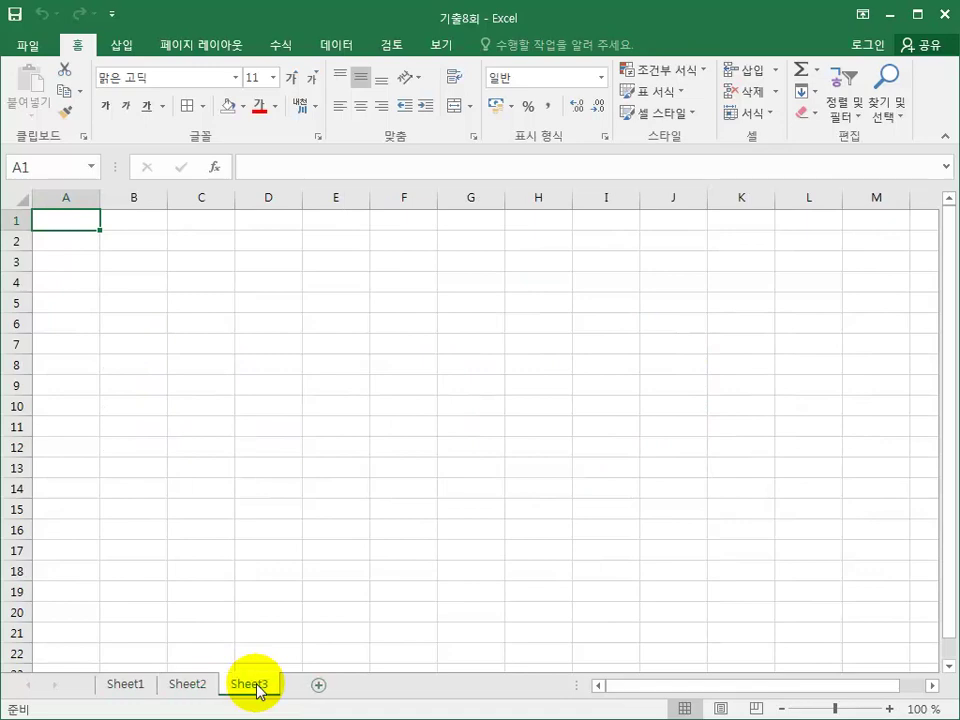
- Rename the three sheets Sheet1, Sheet2 and Sheet3 as 제1작업, 제2작업 and 제3작업
{"action": "double_click", "coordinate": [128, 686]}
{"action": "type", "text": "제1작업"}
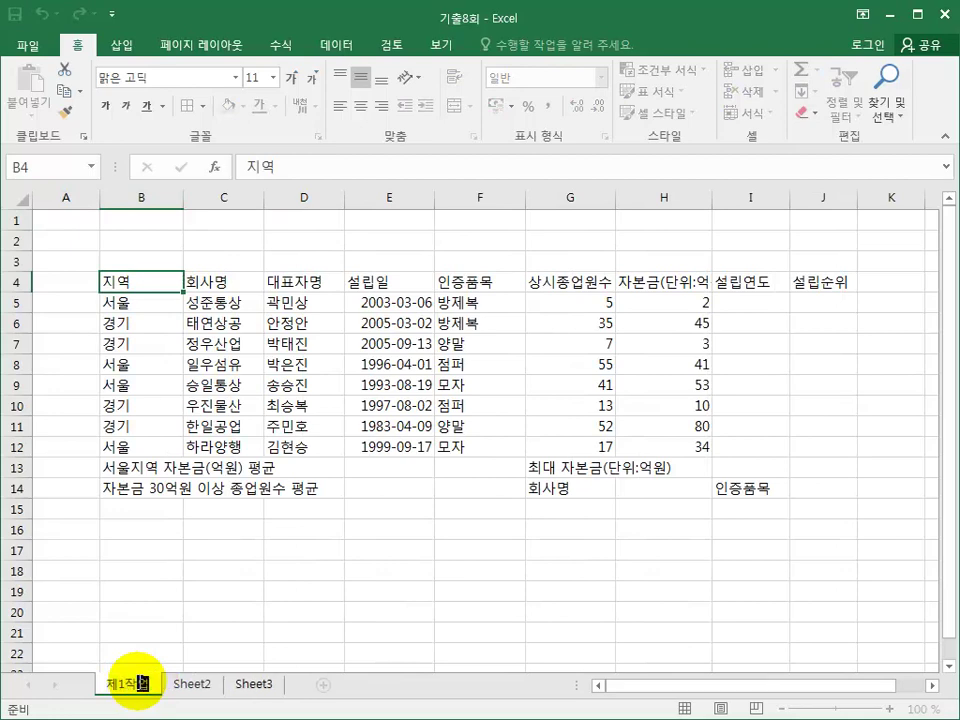
{"action": "key", "text": "Return"}
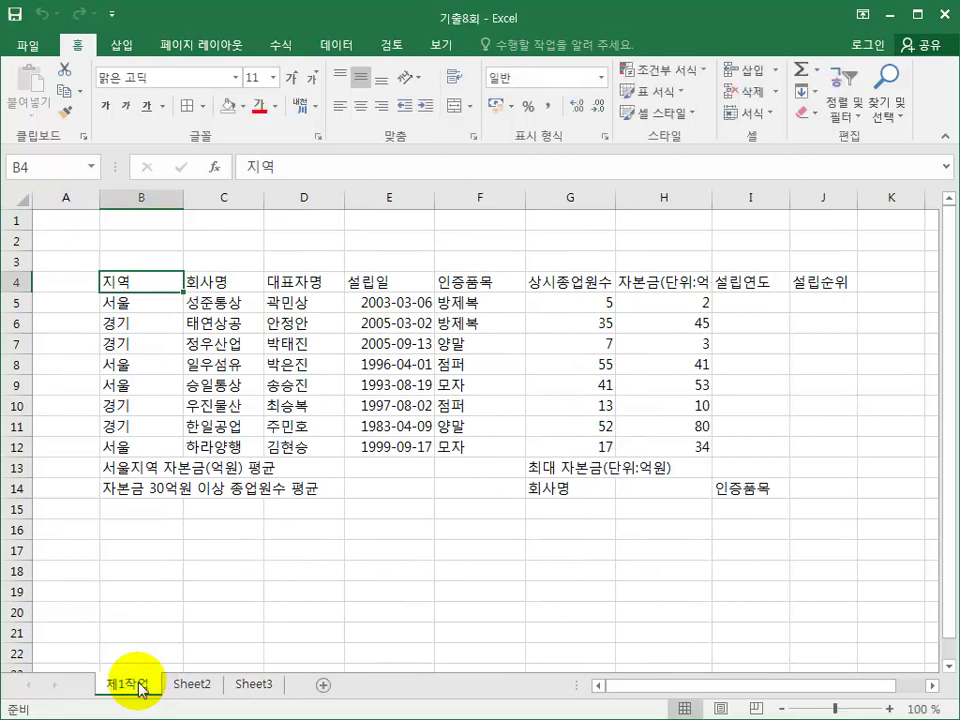
{"action": "double_click", "coordinate": [192, 686]}
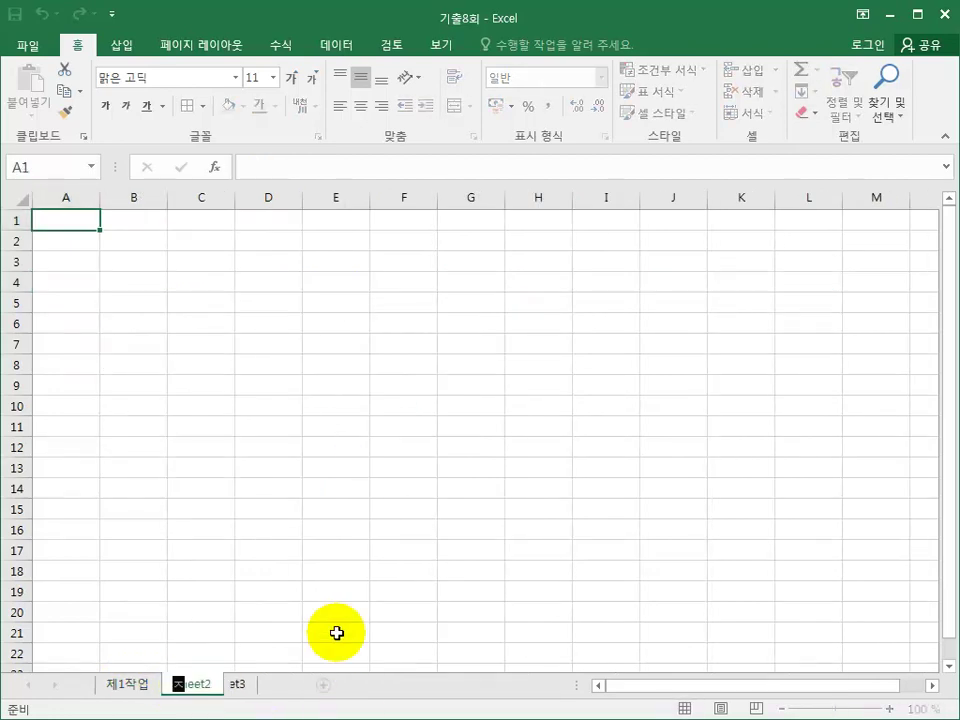
{"action": "type", "text": "제2작업"}
{"action": "key", "text": "Return"}
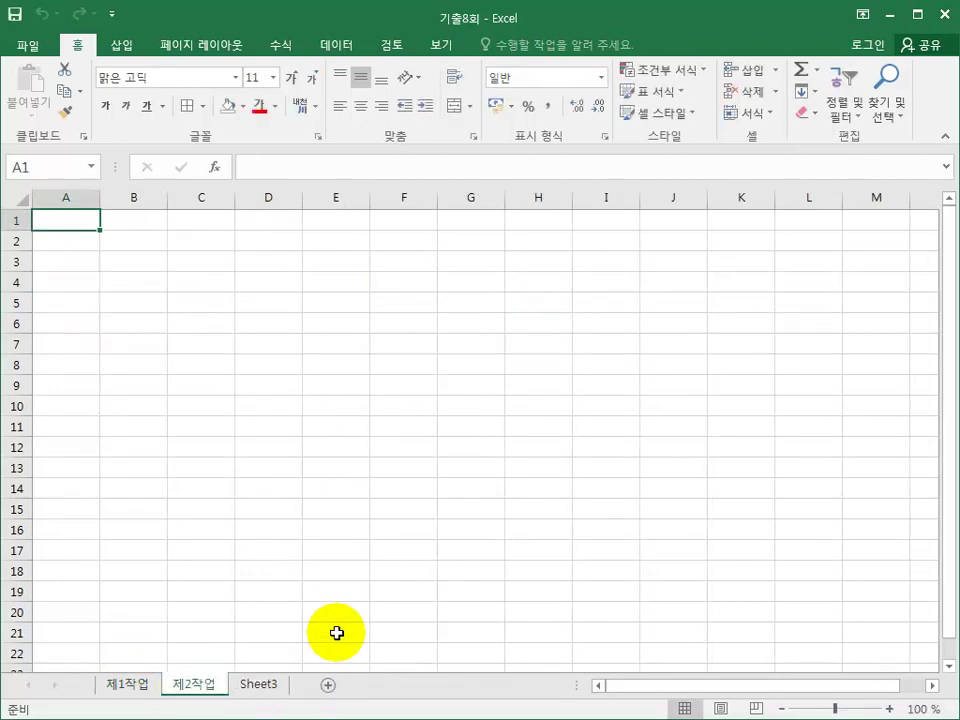
{"action": "double_click", "coordinate": [259, 684]}
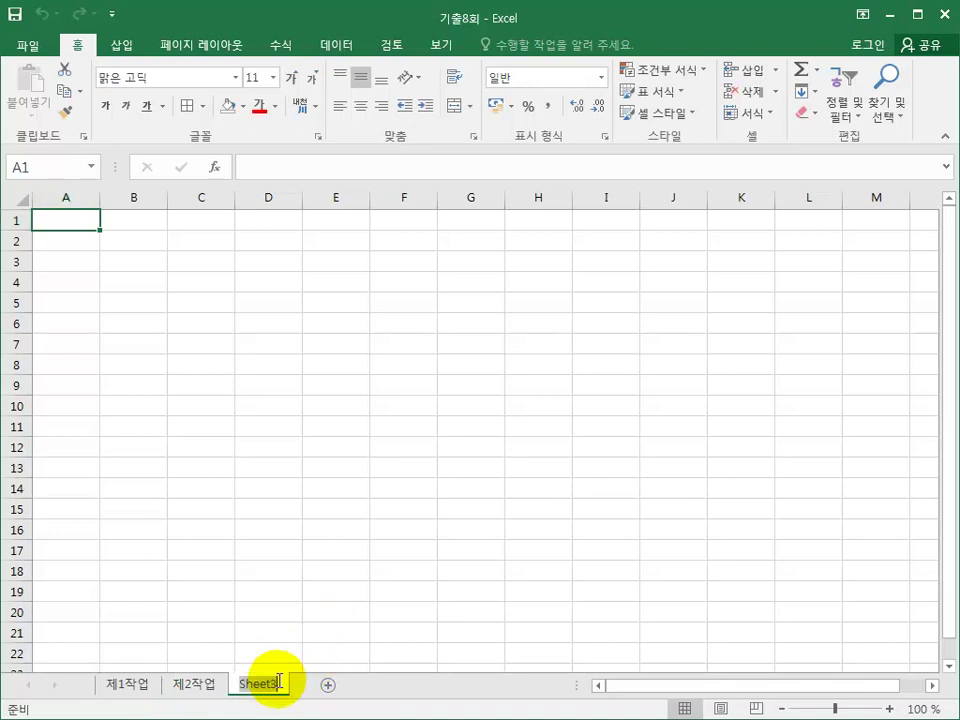
{"action": "type", "text": "ㅈ"}
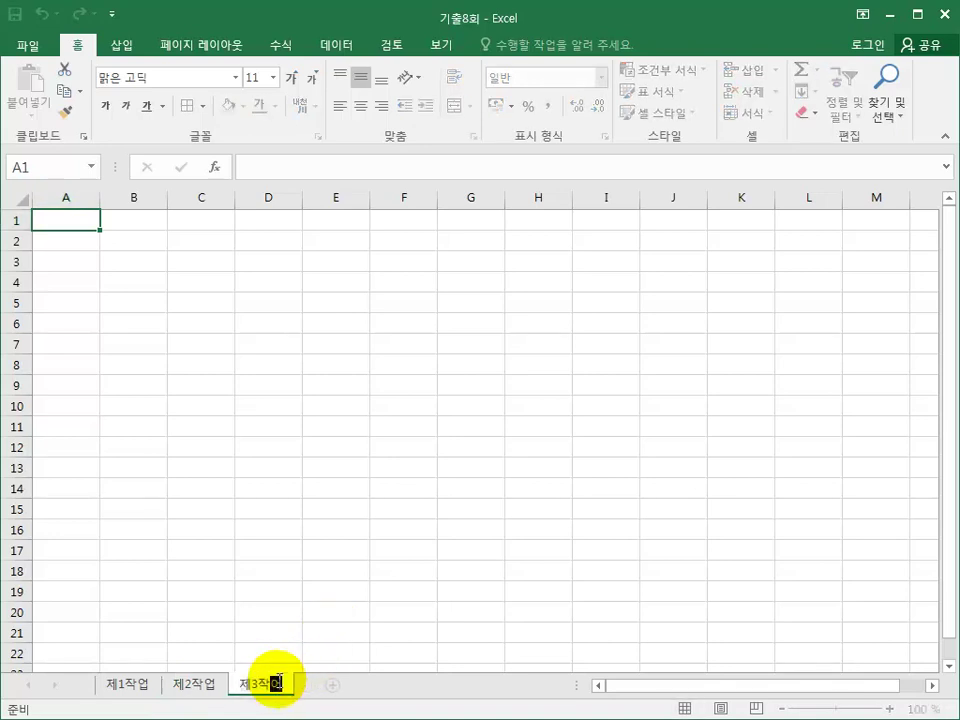
{"action": "type", "text": "3작업"}
{"action": "key", "text": "Return"}
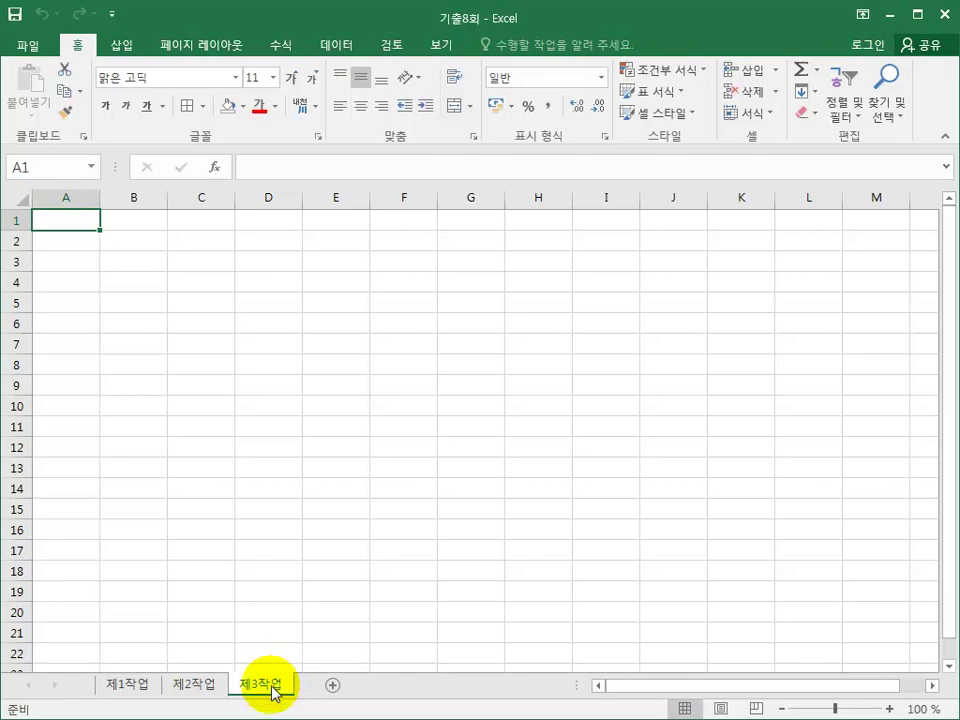
- Group all three sheets and set the width of column A to 1 on all of them
{"action": "right_click", "coordinate": [274, 692]}
{"action": "left_click", "coordinate": [313, 679]}
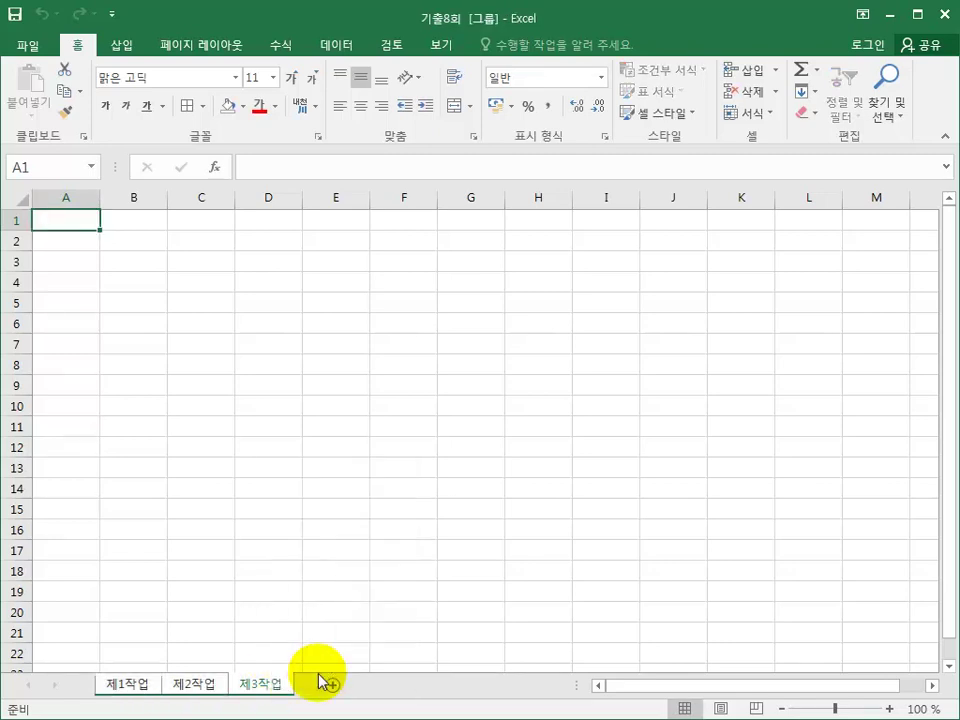
{"action": "left_click", "coordinate": [78, 197]}
{"action": "right_click", "coordinate": [78, 197]}
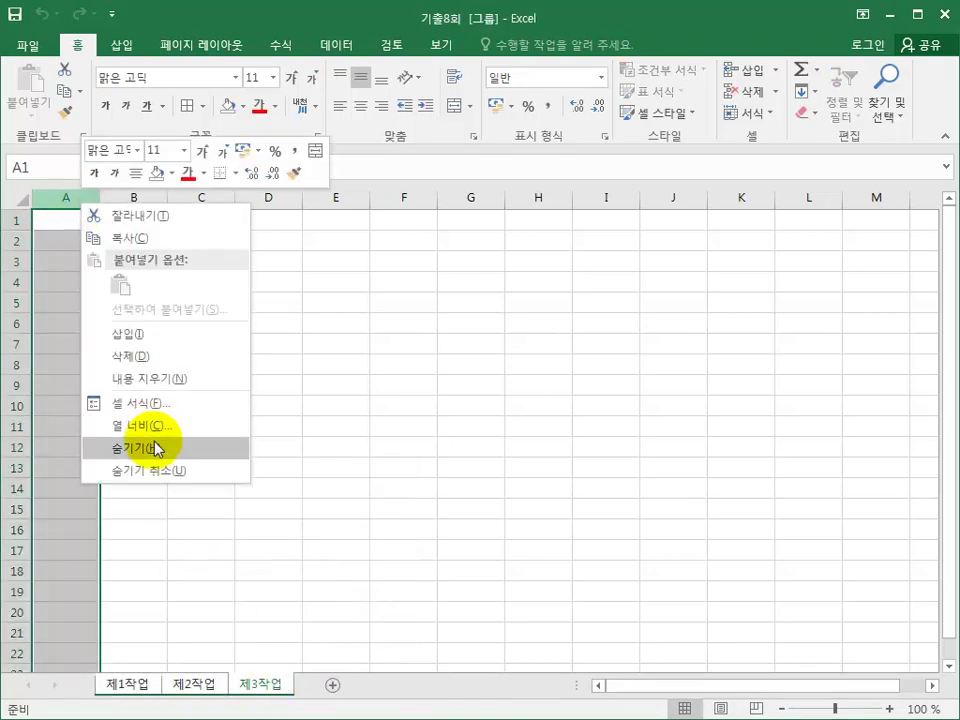
{"action": "left_click", "coordinate": [162, 426]}
{"action": "type", "text": "1"}
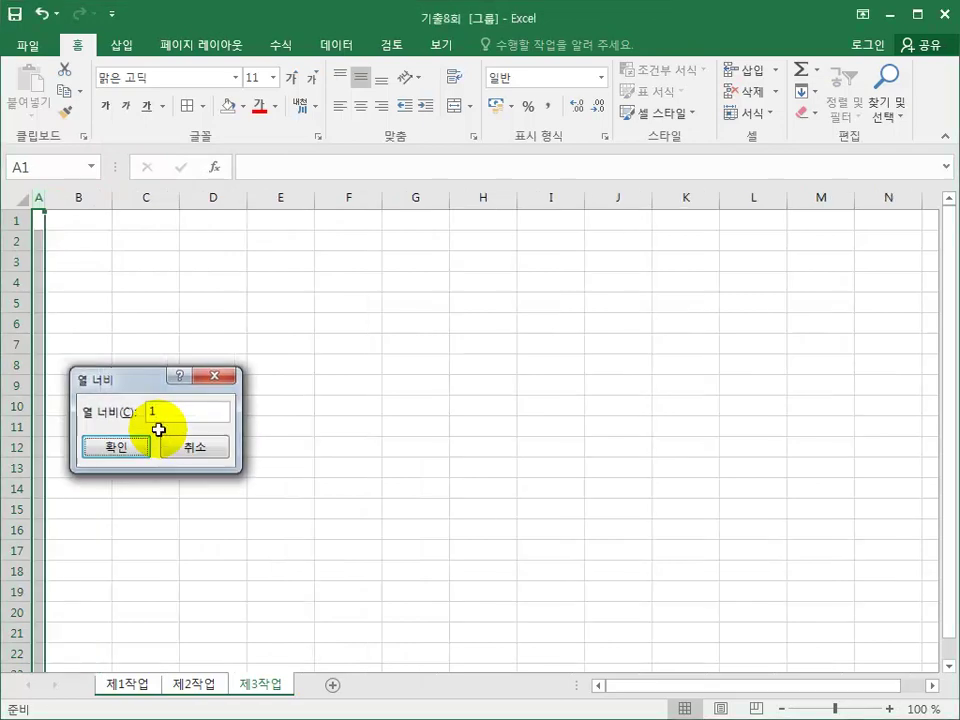
{"action": "key", "text": "Return"}
- Set the font of the entire 제1작업 sheet to 굴림, size 11
{"action": "left_click", "coordinate": [131, 686]}
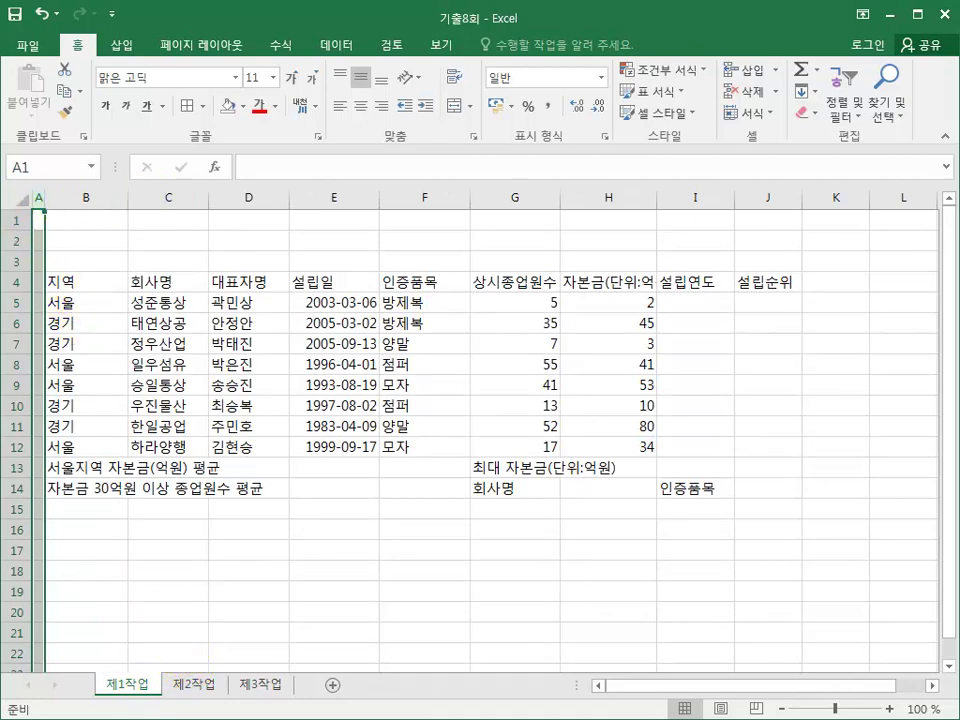
{"action": "left_click", "coordinate": [17, 193]}
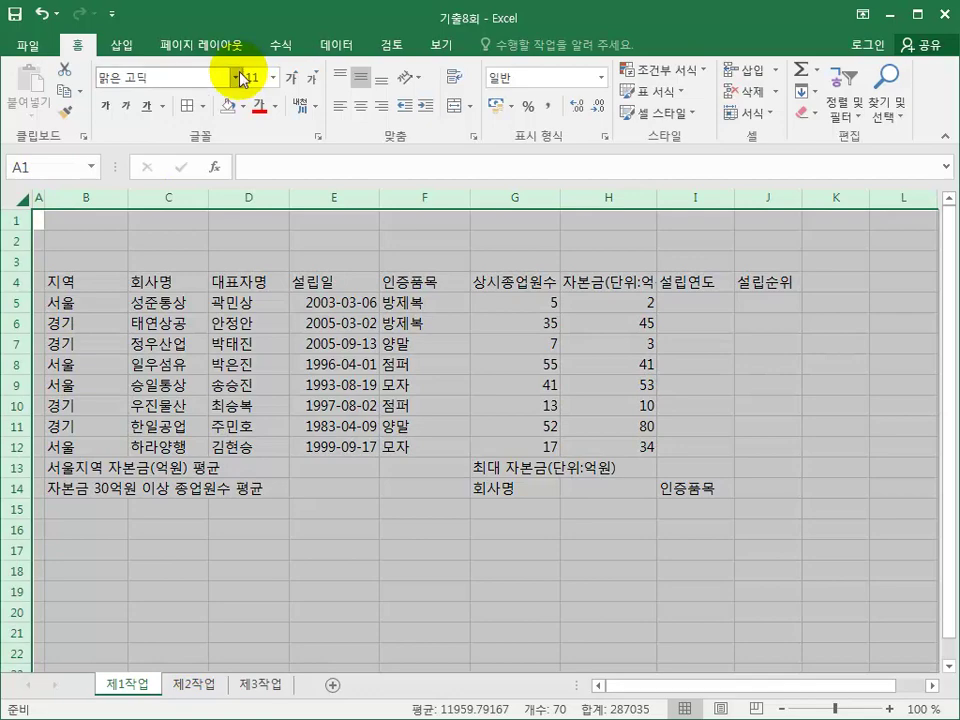
{"action": "left_click", "coordinate": [237, 77]}
{"action": "left_click", "coordinate": [193, 542]}
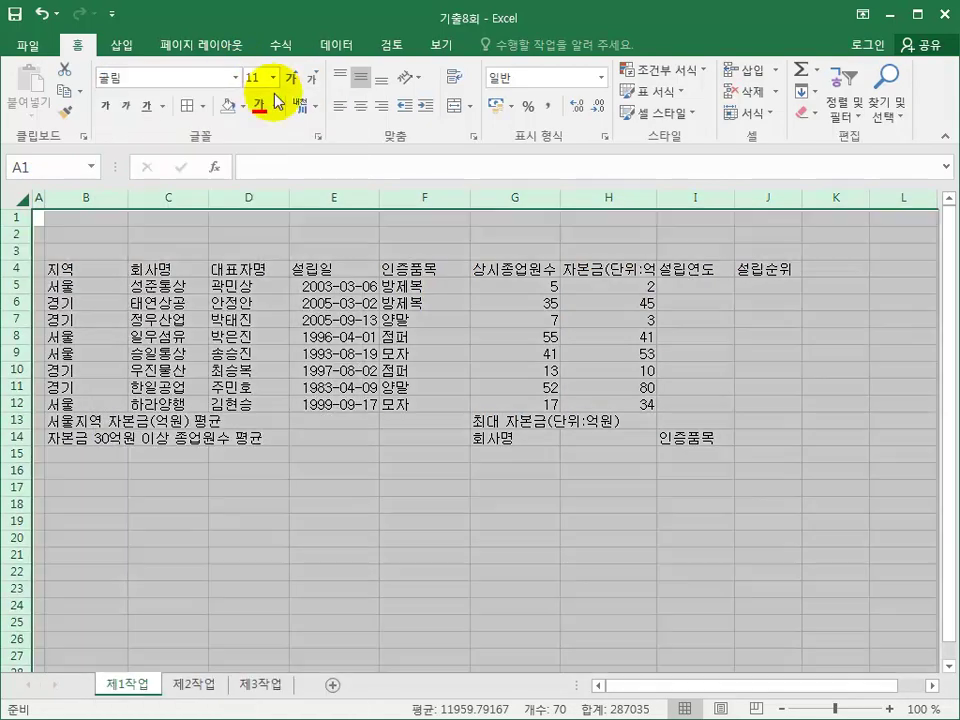
{"action": "left_click", "coordinate": [272, 77]}
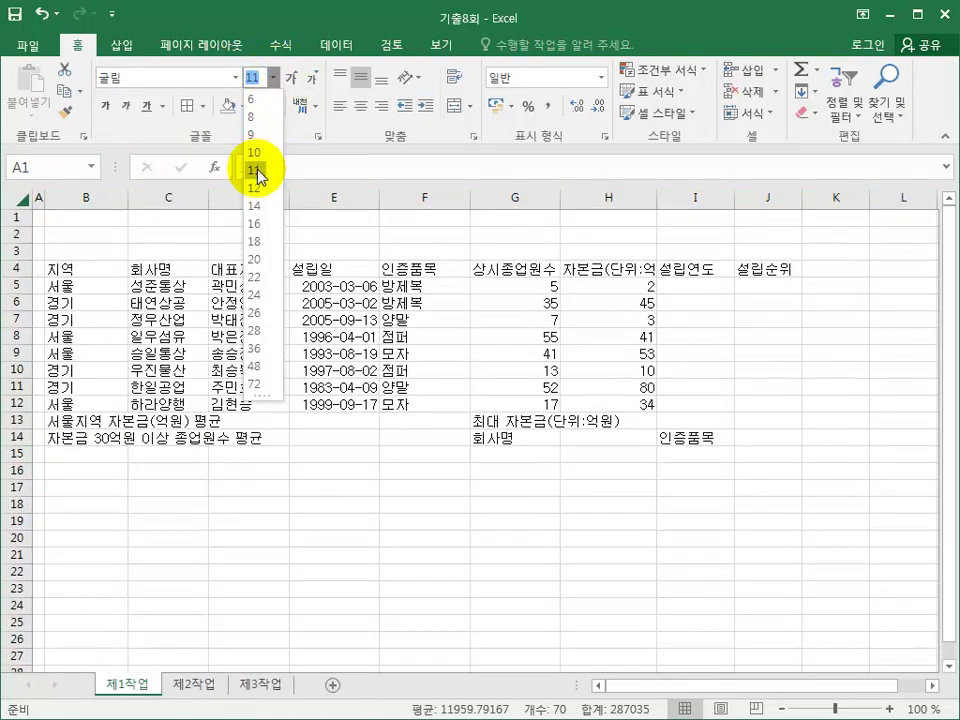
{"action": "left_click", "coordinate": [258, 175]}
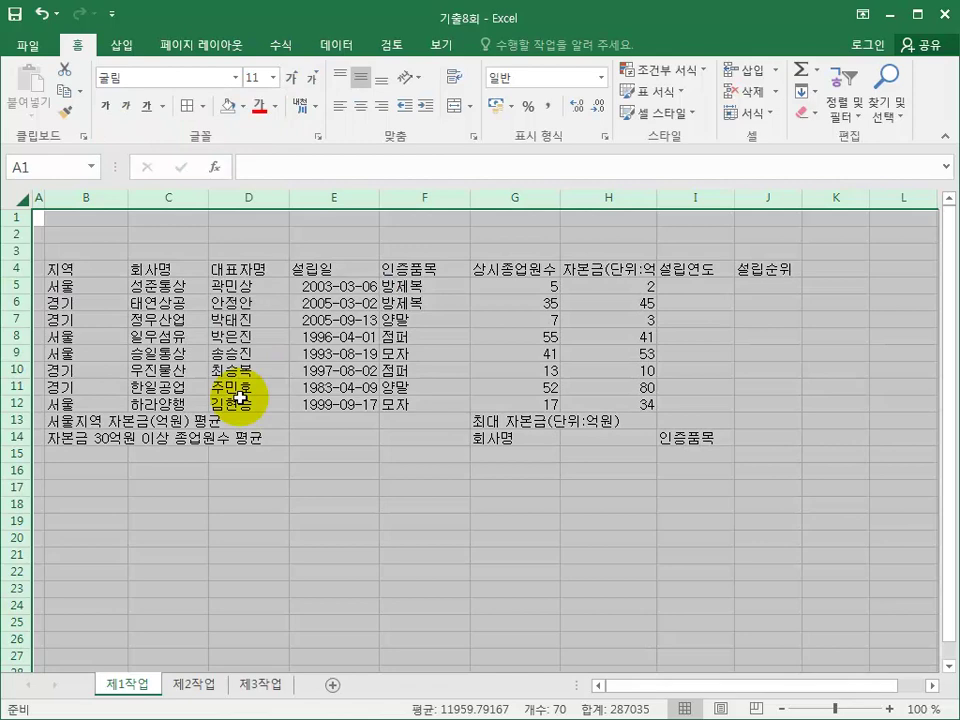
- Set the height of rows 1 to 3 to 24
{"action": "left_click_drag", "start_coordinate": [16, 216], "coordinate": [15, 245]}
{"action": "right_click", "coordinate": [15, 245]}
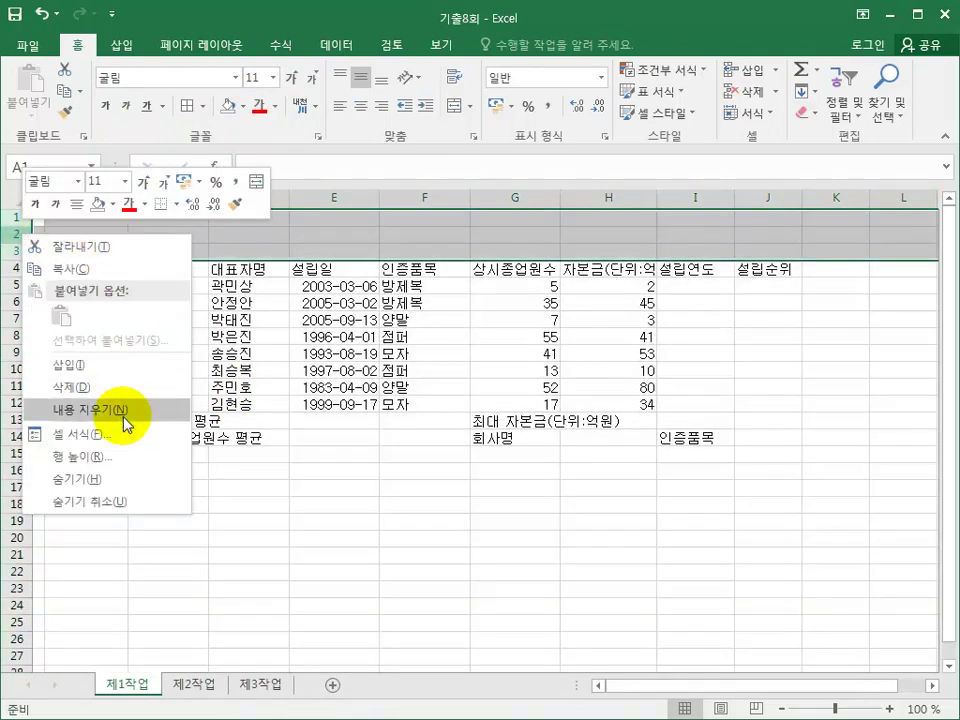
{"action": "left_click", "coordinate": [124, 454]}
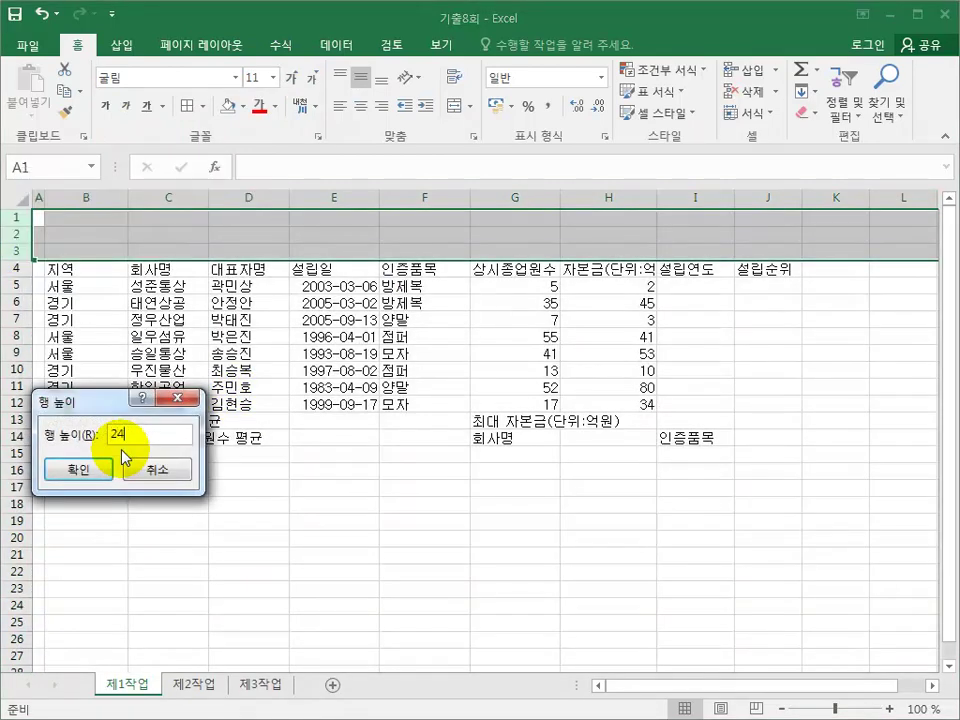
{"action": "key", "text": "Return"}
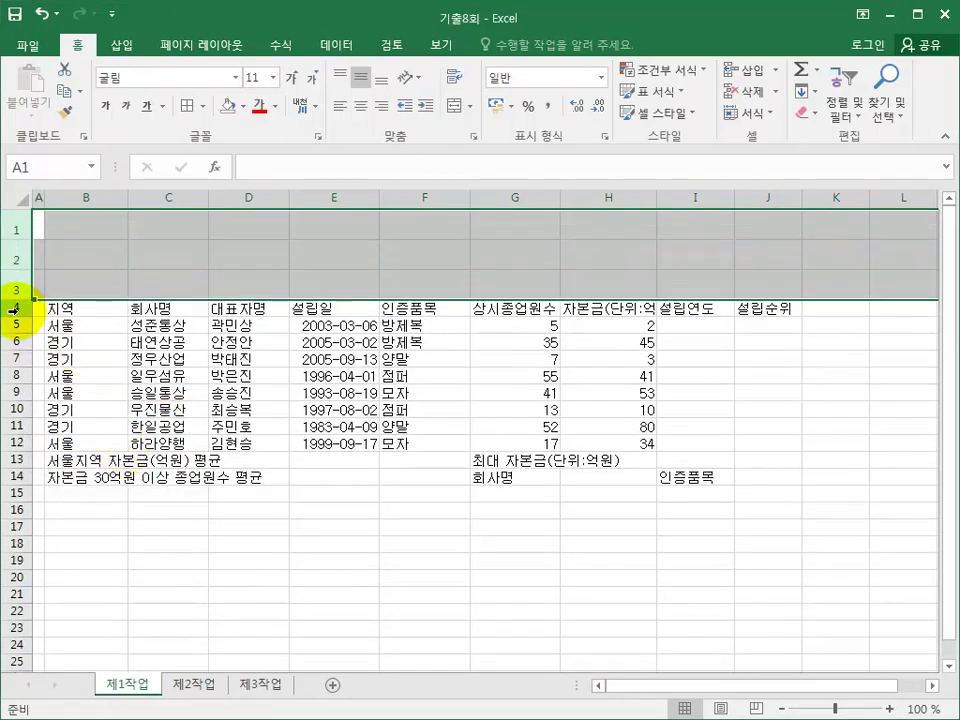
- Increase the height of table rows 4 to 14 to one uniform value
{"action": "left_click_drag", "start_coordinate": [15, 312], "coordinate": [17, 476]}
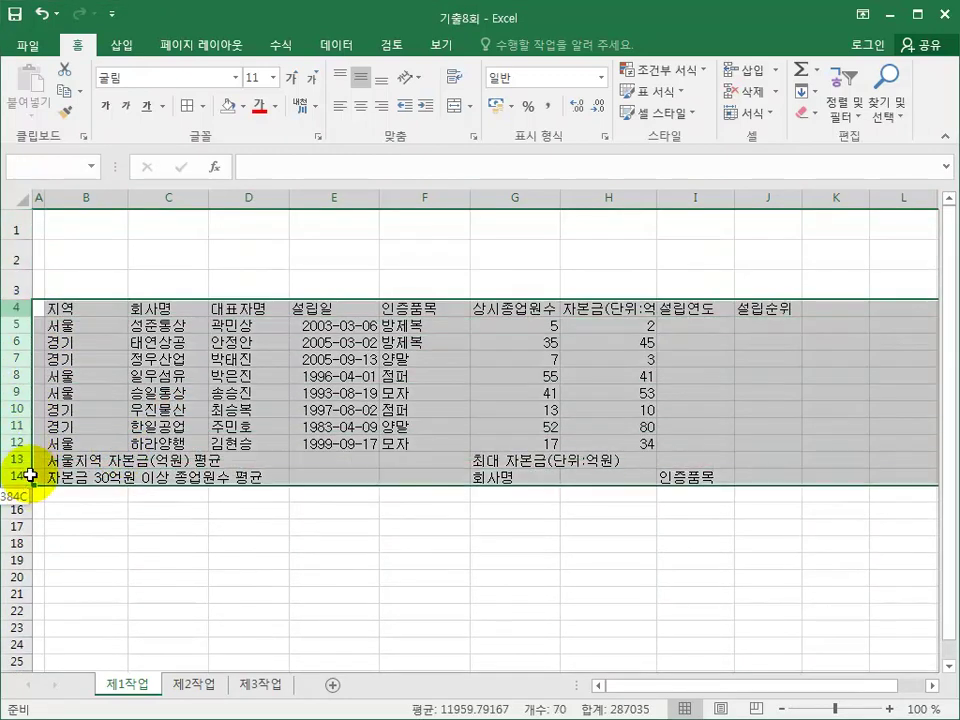
{"action": "right_click", "coordinate": [22, 372]}
{"action": "left_click", "coordinate": [122, 600]}
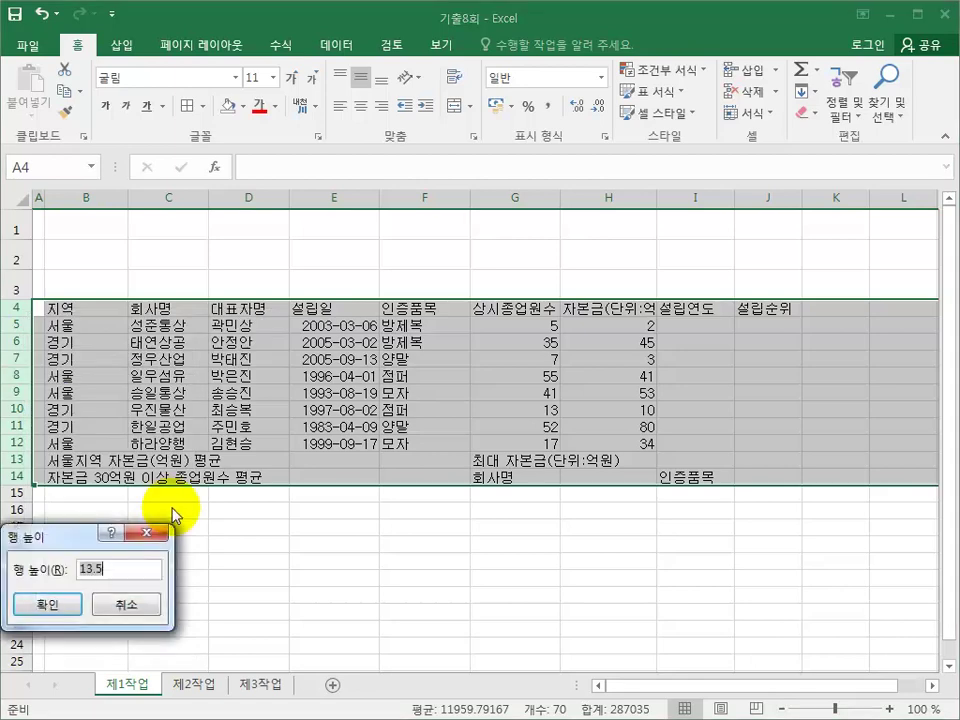
{"action": "key", "text": "Return"}
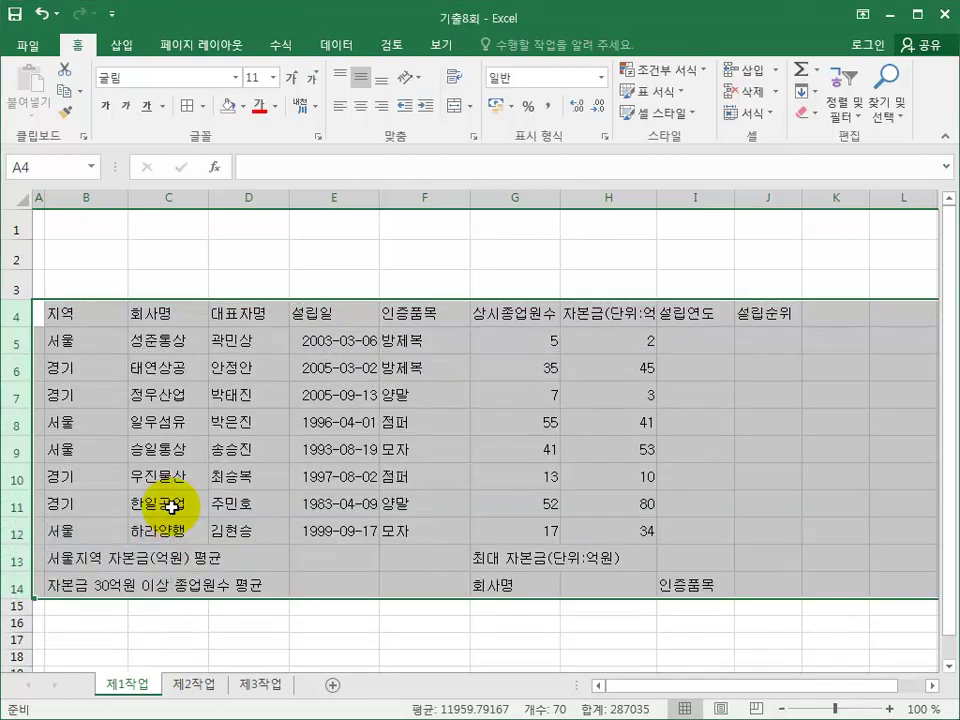
- Break headers G4 and H4 into two lines before 종업원수 and (단위:억원), and enlarge row 4 to fit both lines
{"action": "left_click", "coordinate": [118, 314]}
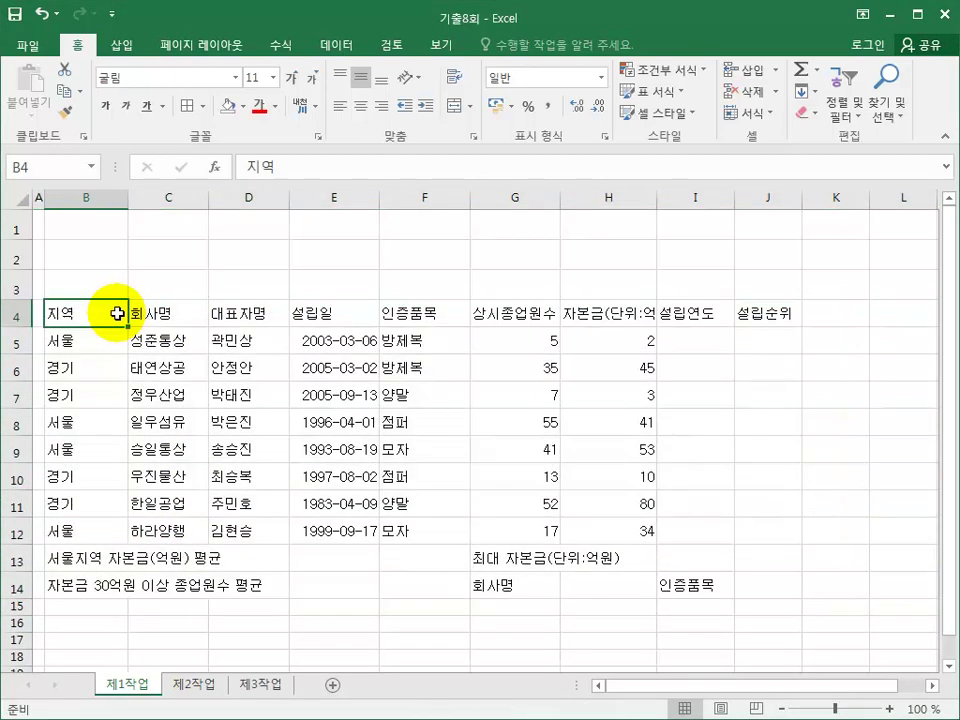
{"action": "double_click", "coordinate": [500, 315]}
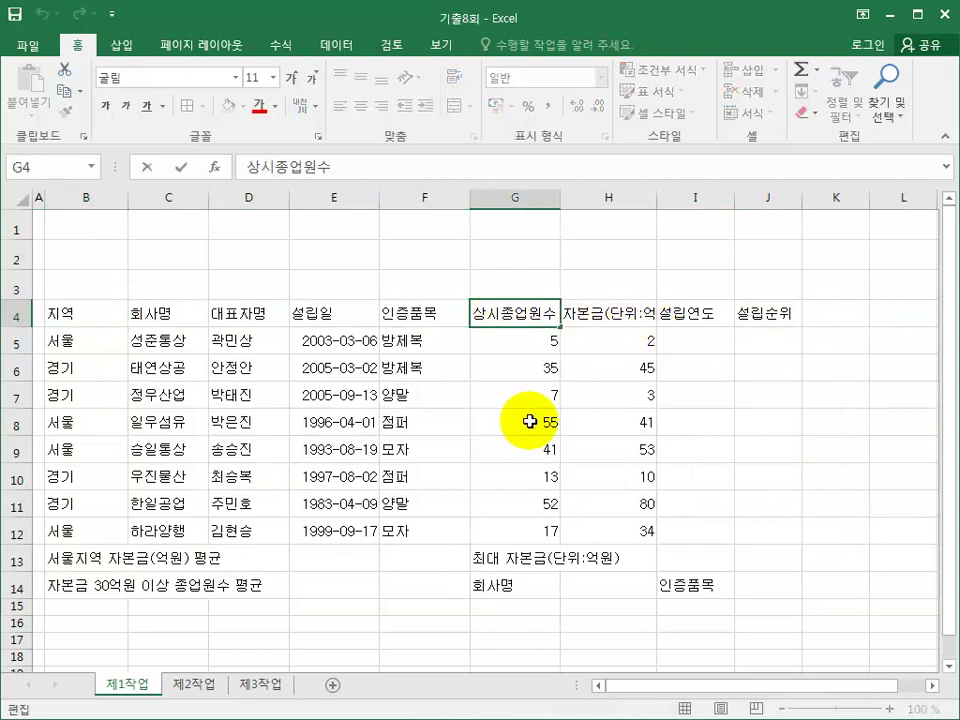
{"action": "key", "text": "alt"}
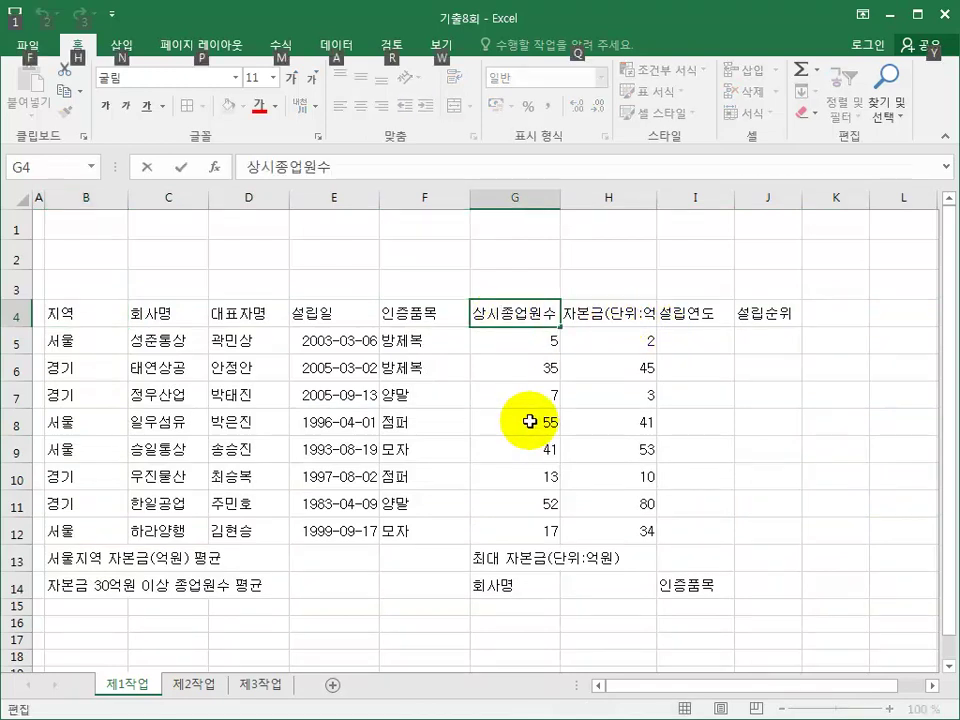
{"action": "key", "text": "alt+Return"}
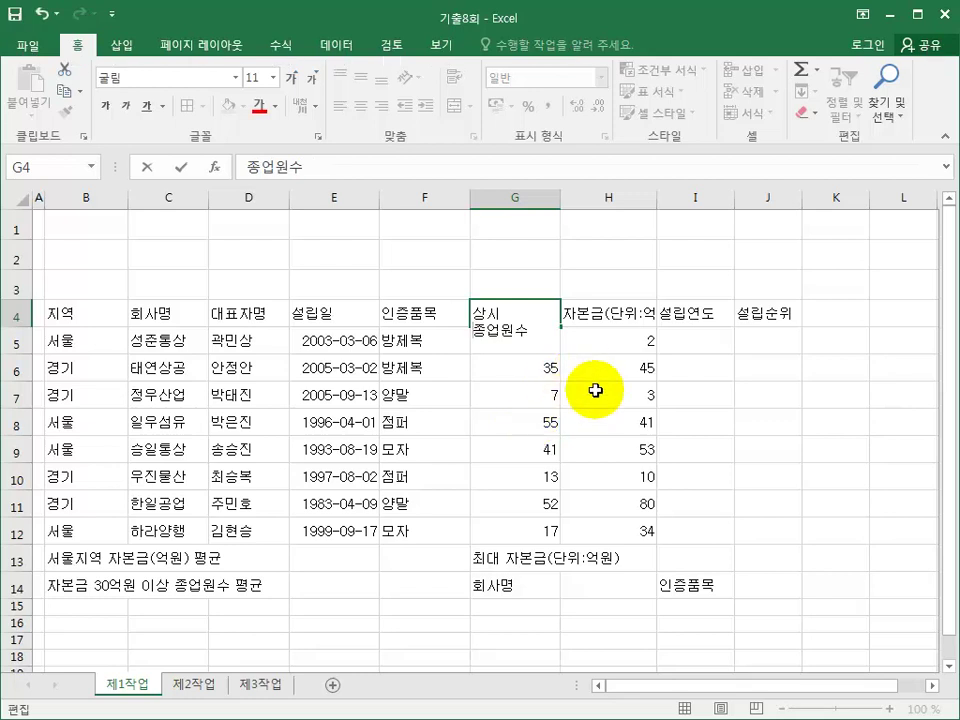
{"action": "left_click", "coordinate": [604, 320]}
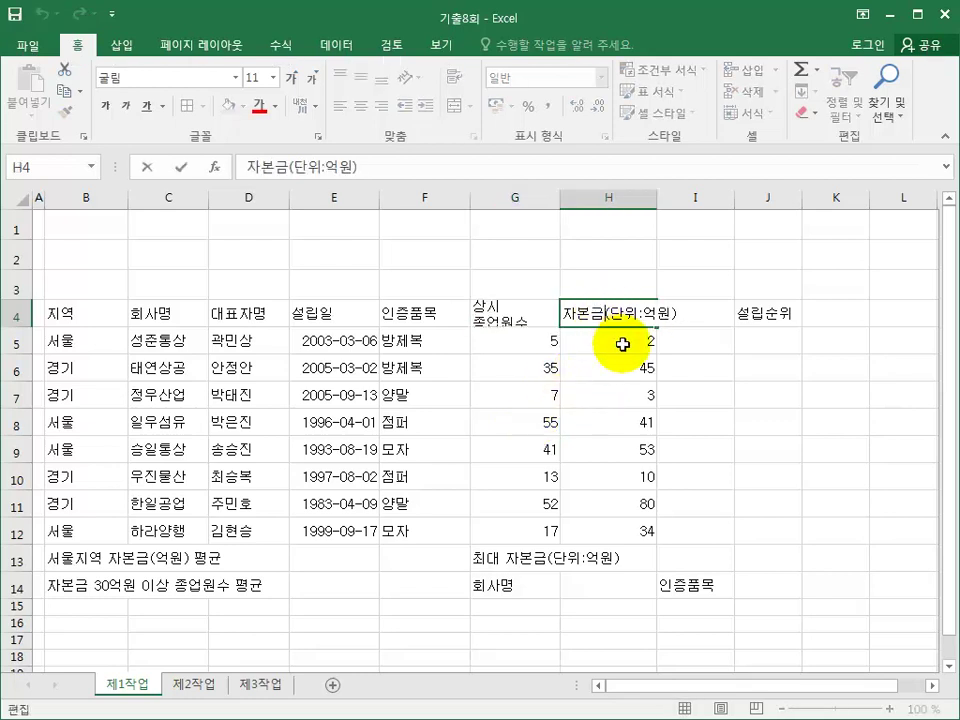
{"action": "key", "text": "alt+Return"}
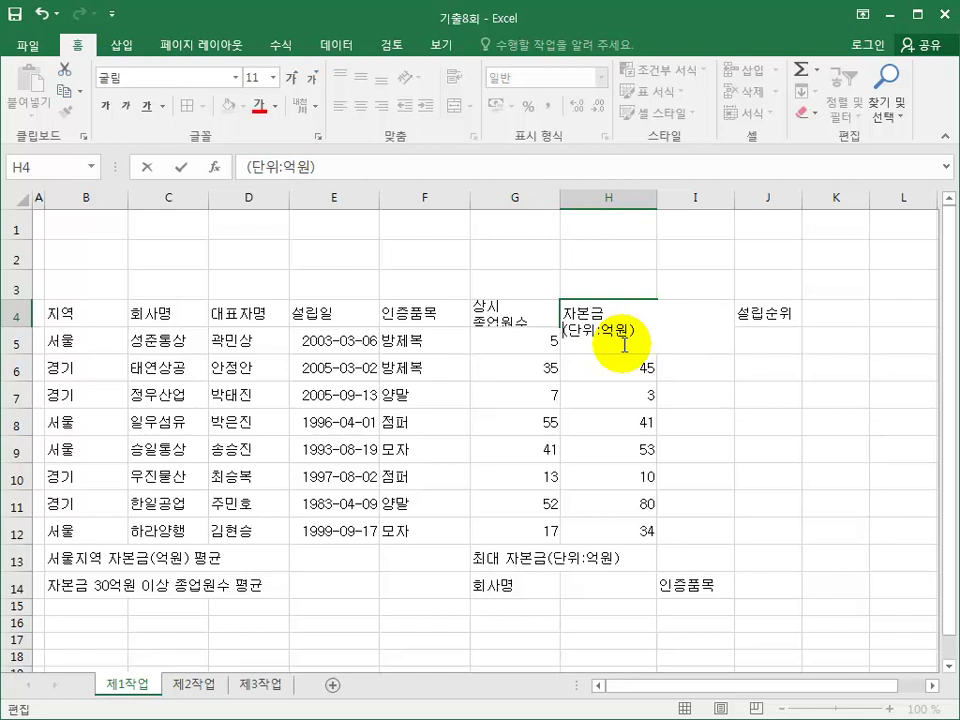
{"action": "left_click", "coordinate": [572, 393]}
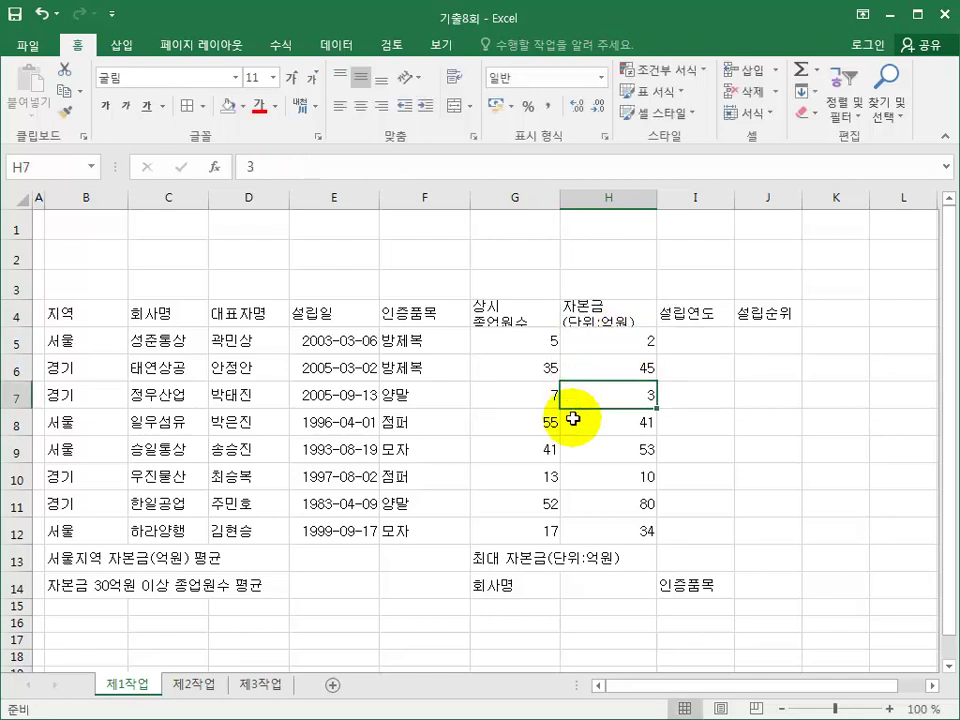
{"action": "left_click", "coordinate": [14, 314]}
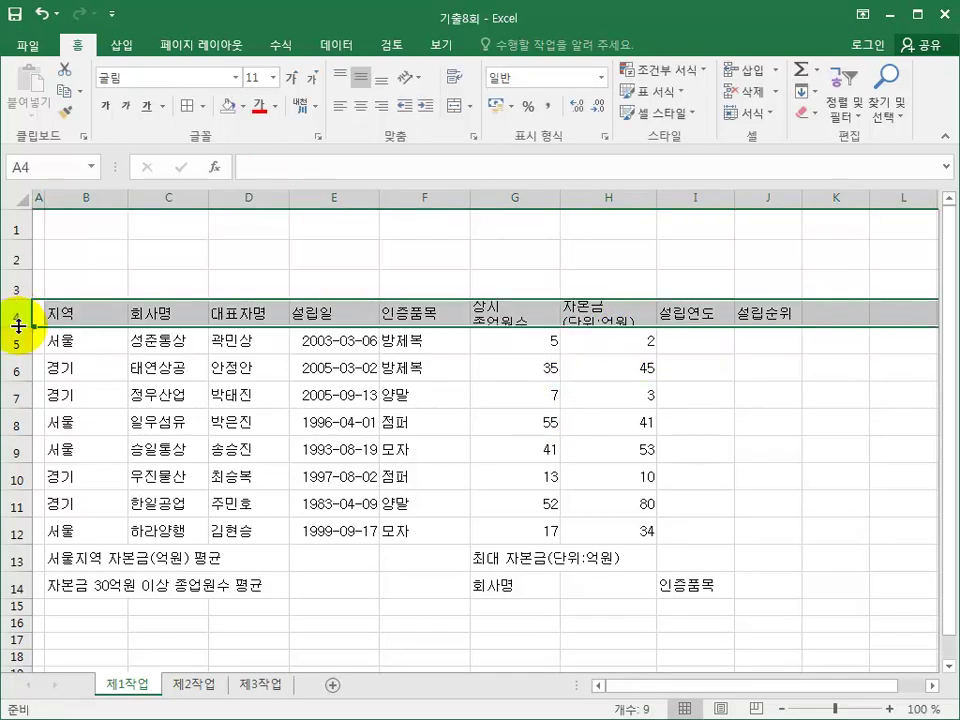
{"action": "left_click_drag", "start_coordinate": [18, 326], "coordinate": [18, 333]}
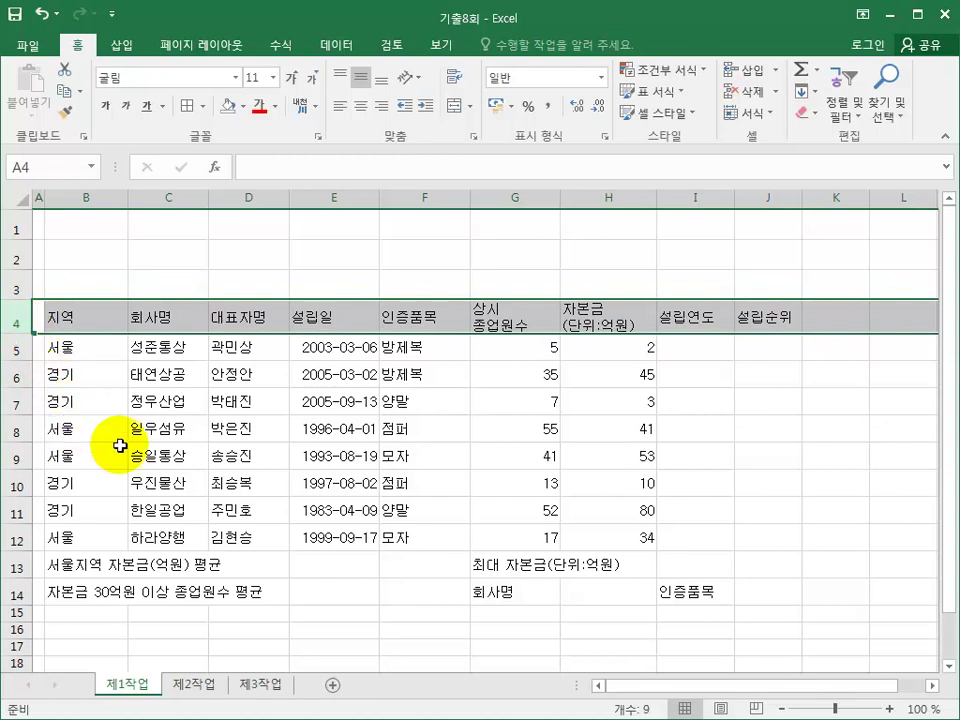
- Apply all borders and a thick outside border to B4:J14, plus a thick outside border around B5:J12
{"action": "left_click_drag", "start_coordinate": [107, 326], "coordinate": [767, 587]}
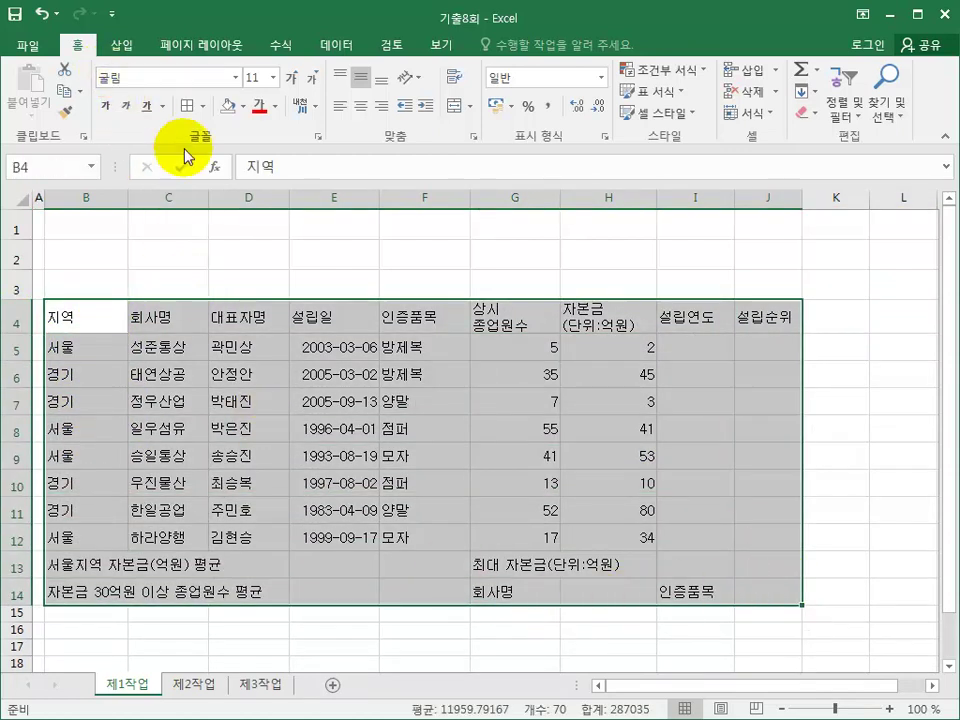
{"action": "left_click", "coordinate": [195, 110]}
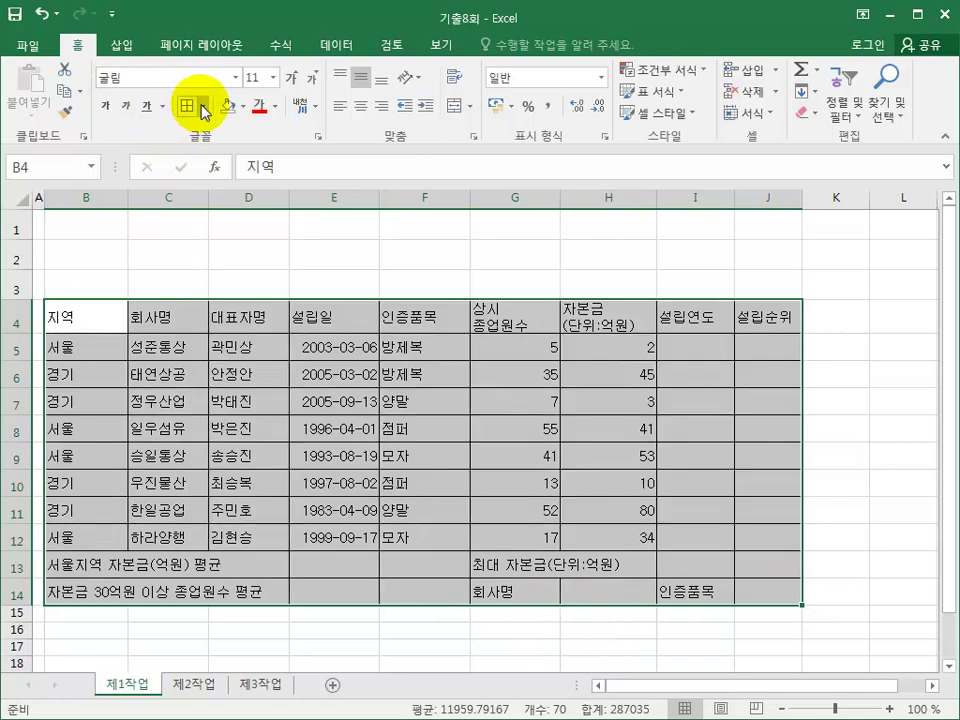
{"action": "left_click", "coordinate": [203, 108]}
{"action": "left_click", "coordinate": [296, 311]}
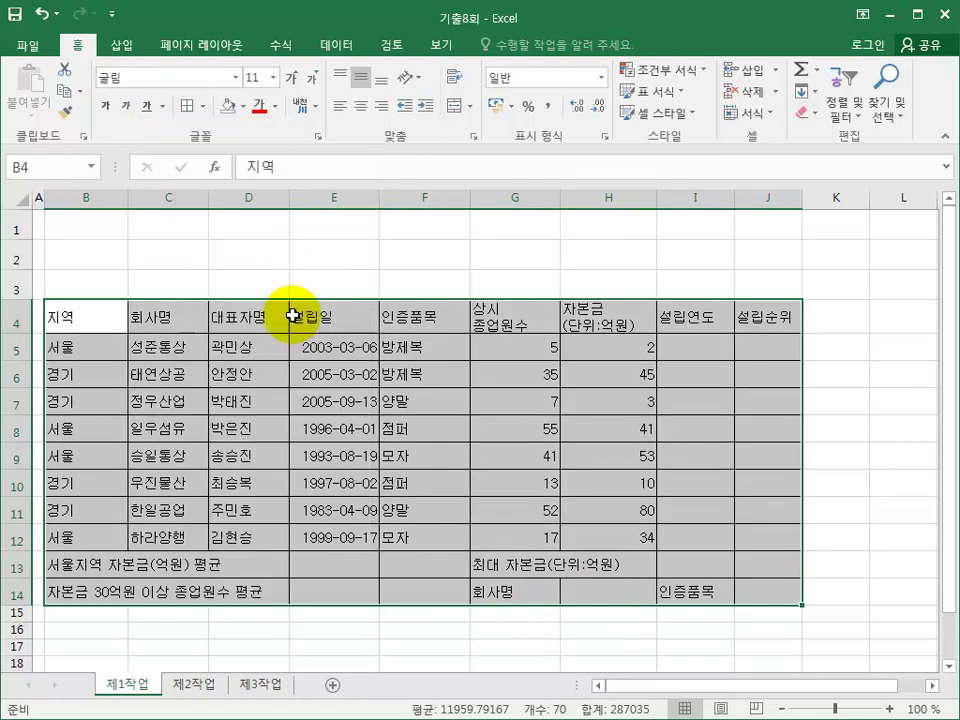
{"action": "left_click_drag", "start_coordinate": [81, 345], "coordinate": [768, 537]}
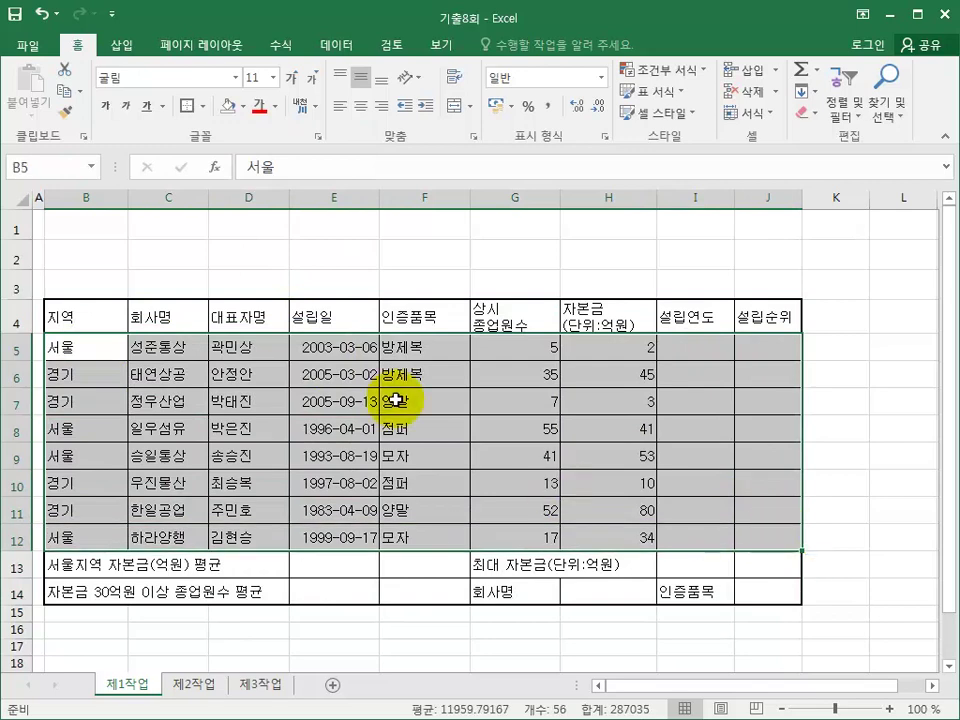
{"action": "left_click", "coordinate": [188, 108]}
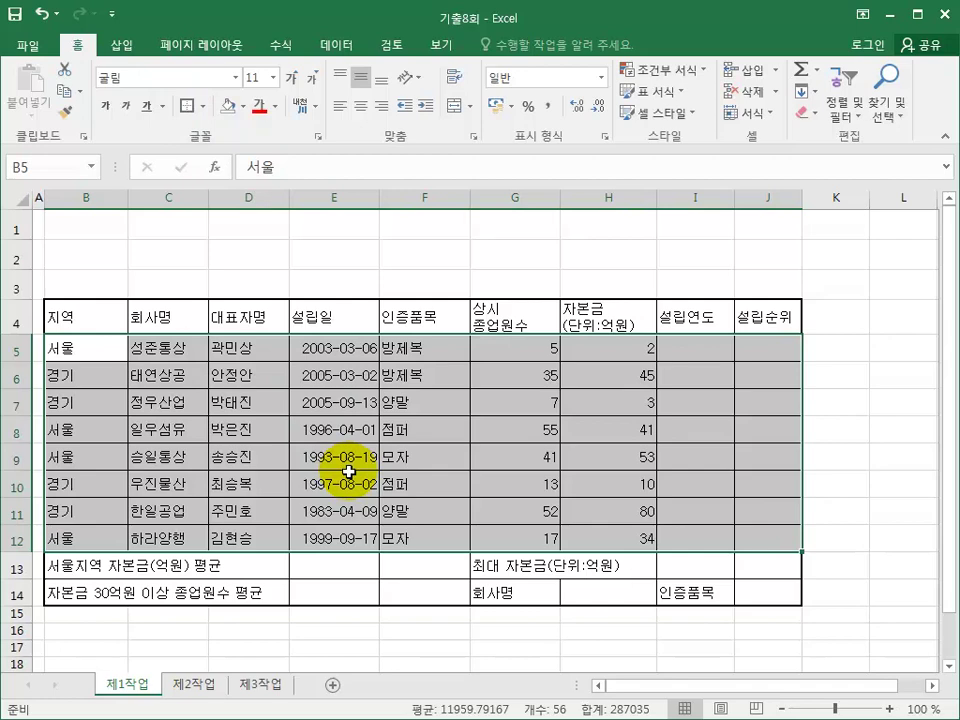
- Center the contents of table B4:J14 horizontally, and right-align the numbers in G5:H12
{"action": "left_click_drag", "start_coordinate": [75, 318], "coordinate": [750, 592]}
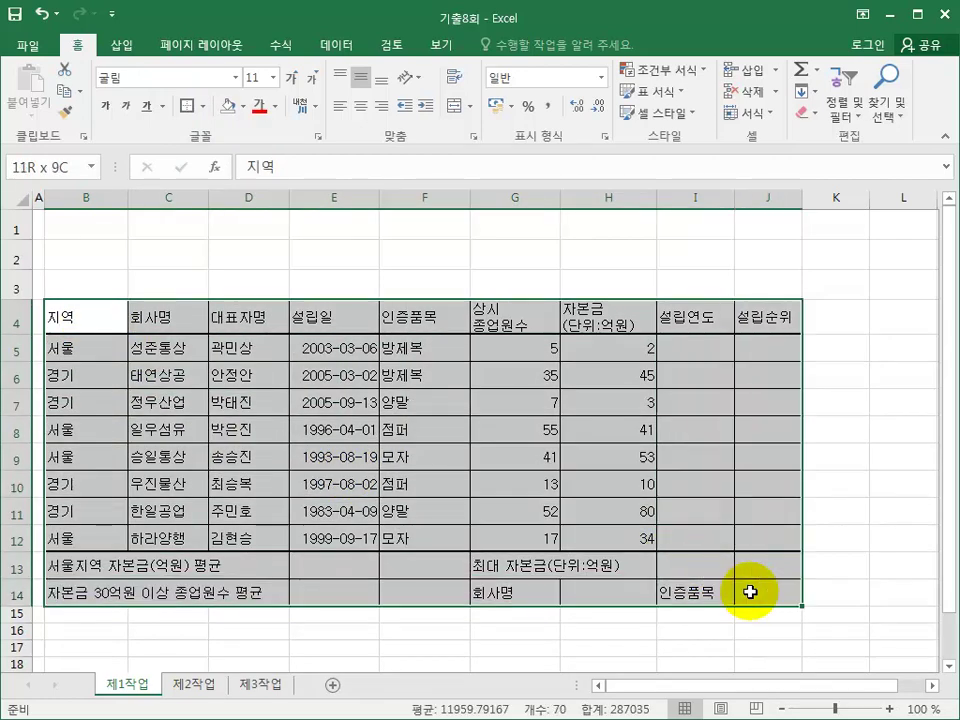
{"action": "left_click", "coordinate": [362, 112]}
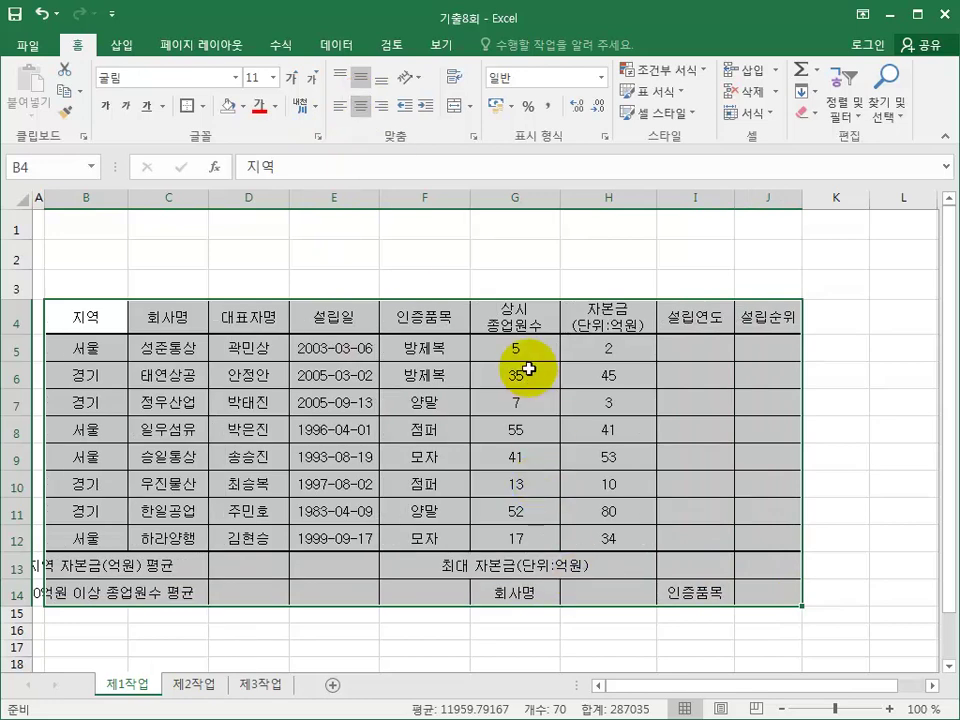
{"action": "left_click_drag", "start_coordinate": [522, 350], "coordinate": [611, 529]}
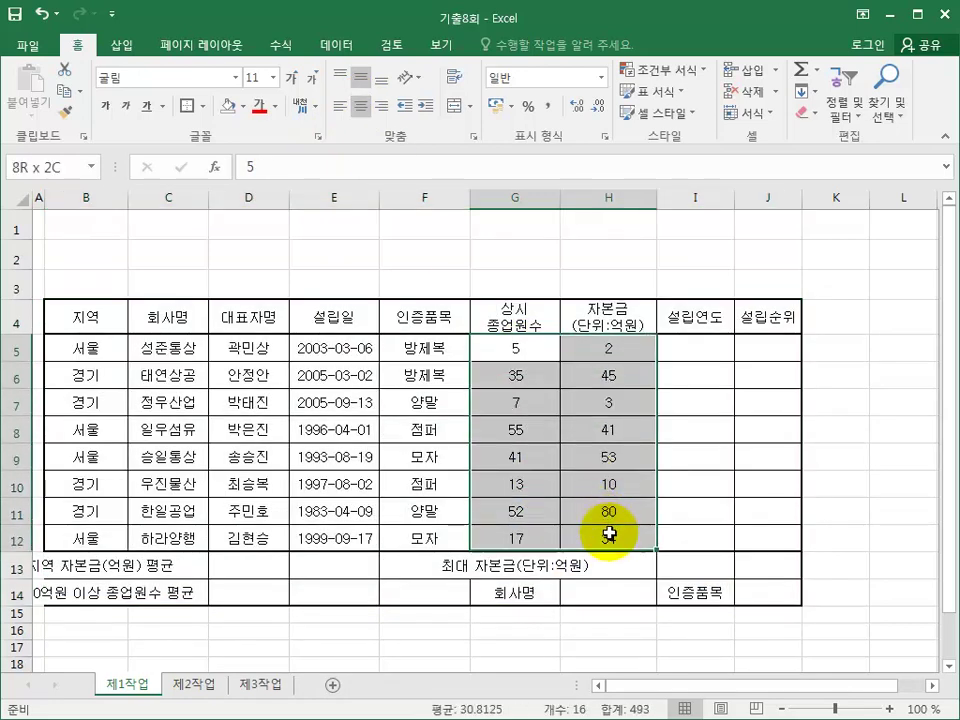
{"action": "left_click", "coordinate": [381, 105]}
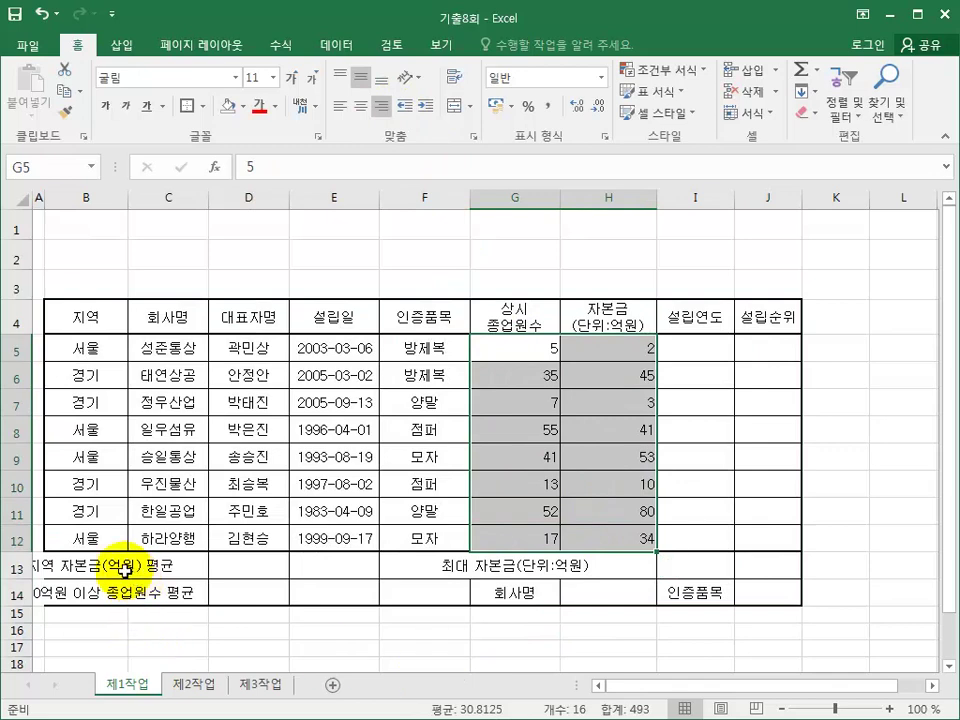
- Merge and center each of the ranges B13:D13, B14:D14, F13:F14 and G13:I13 separately
{"action": "left_click_drag", "start_coordinate": [115, 565], "coordinate": [234, 578]}
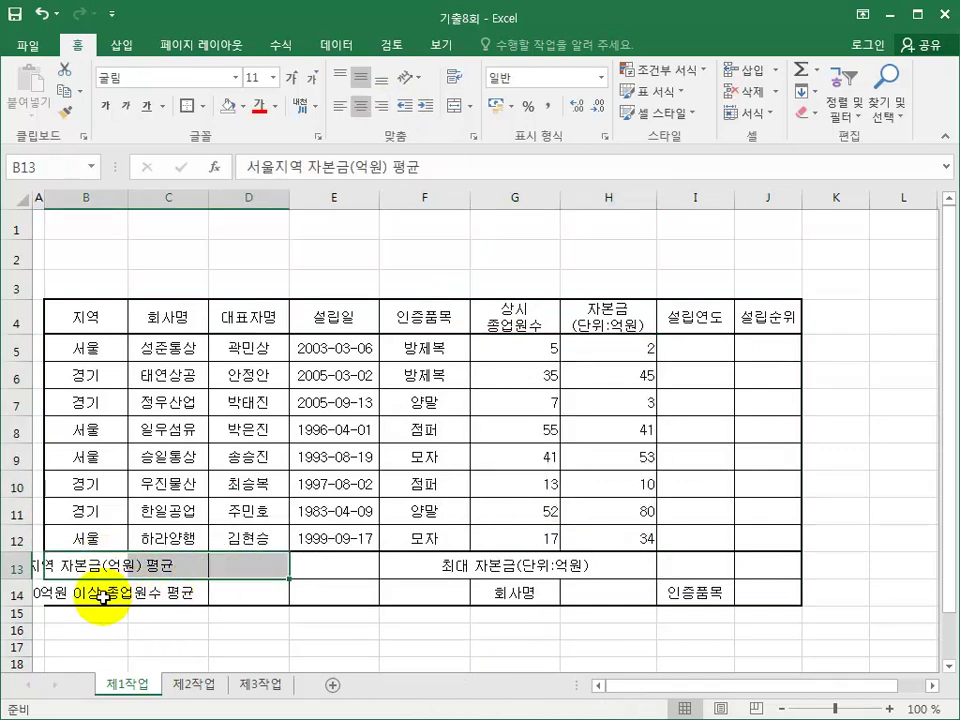
{"action": "left_click_drag", "start_coordinate": [81, 596], "coordinate": [260, 592]}
{"action": "left_click_drag", "start_coordinate": [410, 566], "coordinate": [418, 606]}
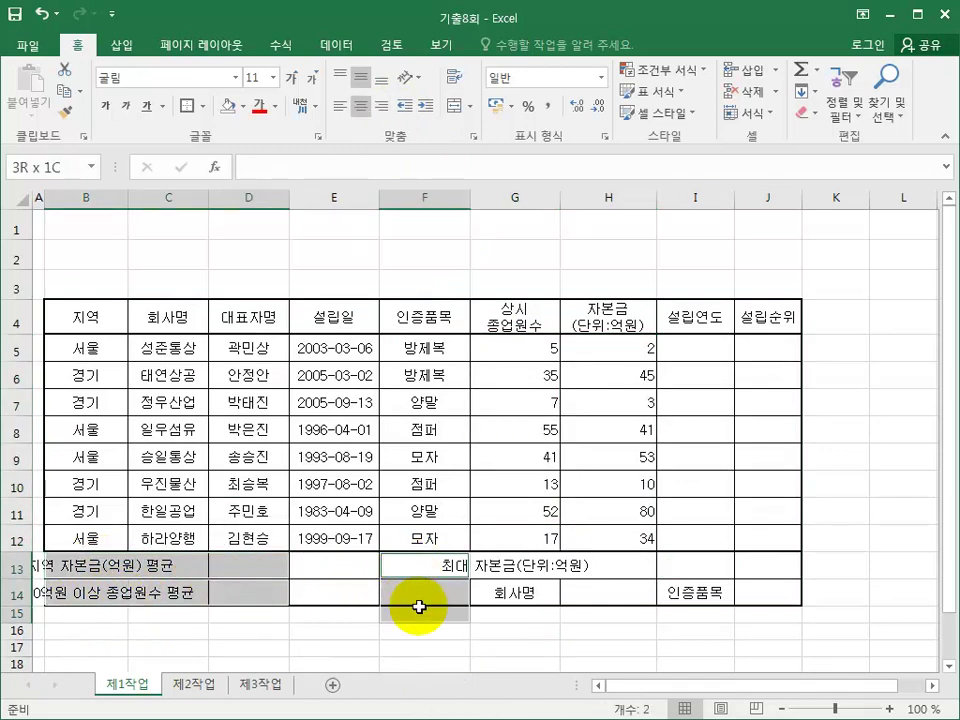
{"action": "left_click_drag", "start_coordinate": [508, 561], "coordinate": [683, 556]}
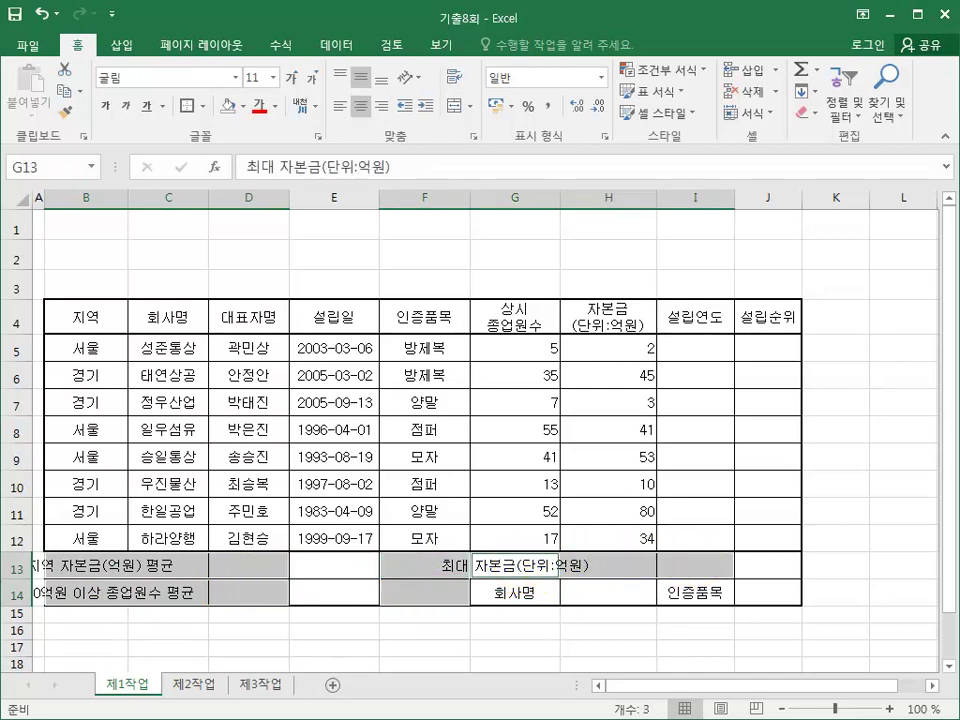
{"action": "left_click", "coordinate": [453, 106]}
{"action": "left_click", "coordinate": [466, 664]}
- Add both diagonal borders to the merged cell F13:F14 so they form an X
{"action": "left_click", "coordinate": [444, 578]}
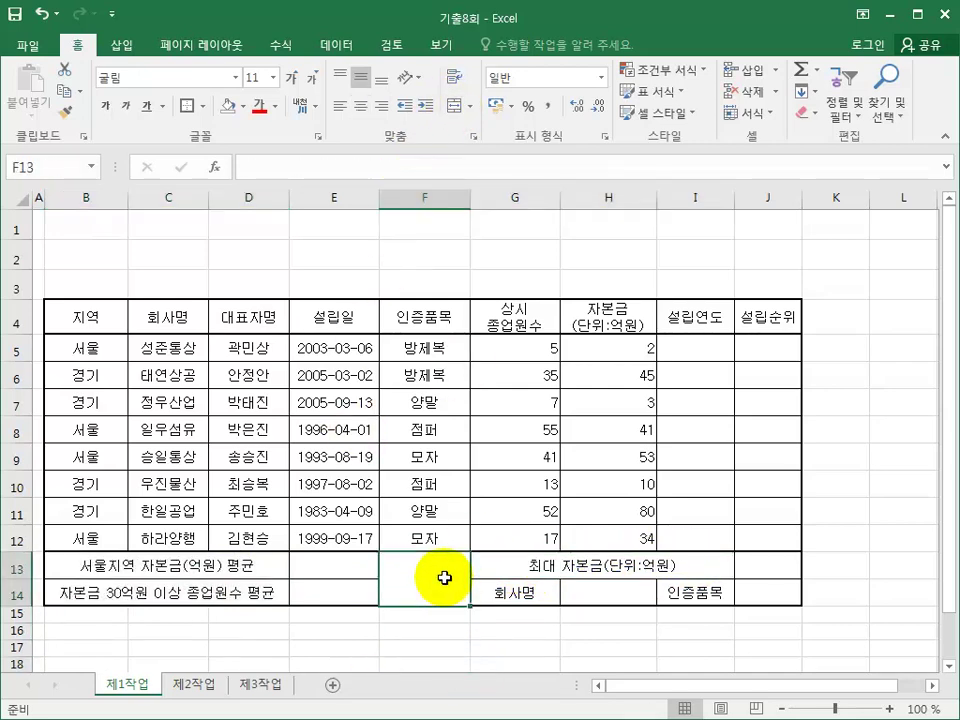
{"action": "right_click", "coordinate": [444, 578]}
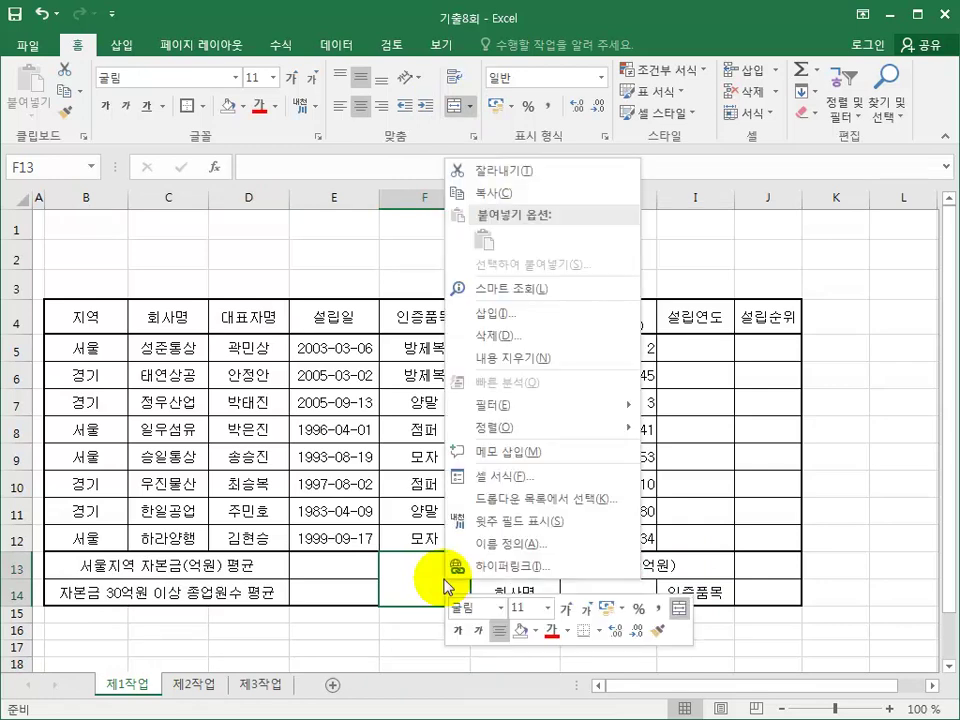
{"action": "left_click", "coordinate": [536, 476]}
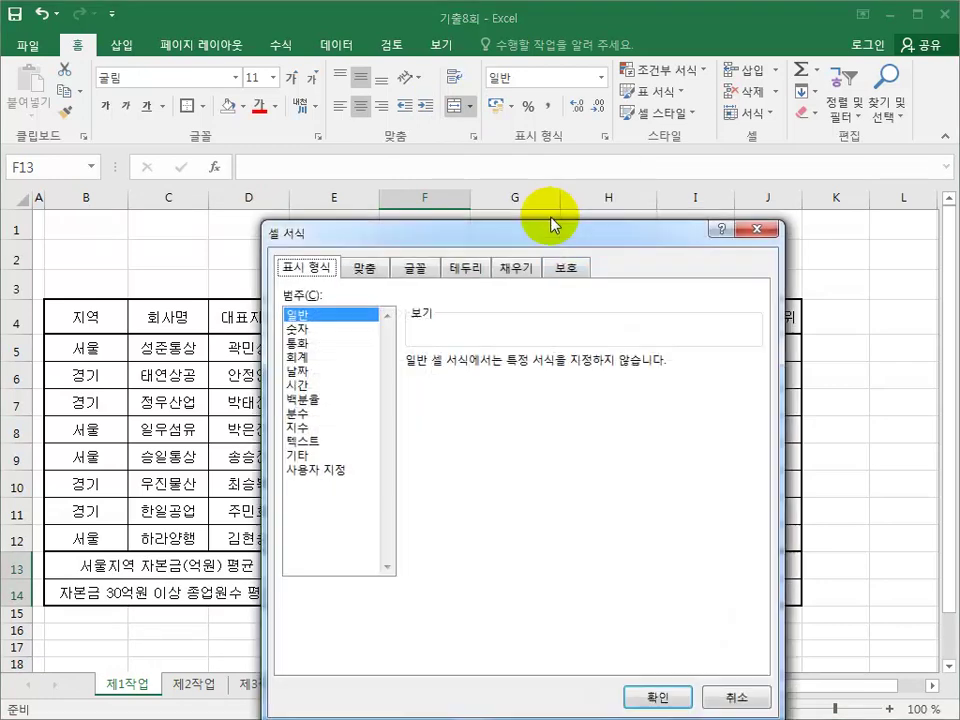
{"action": "left_click", "coordinate": [462, 268]}
{"action": "left_click", "coordinate": [429, 521]}
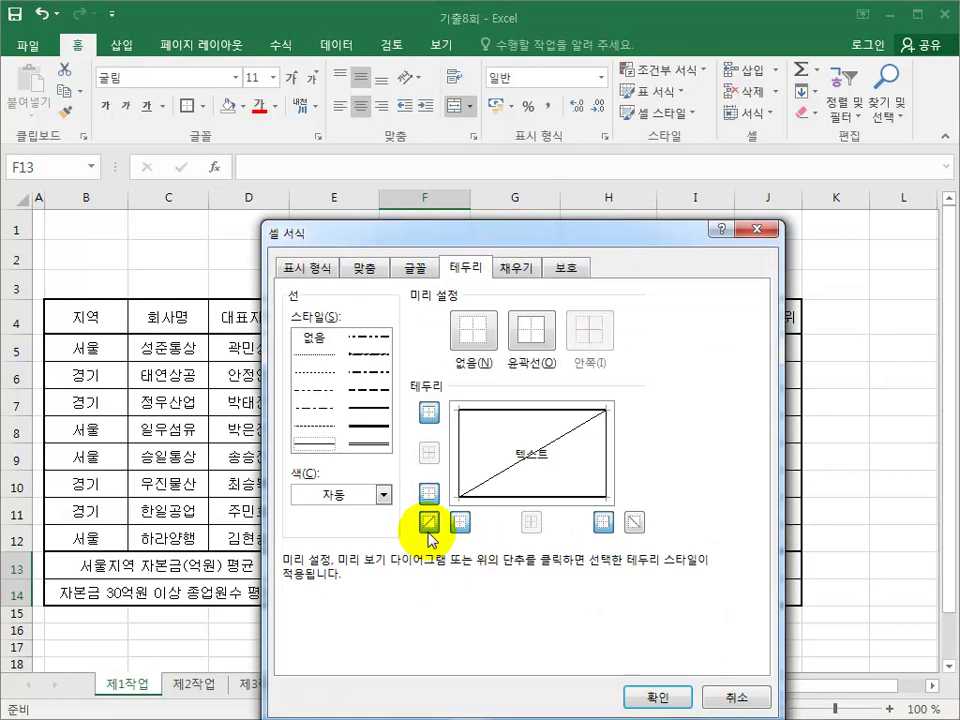
{"action": "left_click", "coordinate": [634, 521]}
{"action": "left_click", "coordinate": [643, 694]}
{"action": "left_click", "coordinate": [816, 634]}
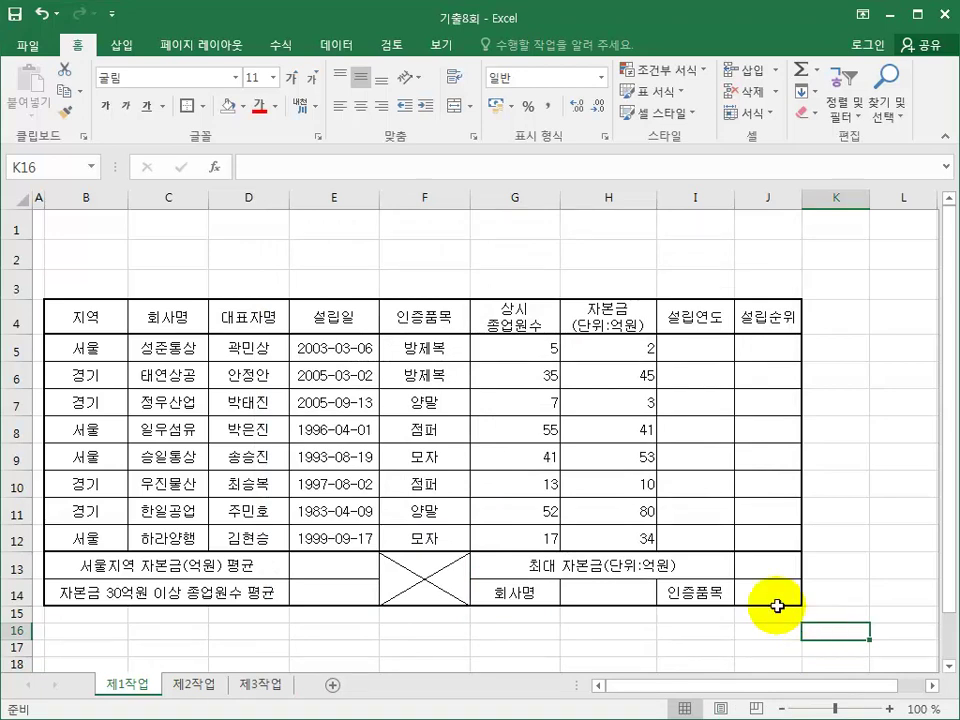
- Draw a rounded rectangle about 13.52 cm wide and 1.98 cm high over rows 1 to 3, from column B into column G
{"action": "left_click", "coordinate": [130, 46]}
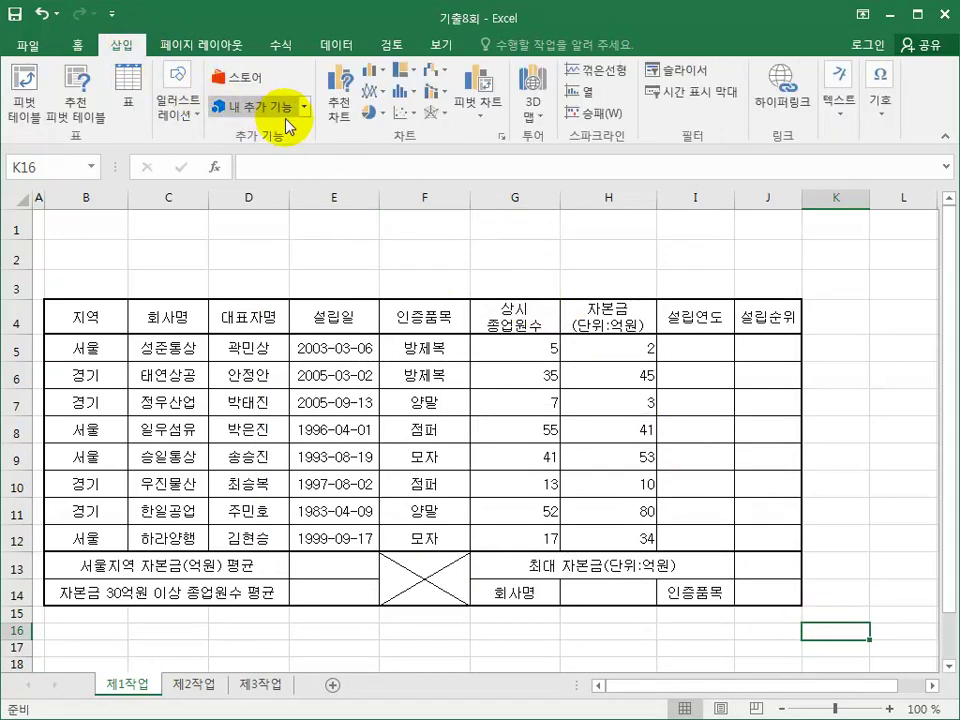
{"action": "left_click", "coordinate": [183, 120]}
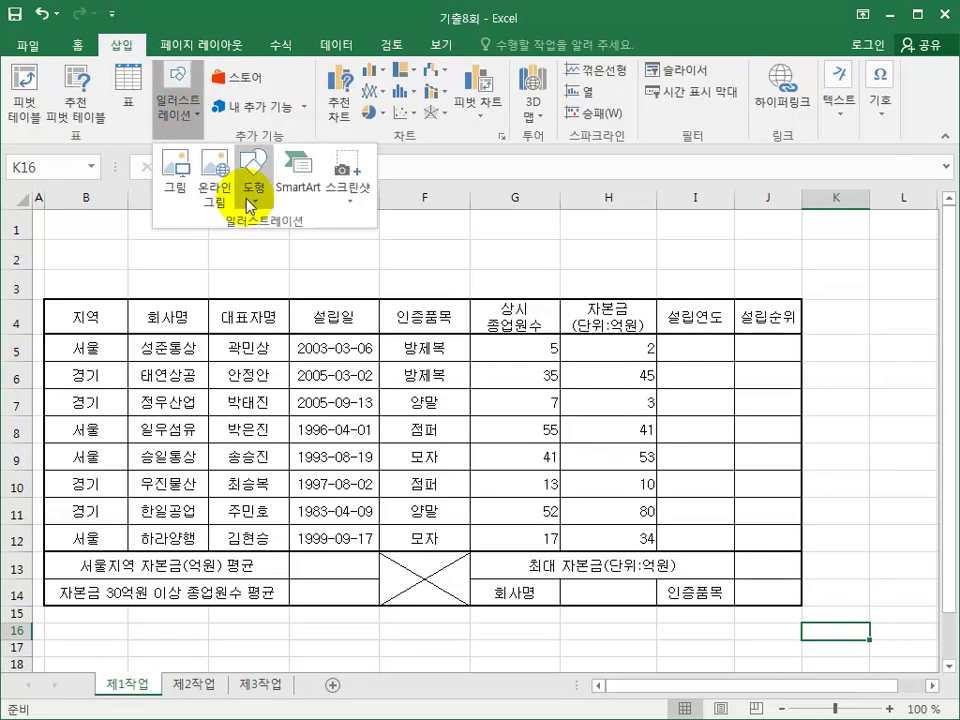
{"action": "left_click", "coordinate": [252, 160]}
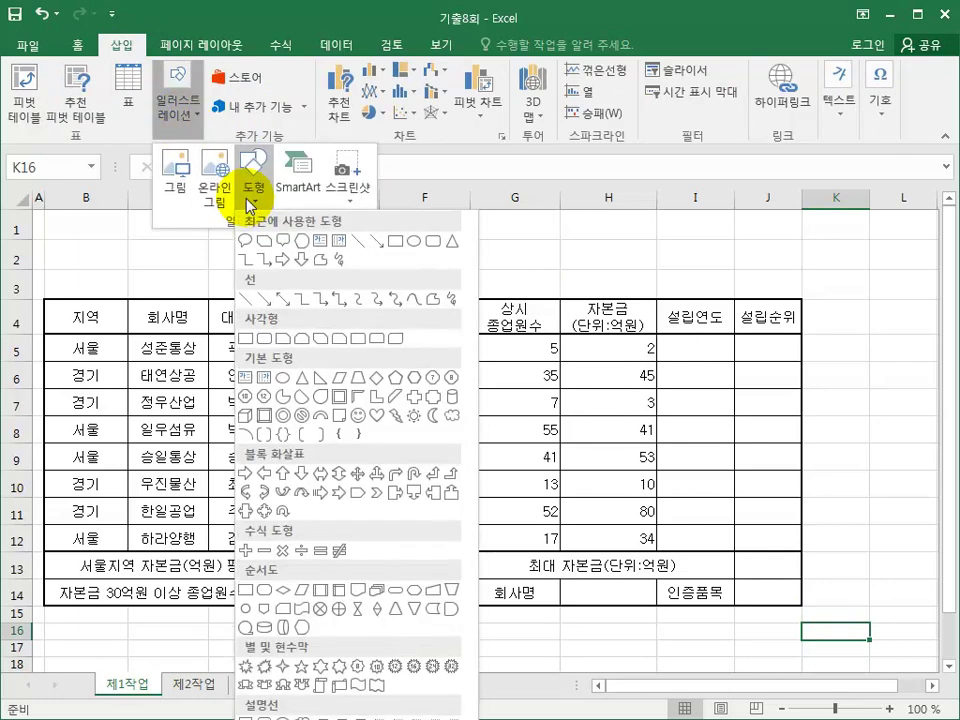
{"action": "left_click", "coordinate": [265, 338]}
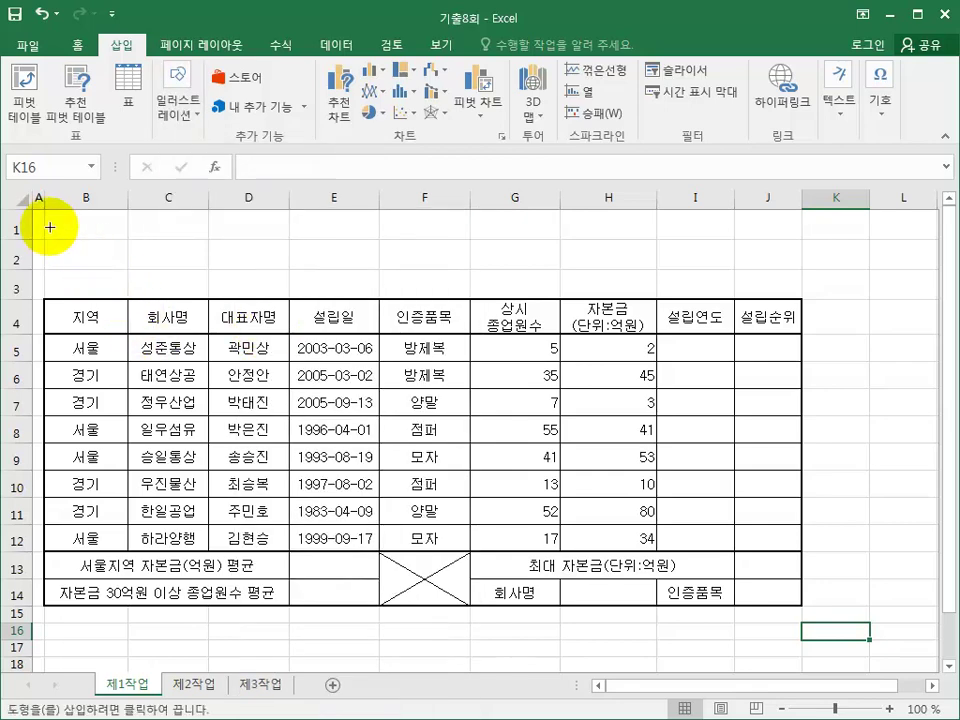
{"action": "left_click_drag", "start_coordinate": [50, 227], "coordinate": [528, 291]}
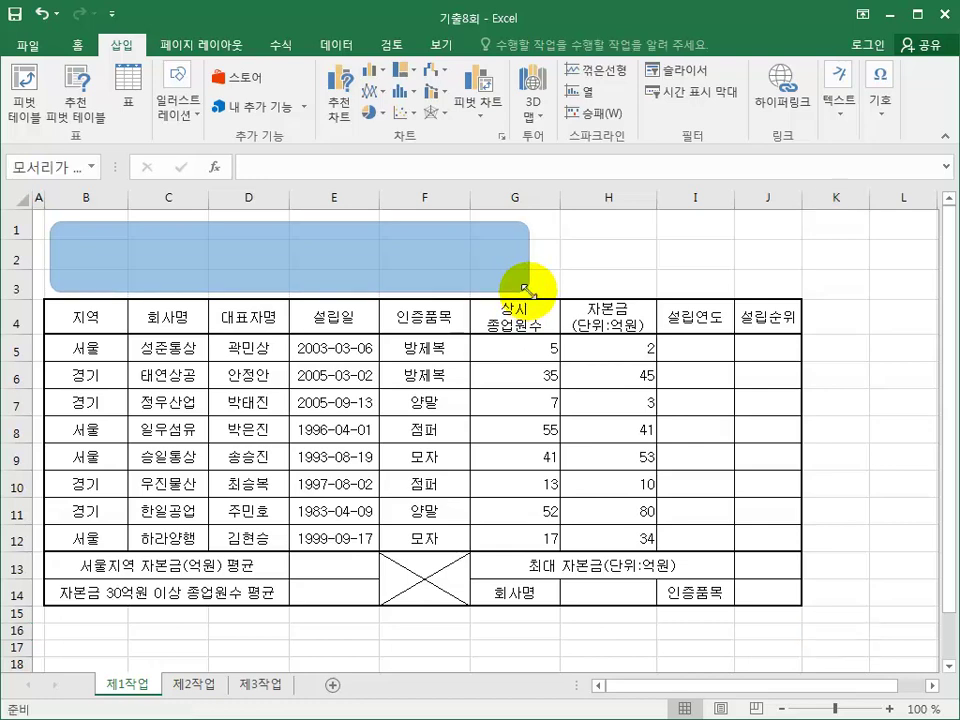
- Give the rounded rectangle an outer shadow offset to the right
{"action": "left_click", "coordinate": [412, 113]}
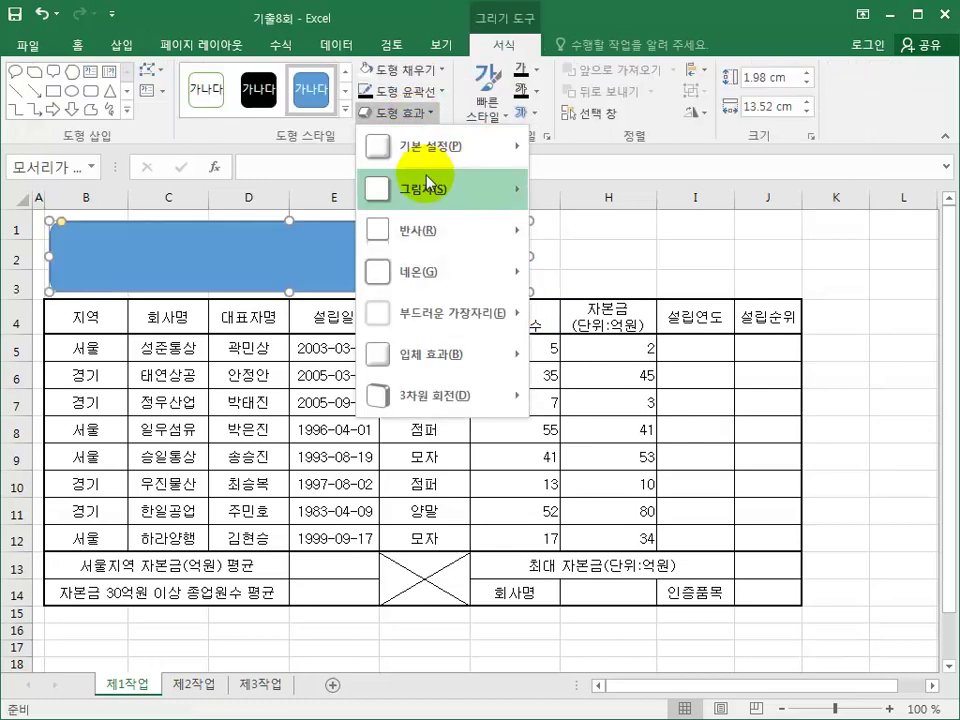
{"action": "mouse_move", "coordinate": [428, 183]}
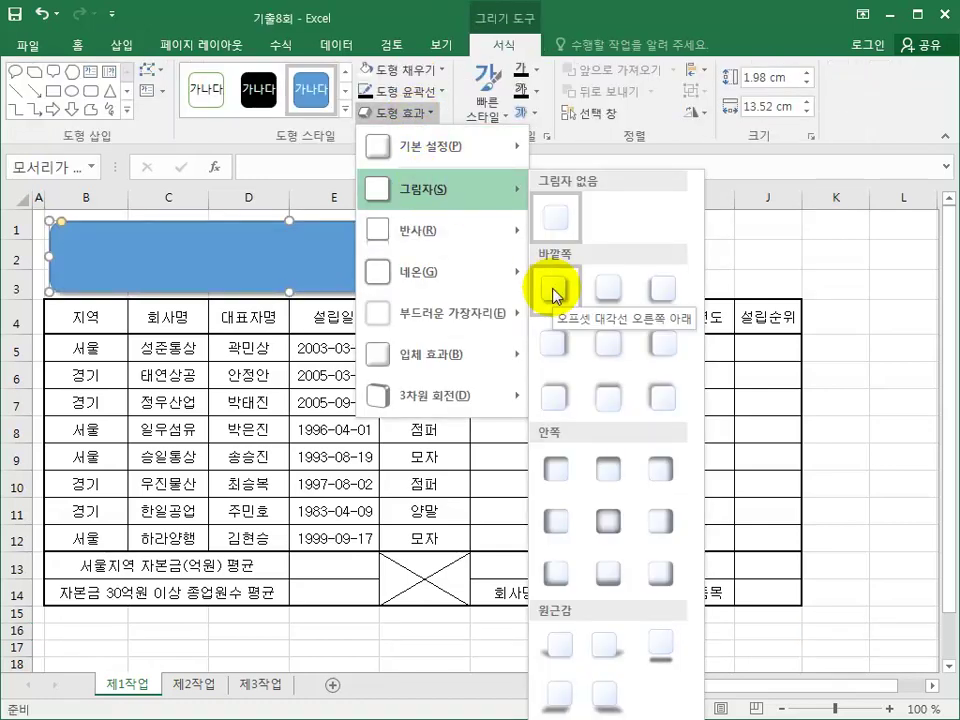
{"action": "left_click", "coordinate": [556, 342]}
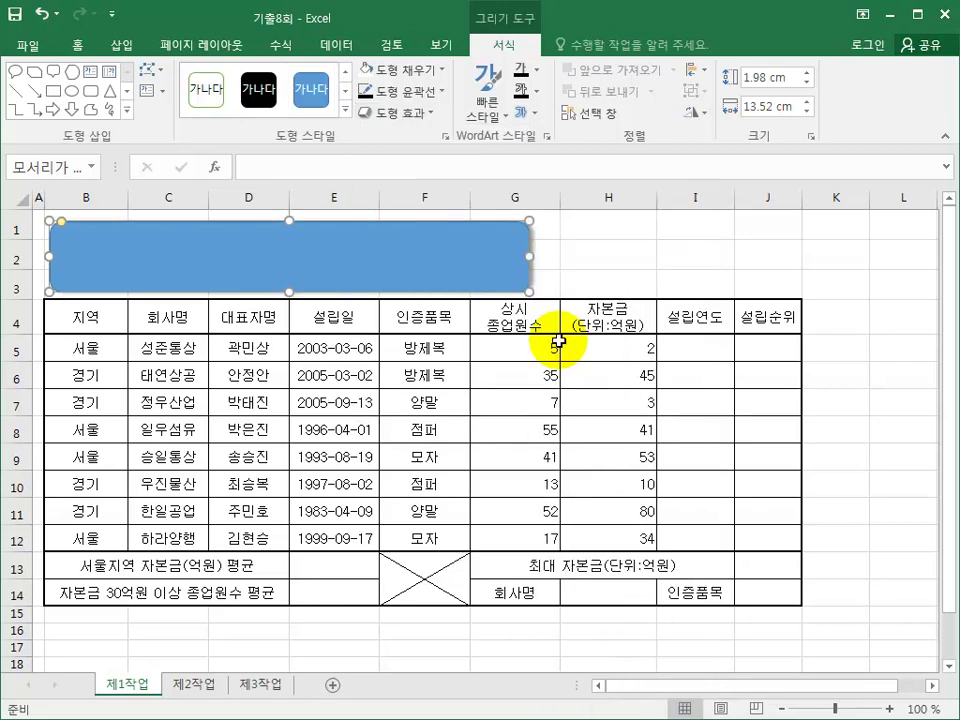
- Set the rounded rectangle's text font to 굴림, size 24, bold
{"action": "left_click", "coordinate": [75, 45]}
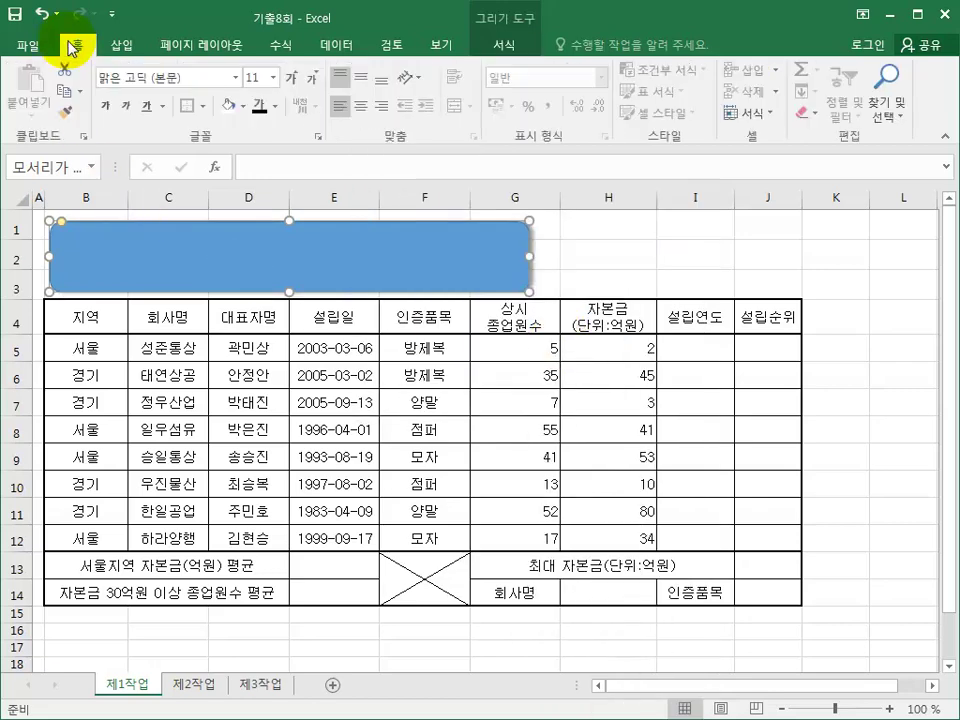
{"action": "left_click", "coordinate": [236, 82]}
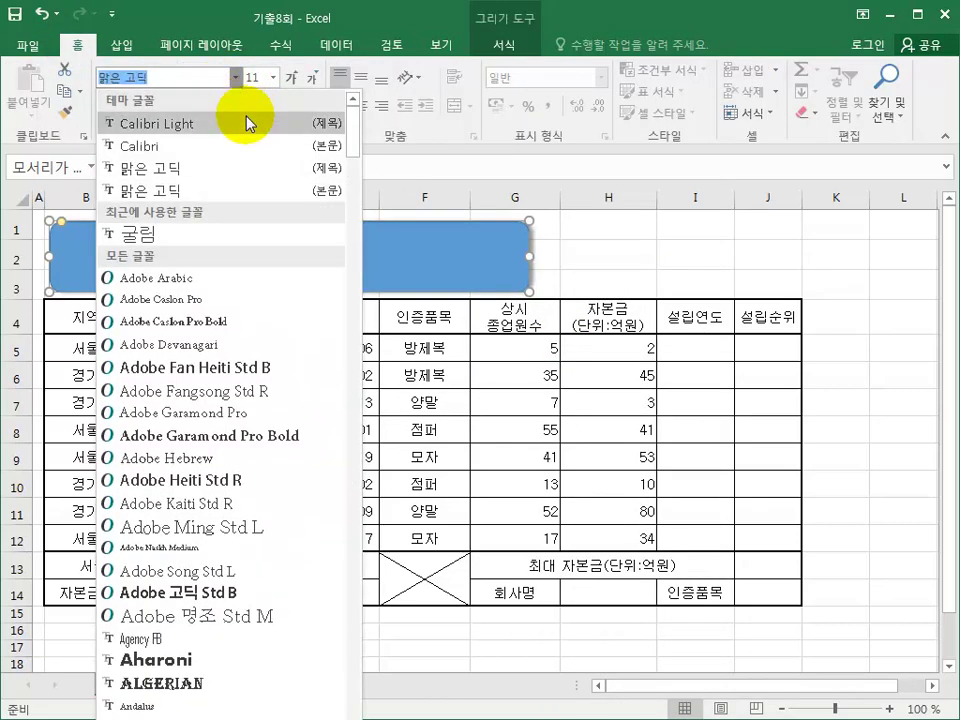
{"action": "left_click", "coordinate": [229, 247]}
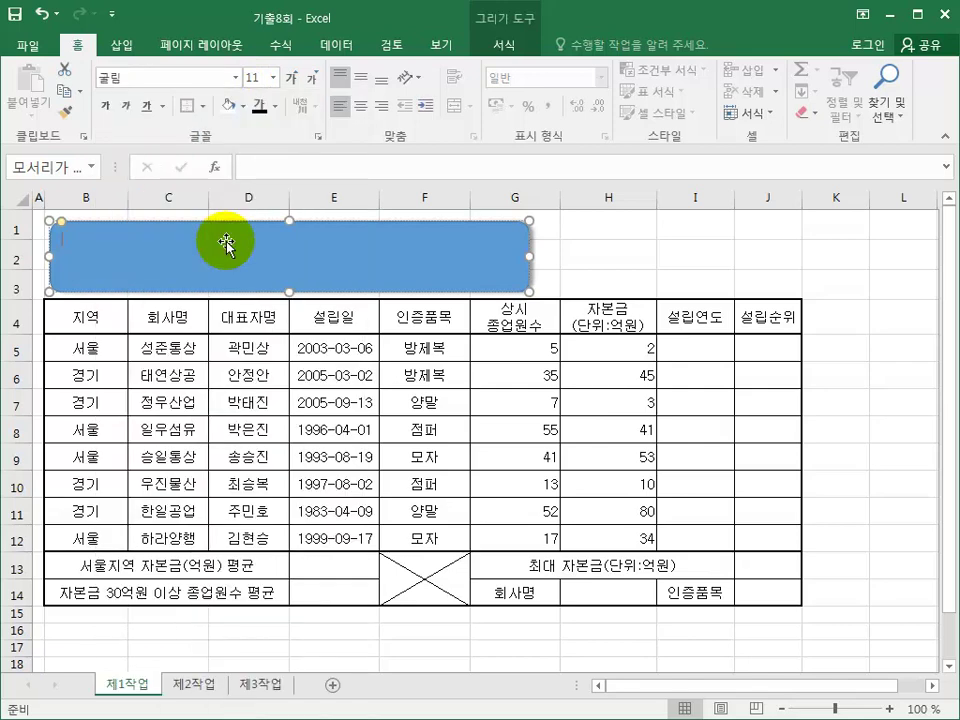
{"action": "left_click", "coordinate": [273, 77]}
{"action": "left_click", "coordinate": [261, 283]}
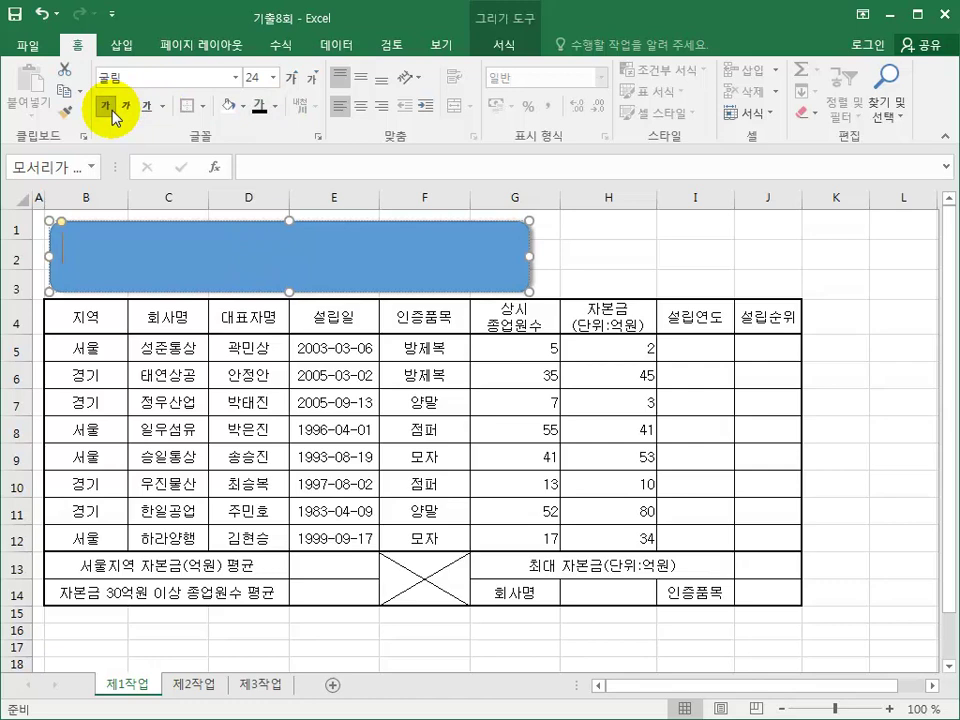
- Fill the rounded rectangle with yellow and set its text color to black
{"action": "left_click", "coordinate": [242, 106]}
{"action": "left_click", "coordinate": [278, 275]}
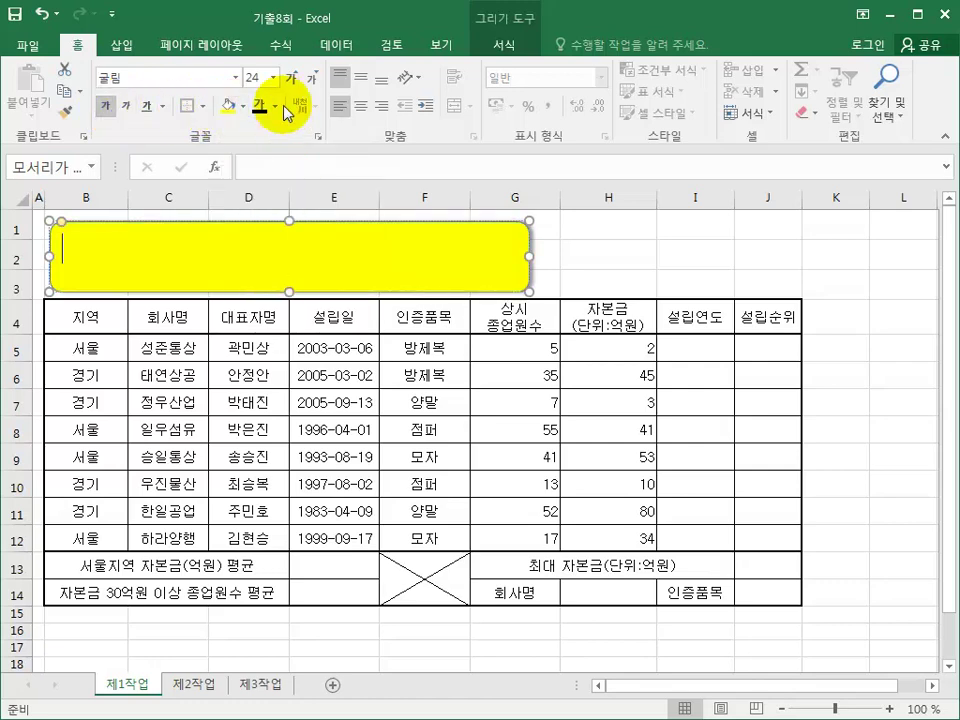
{"action": "left_click", "coordinate": [274, 106]}
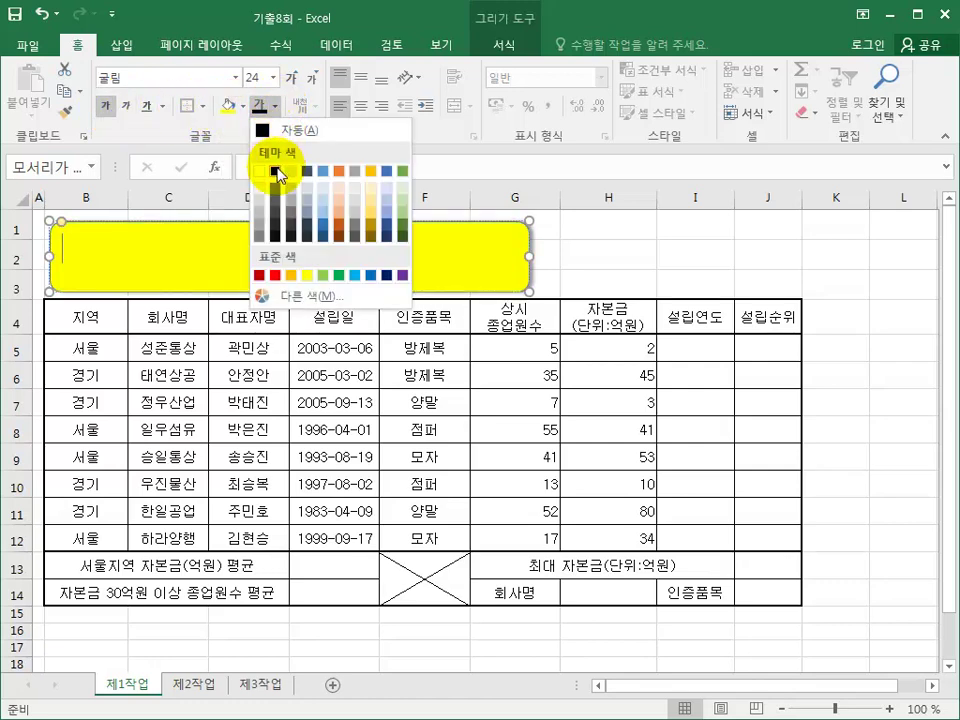
{"action": "left_click", "coordinate": [276, 172]}
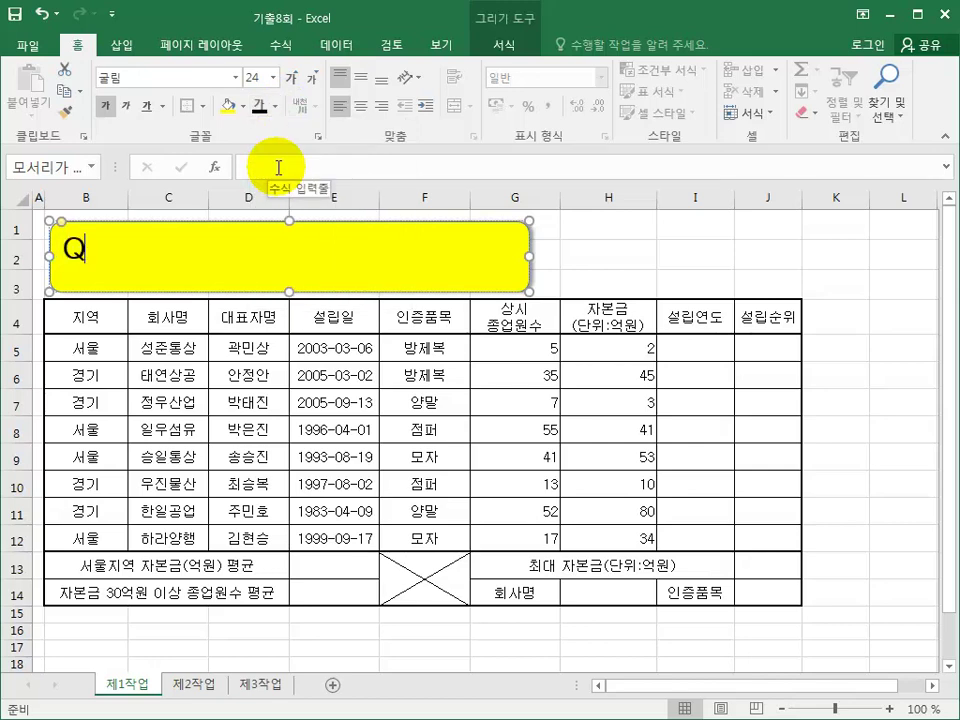
- Enter the title Q마크 인증사업 보유 현황 in the shape and center it vertically and horizontally
{"action": "type", "text": "크 ㅇ"}
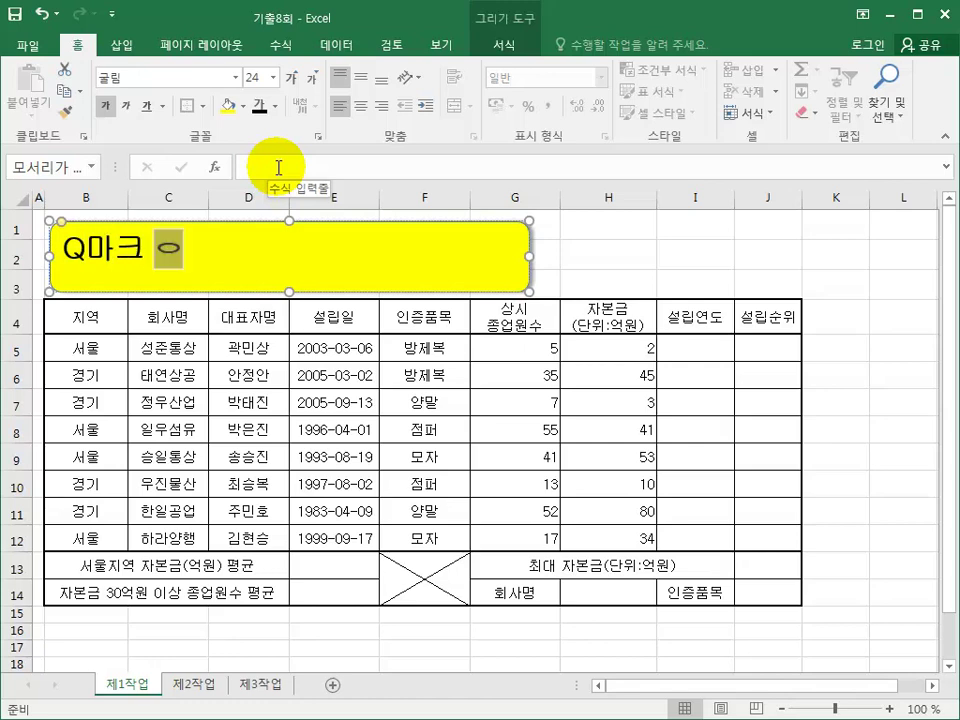
{"action": "type", "text": "증사업 보"}
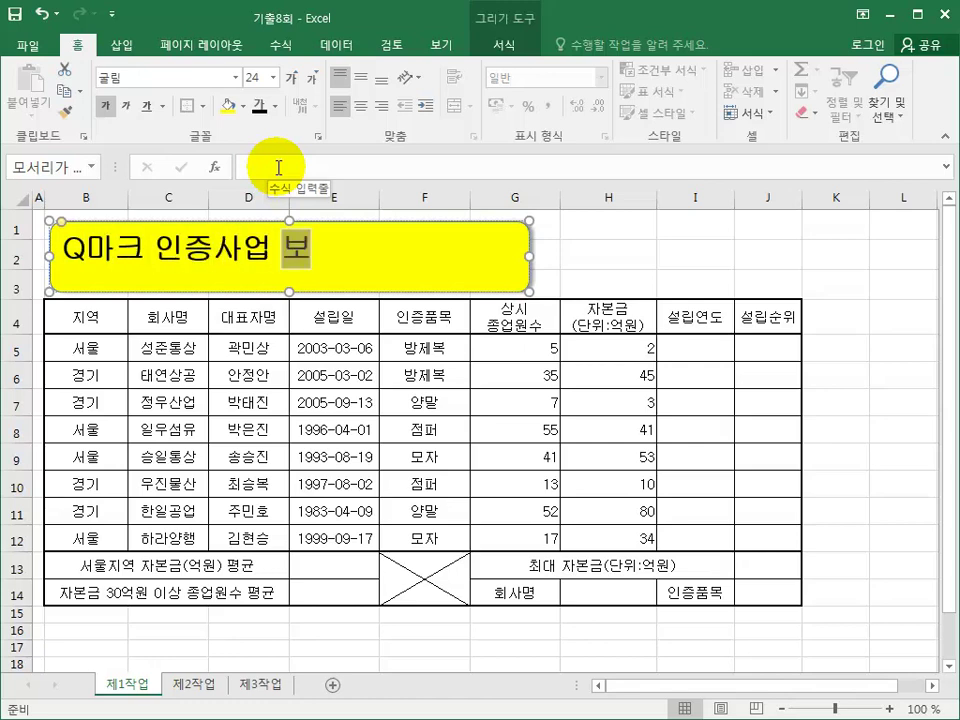
{"action": "type", "text": "유 현황"}
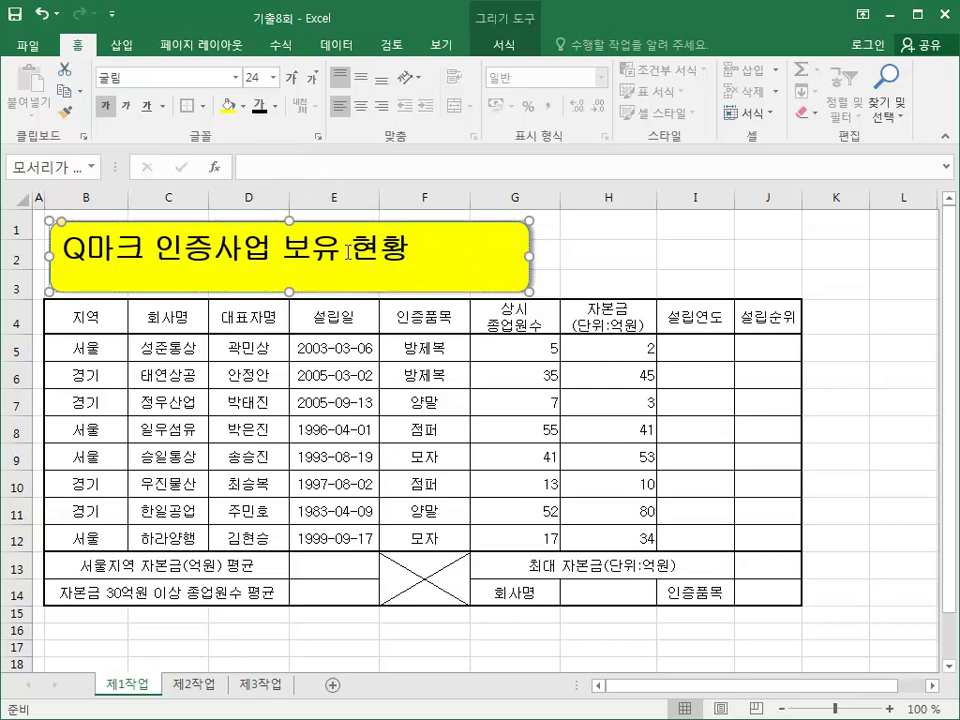
{"action": "left_click", "coordinate": [356, 78]}
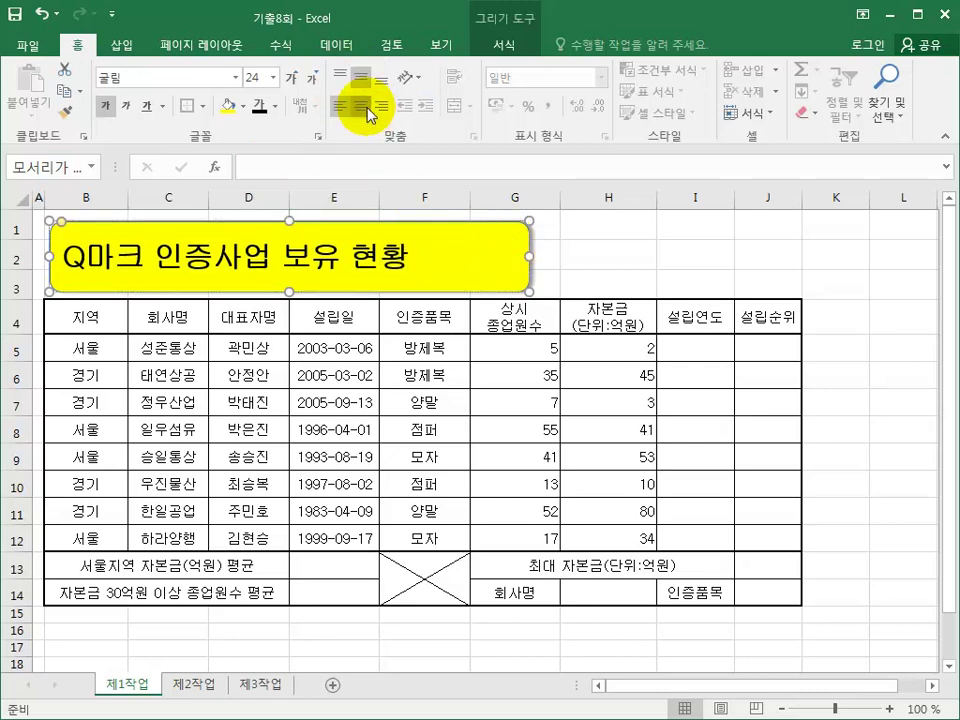
{"action": "left_click", "coordinate": [362, 106]}
{"action": "left_click", "coordinate": [589, 275]}
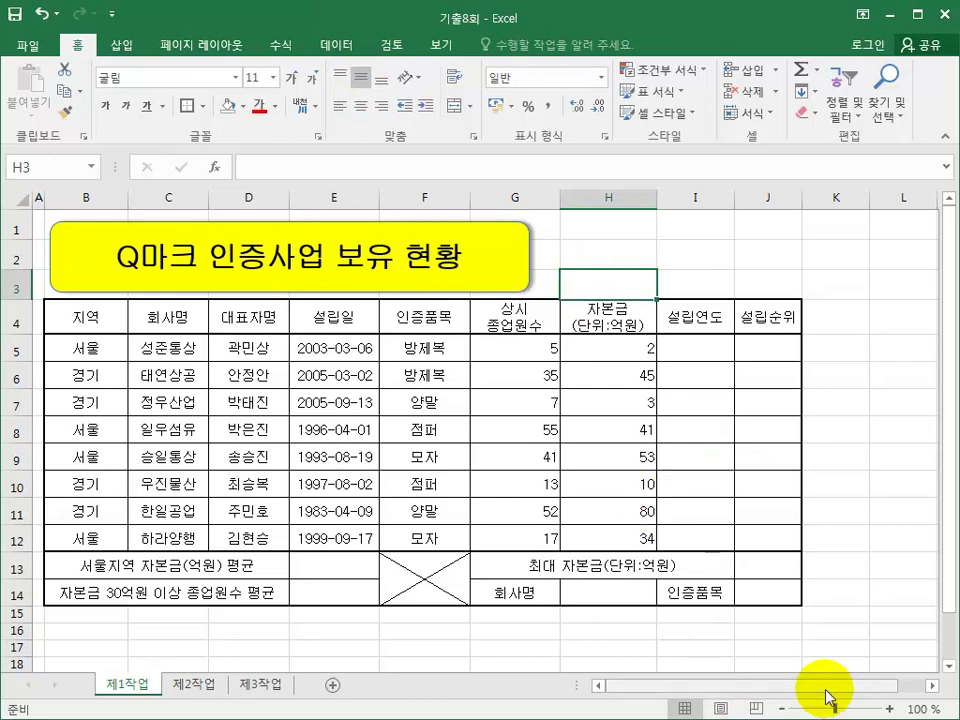
- Apply all borders to the empty range L16:O17 for the approval box
{"action": "left_click", "coordinate": [929, 686]}
{"action": "left_click_drag", "start_coordinate": [870, 647], "coordinate": [816, 642]}
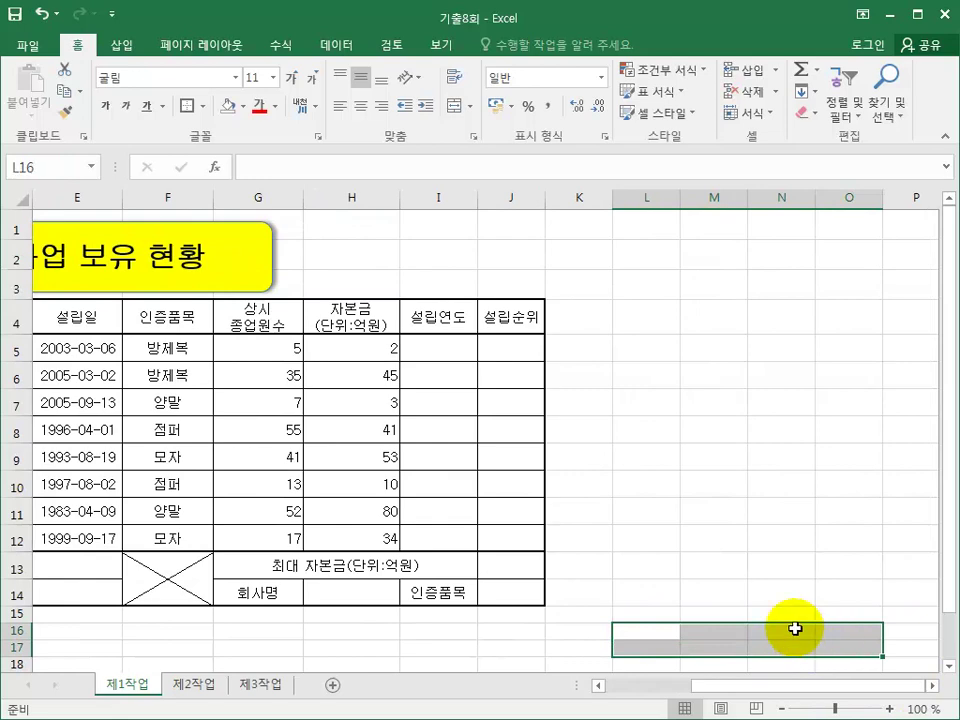
{"action": "left_click", "coordinate": [205, 107]}
{"action": "left_click", "coordinate": [200, 263]}
- Merge and center cells L16:L17 at the start of the bordered box
{"action": "left_click", "coordinate": [660, 638]}
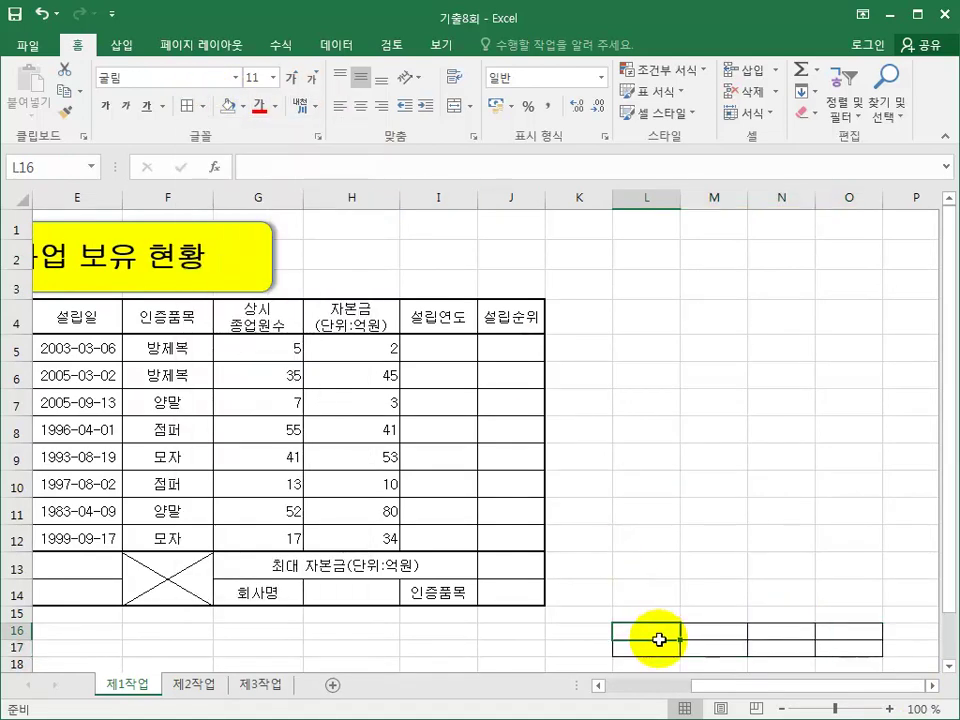
{"action": "left_click_drag", "start_coordinate": [660, 638], "coordinate": [658, 647]}
{"action": "left_click", "coordinate": [452, 106]}
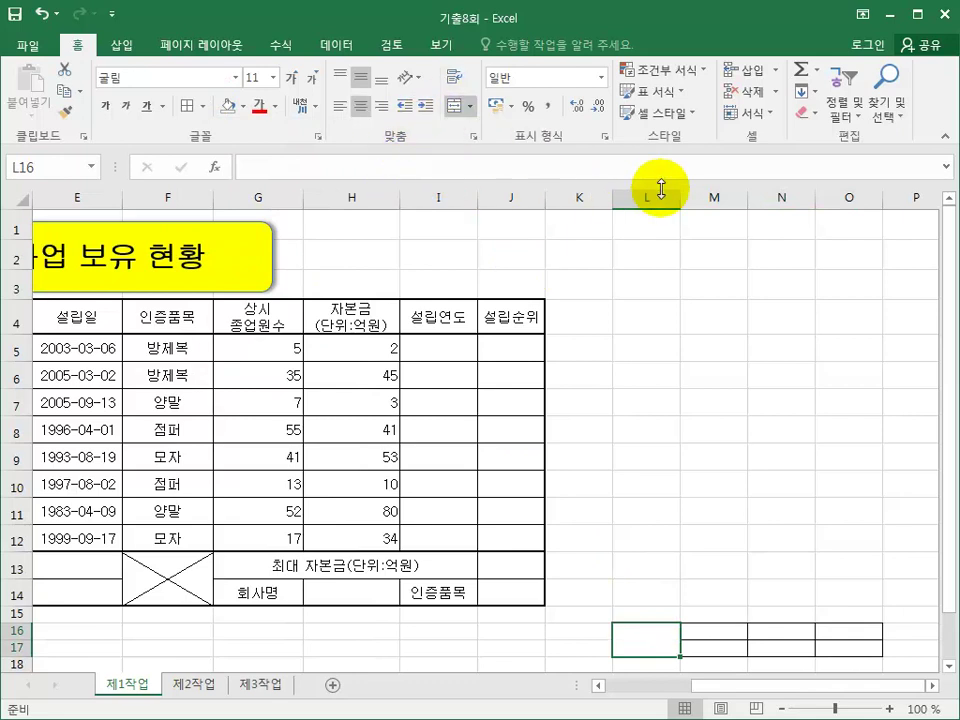
- Narrow column L and increase the heights of rows 16 and 17, making row 17 much taller than row 16
{"action": "left_click_drag", "start_coordinate": [678, 199], "coordinate": [649, 199]}
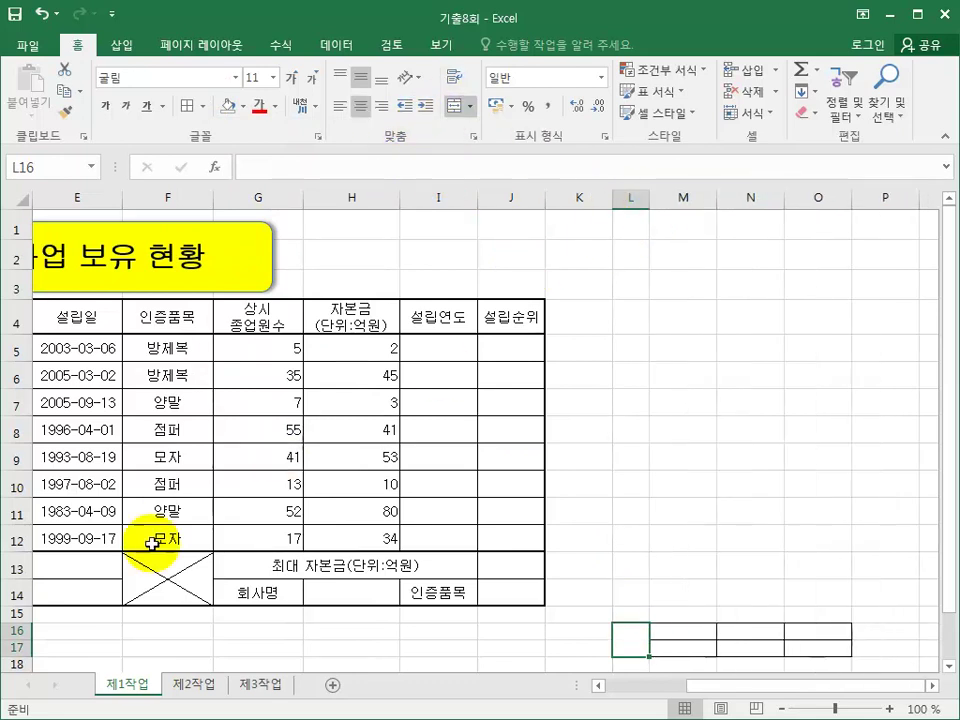
{"action": "left_click", "coordinate": [18, 632]}
{"action": "left_click_drag", "start_coordinate": [20, 640], "coordinate": [20, 647]}
{"action": "scroll", "coordinate": [22, 516], "scroll_direction": "down", "scroll_amount": 2}
{"action": "left_click_drag", "start_coordinate": [13, 474], "coordinate": [14, 526]}
{"action": "left_click_drag", "start_coordinate": [20, 481], "coordinate": [17, 517]}
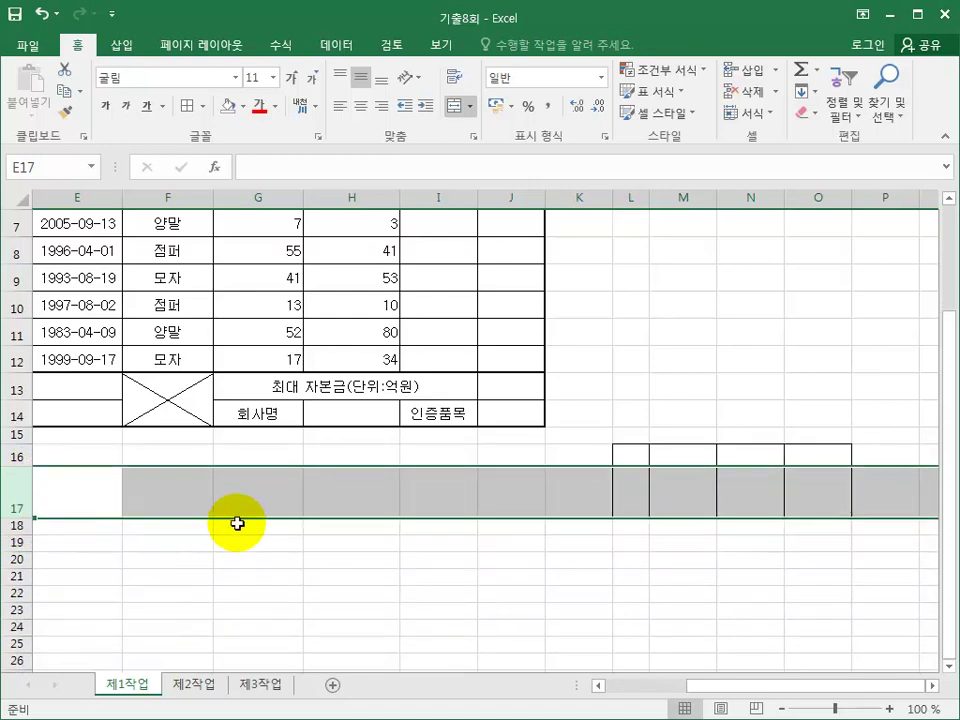
{"action": "left_click", "coordinate": [600, 575]}
- Enter 결재 in the merged cell L16:L17, with each character on its own line
{"action": "left_click", "coordinate": [625, 487]}
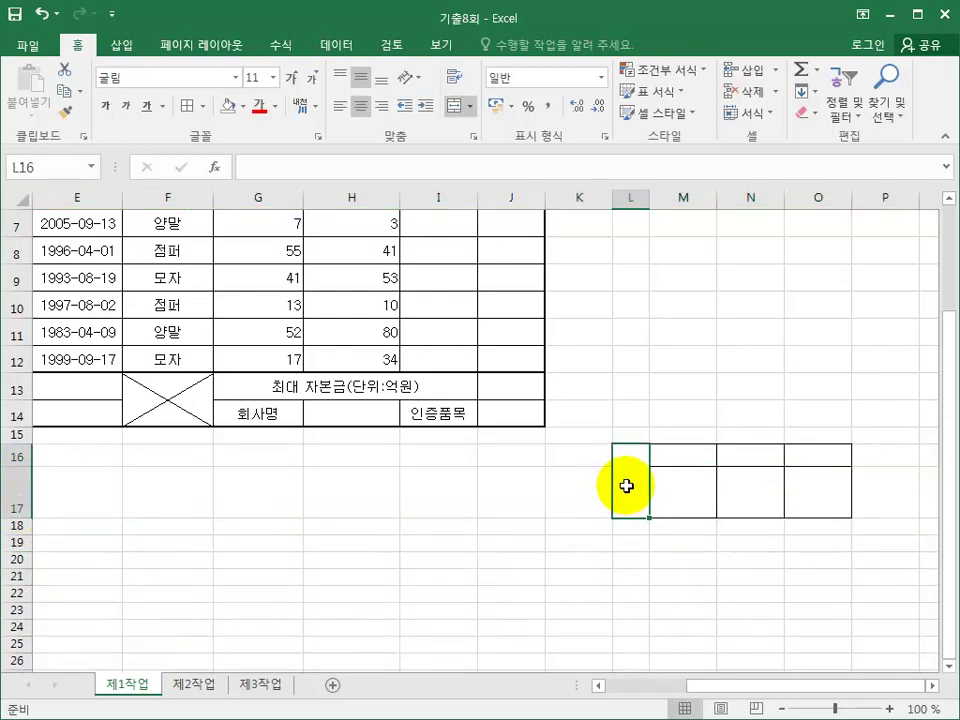
{"action": "type", "text": "결"}
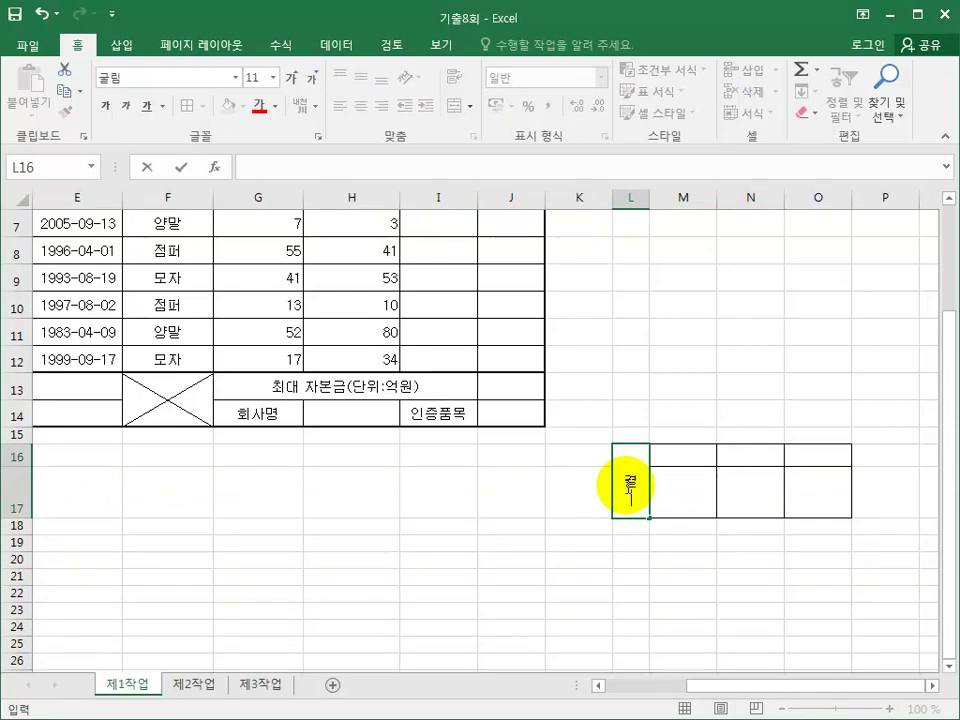
{"action": "key", "text": "Up"}
{"action": "key", "text": "Down"}
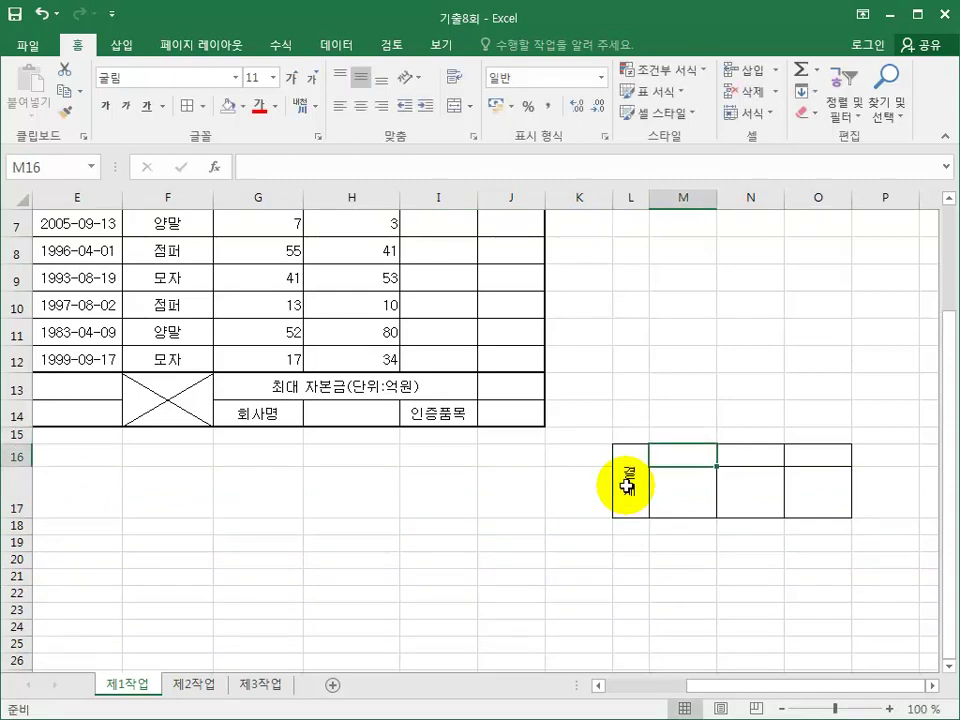
- Fill M16, N16 and O16 with 담당, 팀장 and 부장 and center the three labels horizontally
{"action": "type", "text": "다"}
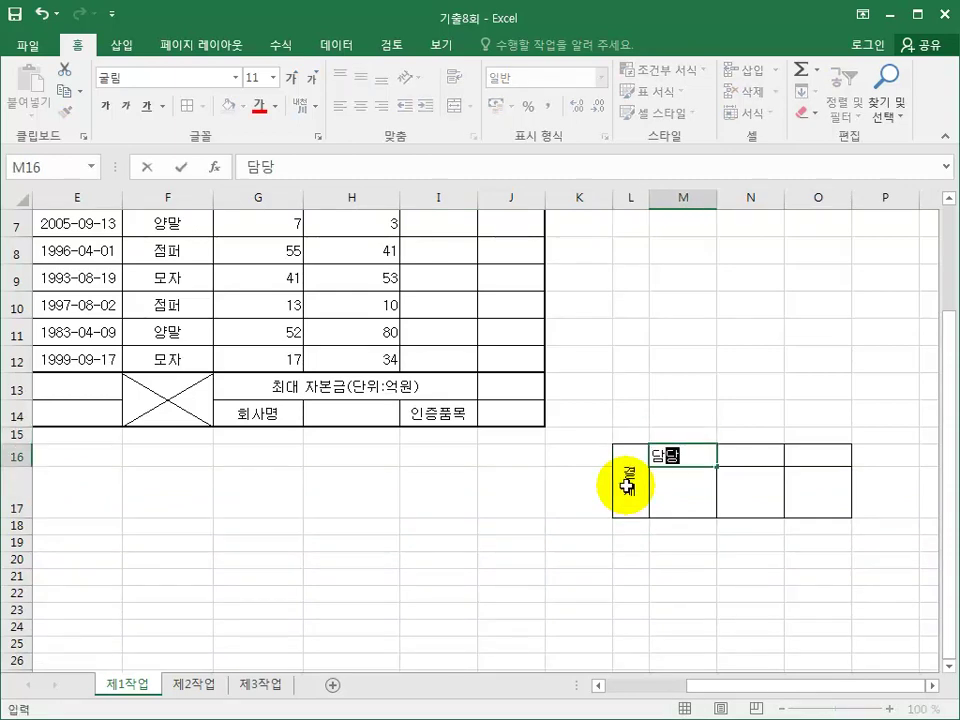
{"action": "key", "text": "Tab"}
{"action": "type", "text": "팀ㅈ"}
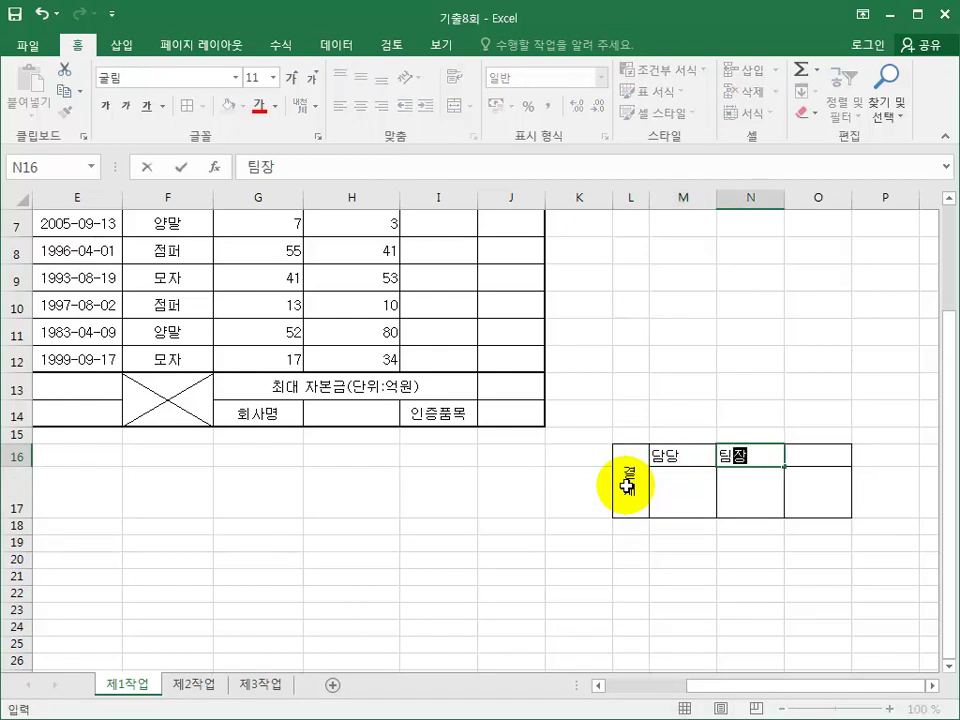
{"action": "key", "text": "Tab"}
{"action": "type", "text": "부장"}
{"action": "key", "text": "Down"}
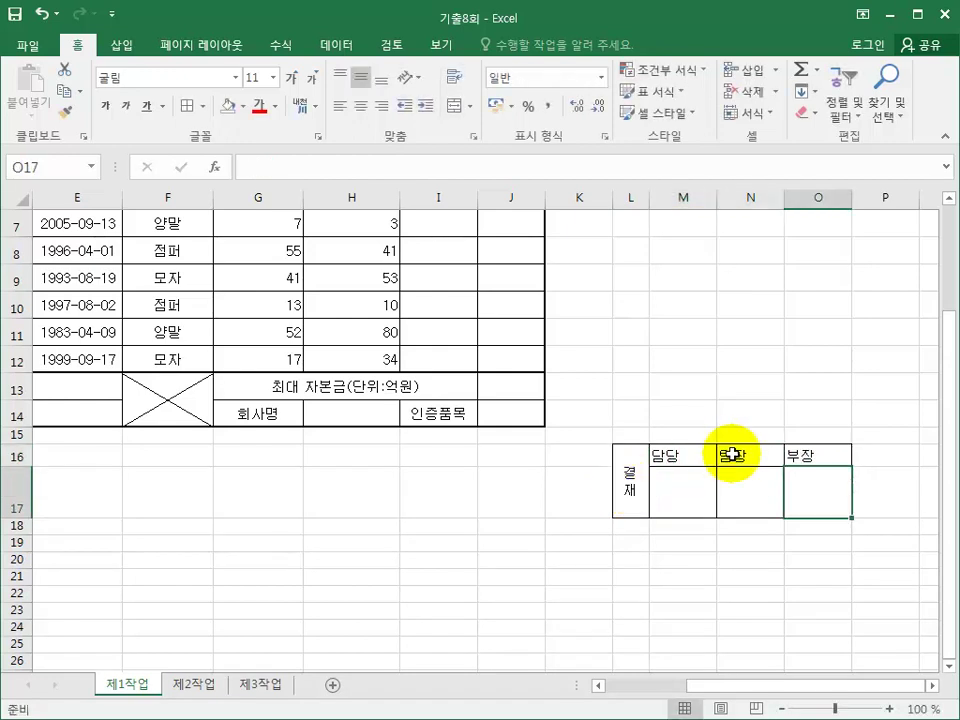
{"action": "left_click_drag", "start_coordinate": [705, 454], "coordinate": [821, 450]}
{"action": "left_click", "coordinate": [361, 105]}
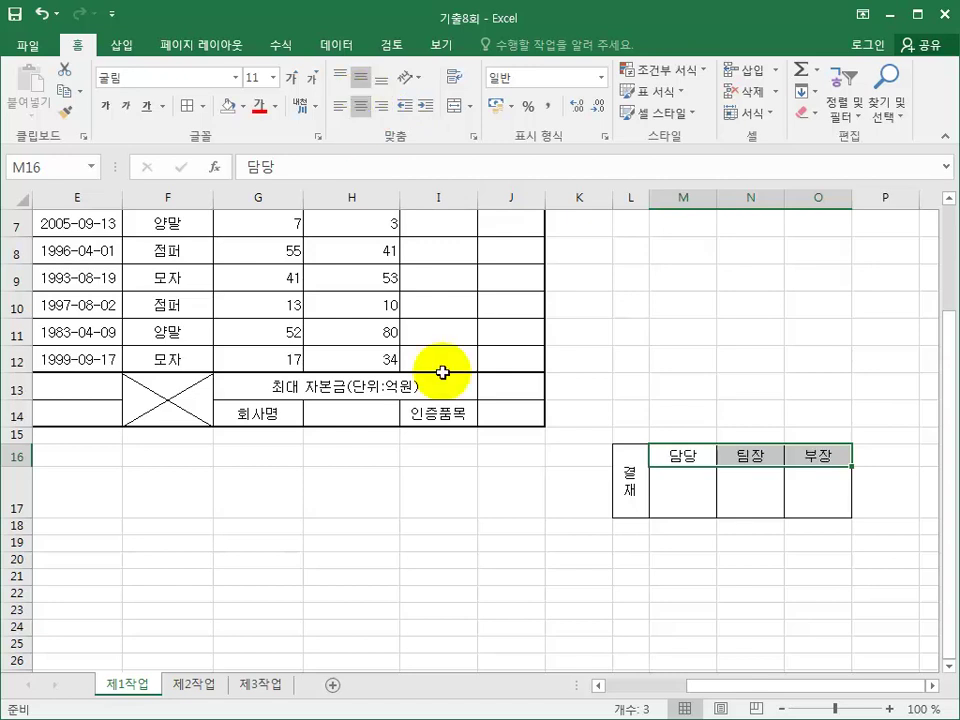
{"action": "left_click", "coordinate": [583, 559]}
- Copy the approval box L16:O17 as a picture, paste it at H1 and align it above the table's columns H to J
{"action": "left_click_drag", "start_coordinate": [628, 489], "coordinate": [815, 494]}
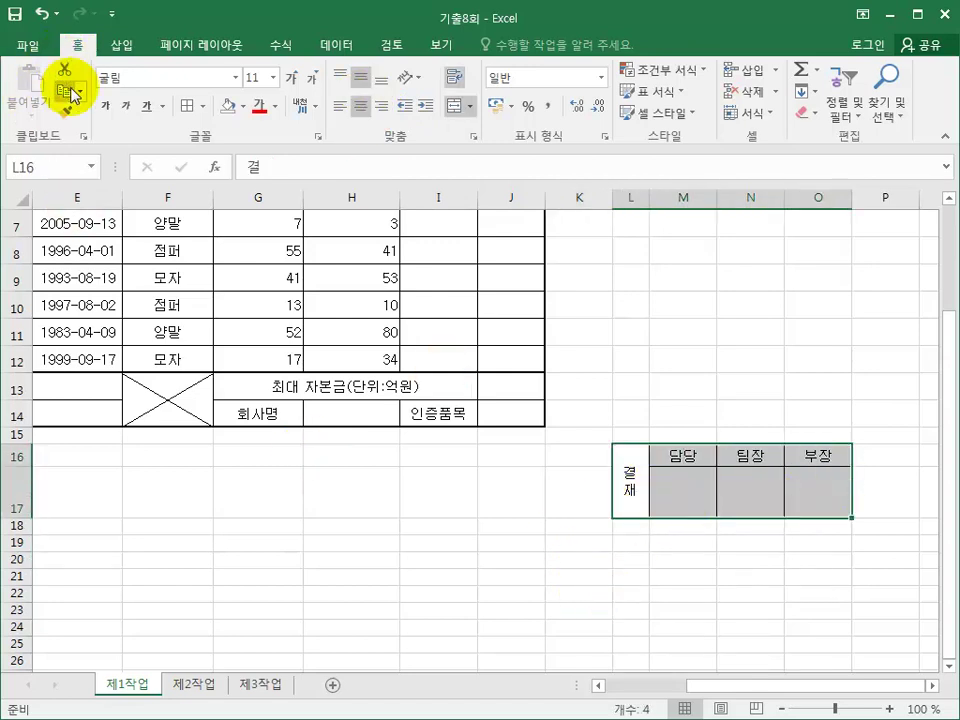
{"action": "left_click", "coordinate": [70, 93]}
{"action": "scroll", "coordinate": [461, 450], "scroll_direction": "up", "scroll_amount": 2}
{"action": "left_click", "coordinate": [365, 227]}
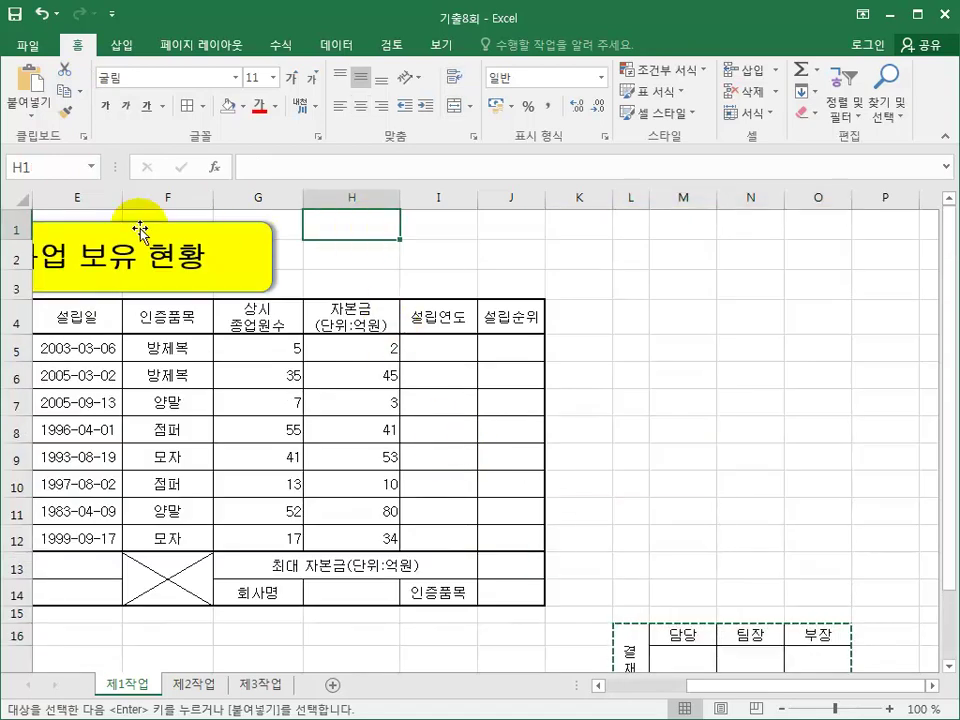
{"action": "left_click", "coordinate": [28, 103]}
{"action": "left_click", "coordinate": [77, 285]}
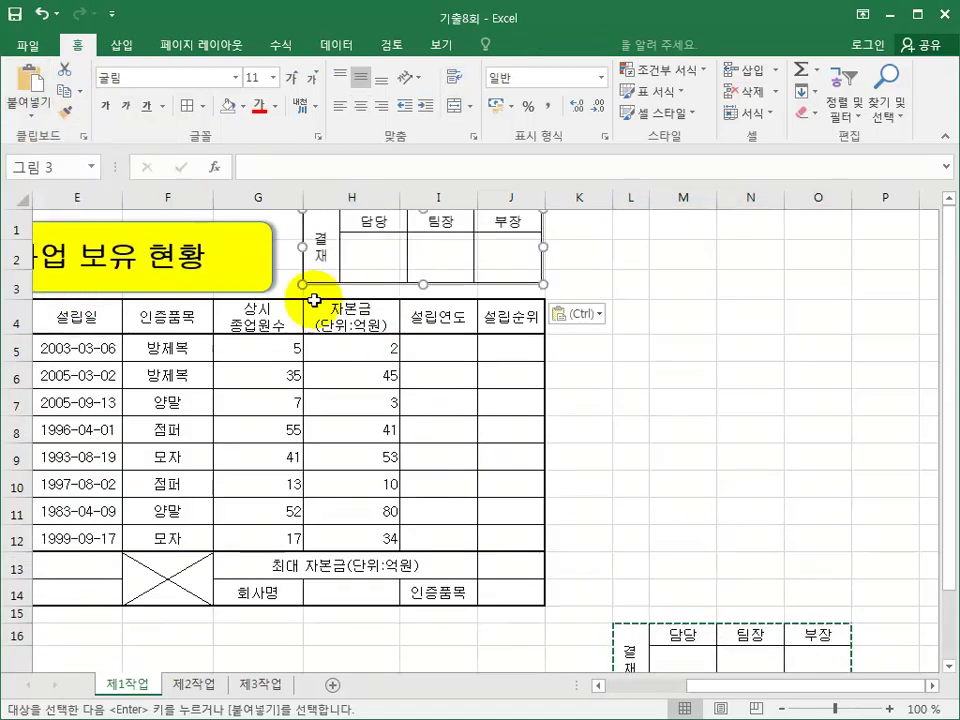
{"action": "left_click_drag", "start_coordinate": [495, 244], "coordinate": [496, 253]}
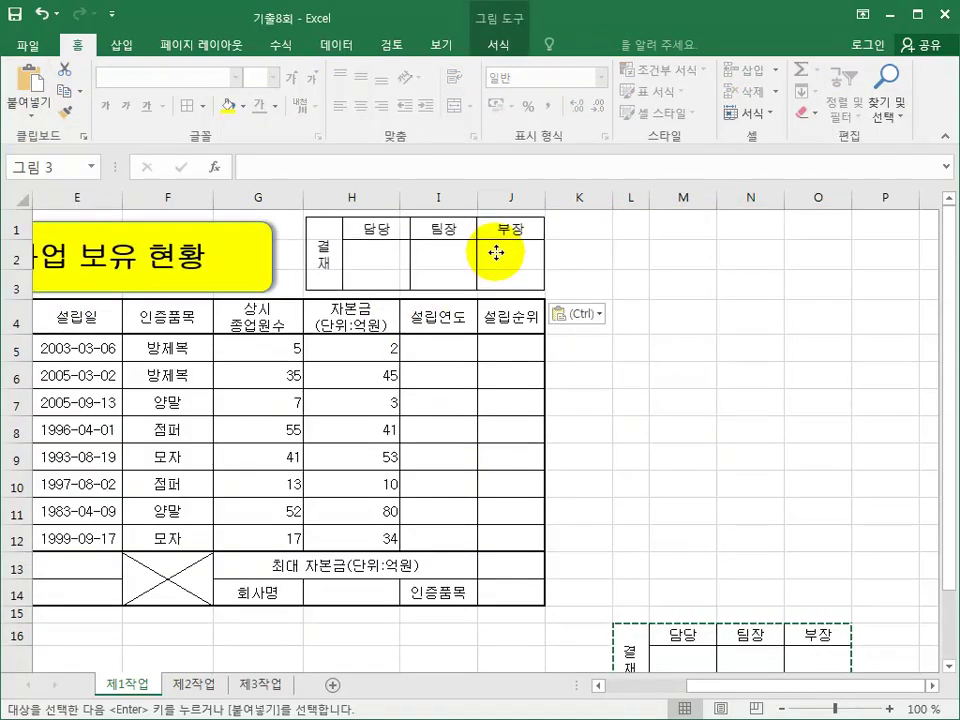
{"action": "left_click", "coordinate": [754, 475]}
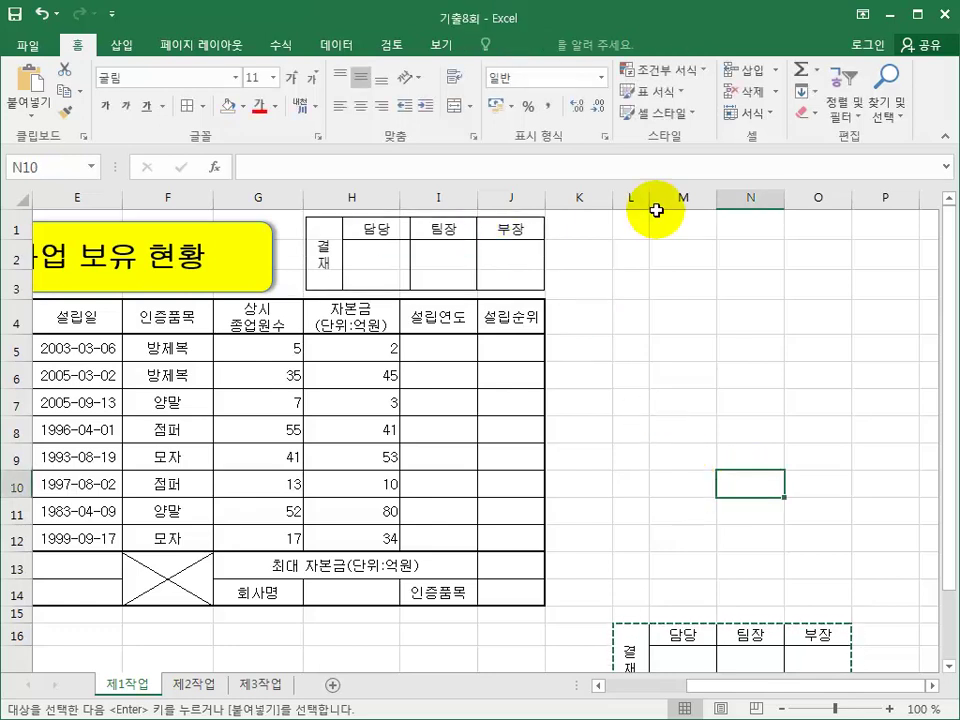
- Delete columns L through O, which hold the original approval box
{"action": "left_click_drag", "start_coordinate": [617, 197], "coordinate": [809, 204]}
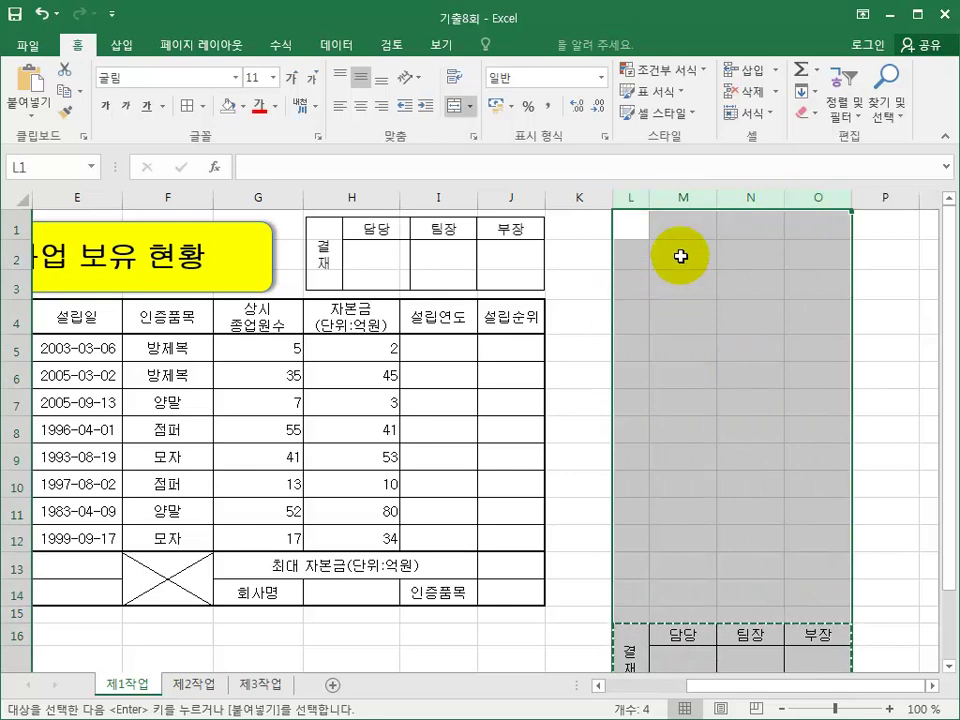
{"action": "right_click", "coordinate": [745, 202]}
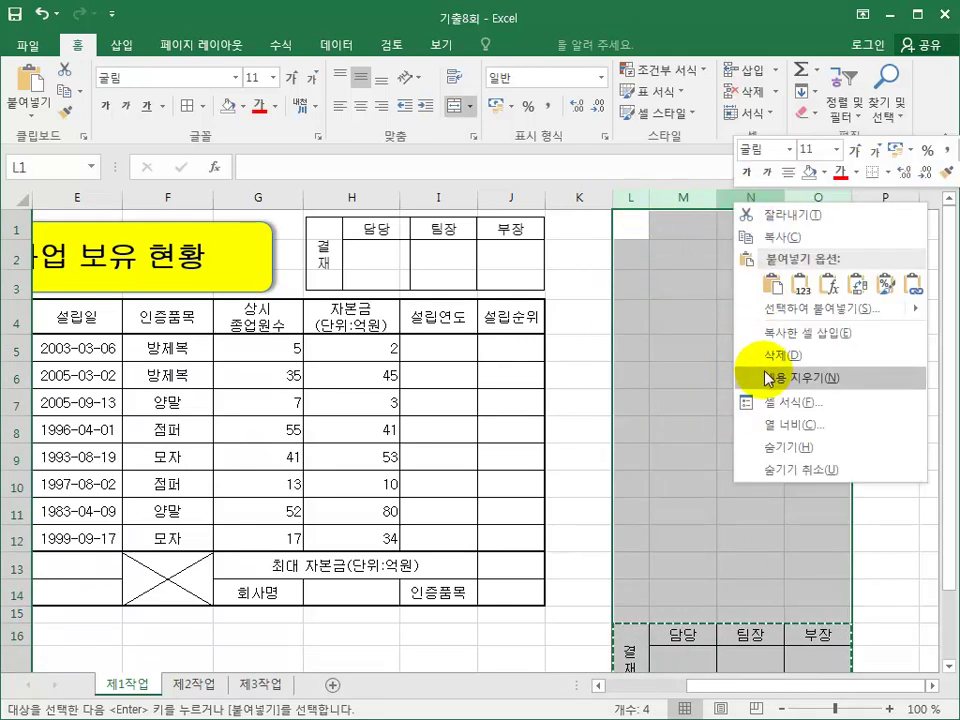
{"action": "key", "text": "Escape"}
- Fill the header cells B4:J4 and the label cells G14 and I14 with standard orange
{"action": "left_click_drag", "start_coordinate": [739, 686], "coordinate": [643, 690]}
{"action": "left_click_drag", "start_coordinate": [81, 317], "coordinate": [746, 317]}
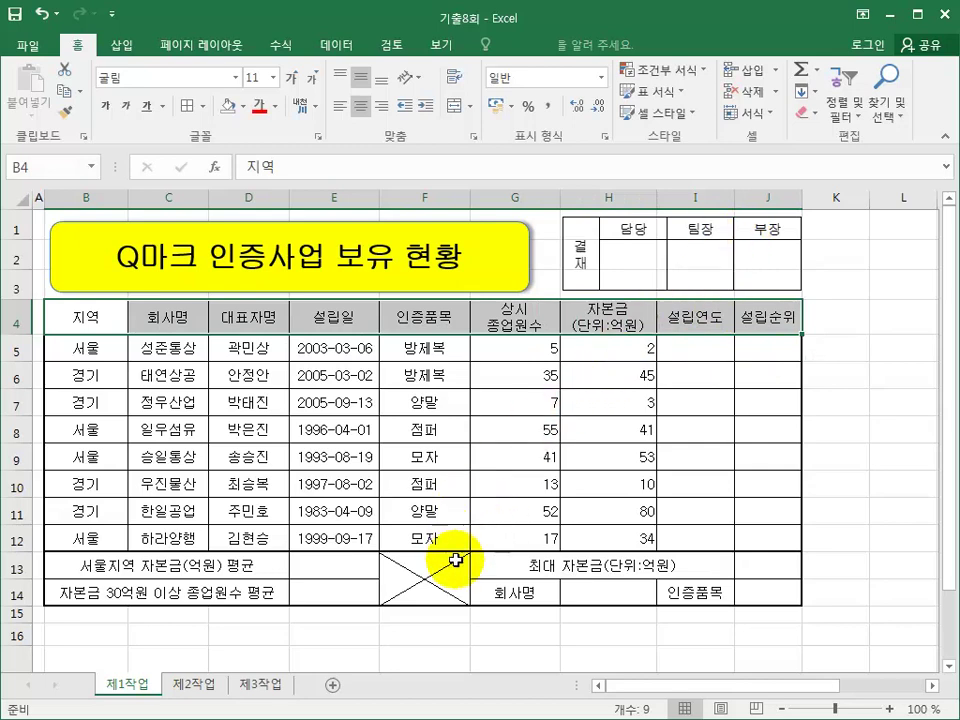
{"action": "left_click", "coordinate": [525, 596], "text": "ctrl"}
{"action": "left_click", "coordinate": [689, 592], "text": "ctrl"}
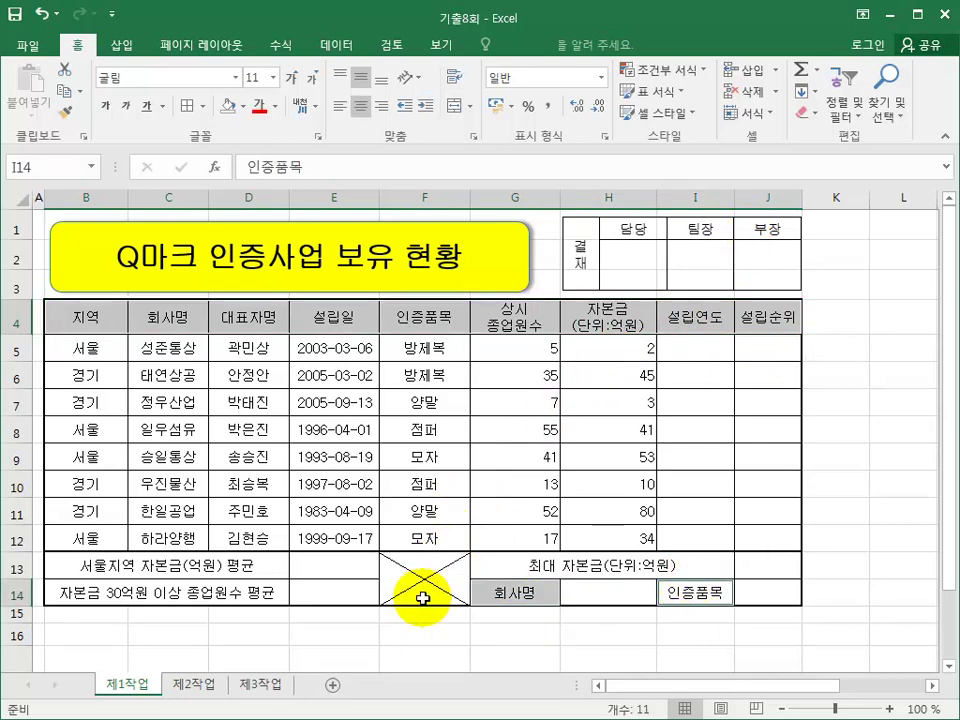
{"action": "left_click", "coordinate": [246, 106]}
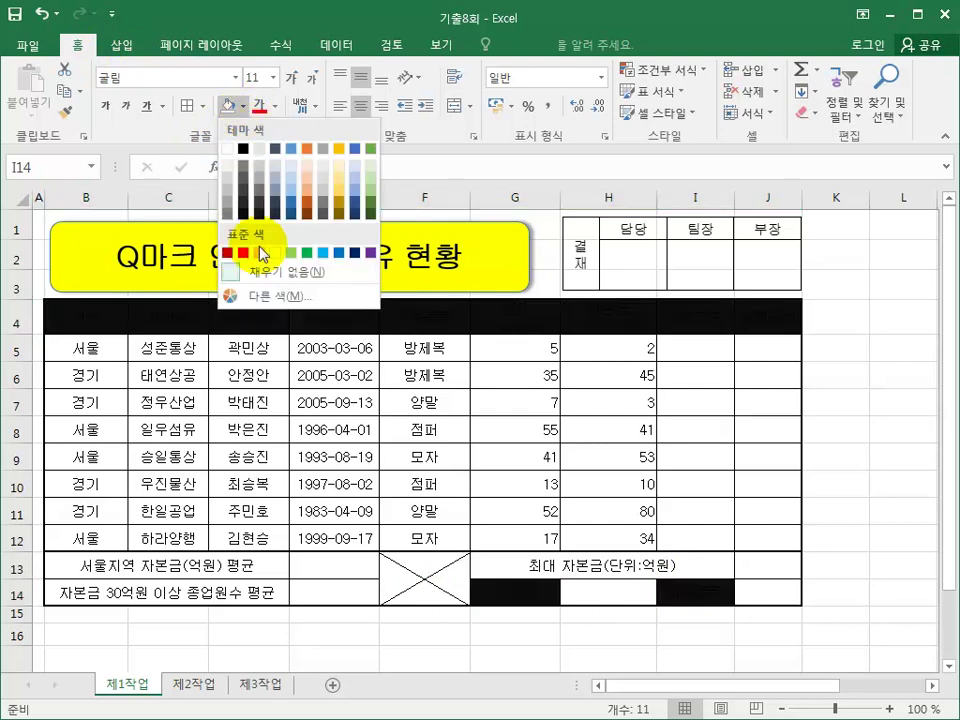
{"action": "left_click", "coordinate": [259, 252]}
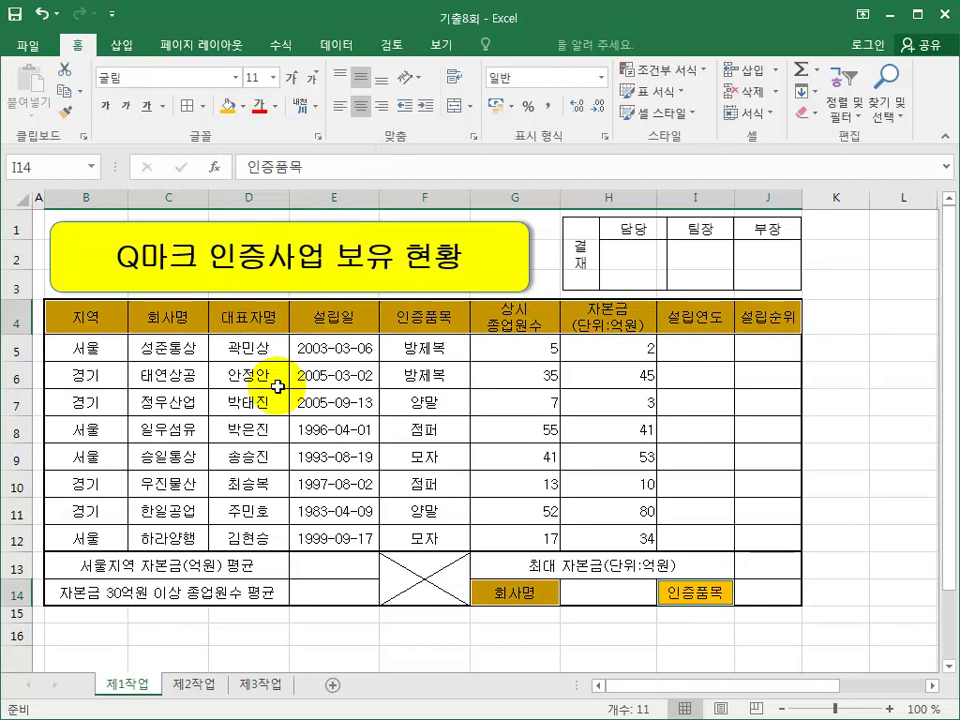
{"action": "left_click_drag", "start_coordinate": [311, 347], "coordinate": [333, 527]}
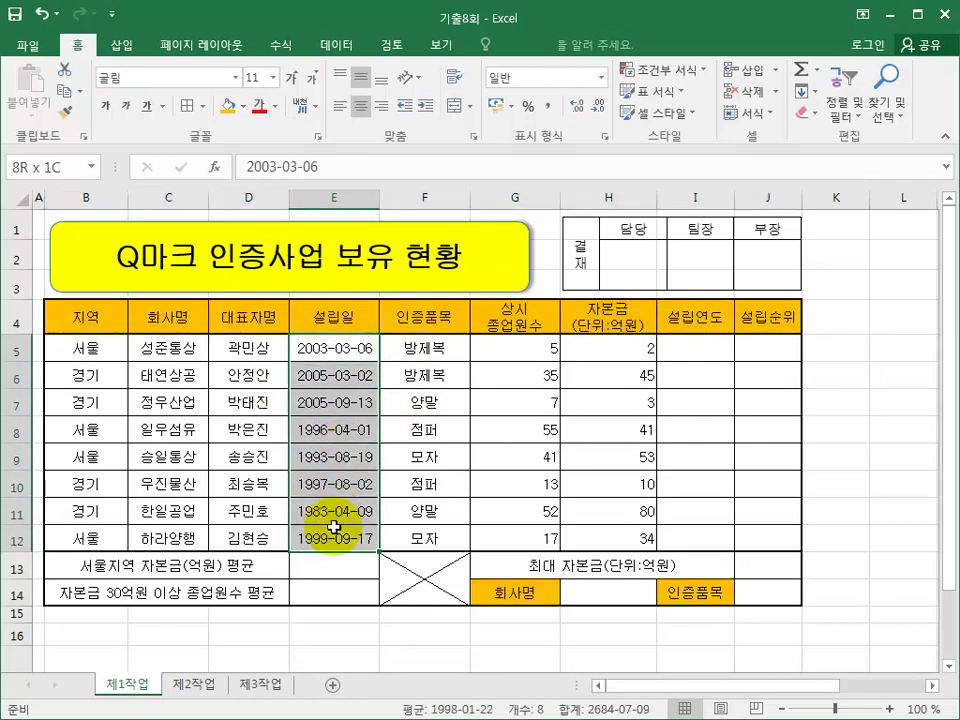
{"action": "right_click", "coordinate": [347, 362]}
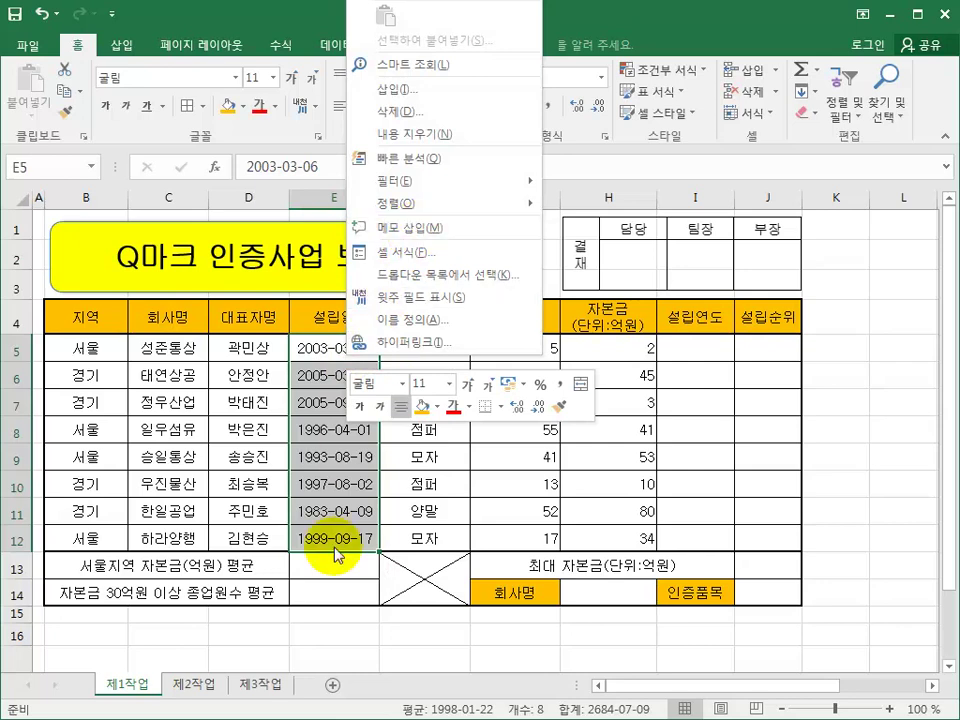
{"action": "left_click", "coordinate": [317, 634]}
- Enter the sample date 03-03-06 in E16 below the table and select that cell to check its date format
{"action": "left_click", "coordinate": [340, 627]}
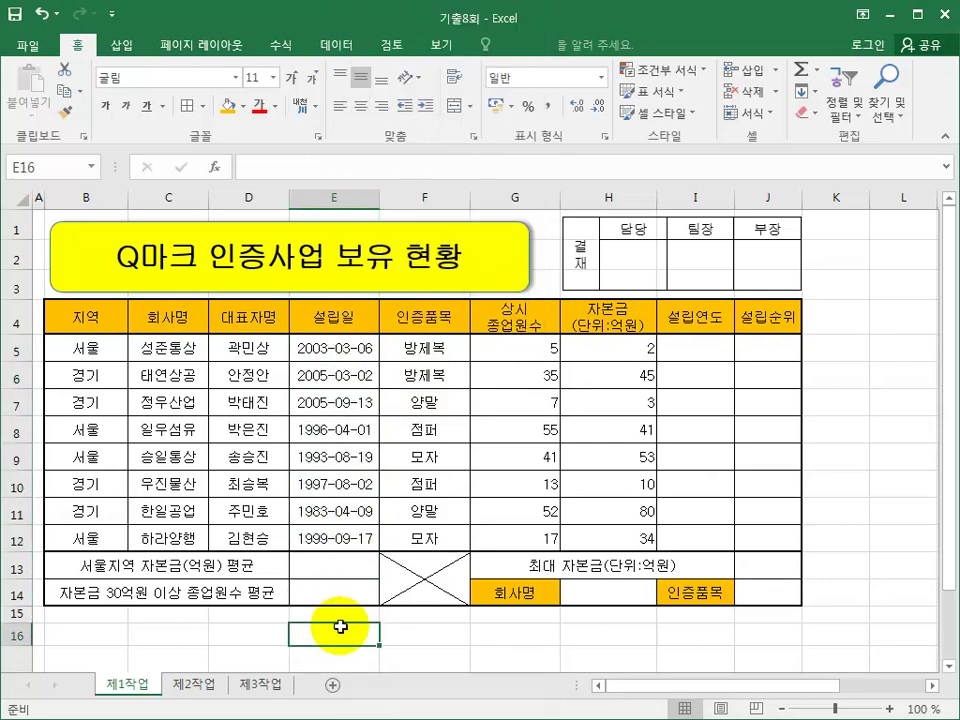
{"action": "type", "text": "03-"}
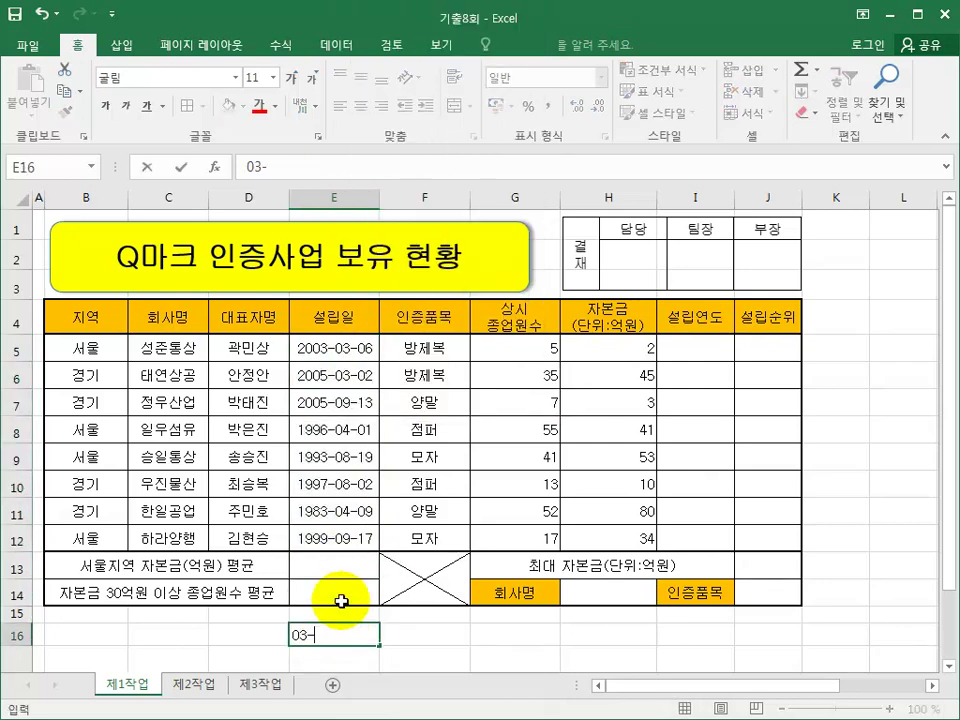
{"action": "type", "text": "03-06"}
{"action": "key", "text": "Return"}
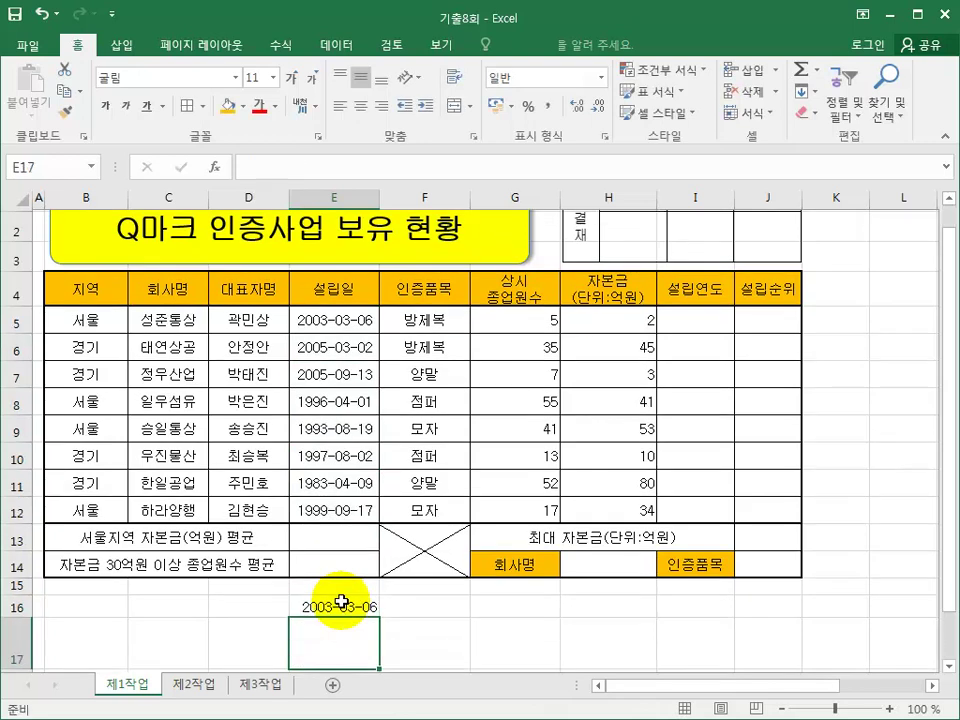
{"action": "left_click", "coordinate": [341, 601]}
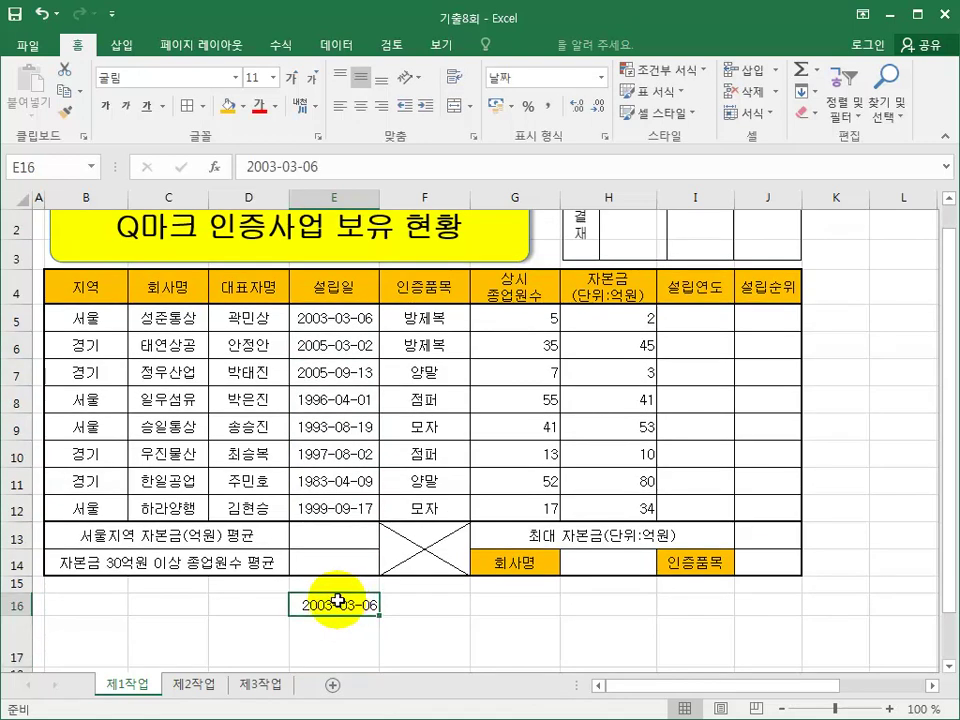
- Delete row 16 with the sample date
{"action": "left_click", "coordinate": [19, 605]}
{"action": "right_click", "coordinate": [22, 605]}
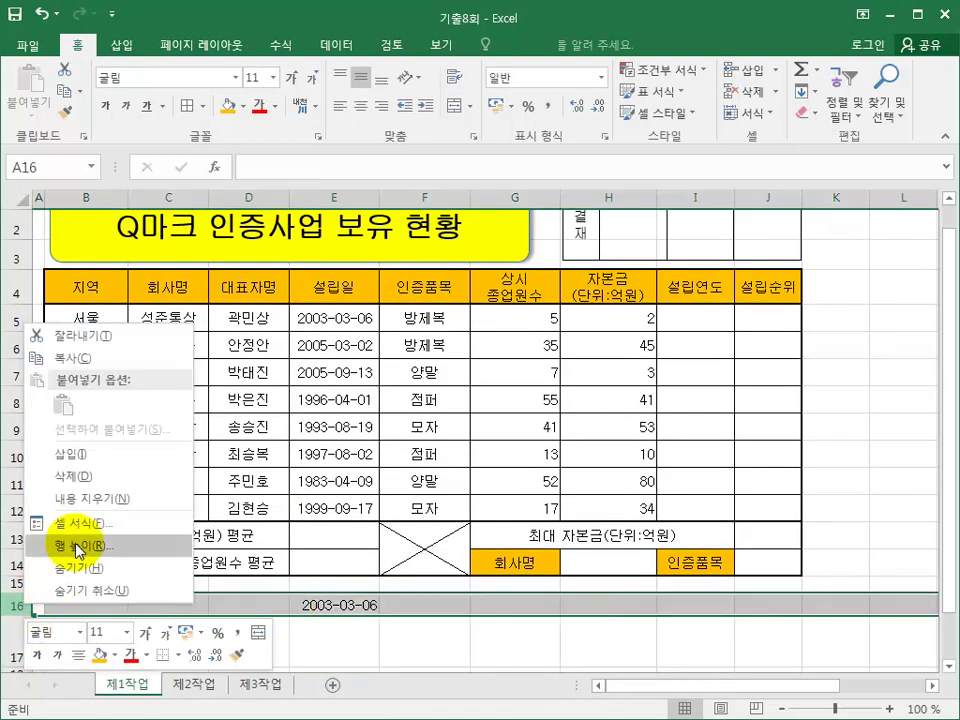
{"action": "left_click", "coordinate": [67, 477]}
- Apply the date number format *2012-03-14 to the founding dates in E5:E12
{"action": "left_click_drag", "start_coordinate": [332, 318], "coordinate": [318, 508]}
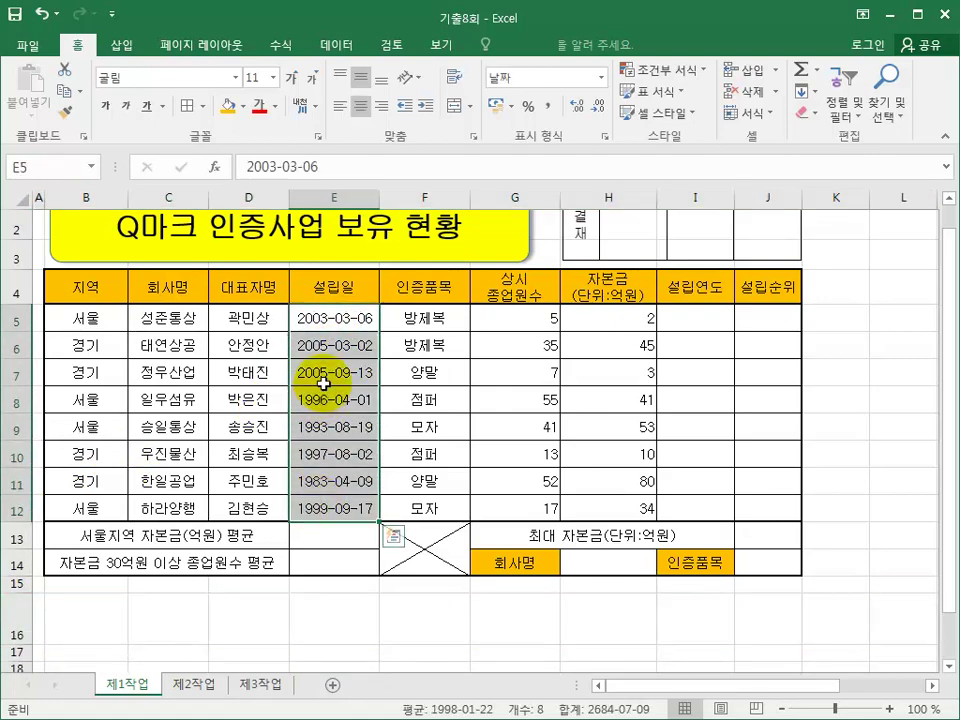
{"action": "right_click", "coordinate": [323, 383]}
{"action": "left_click", "coordinate": [360, 279]}
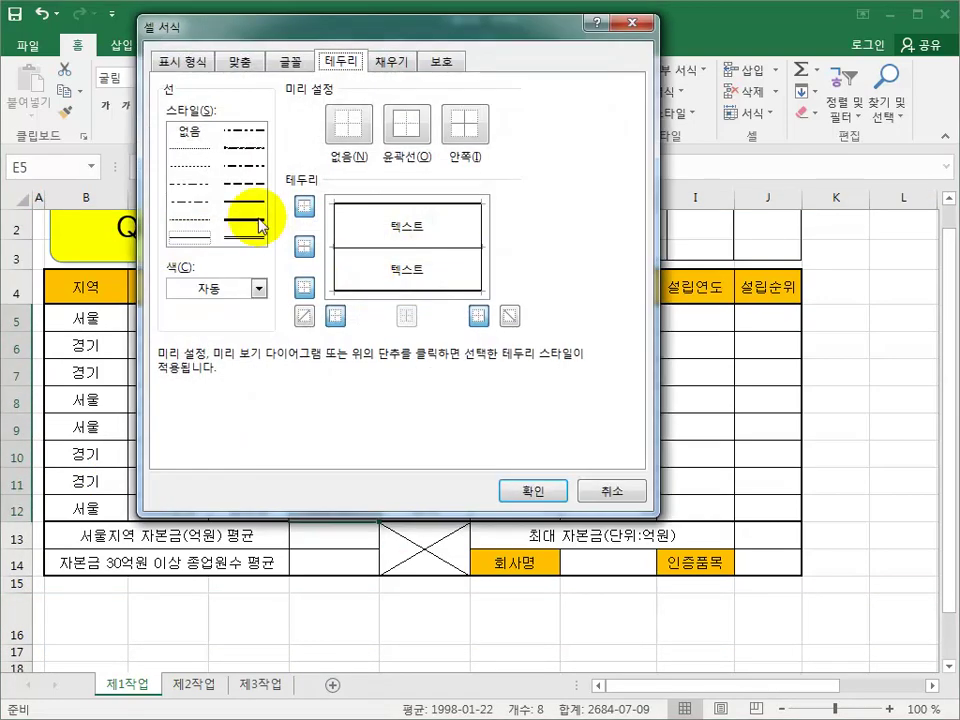
{"action": "left_click", "coordinate": [192, 61]}
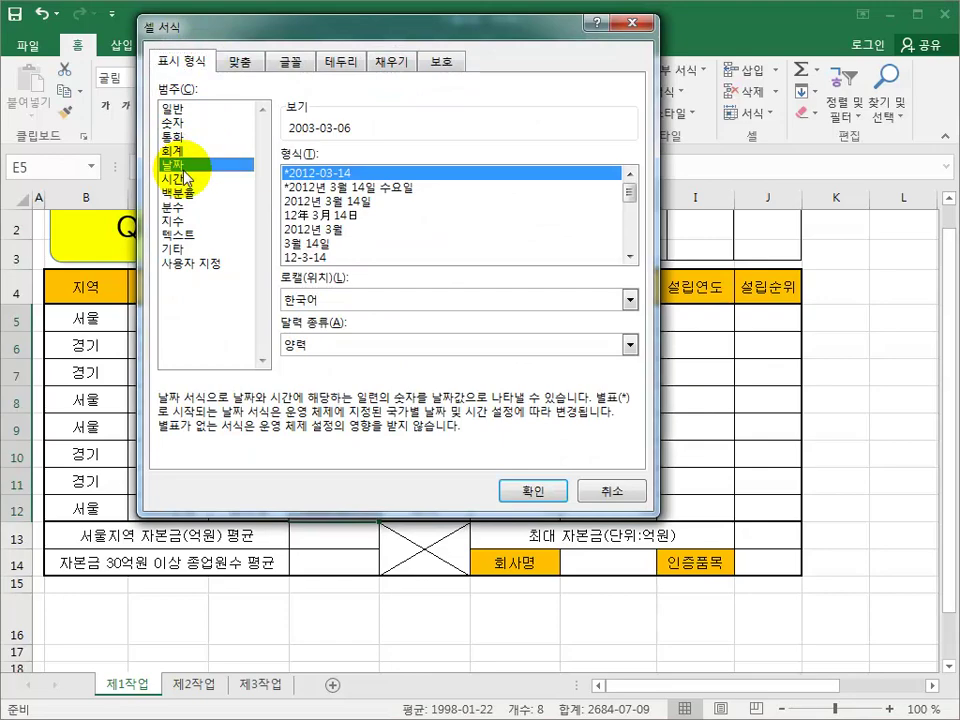
{"action": "left_click", "coordinate": [510, 488]}
{"action": "scroll", "coordinate": [519, 484], "scroll_direction": "up", "scroll_amount": 1}
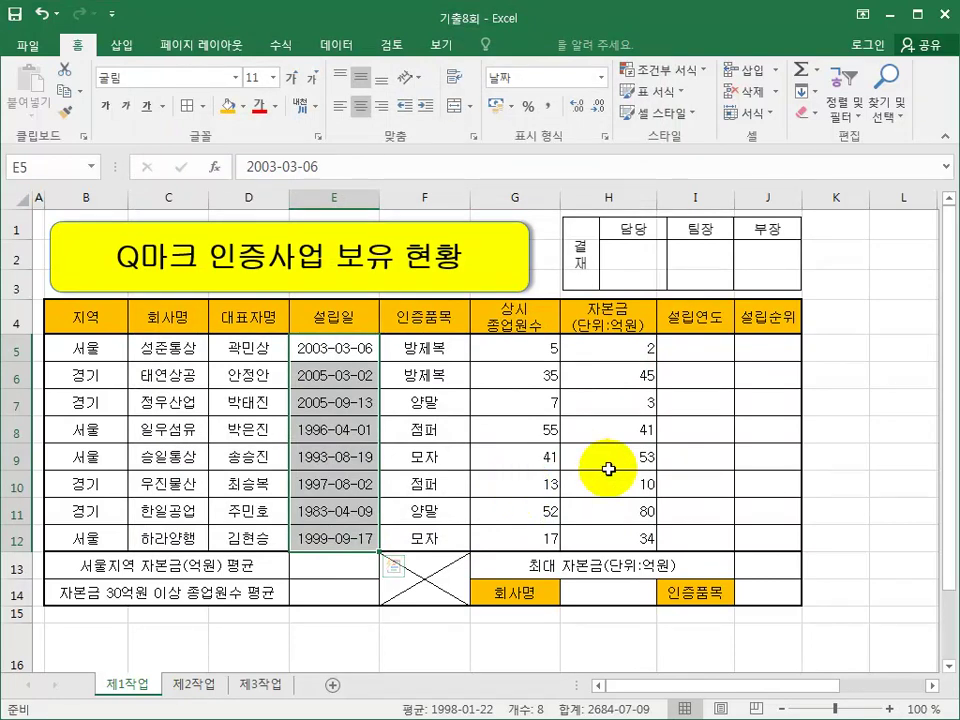
- Add list validation to H14 with the company names in C5:C12 as source and choose 성준통상 from the list
{"action": "left_click", "coordinate": [606, 595]}
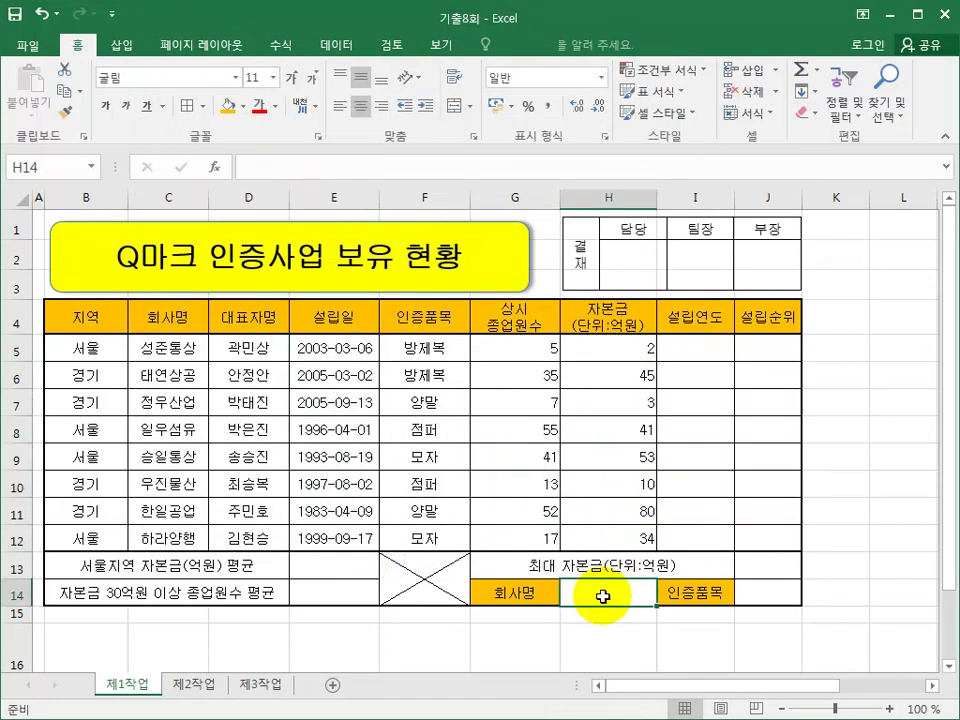
{"action": "left_click", "coordinate": [336, 46]}
{"action": "left_click", "coordinate": [641, 114]}
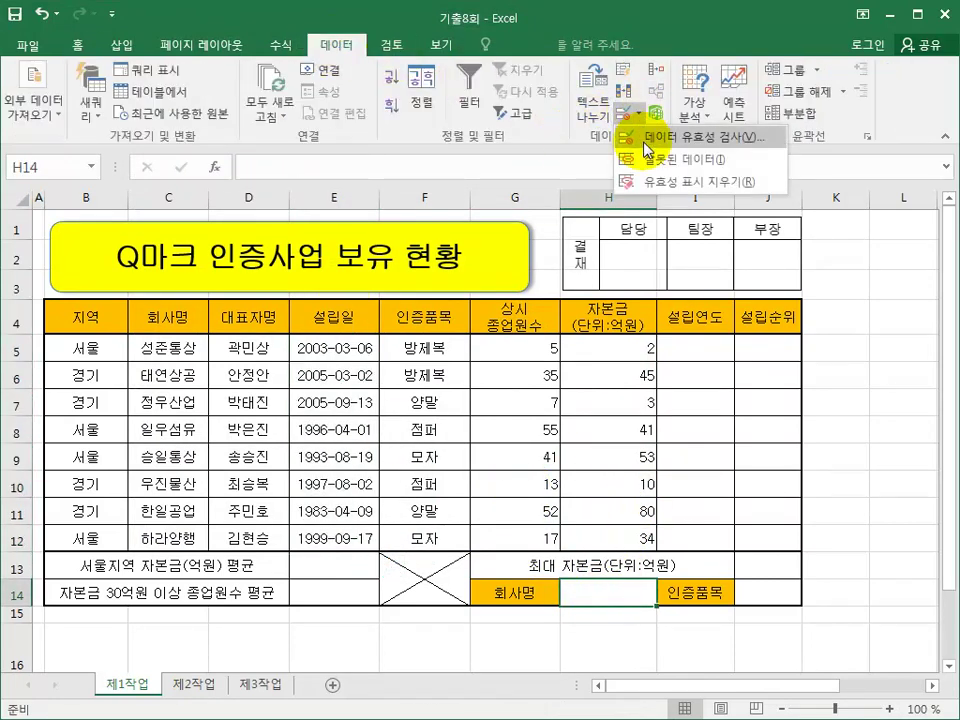
{"action": "left_click", "coordinate": [660, 137]}
{"action": "left_click", "coordinate": [472, 248]}
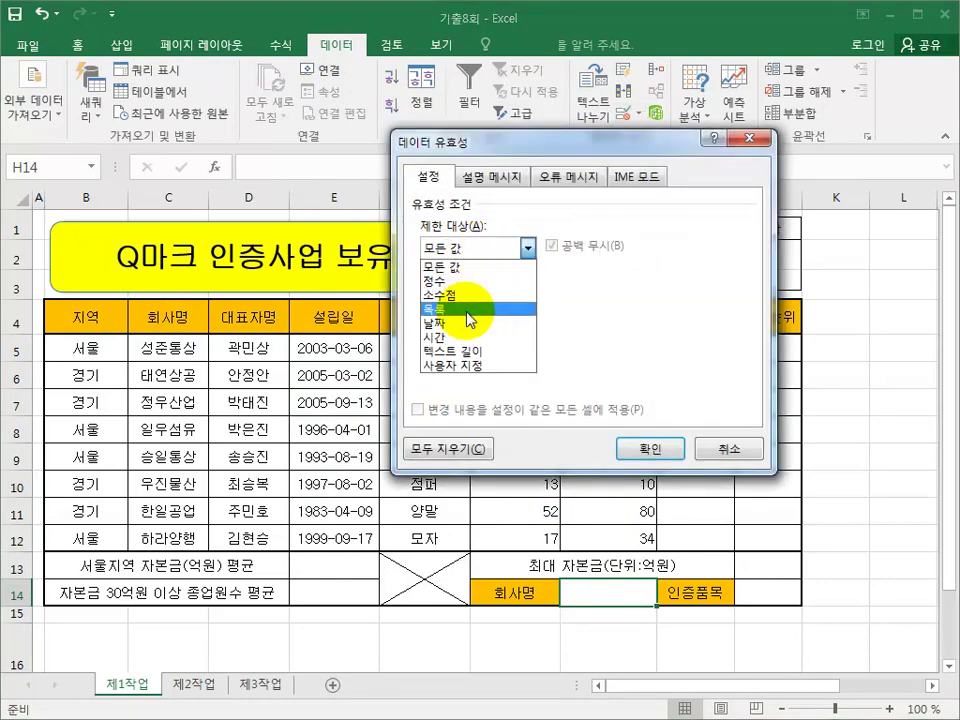
{"action": "left_click", "coordinate": [476, 309]}
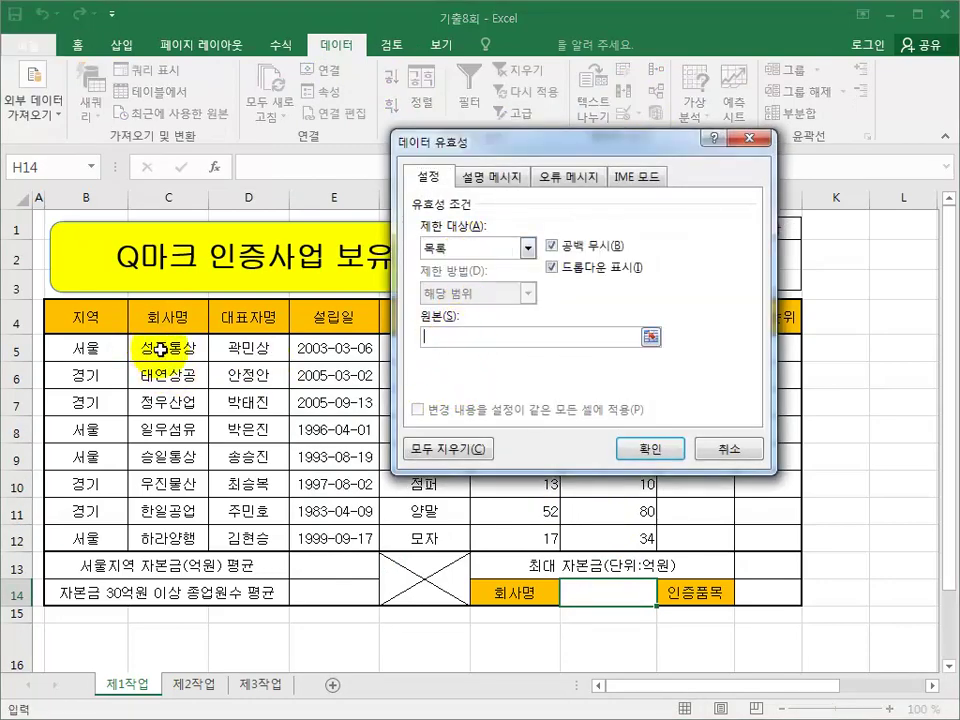
{"action": "left_click_drag", "start_coordinate": [171, 350], "coordinate": [176, 533]}
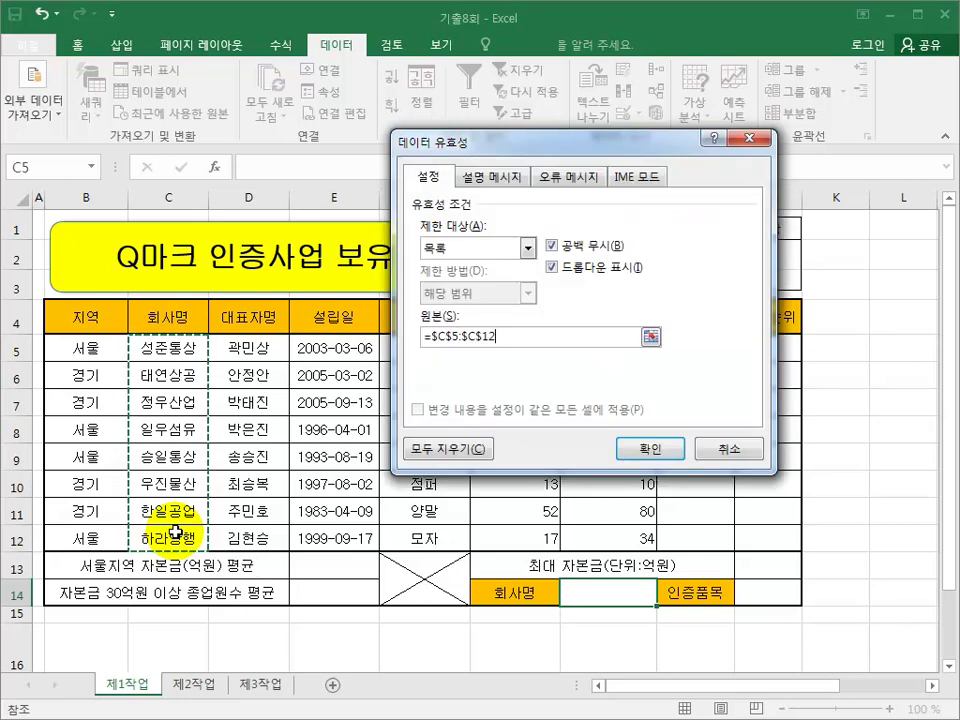
{"action": "left_click", "coordinate": [675, 450]}
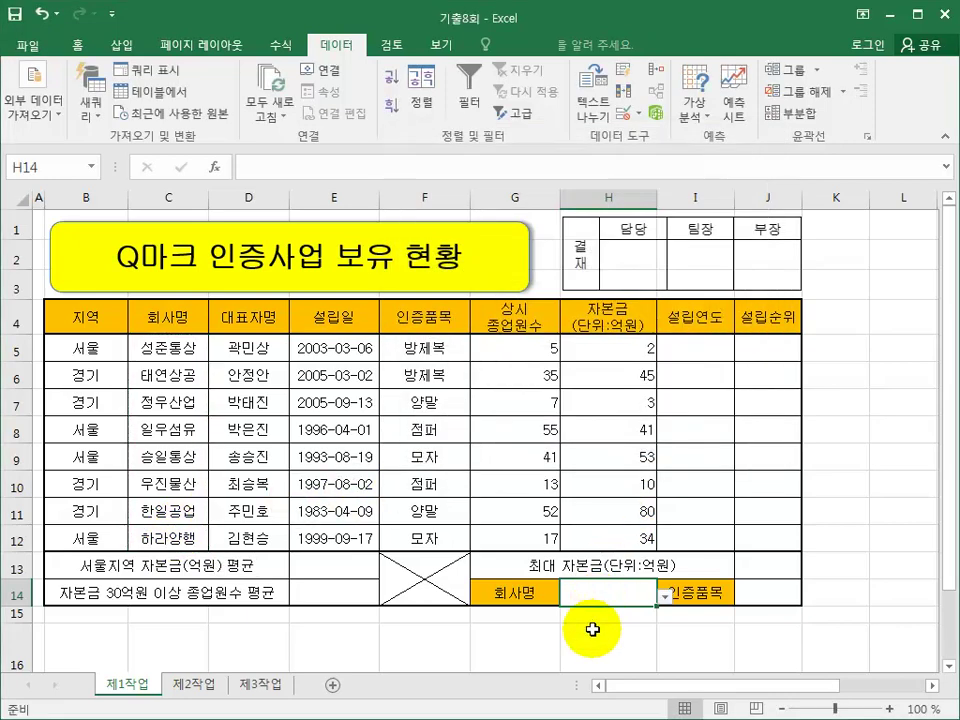
{"action": "left_click", "coordinate": [665, 595]}
{"action": "left_click", "coordinate": [638, 614]}
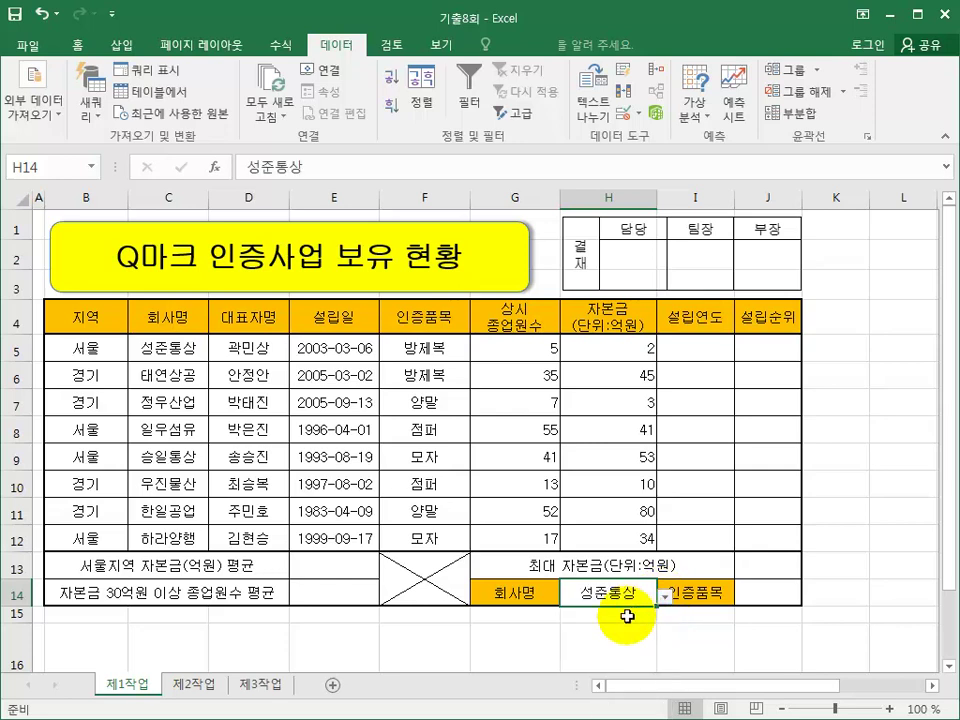
- Apply a custom number format of 0 followed by 명 to the employee counts in G5:G12
{"action": "left_click_drag", "start_coordinate": [550, 352], "coordinate": [529, 538]}
{"action": "right_click", "coordinate": [514, 378]}
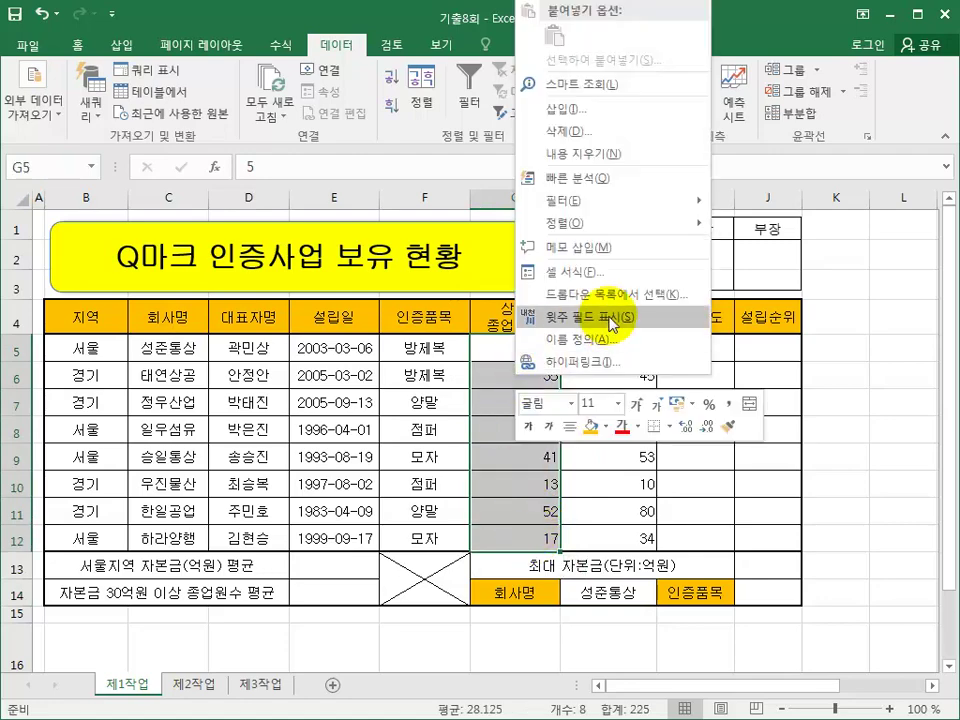
{"action": "left_click", "coordinate": [613, 273]}
{"action": "left_click_drag", "start_coordinate": [493, 32], "coordinate": [497, 146]}
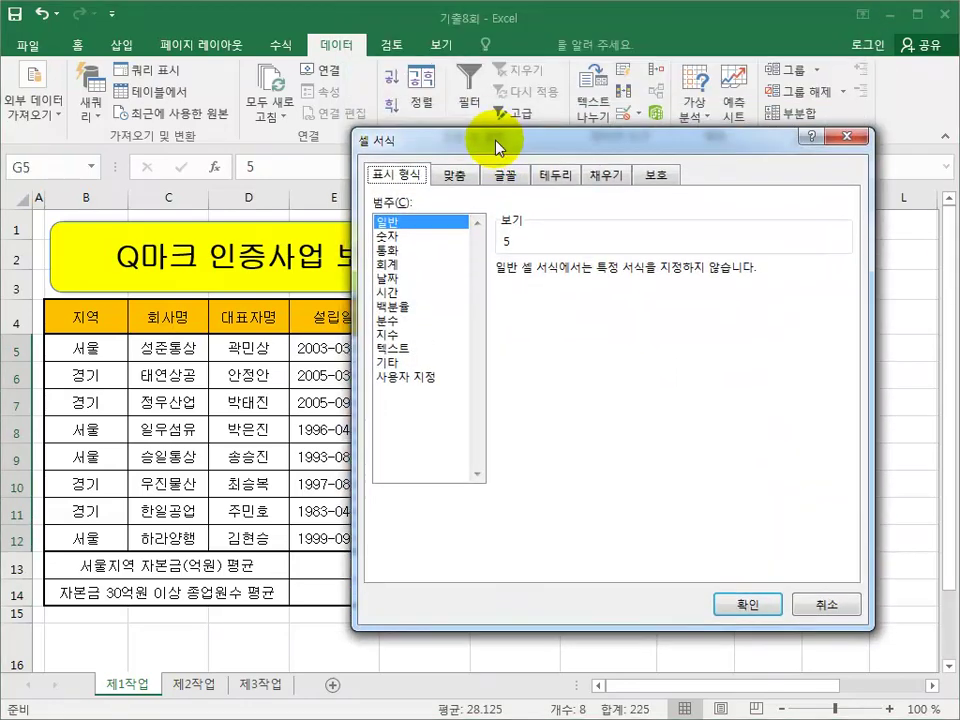
{"action": "left_click", "coordinate": [418, 378]}
{"action": "left_click_drag", "start_coordinate": [556, 287], "coordinate": [460, 273]}
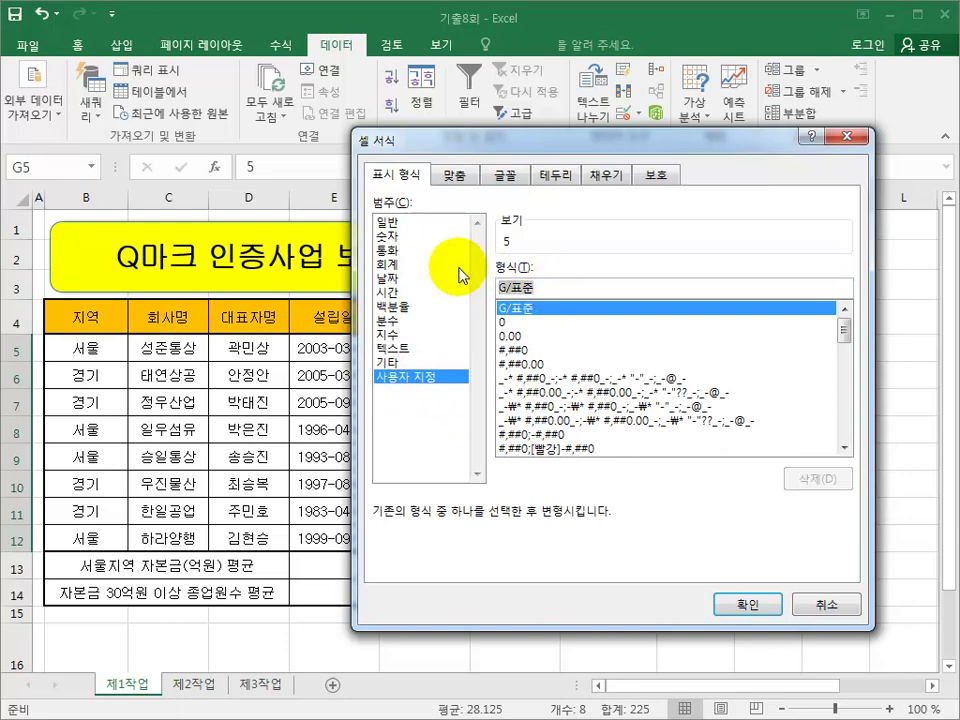
{"action": "type", "text": "0"}
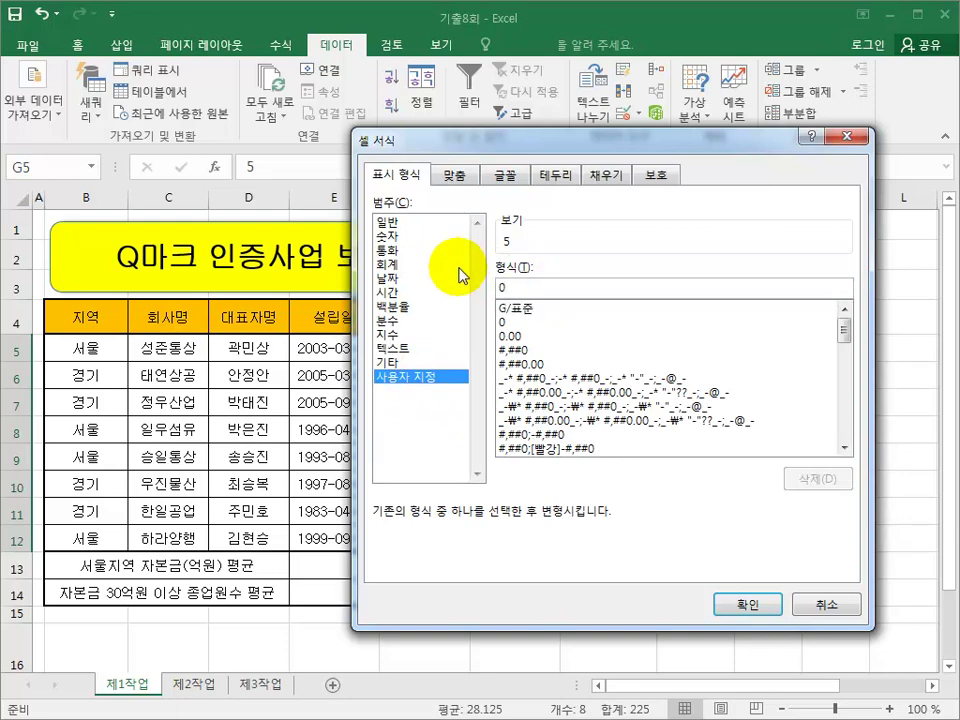
{"action": "type", "text": "명"}
{"action": "key", "text": "Return"}
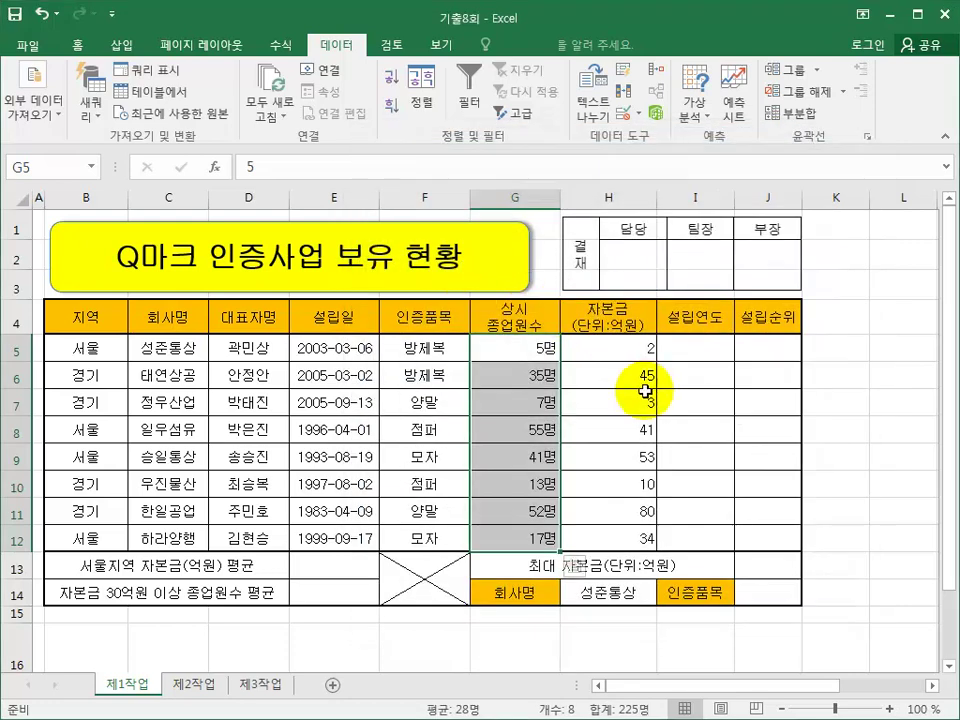
- Name the capital amounts range H5:H12 자본금
{"action": "left_click_drag", "start_coordinate": [626, 345], "coordinate": [608, 534]}
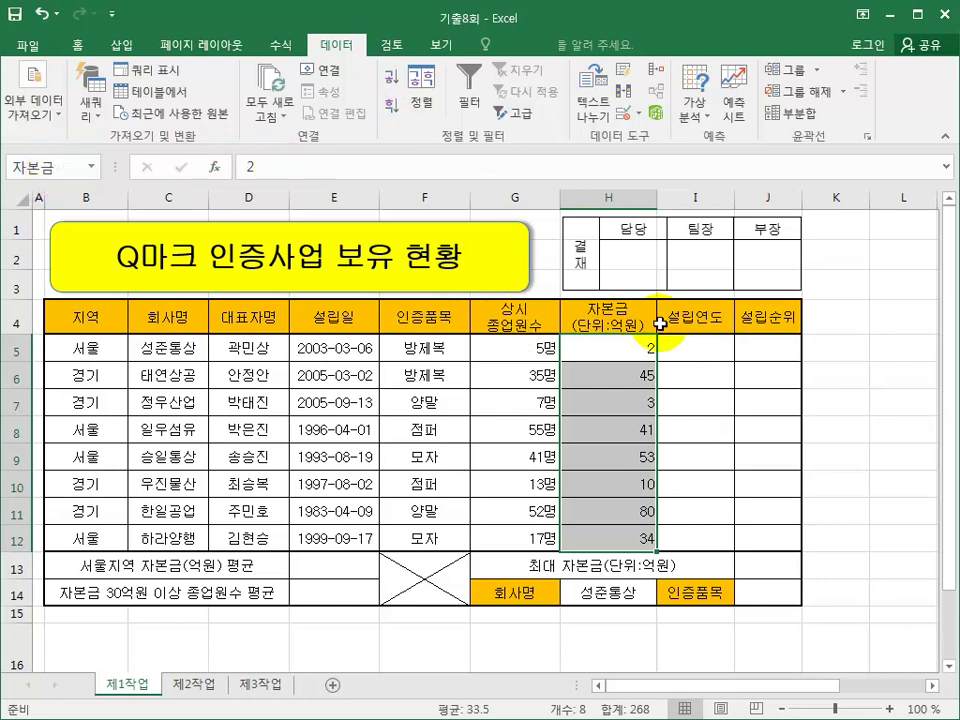
- Enter the formula =YEAR(E5)&"년" in I5 for the founding year
{"action": "left_click", "coordinate": [691, 343]}
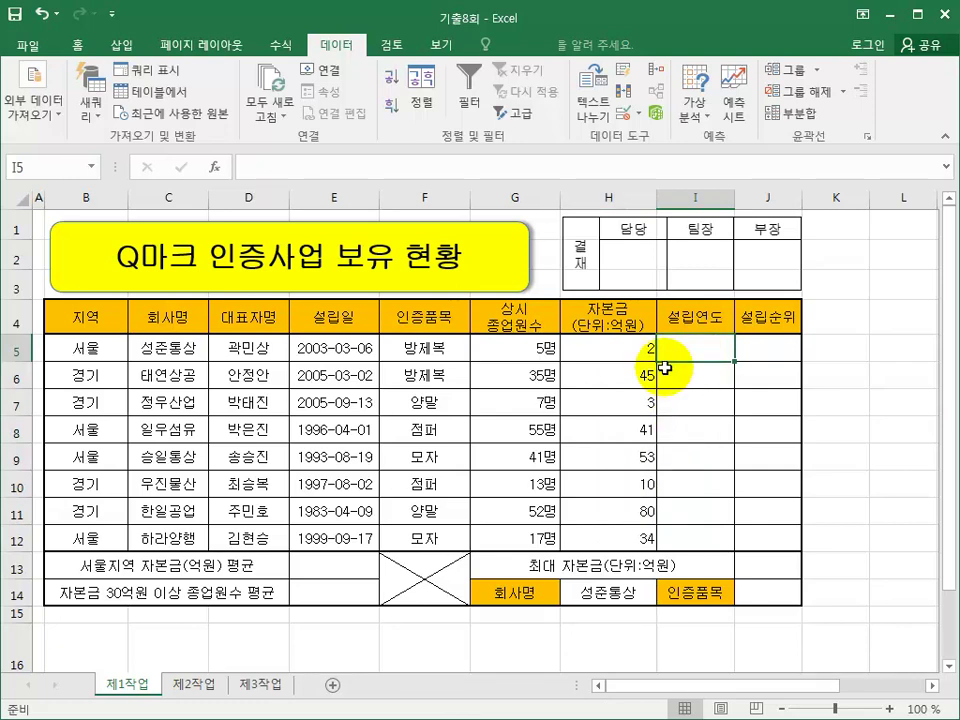
{"action": "type", "text": "="}
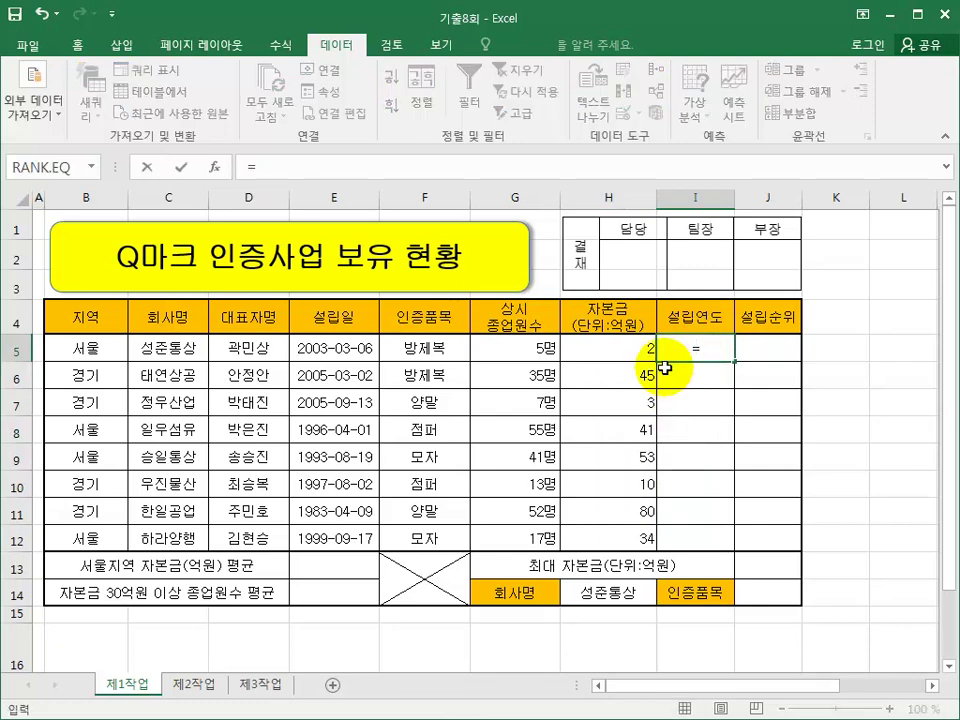
{"action": "type", "text": "y"}
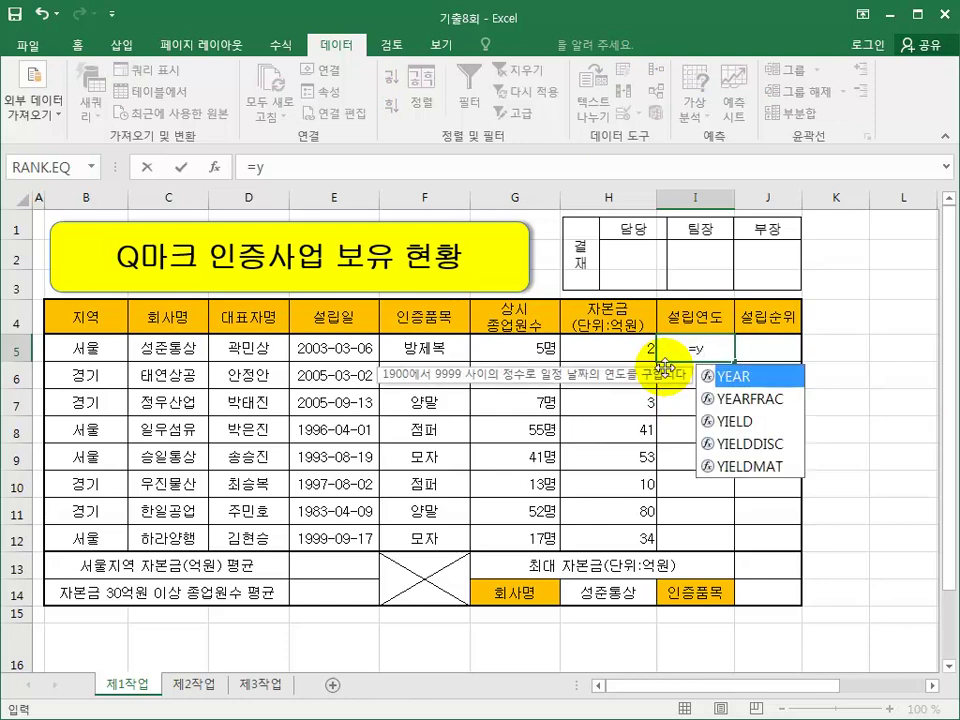
{"action": "double_click", "coordinate": [745, 378]}
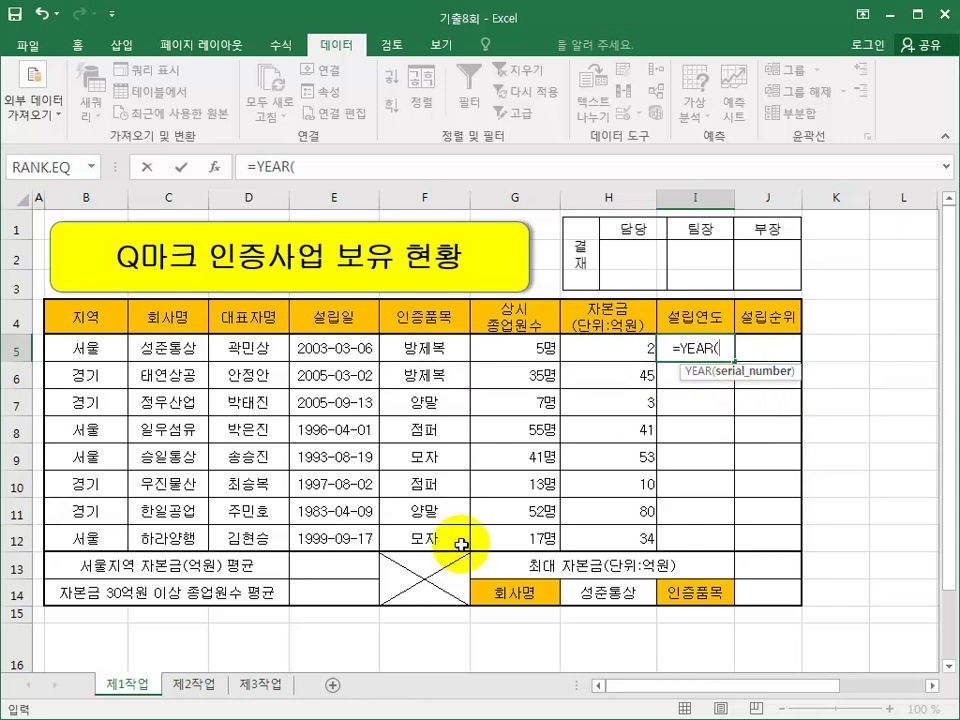
{"action": "left_click", "coordinate": [352, 348]}
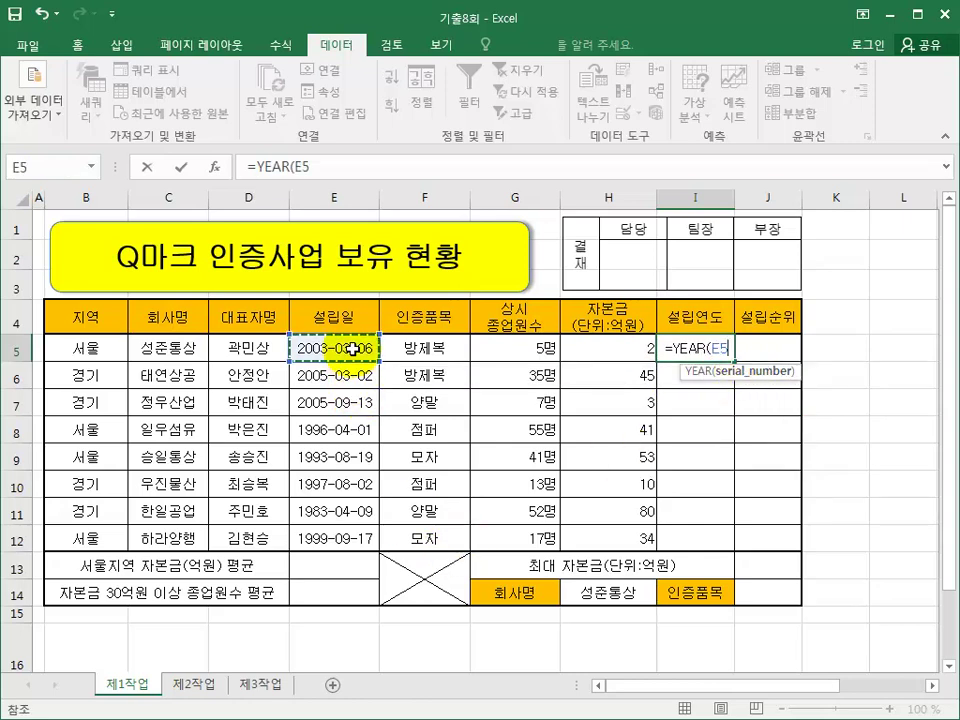
{"action": "type", "text": ")"}
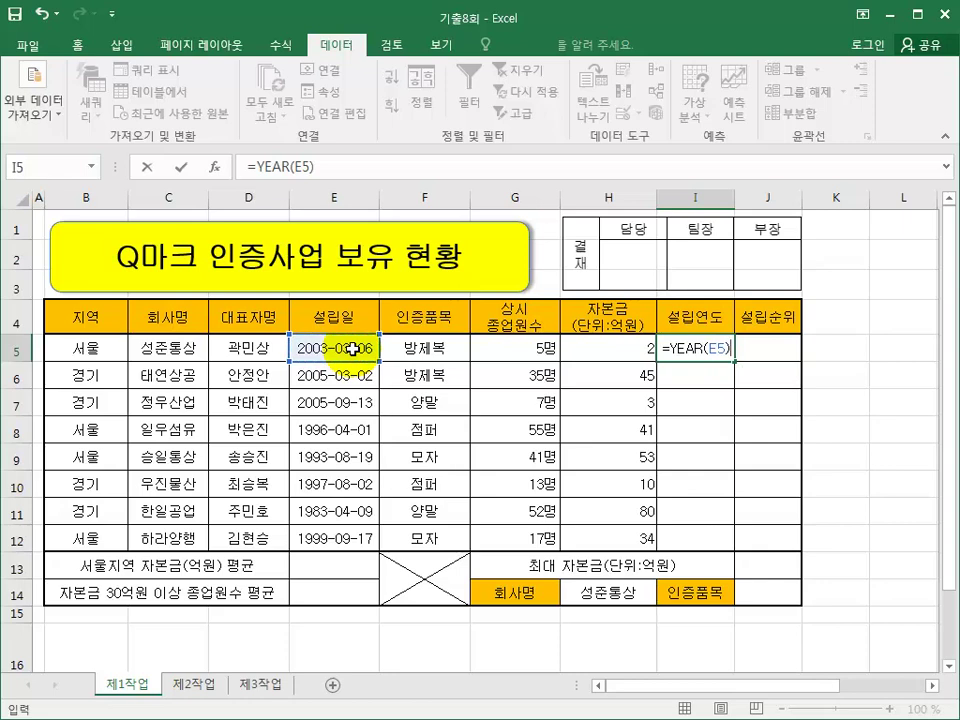
{"action": "type", "text": "&"}
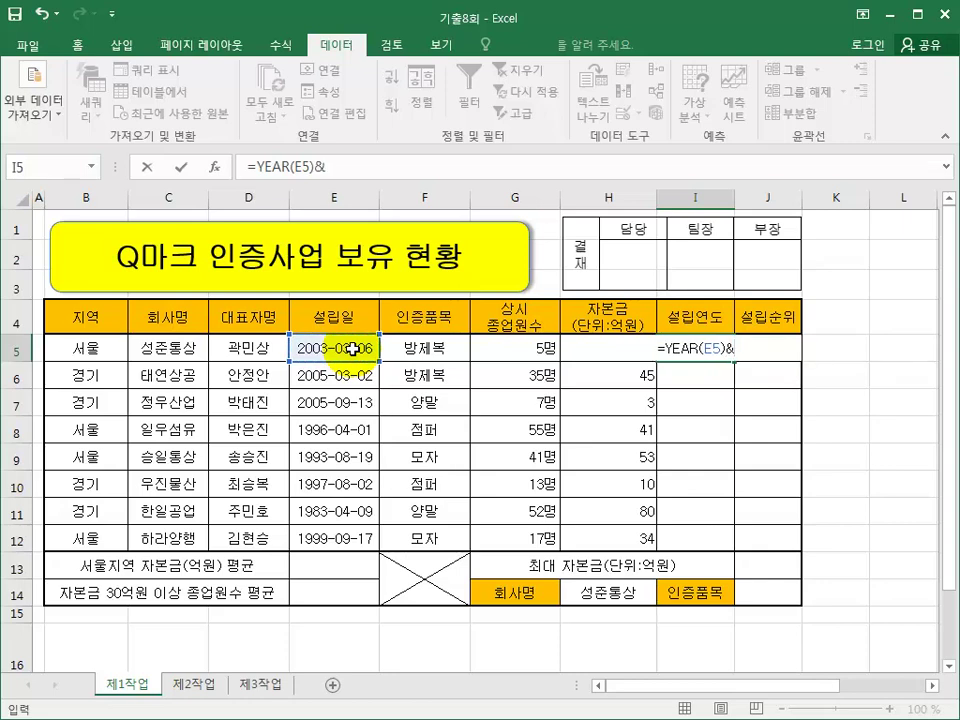
{"action": "type", "text": "\"녀"}
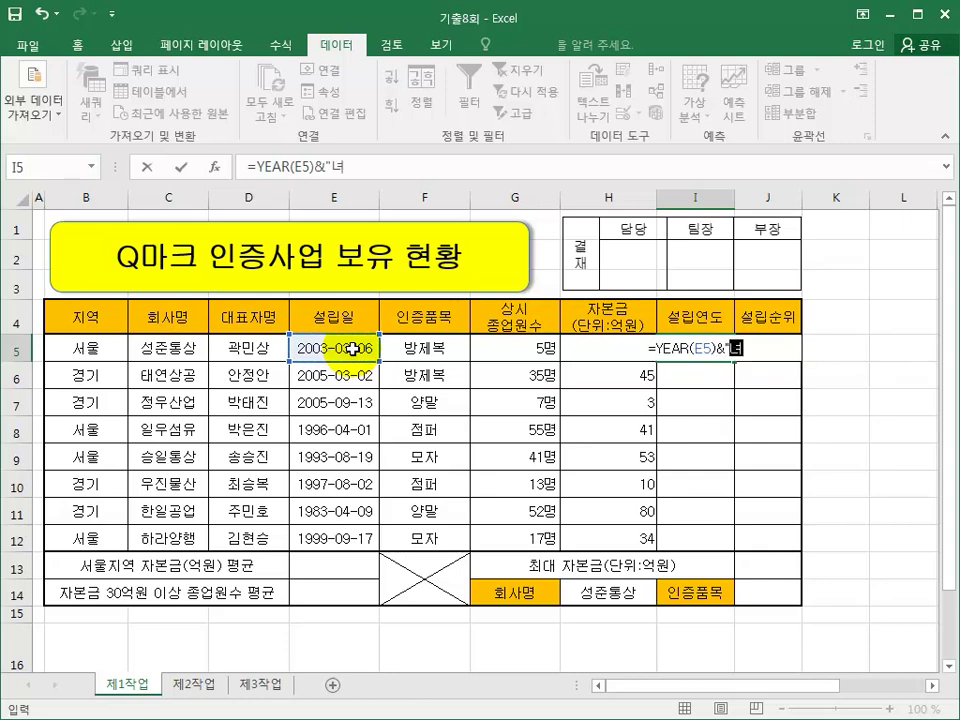
{"action": "type", "text": "\""}
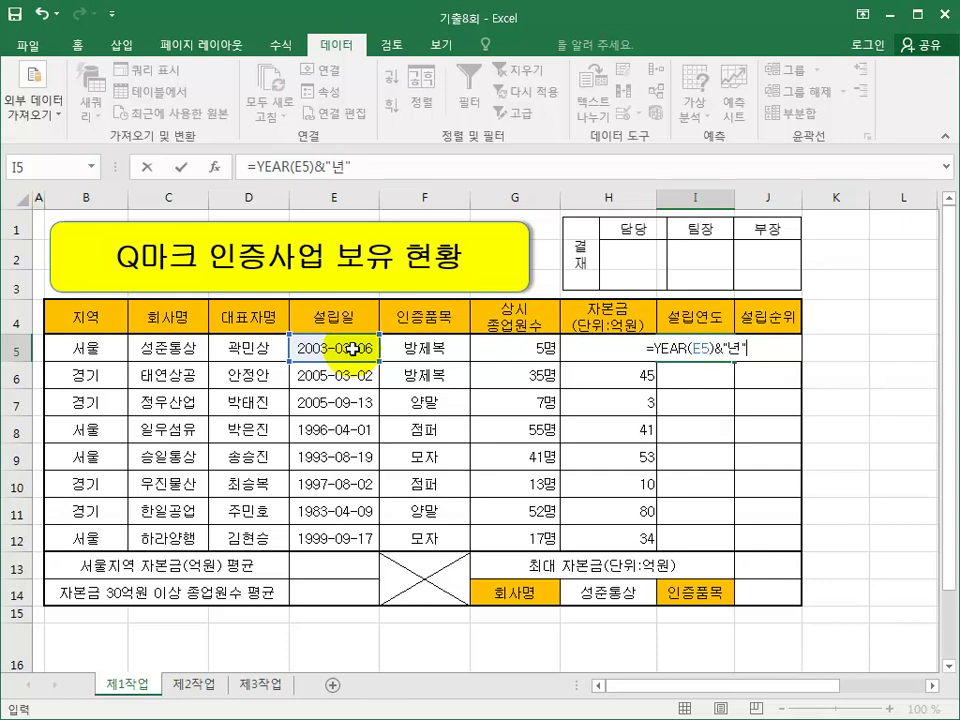
{"action": "key", "text": "Return"}
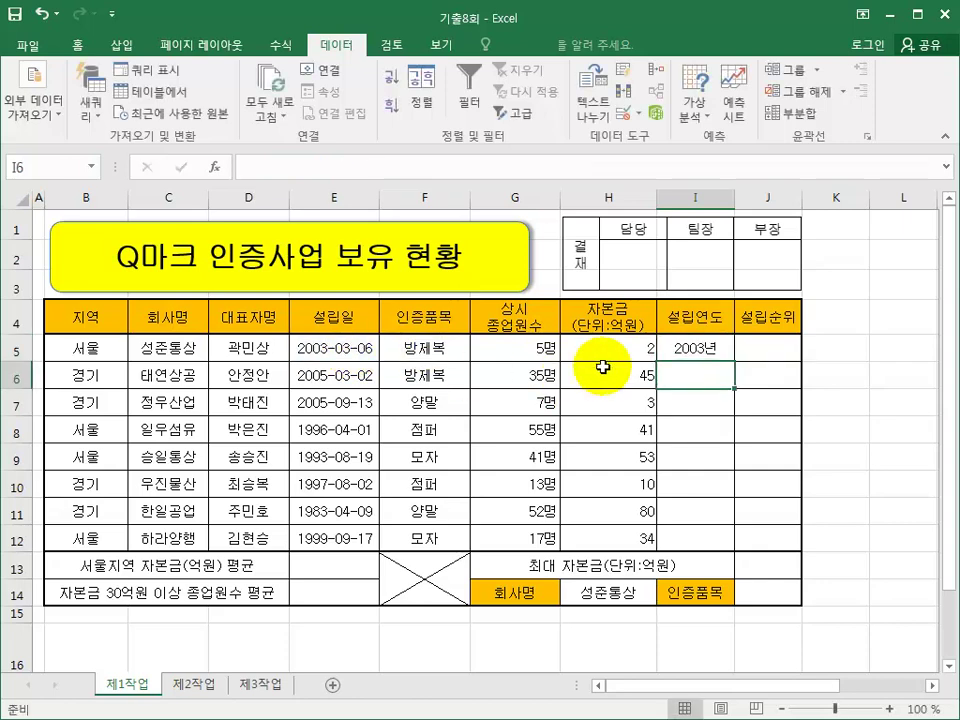
- Fill the founding-year formula from I5 down to I12 without formatting
{"action": "left_click", "coordinate": [668, 348]}
{"action": "left_click_drag", "start_coordinate": [733, 361], "coordinate": [716, 553]}
{"action": "left_click", "coordinate": [748, 564]}
{"action": "left_click", "coordinate": [764, 629]}
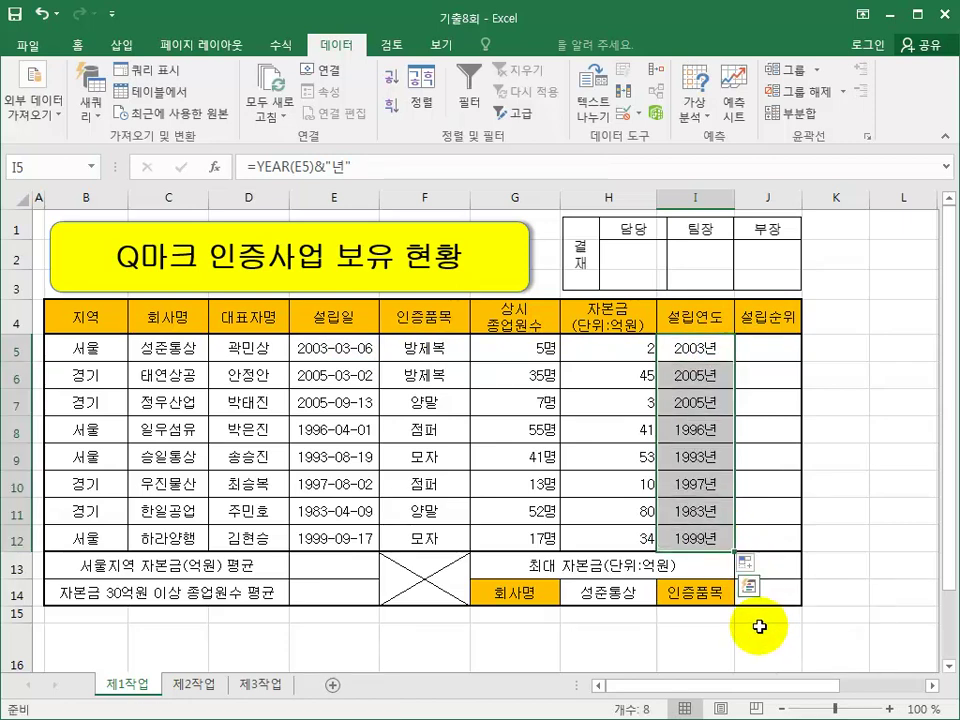
- Enter the formula =RANK.EQ(E5,$E$5:$E$12,1) in J5 to rank the founding dates in ascending order
{"action": "left_click", "coordinate": [788, 343]}
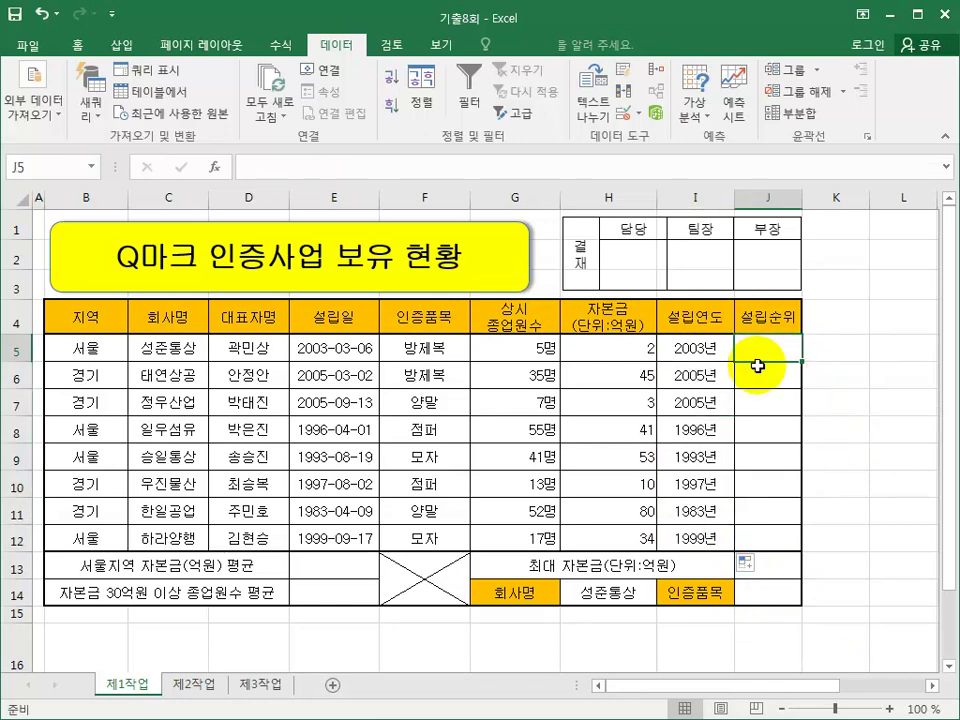
{"action": "left_click", "coordinate": [322, 350]}
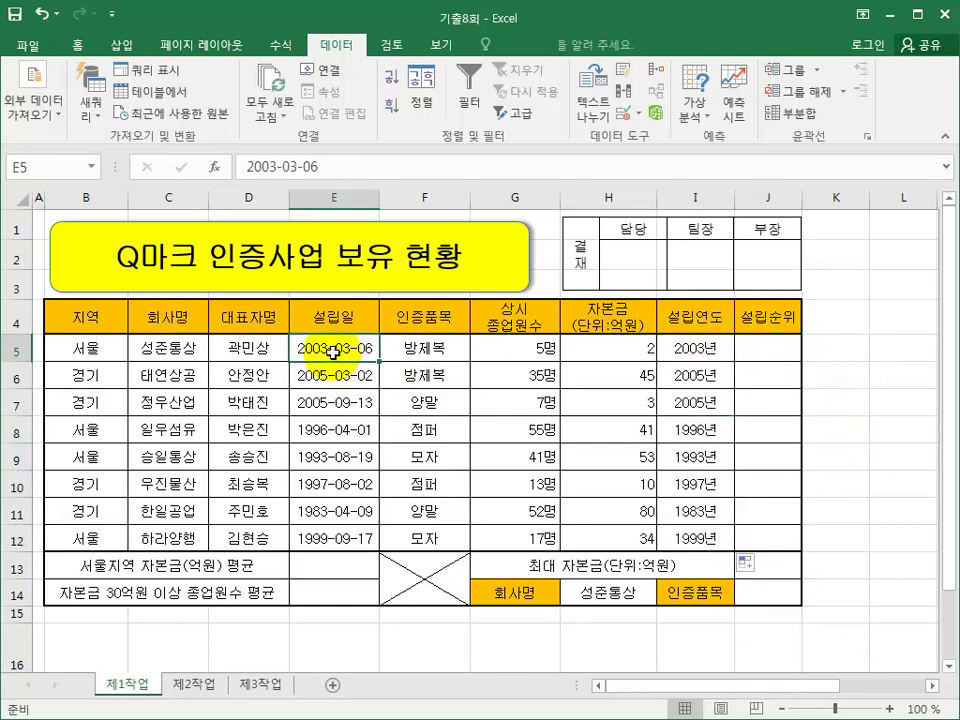
{"action": "left_click", "coordinate": [762, 352]}
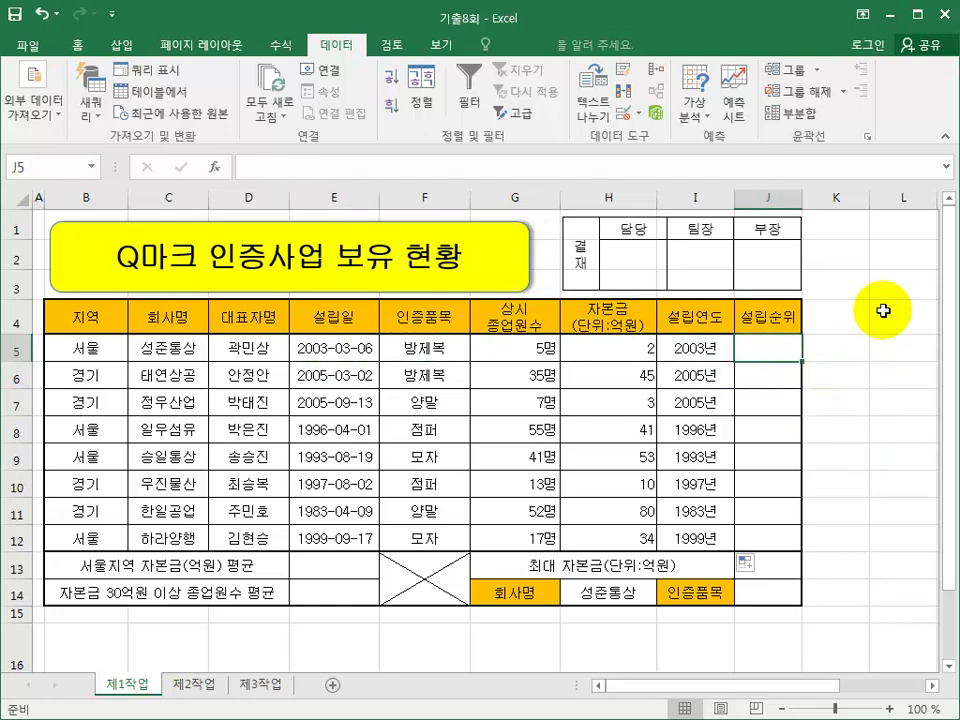
{"action": "type", "text": "="}
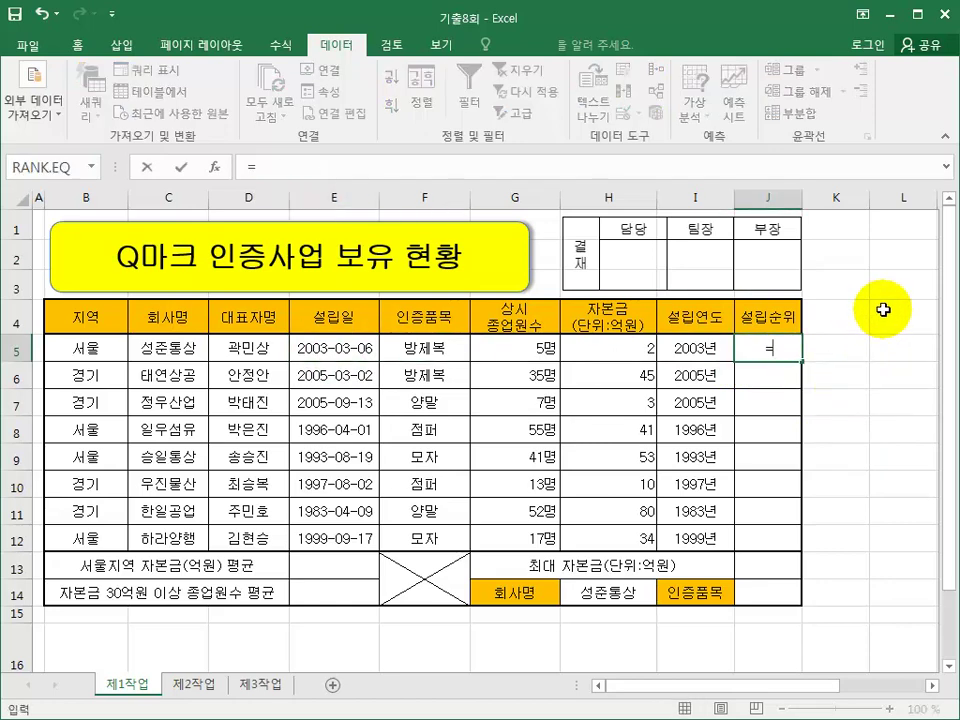
{"action": "type", "text": "ra"}
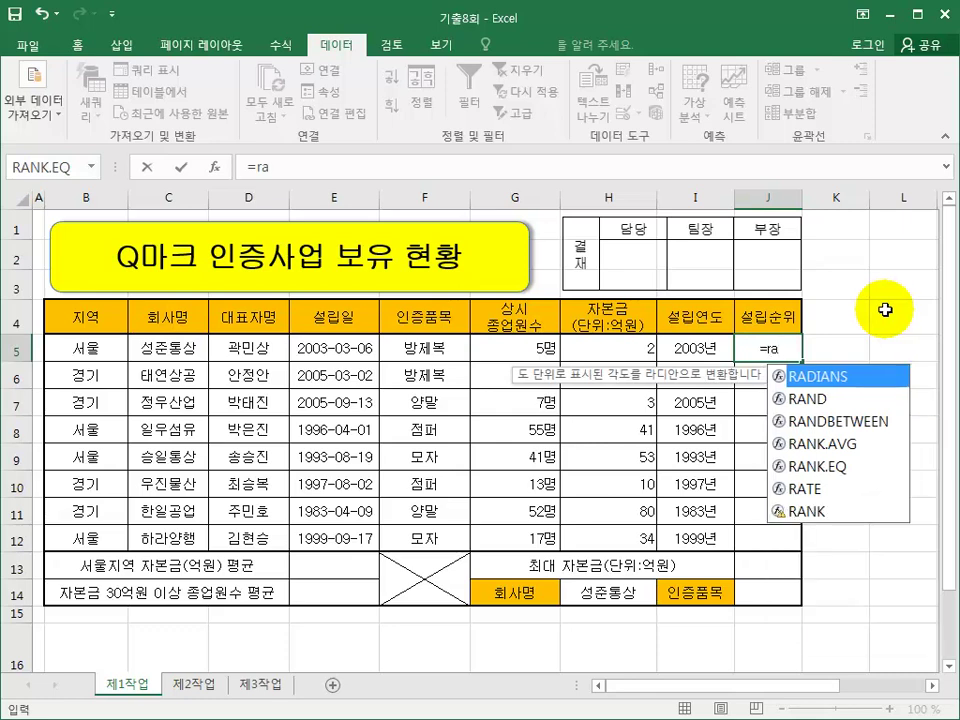
{"action": "double_click", "coordinate": [830, 468]}
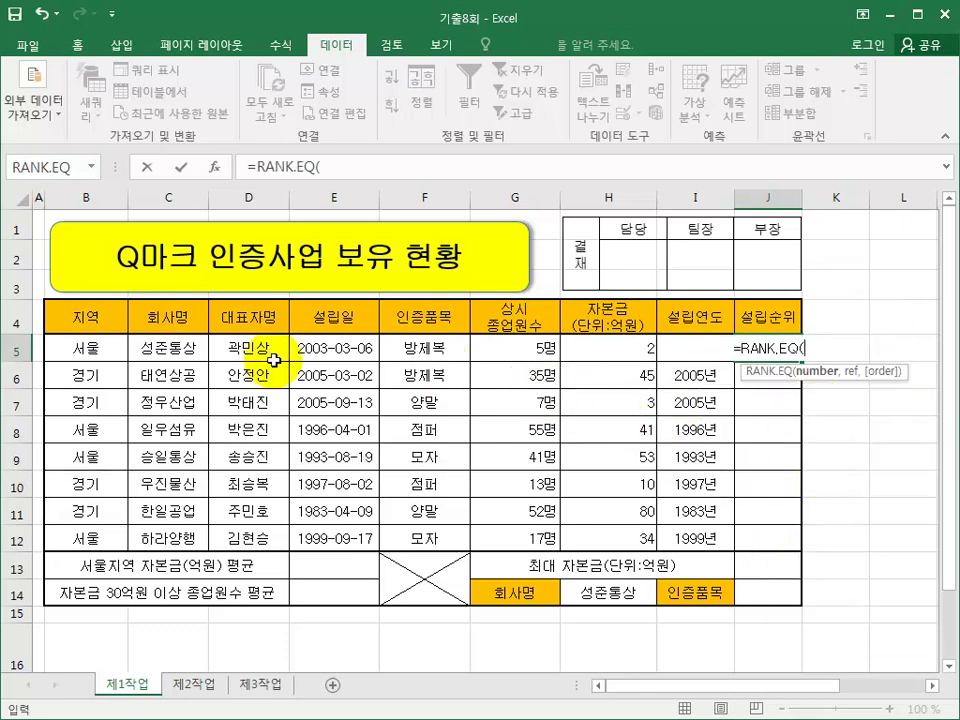
{"action": "left_click", "coordinate": [360, 349]}
{"action": "type", "text": ","}
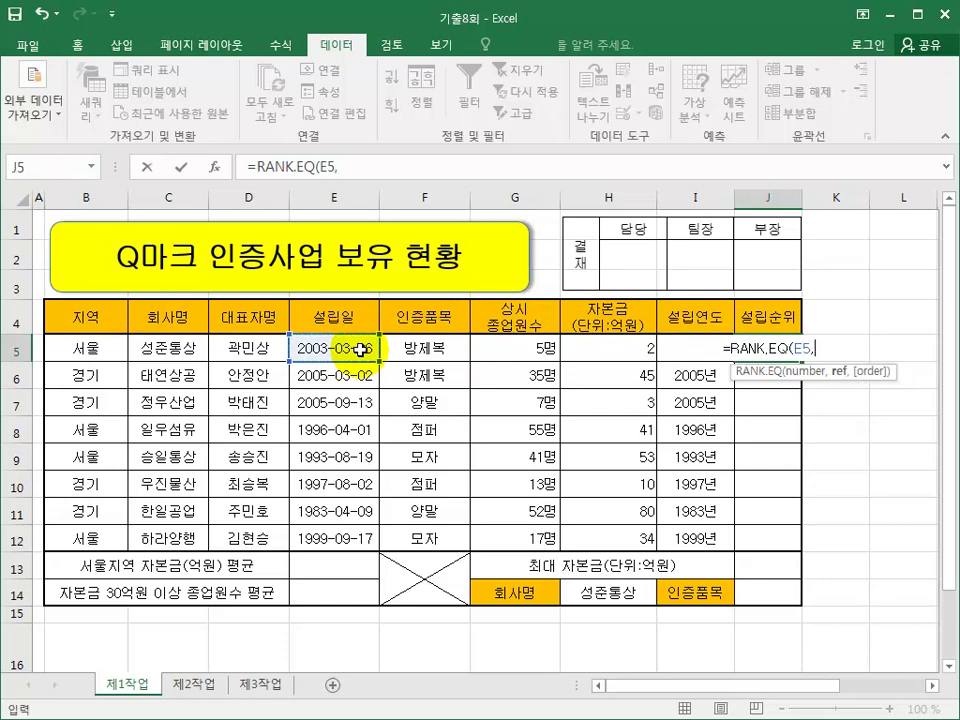
{"action": "left_click_drag", "start_coordinate": [358, 348], "coordinate": [341, 548]}
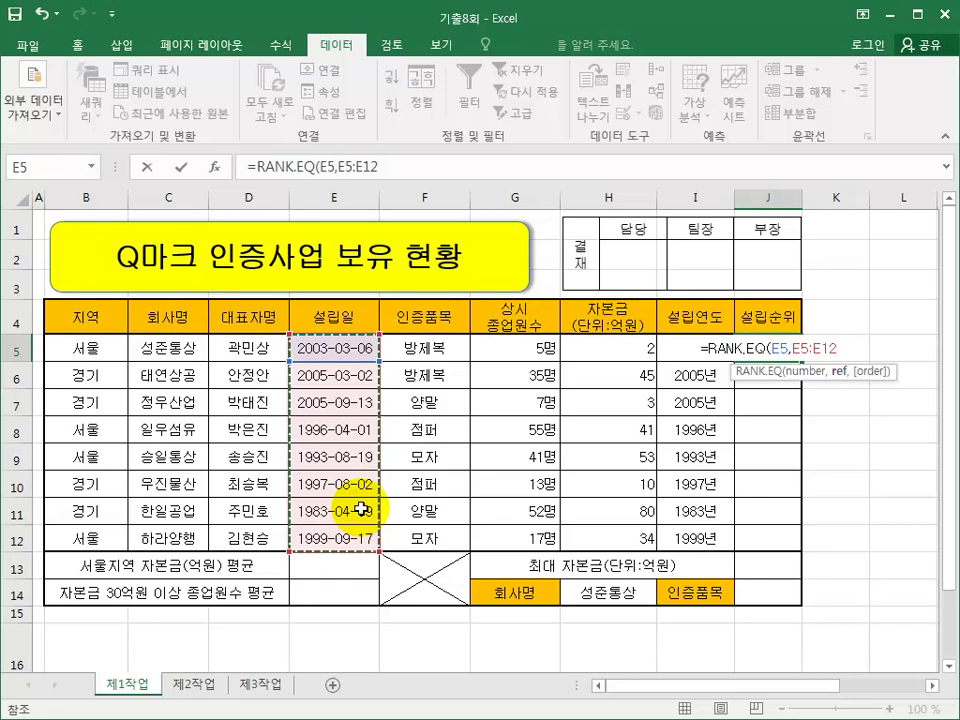
{"action": "key", "text": "F4"}
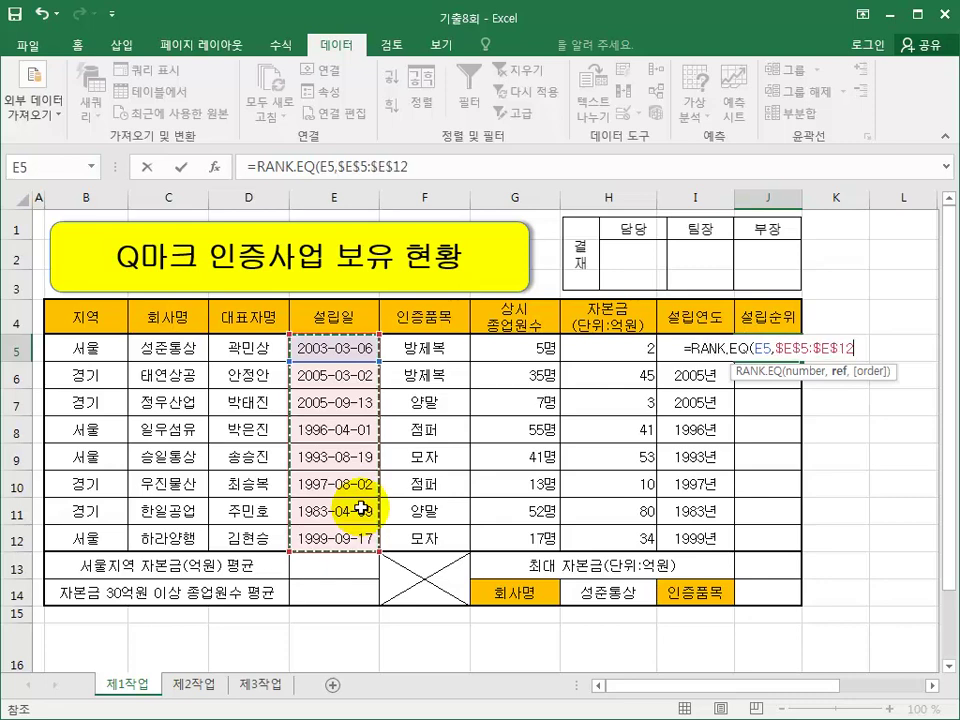
{"action": "type", "text": ","}
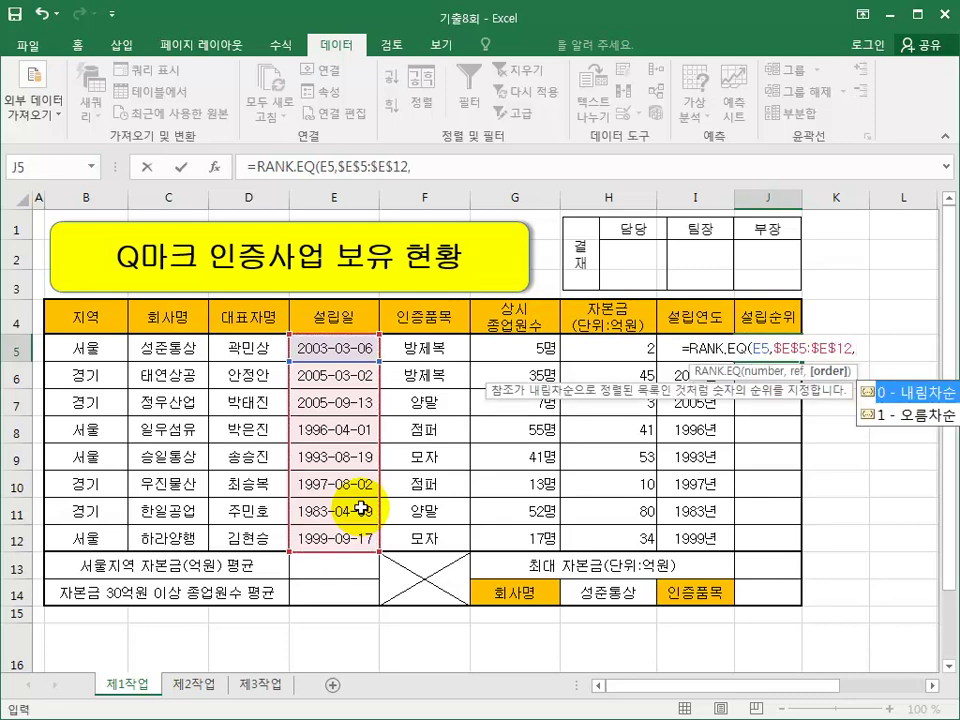
{"action": "left_click", "coordinate": [898, 415]}
{"action": "double_click", "coordinate": [900, 415]}
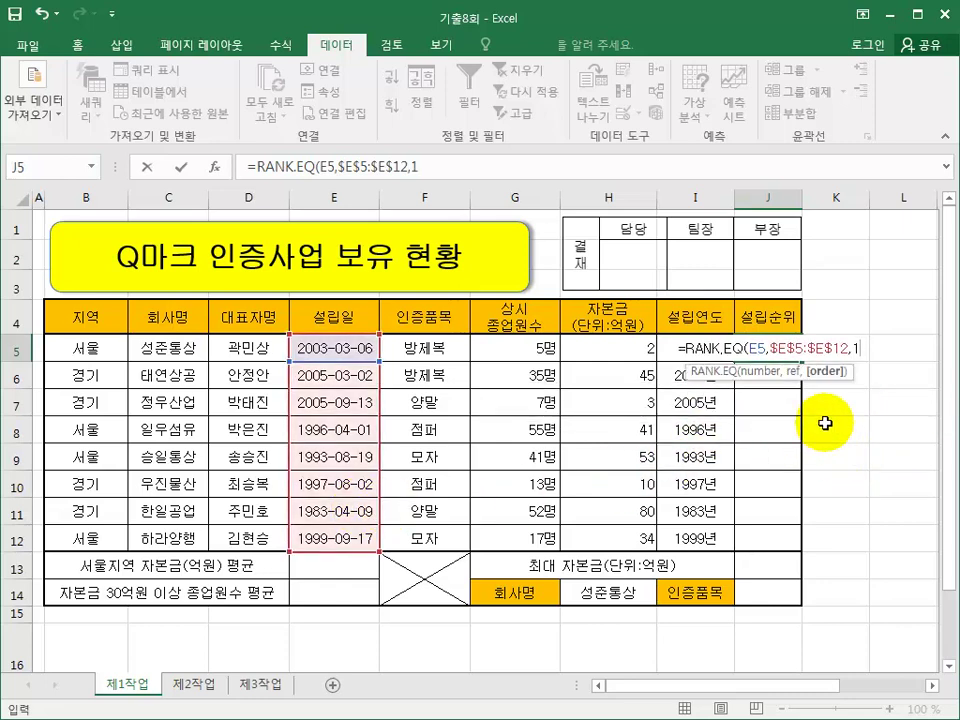
{"action": "key", "text": "Return"}
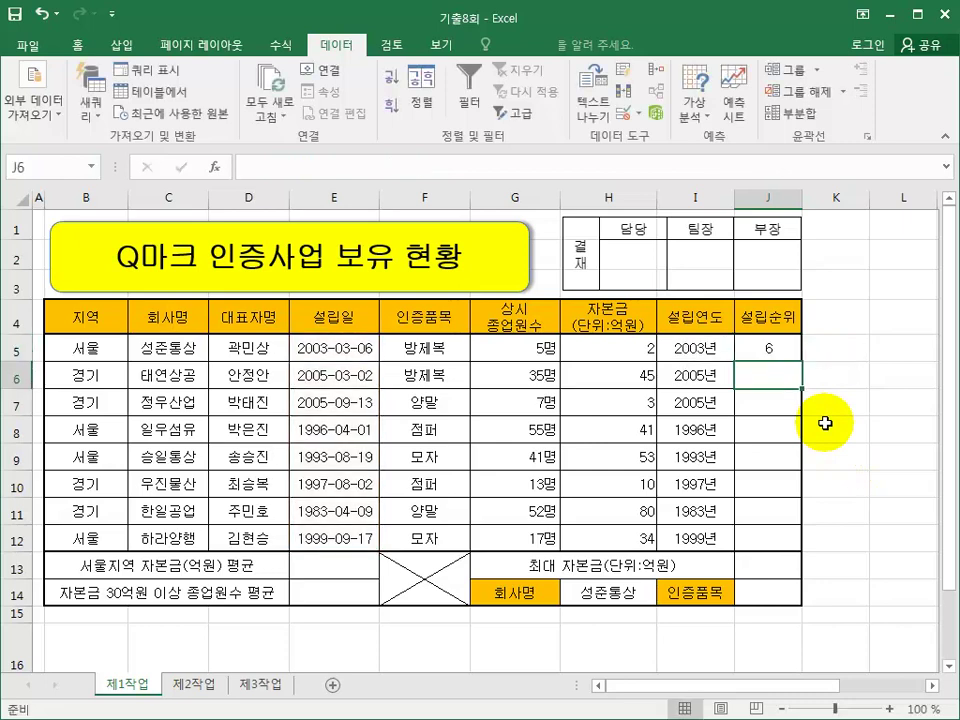
- Fill the founding-rank formula from J5 down to J12 without formatting
{"action": "left_click", "coordinate": [755, 357]}
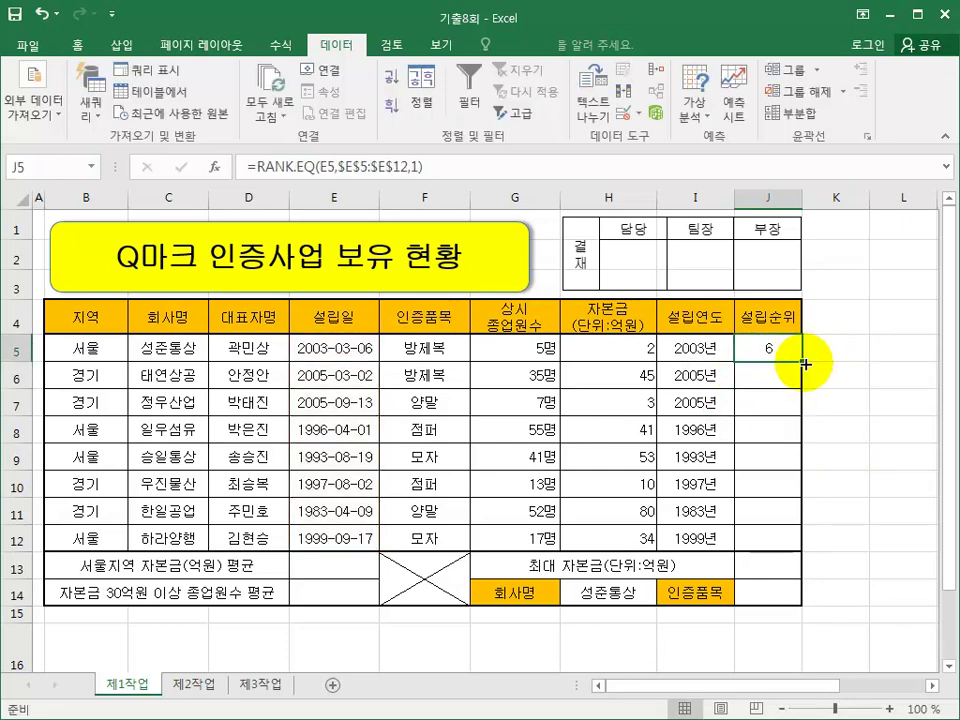
{"action": "left_click_drag", "start_coordinate": [805, 365], "coordinate": [792, 542]}
{"action": "left_click", "coordinate": [816, 568]}
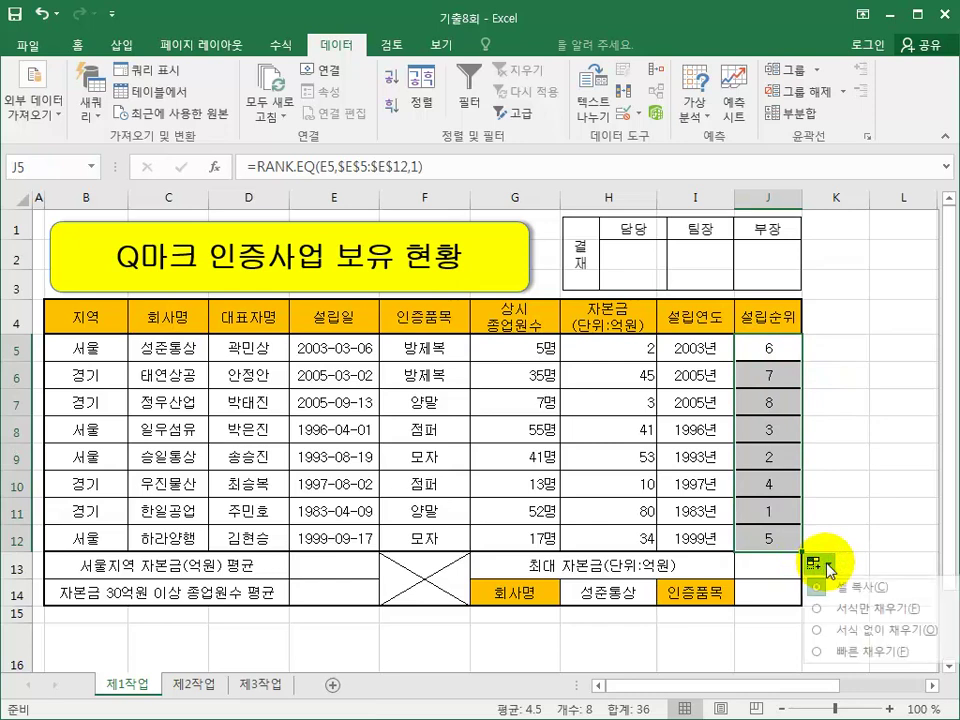
{"action": "left_click", "coordinate": [816, 631]}
{"action": "left_click", "coordinate": [866, 511]}
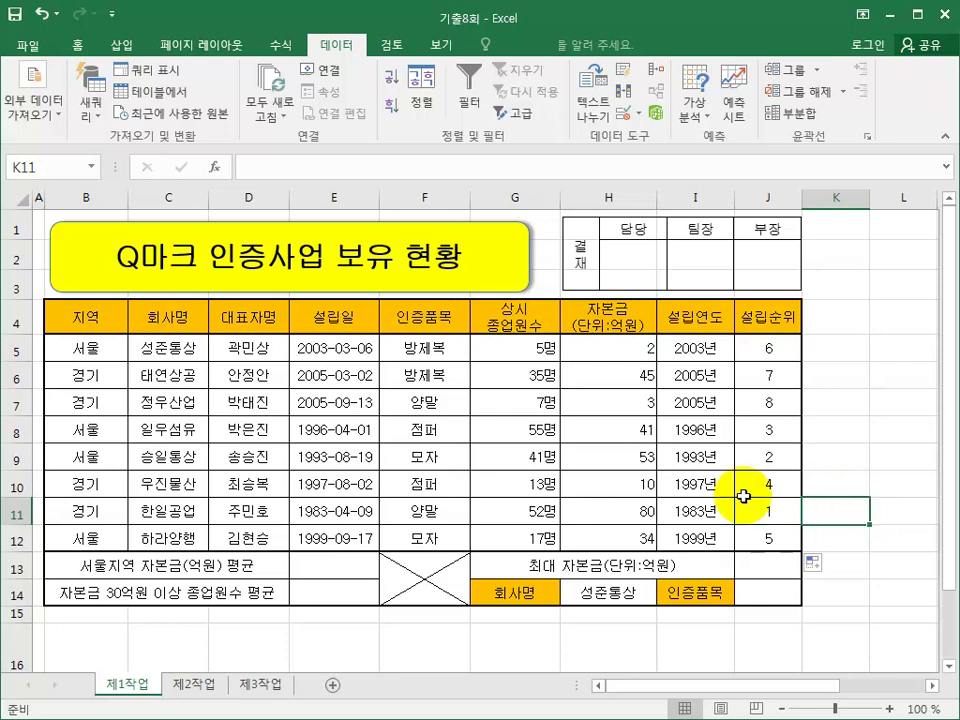
- Enter the formula =DAVERAGE(B4:H12,H4,B4:B5) in E13 for the average capital of the 서울 region
{"action": "left_click", "coordinate": [348, 571]}
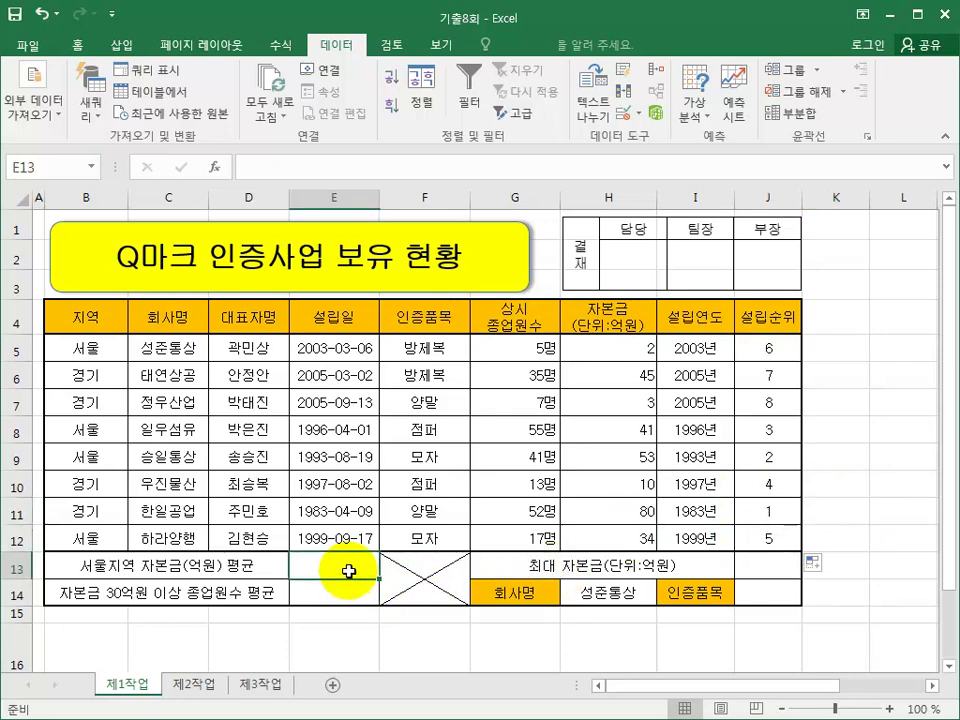
{"action": "left_click_drag", "start_coordinate": [82, 318], "coordinate": [110, 358]}
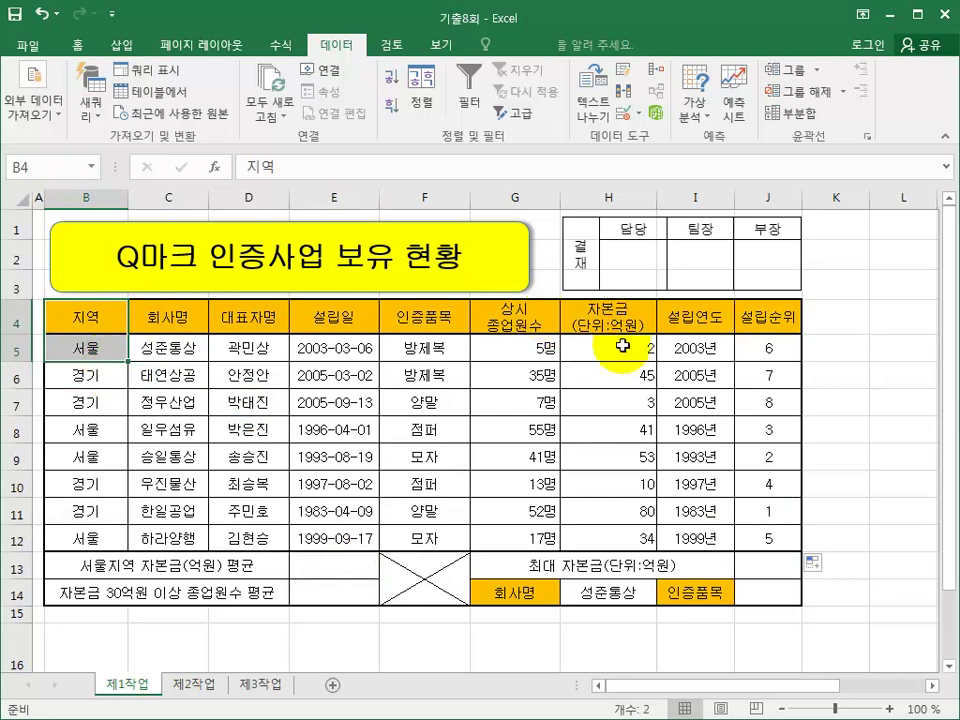
{"action": "left_click_drag", "start_coordinate": [619, 343], "coordinate": [614, 537]}
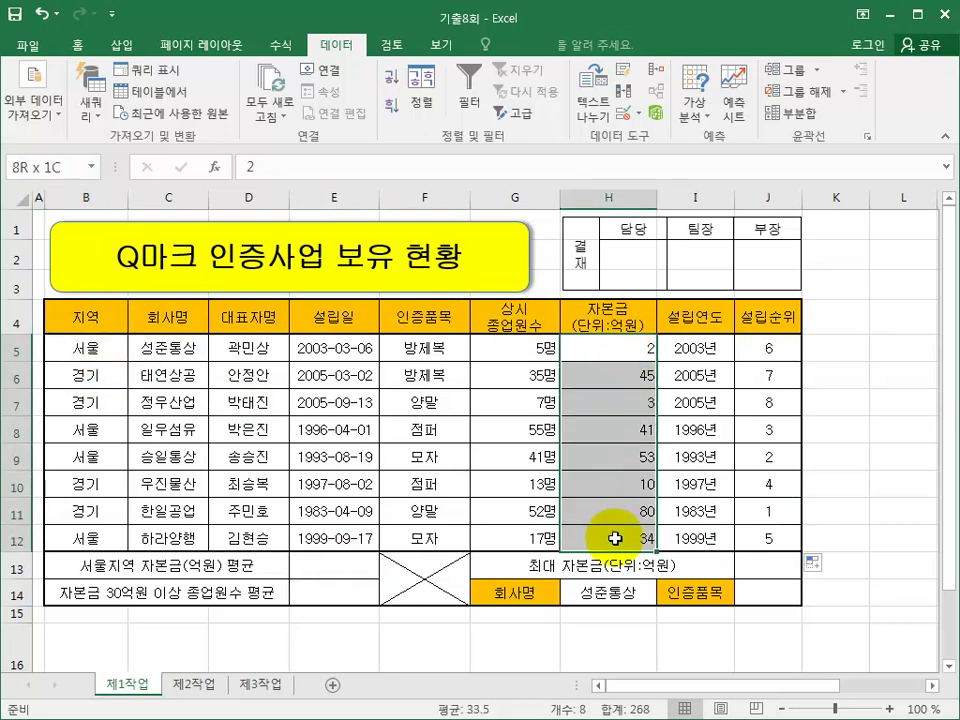
{"action": "left_click", "coordinate": [345, 568]}
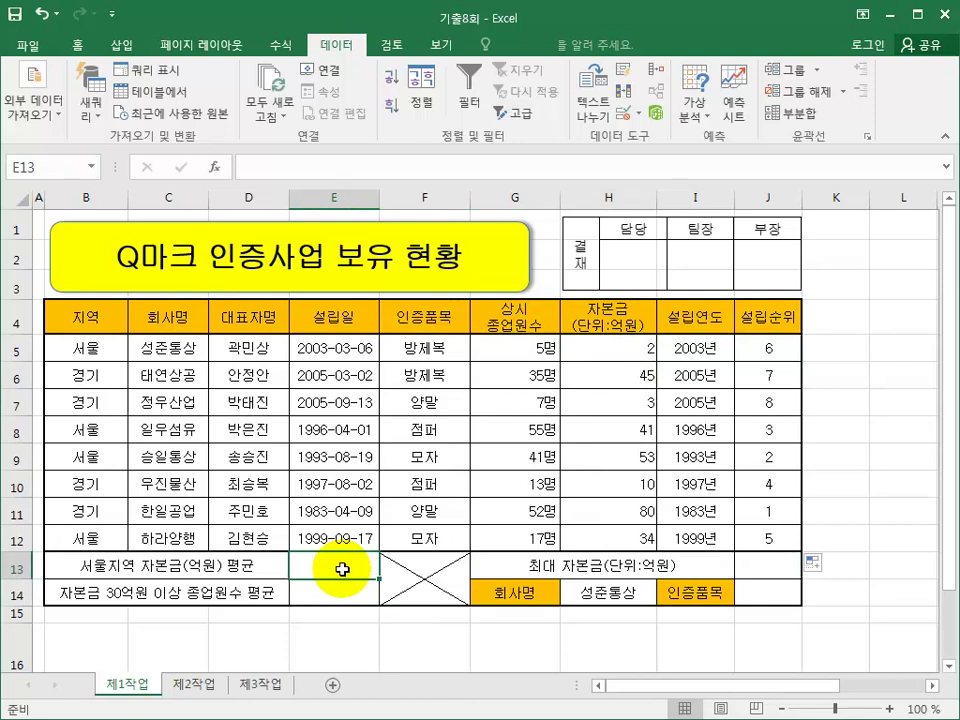
{"action": "type", "text": "=ㅇ"}
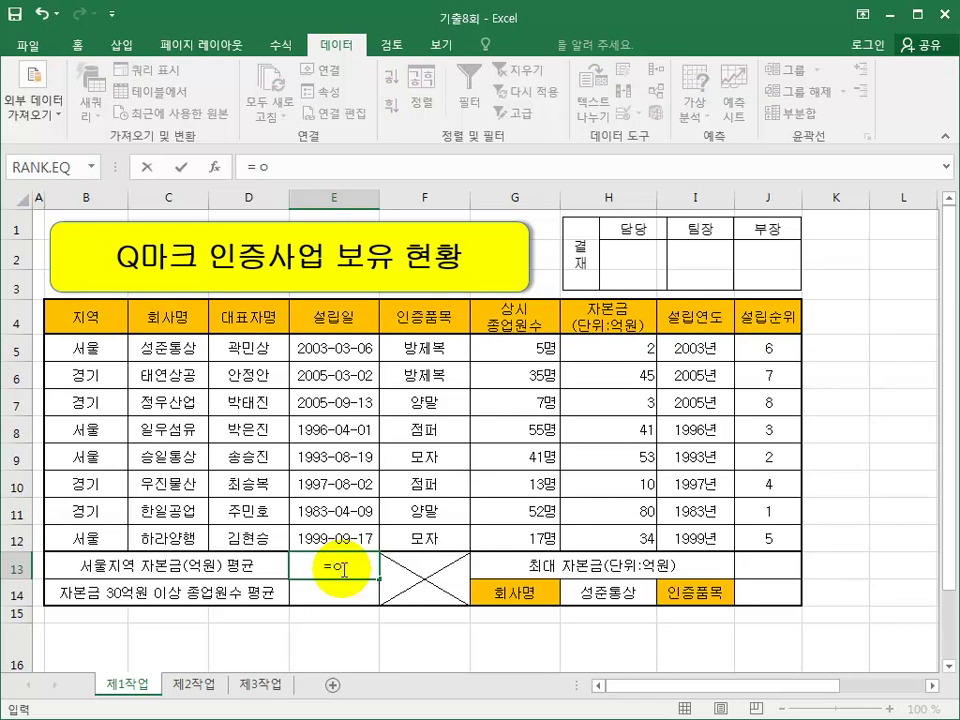
{"action": "key", "text": "BackSpace"}
{"action": "key", "text": "Hangul"}
{"action": "type", "text": "d"}
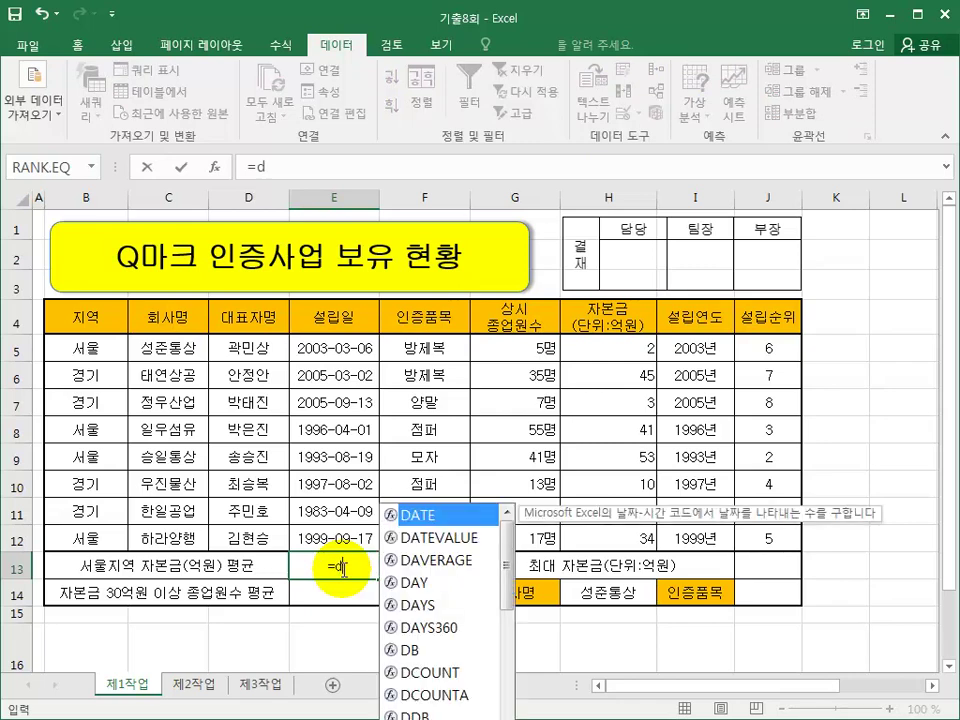
{"action": "double_click", "coordinate": [430, 562]}
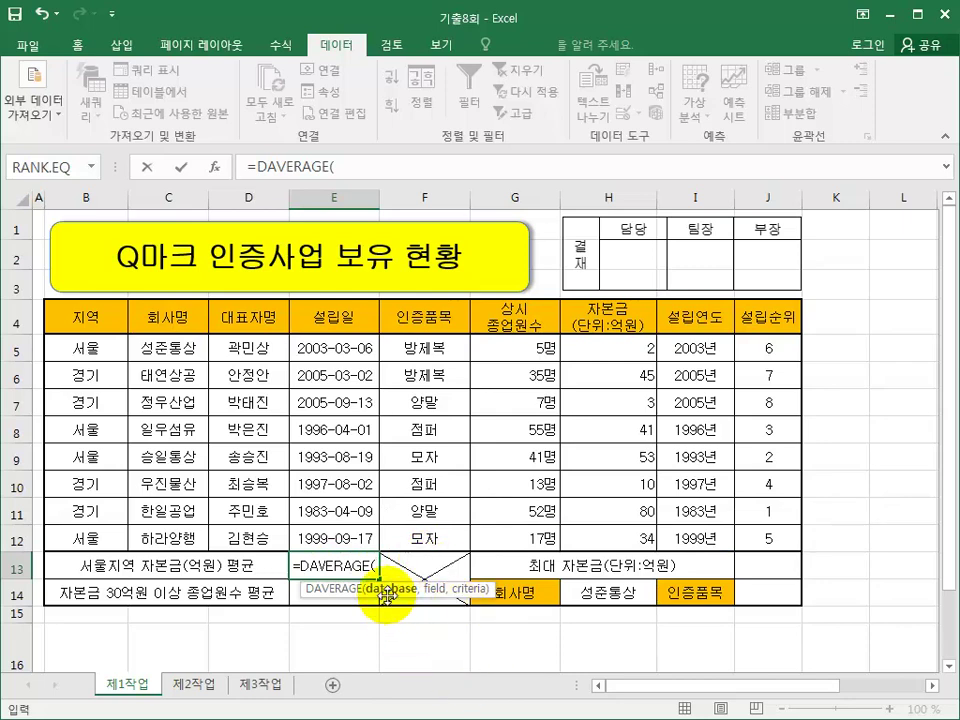
{"action": "left_click_drag", "start_coordinate": [80, 318], "coordinate": [650, 538]}
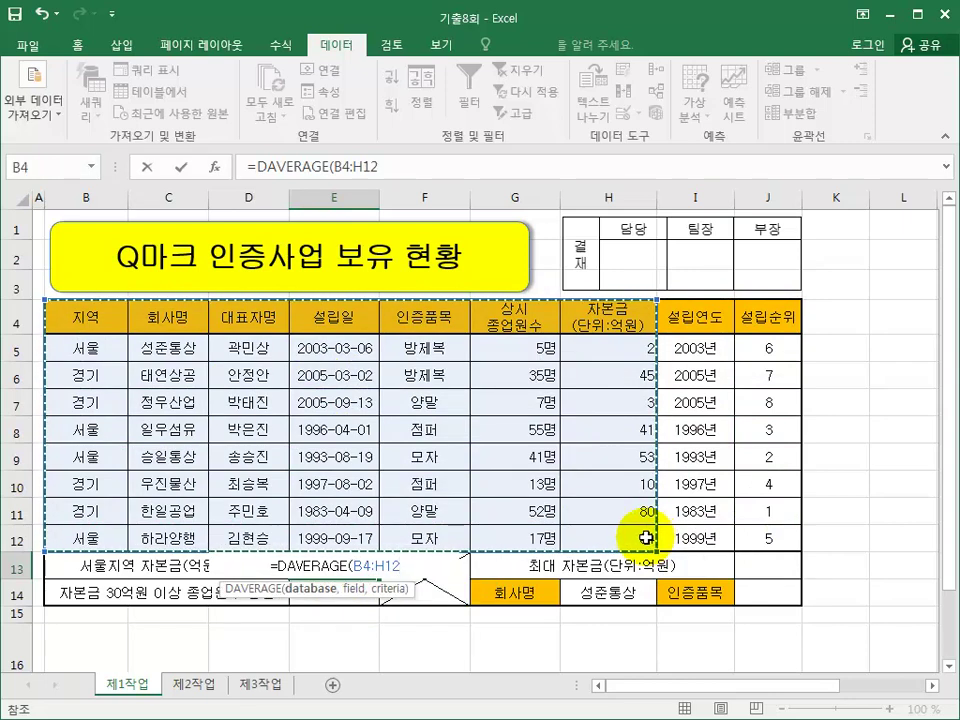
{"action": "type", "text": ","}
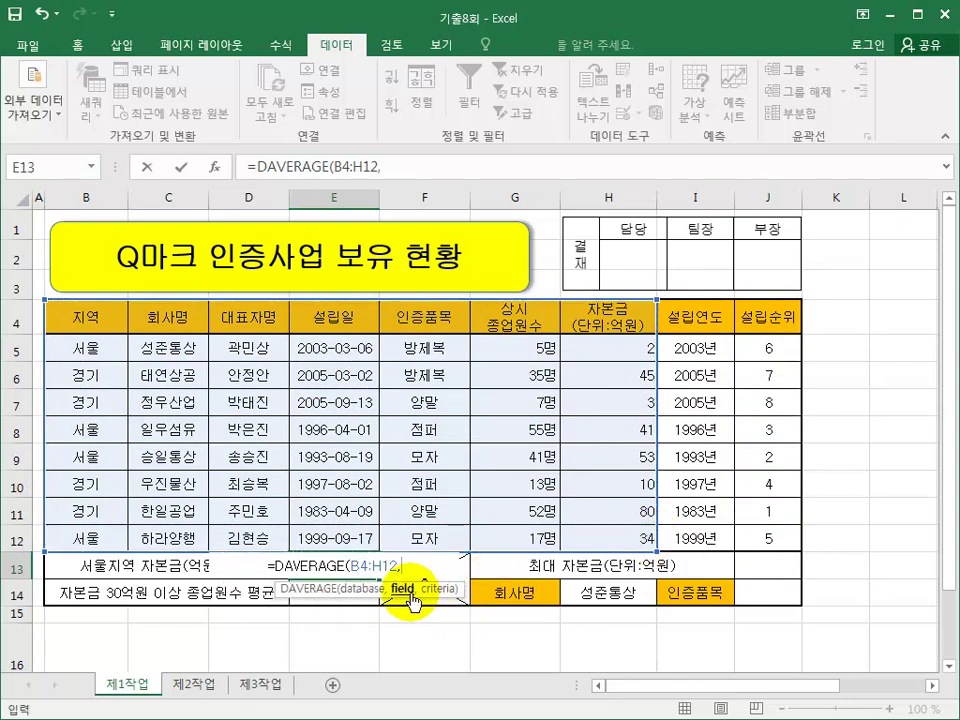
{"action": "left_click", "coordinate": [634, 322]}
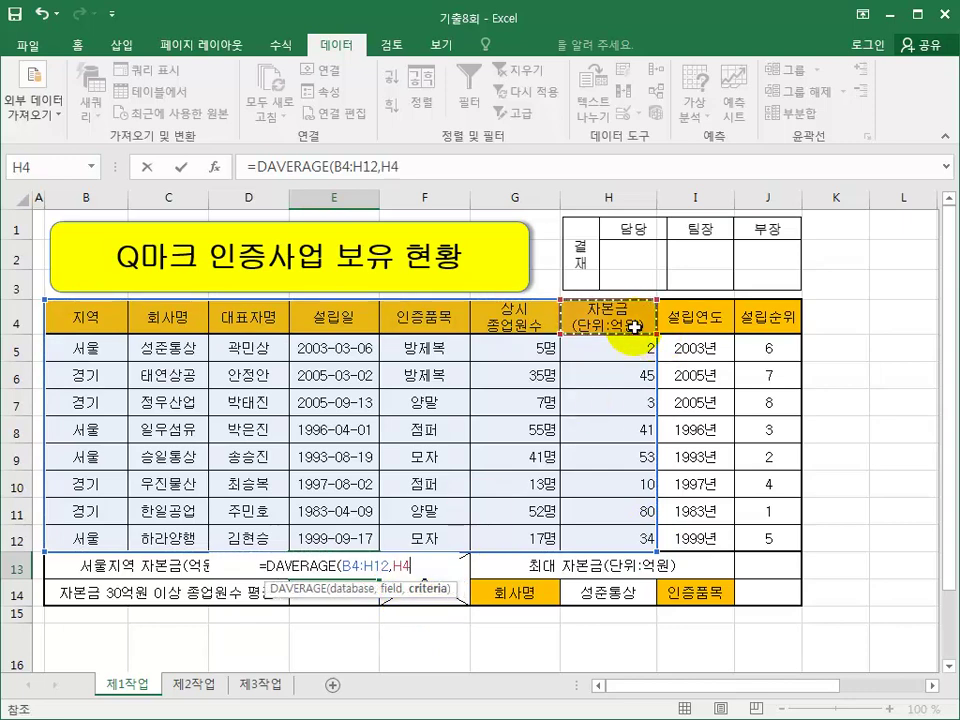
{"action": "type", "text": ","}
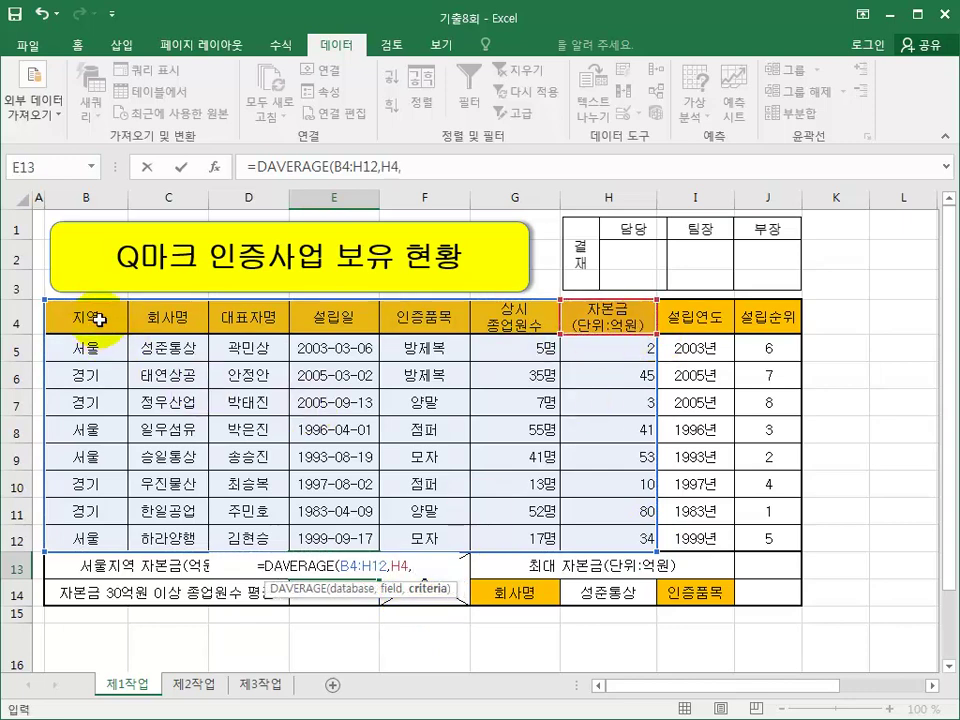
{"action": "left_click_drag", "start_coordinate": [99, 320], "coordinate": [85, 356]}
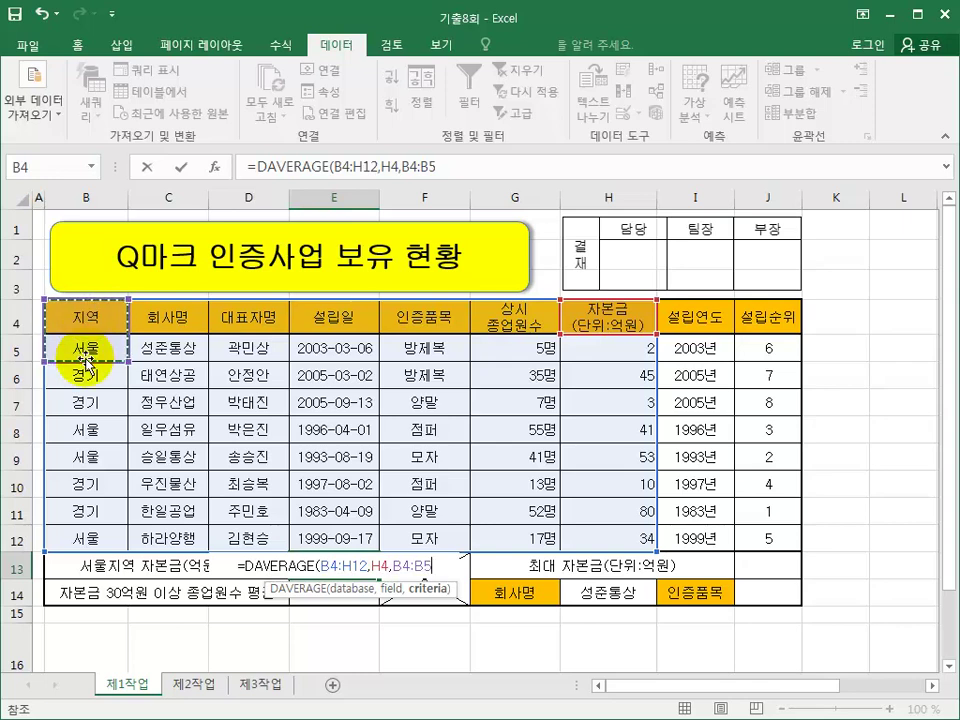
{"action": "type", "text": ")"}
{"action": "key", "text": "Return"}
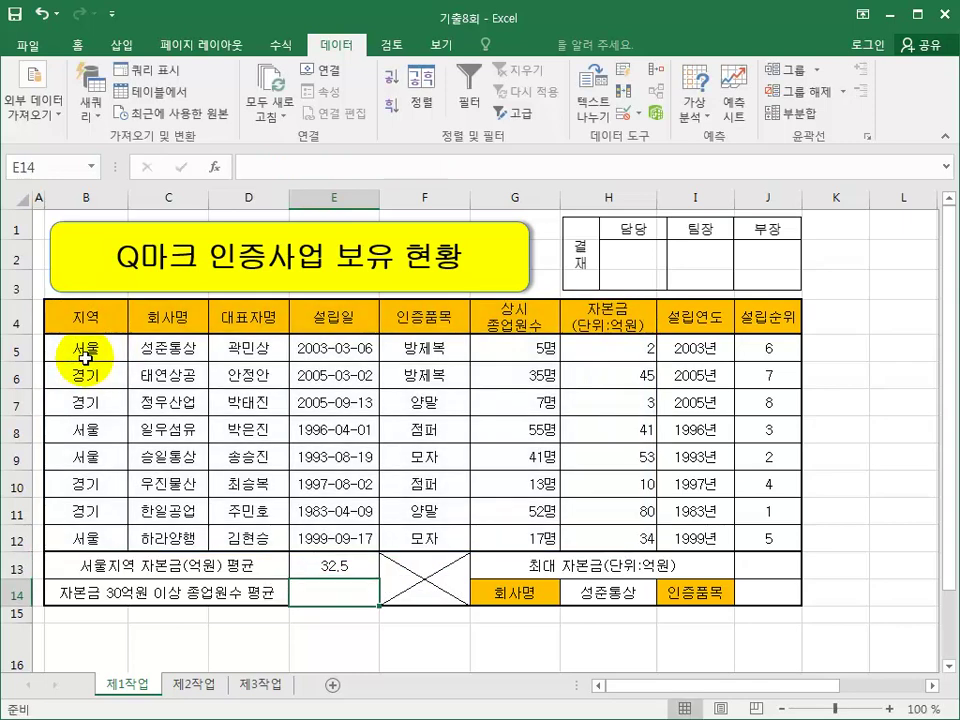
- Wrap the average formula in E13 in ROUND with 0 decimal digits, giving =ROUND(DAVERAGE(B4:H12,H4,B4:B5),0)
{"action": "left_click", "coordinate": [340, 567]}
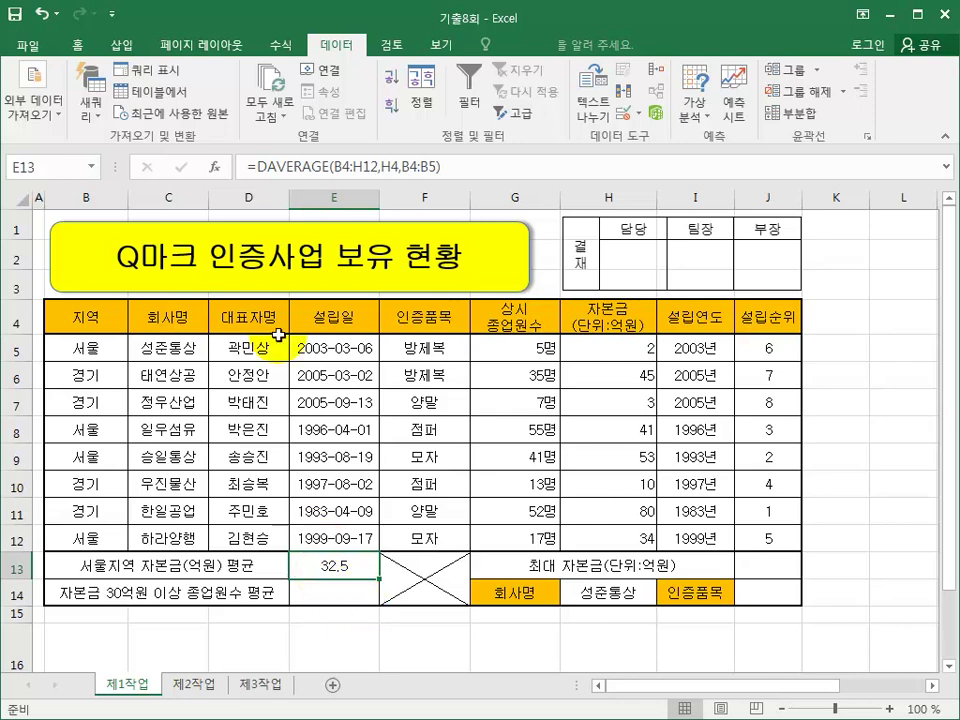
{"action": "left_click", "coordinate": [254, 167]}
{"action": "type", "text": "r"}
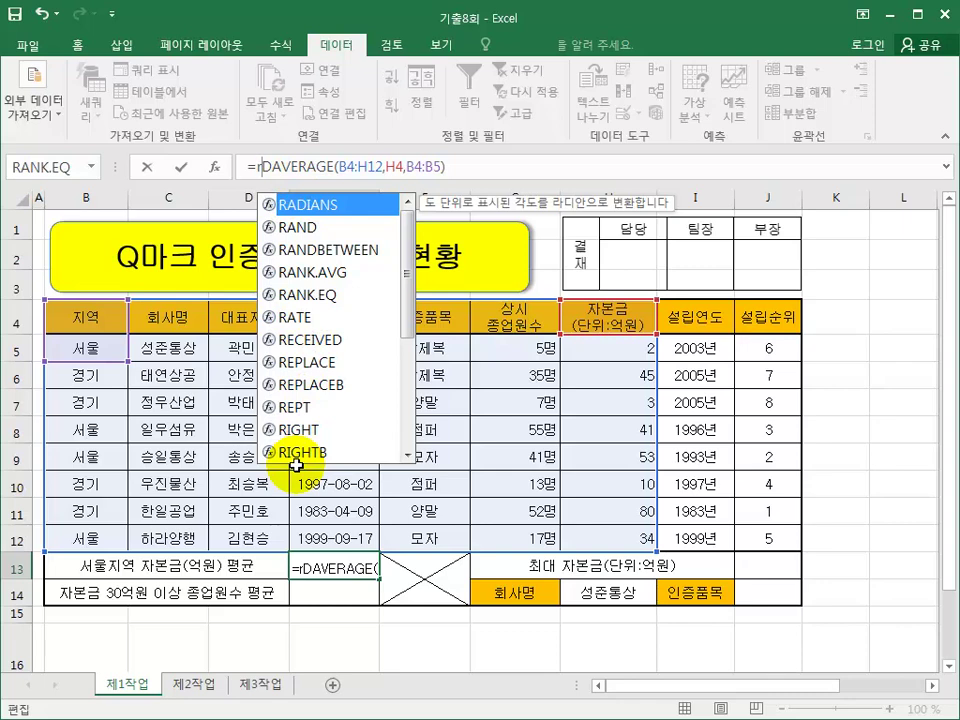
{"action": "type", "text": "o"}
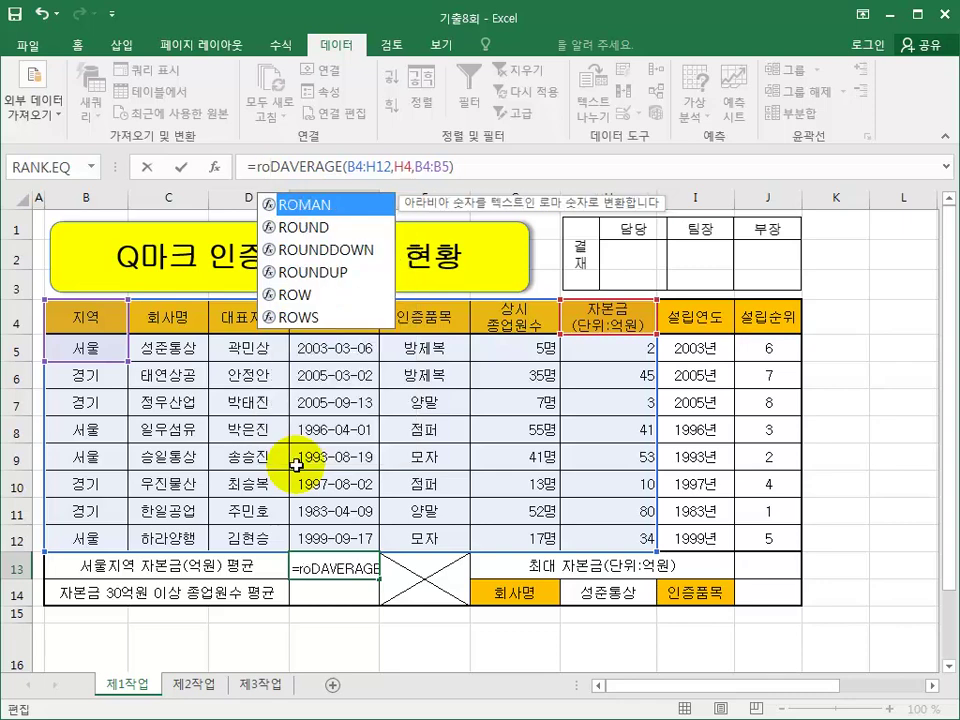
{"action": "double_click", "coordinate": [336, 236]}
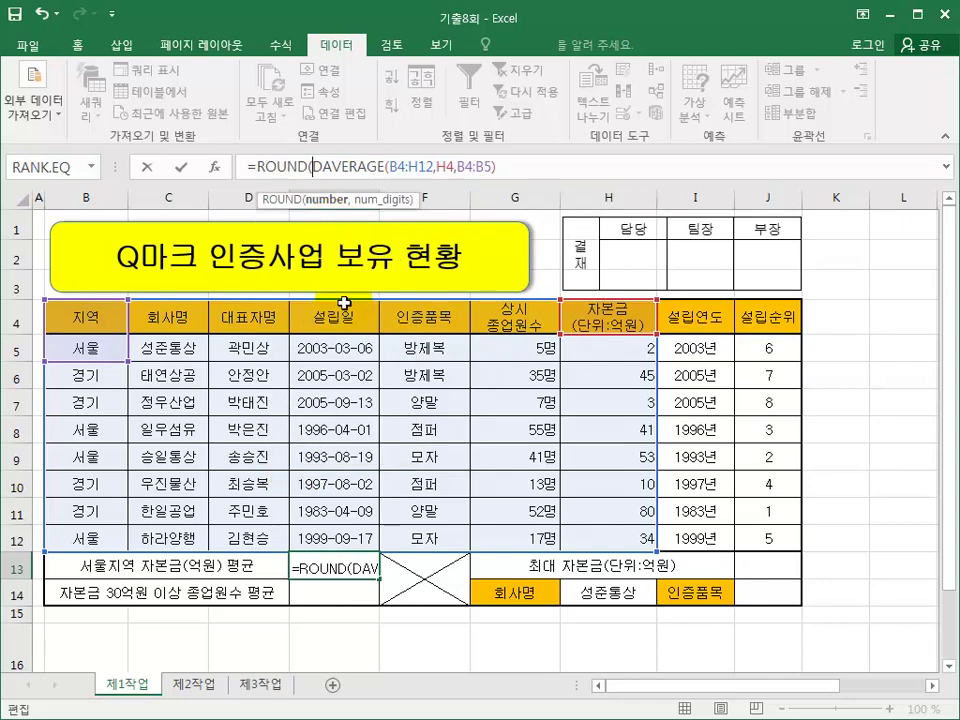
{"action": "left_click_drag", "start_coordinate": [313, 168], "coordinate": [508, 168]}
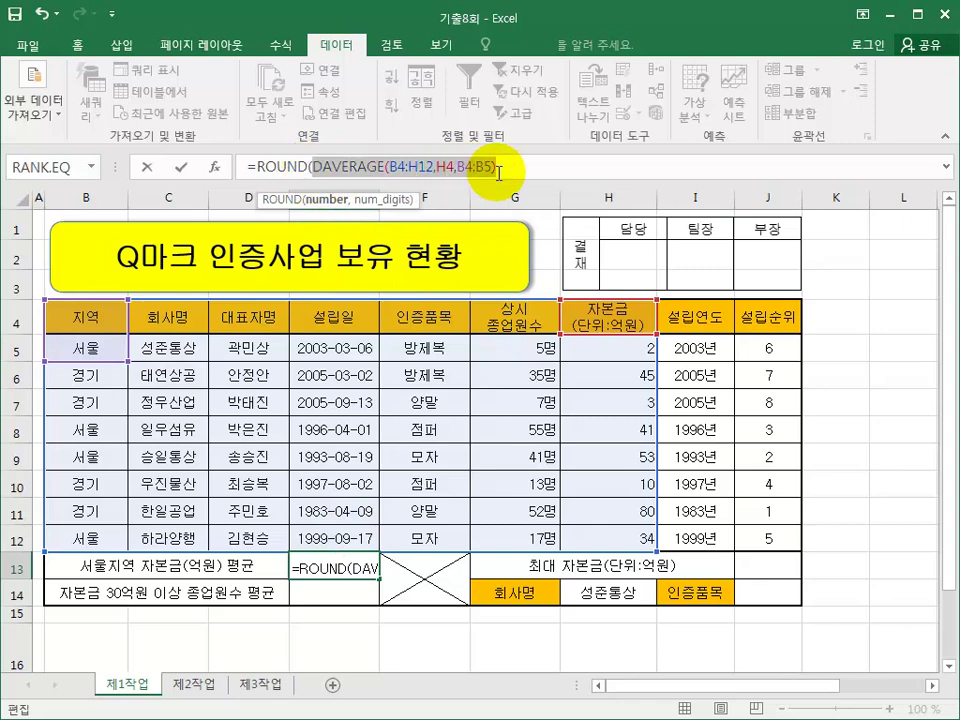
{"action": "left_click", "coordinate": [512, 168]}
{"action": "type", "text": ",0"}
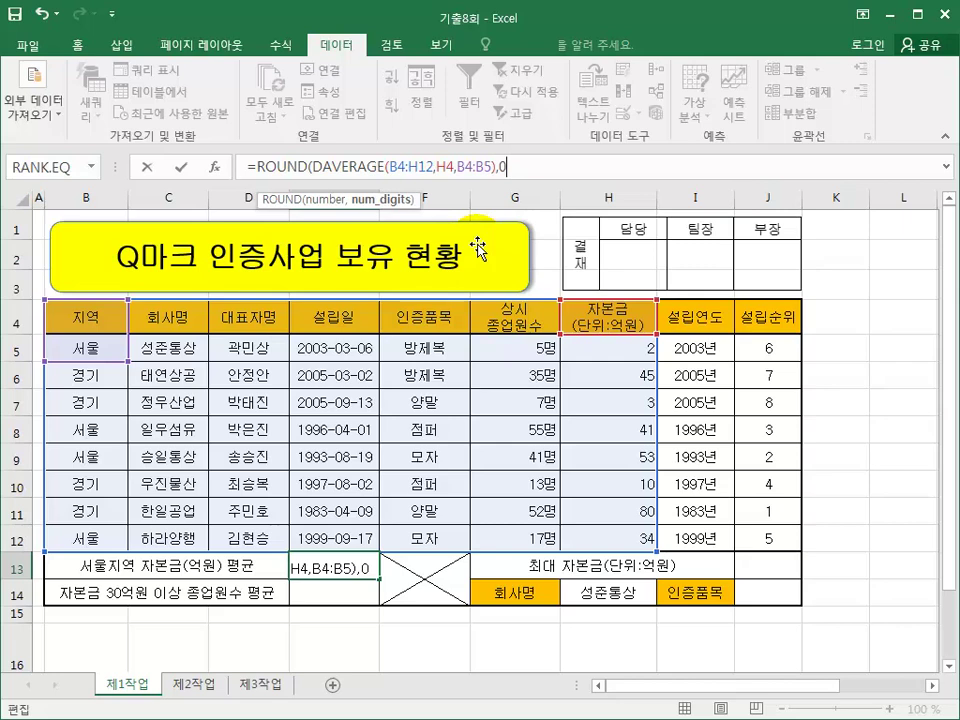
{"action": "key", "text": "Return"}
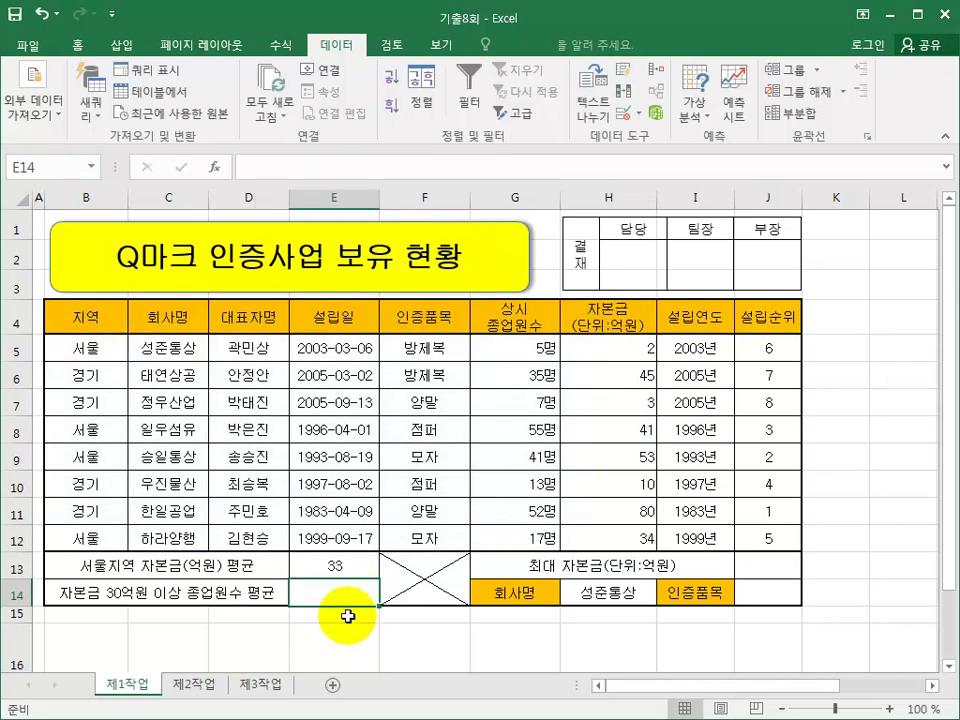
- Right-align the average capital of the 서울 region in E13
{"action": "left_click", "coordinate": [349, 565]}
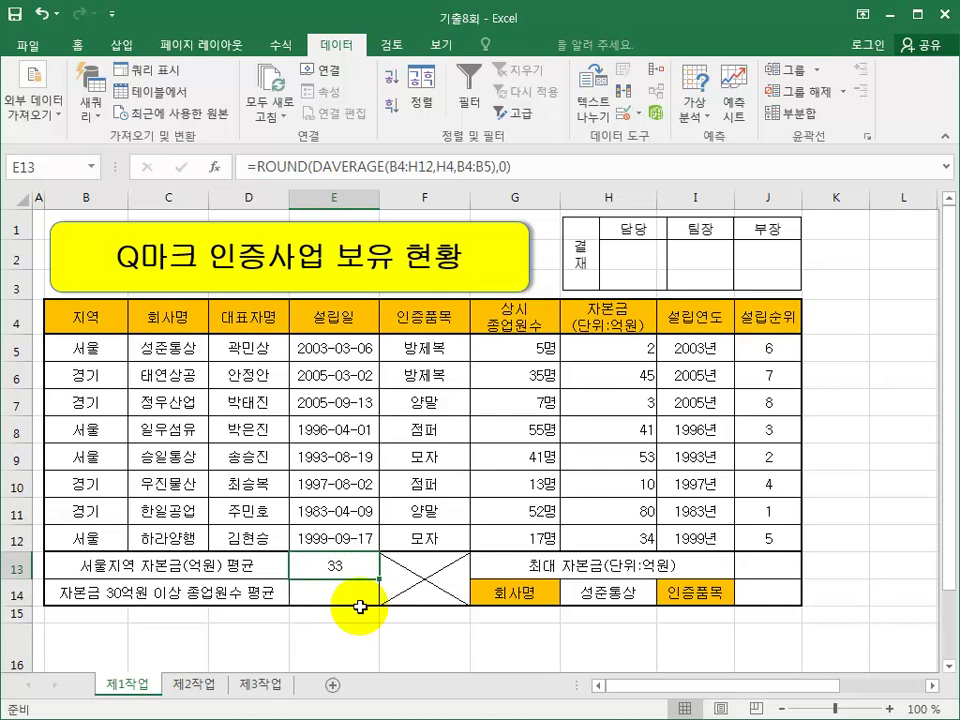
{"action": "left_click", "coordinate": [86, 45]}
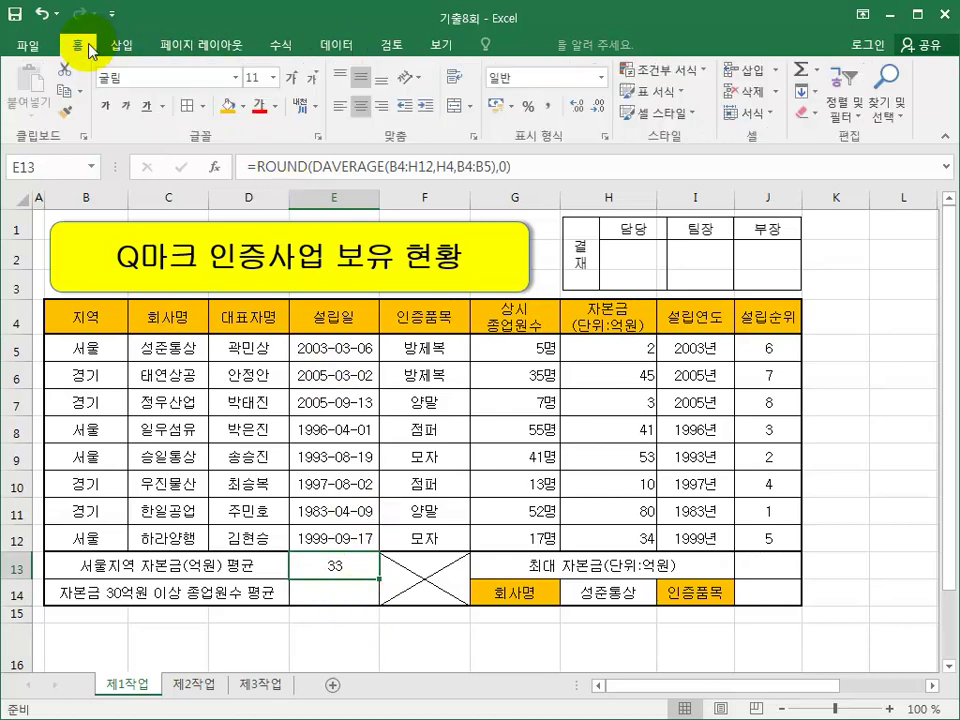
{"action": "left_click", "coordinate": [381, 106]}
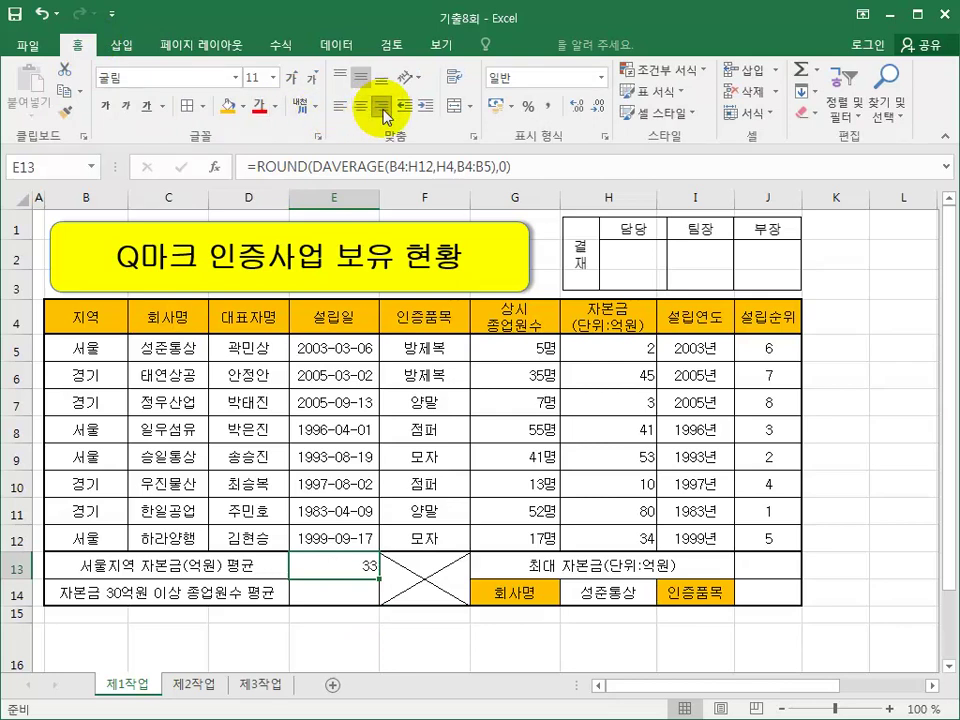
- Enter the formula =SUMIF(자본금,">=30",G5:G12) in E14 to total the employees of companies with capital of at least 30
{"action": "left_click", "coordinate": [204, 590]}
{"action": "left_click_drag", "start_coordinate": [610, 348], "coordinate": [599, 550]}
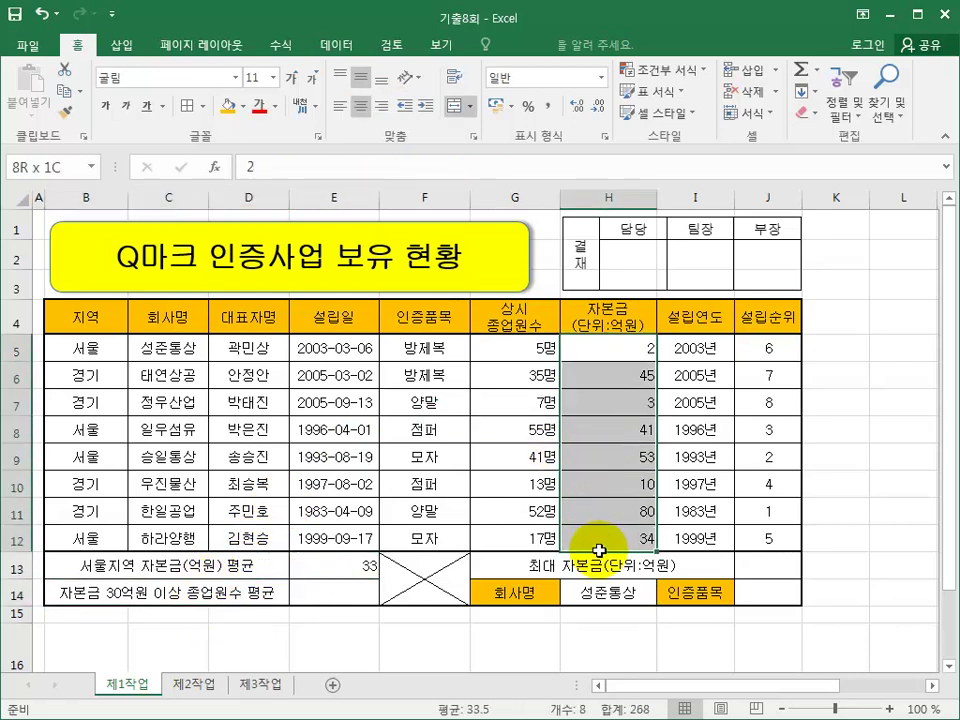
{"action": "left_click", "coordinate": [352, 593]}
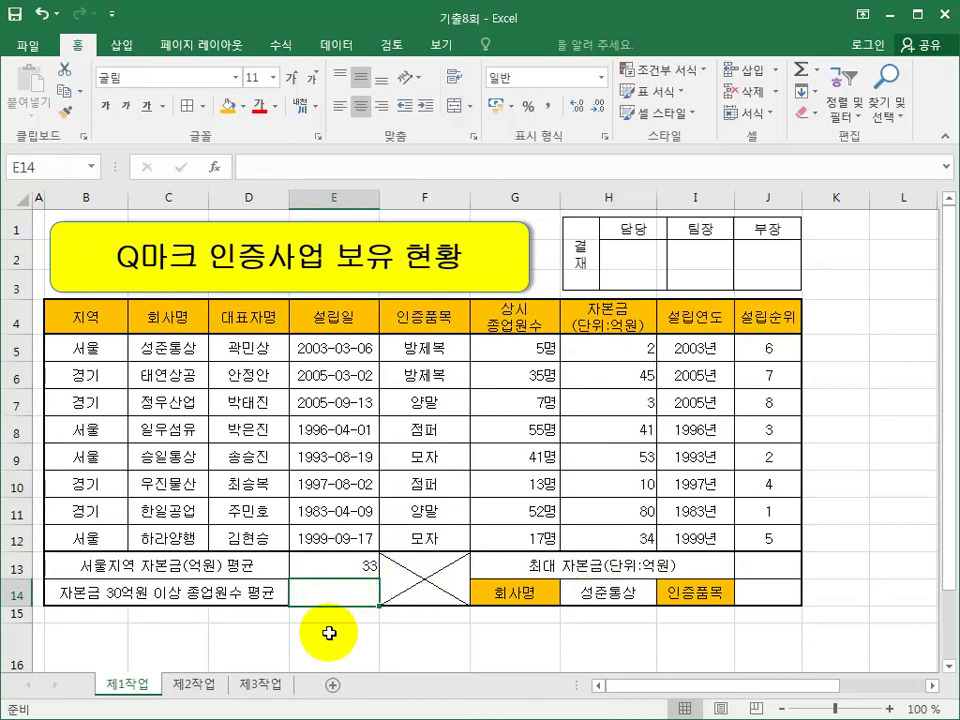
{"action": "type", "text": "="}
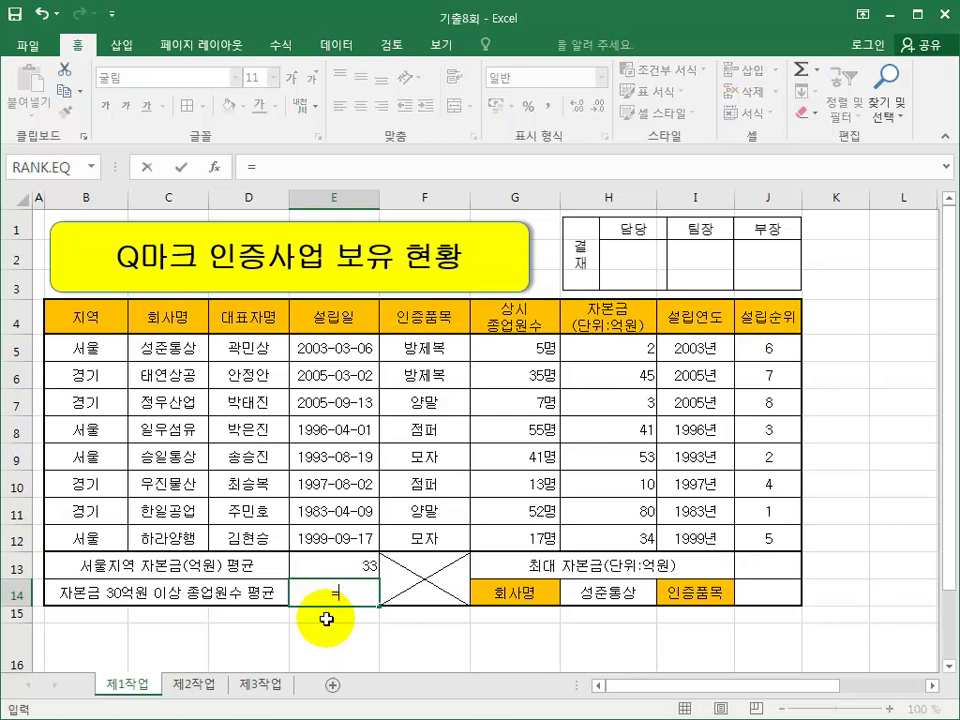
{"action": "type", "text": "s"}
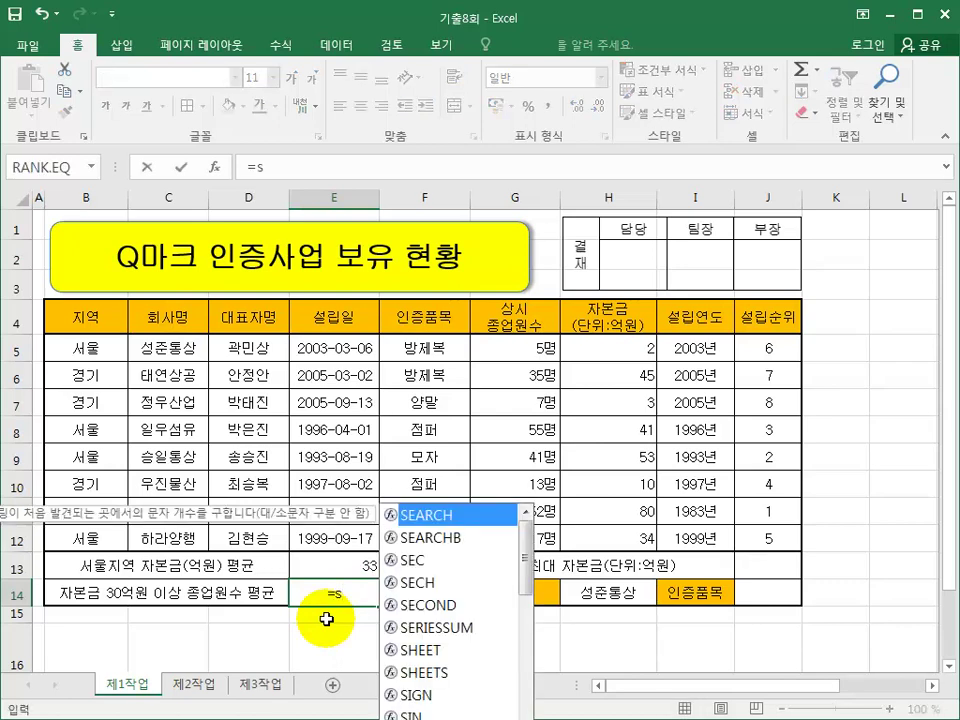
{"action": "type", "text": "u"}
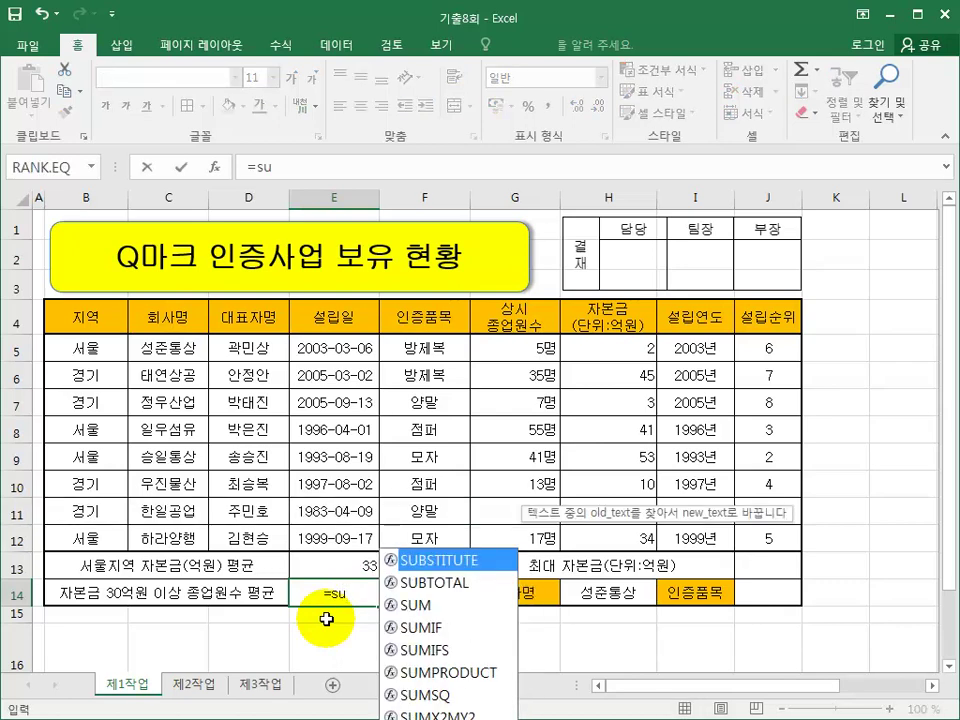
{"action": "double_click", "coordinate": [455, 630]}
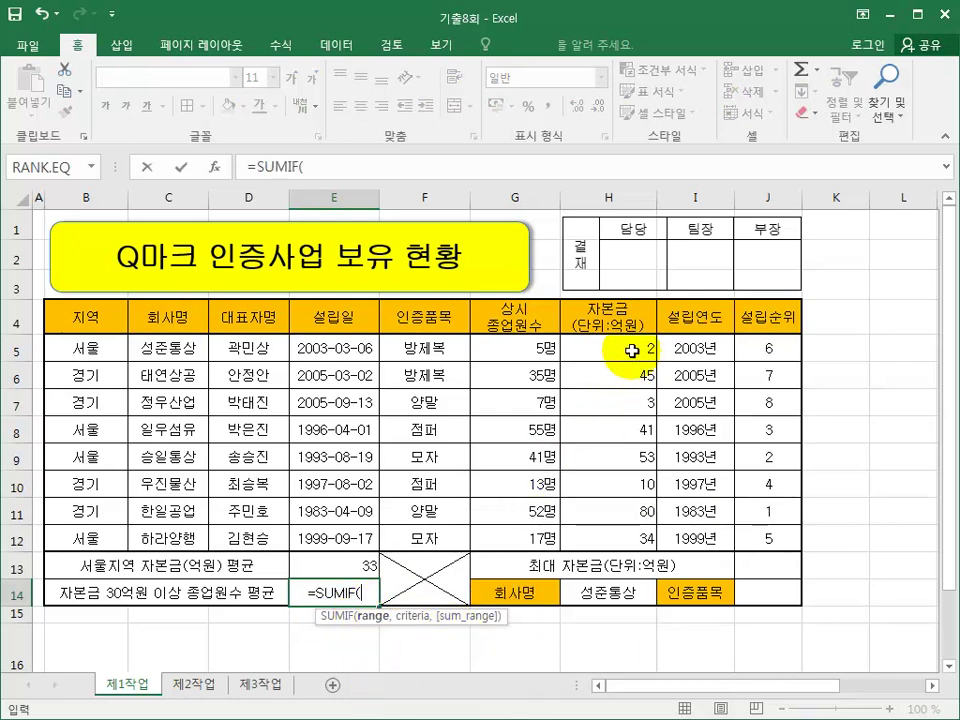
{"action": "left_click_drag", "start_coordinate": [617, 347], "coordinate": [615, 531]}
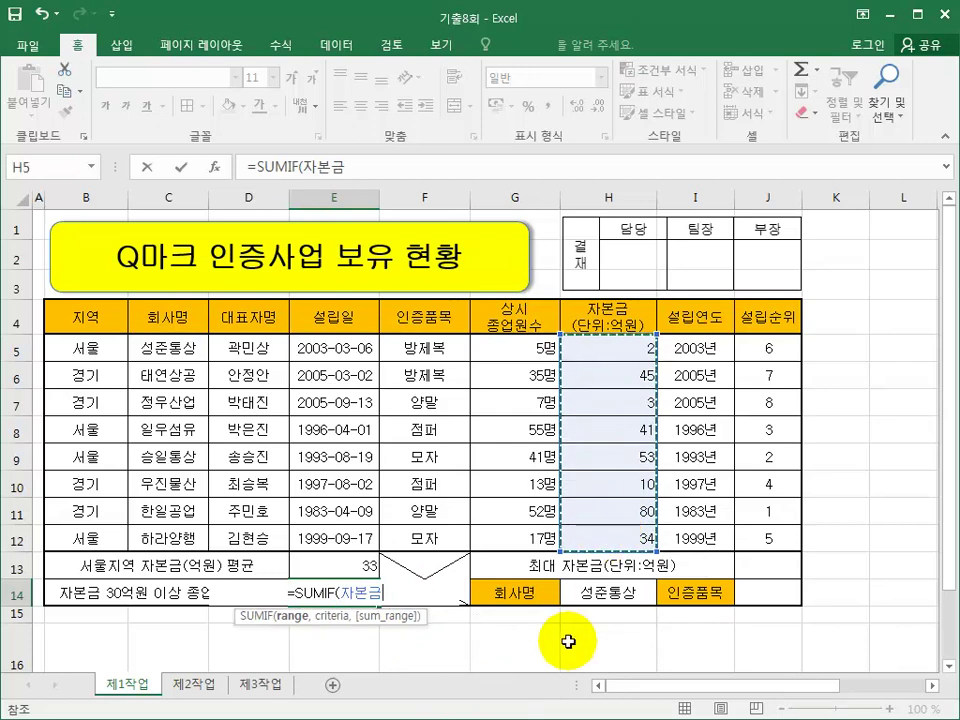
{"action": "type", "text": ","}
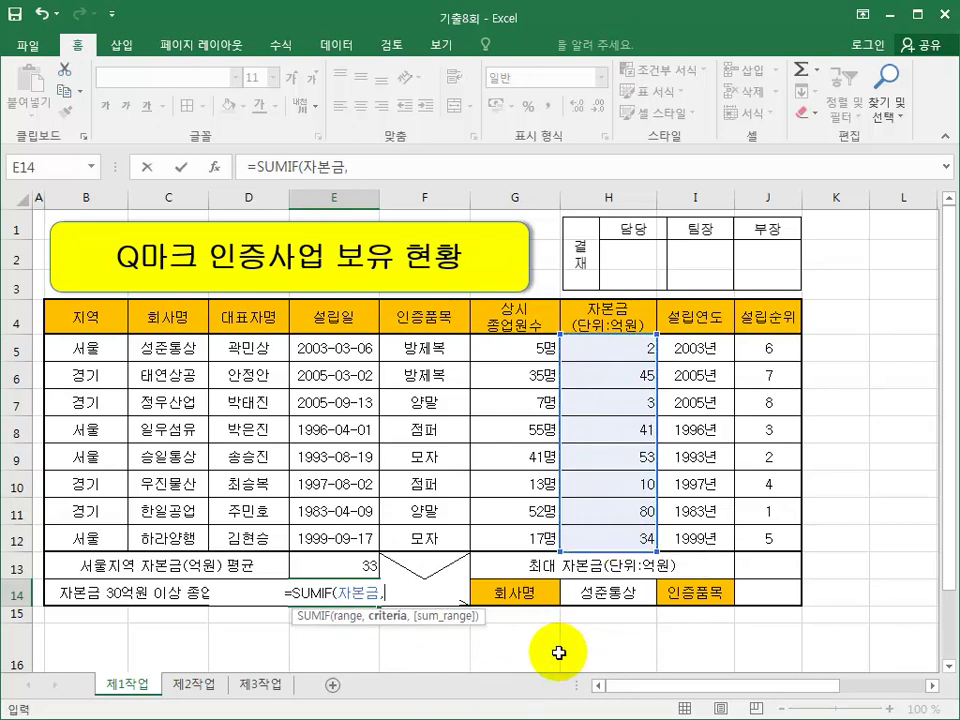
{"action": "type", "text": "\""}
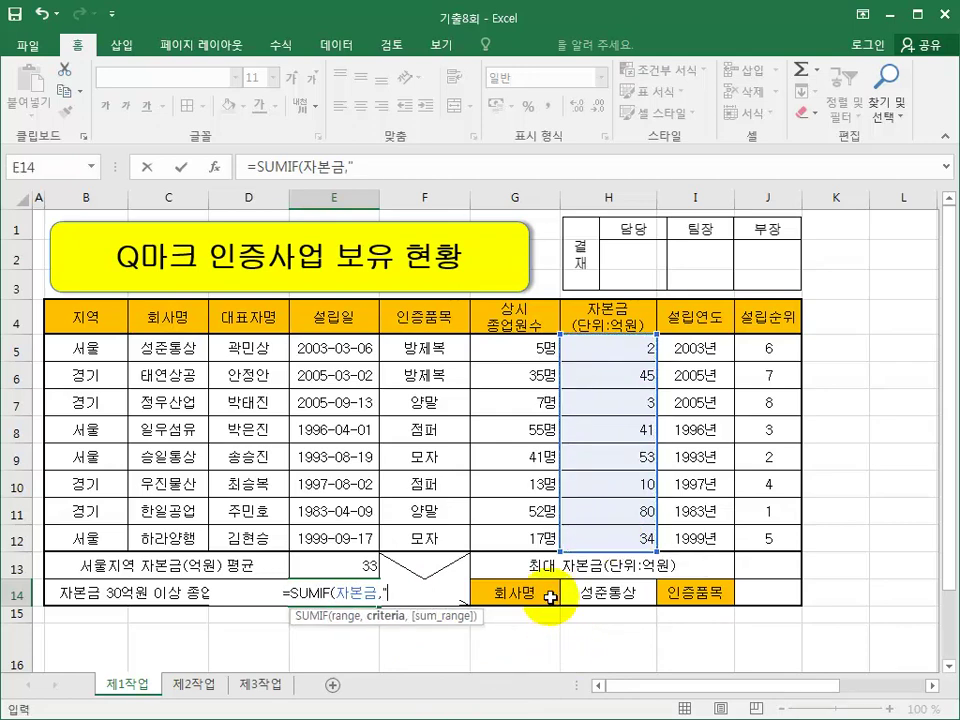
{"action": "type", "text": ">="}
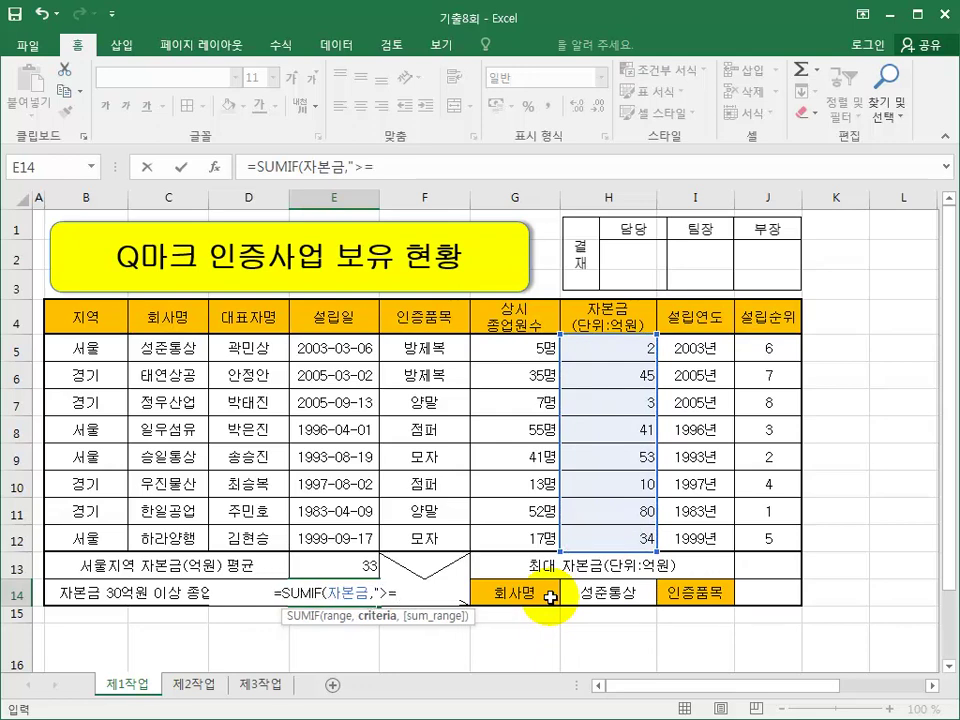
{"action": "type", "text": "30\","}
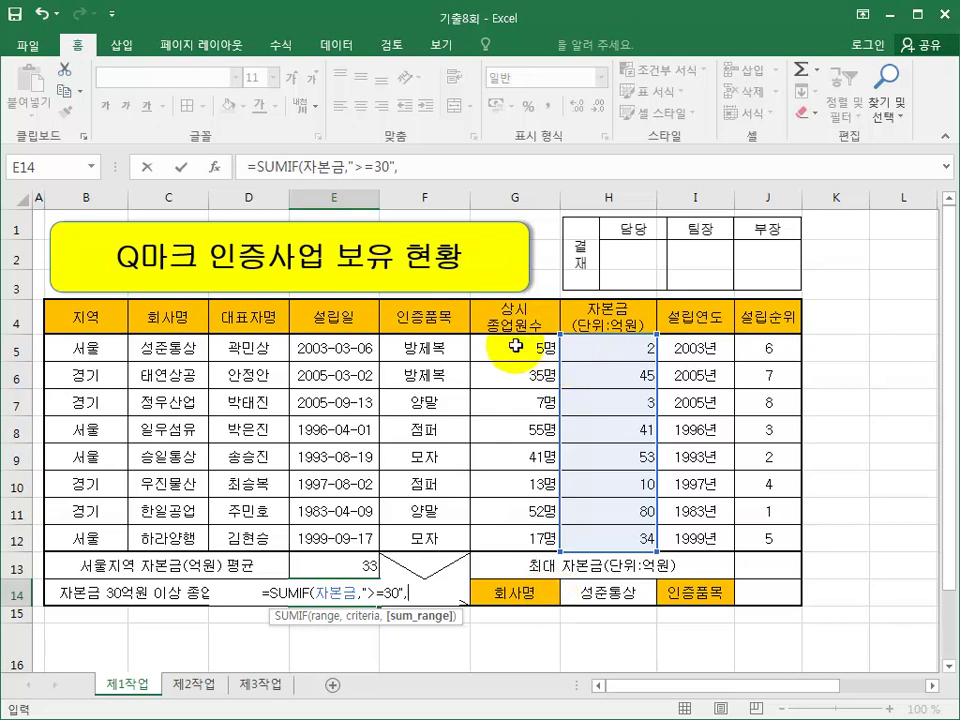
{"action": "left_click_drag", "start_coordinate": [508, 353], "coordinate": [516, 543]}
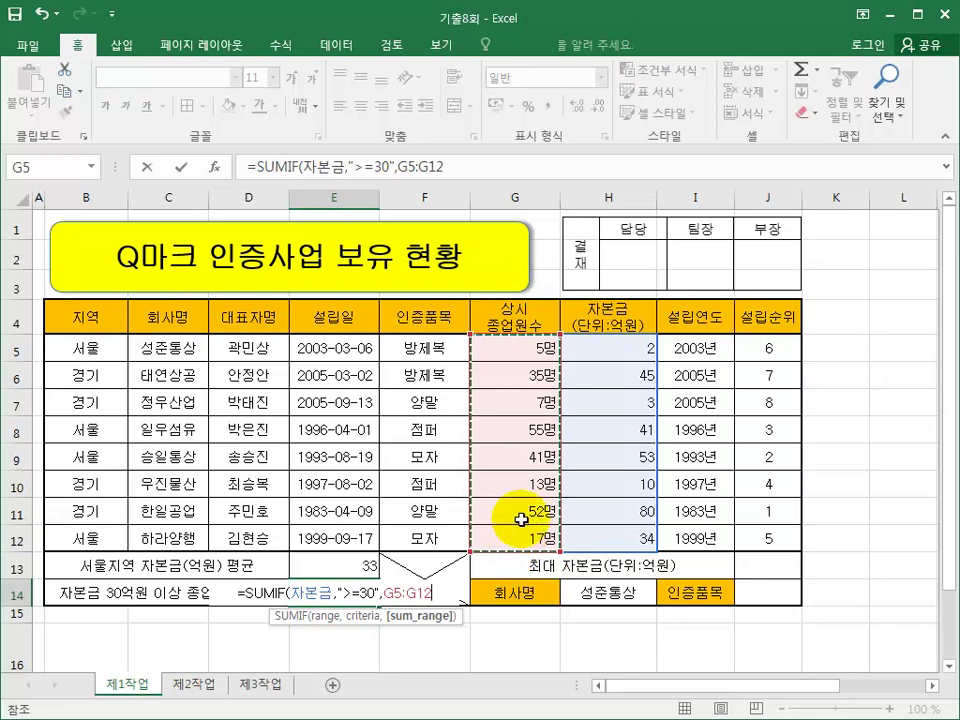
{"action": "key", "text": "ctrl+Return"}
{"action": "key", "text": "Return"}
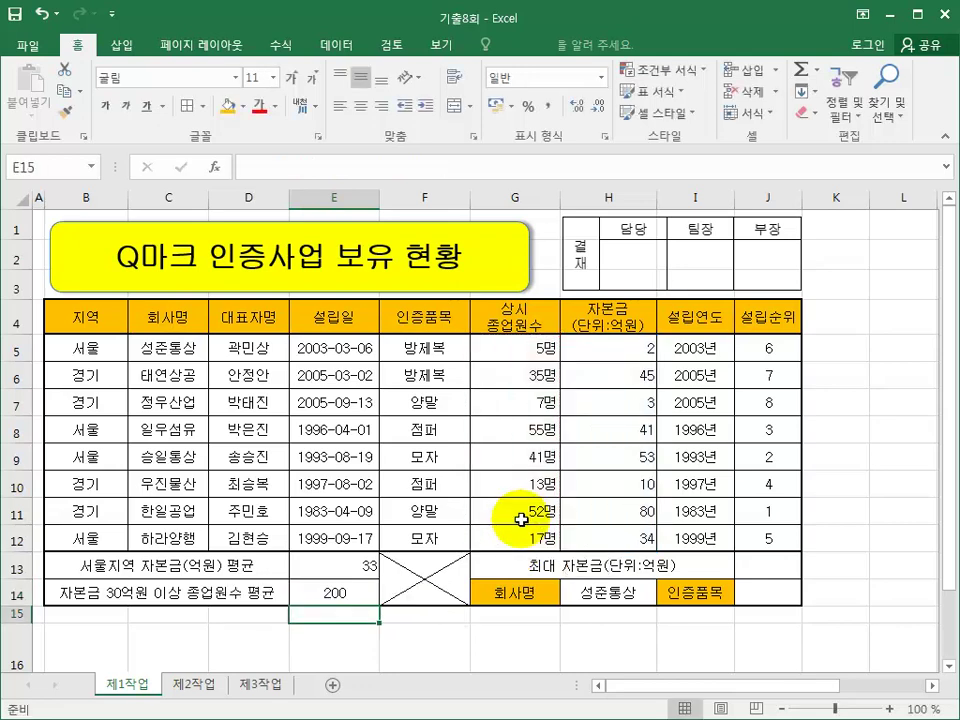
- Divide the sum in E14 by COUNTIF(자본금,">=30") to get the average employee count, and right-align the cell
{"action": "left_click", "coordinate": [338, 594]}
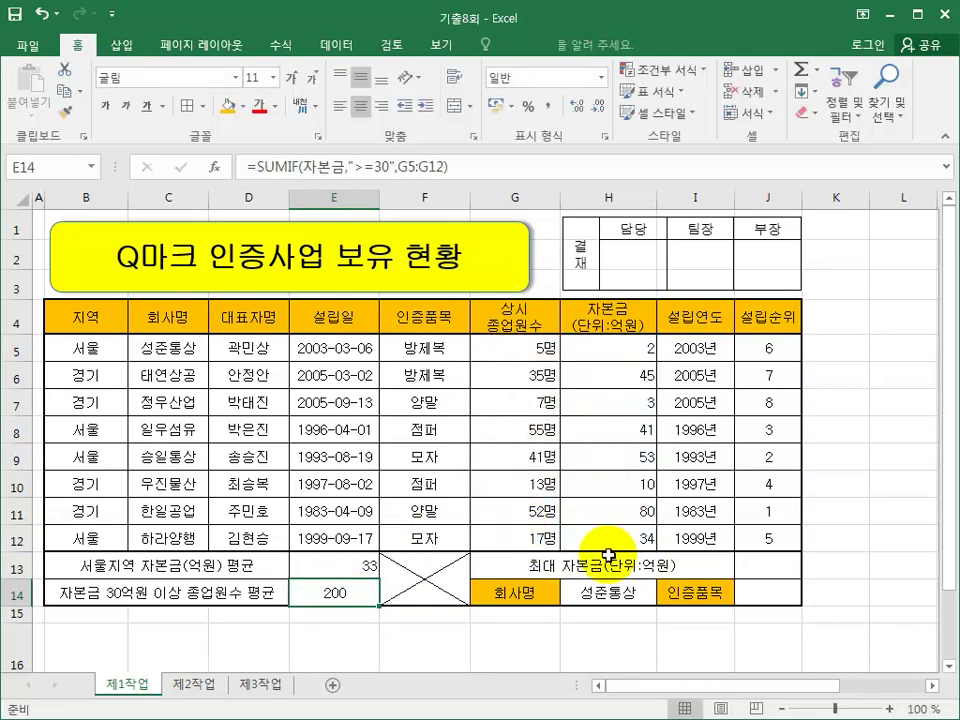
{"action": "left_click", "coordinate": [461, 168]}
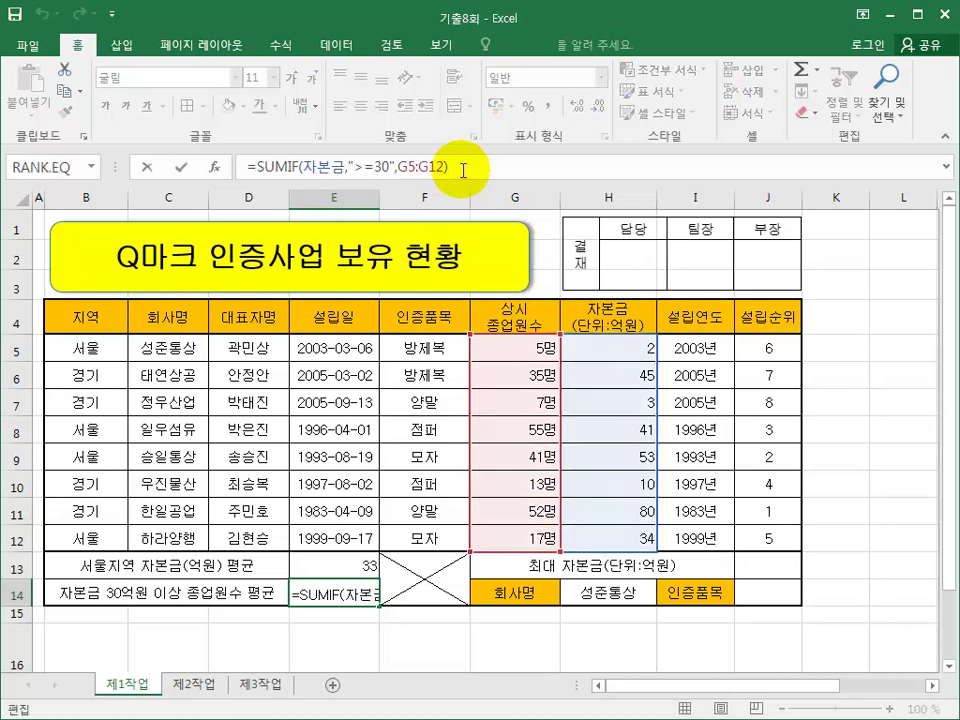
{"action": "type", "text": "/co"}
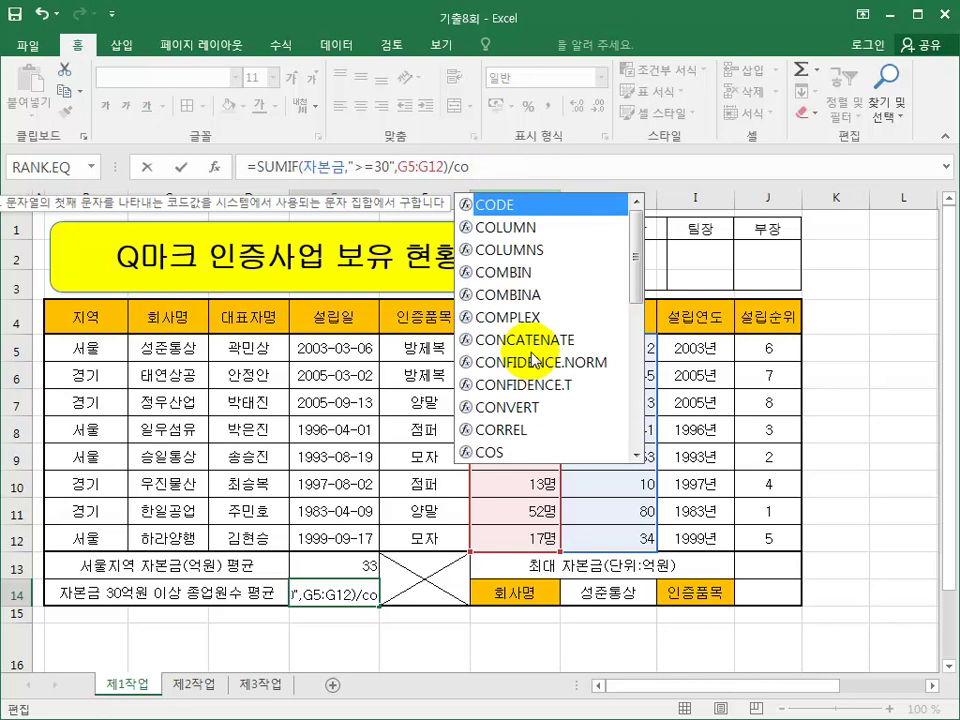
{"action": "type", "text": "u"}
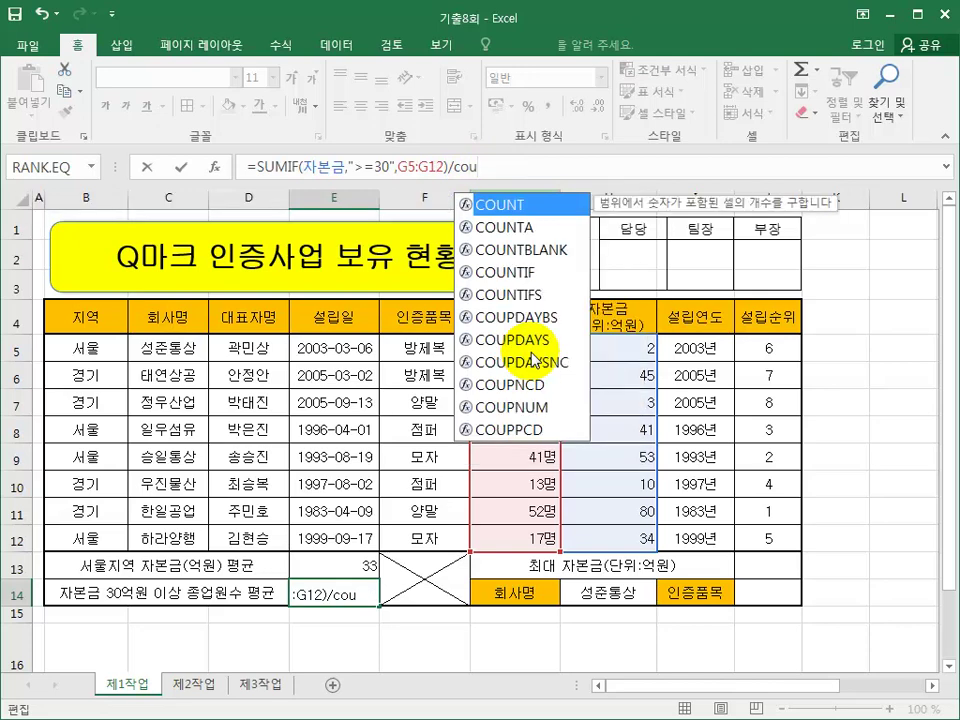
{"action": "double_click", "coordinate": [525, 274]}
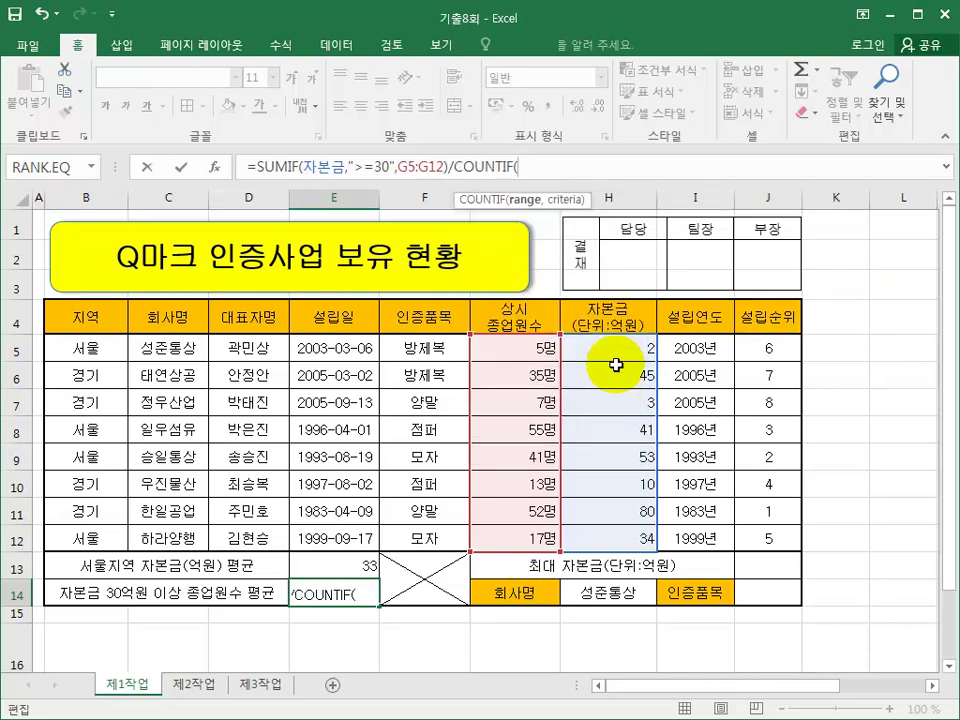
{"action": "left_click_drag", "start_coordinate": [617, 352], "coordinate": [620, 540]}
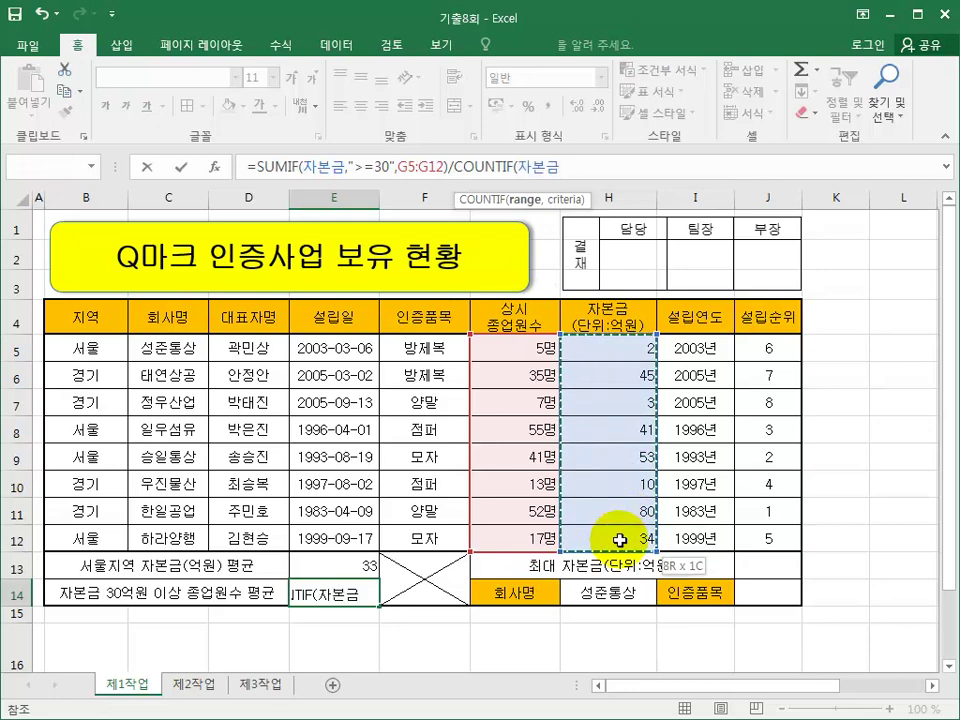
{"action": "type", "text": ","}
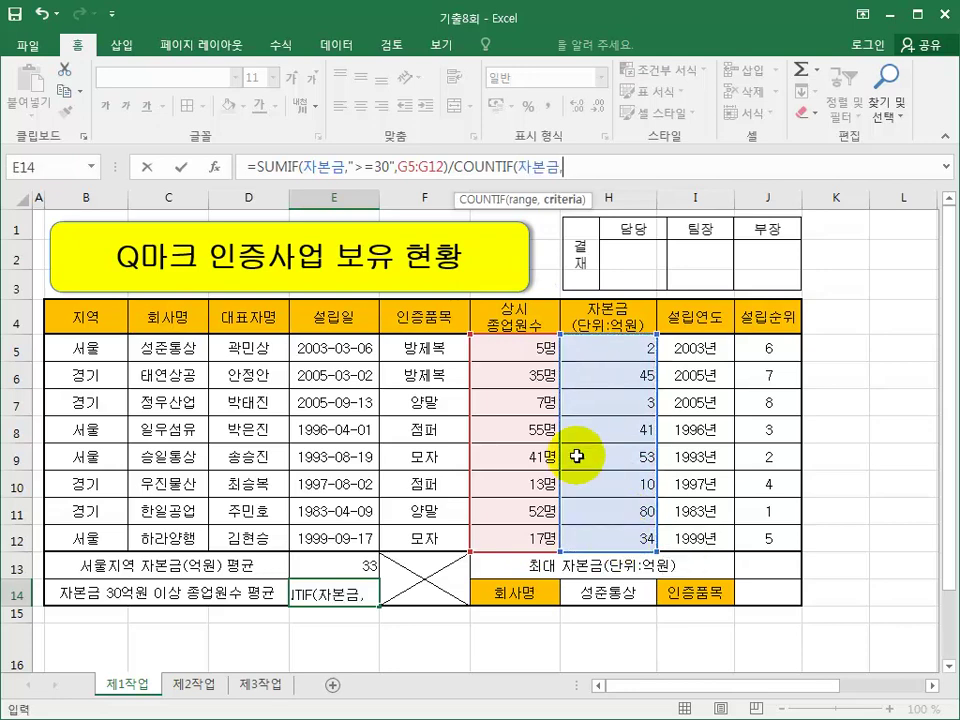
{"action": "type", "text": "\">=30\")"}
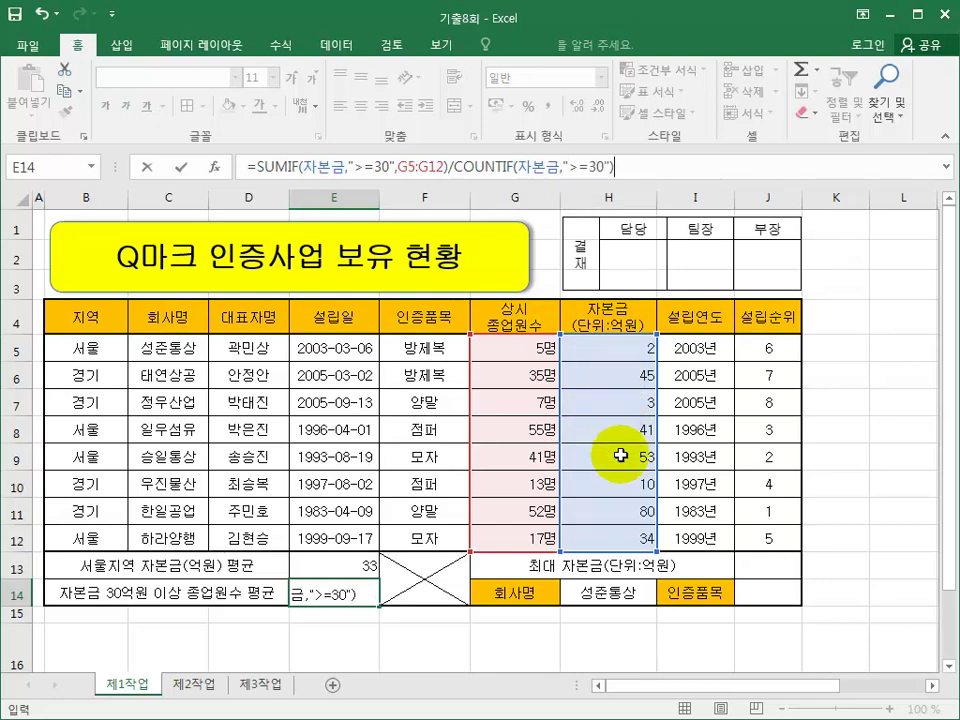
{"action": "left_click_drag", "start_coordinate": [453, 167], "coordinate": [675, 183]}
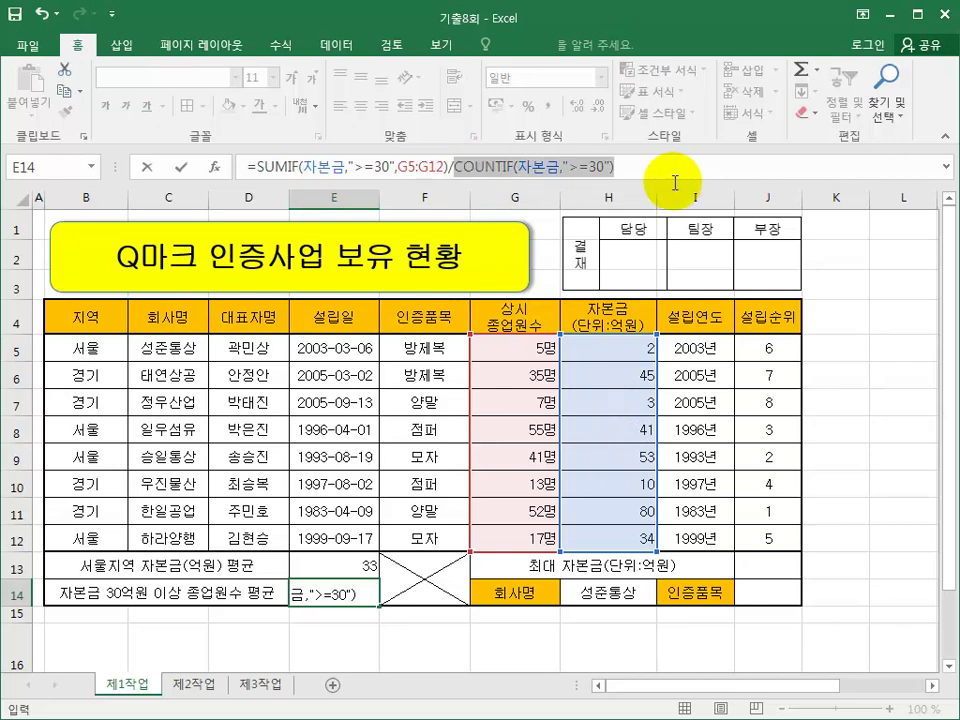
{"action": "left_click", "coordinate": [666, 169]}
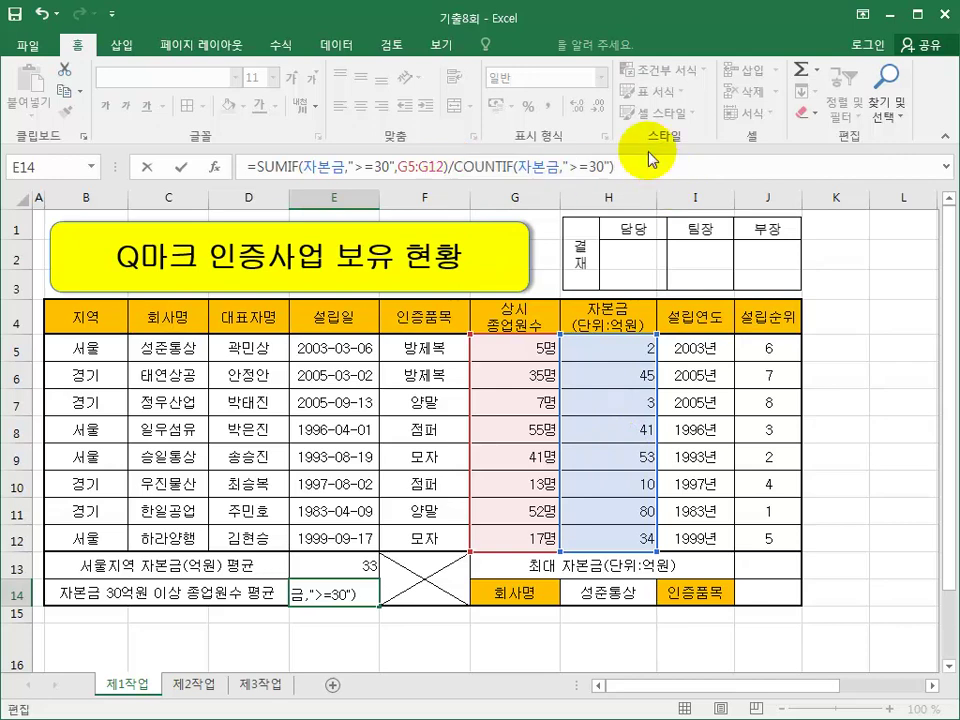
{"action": "key", "text": "Return"}
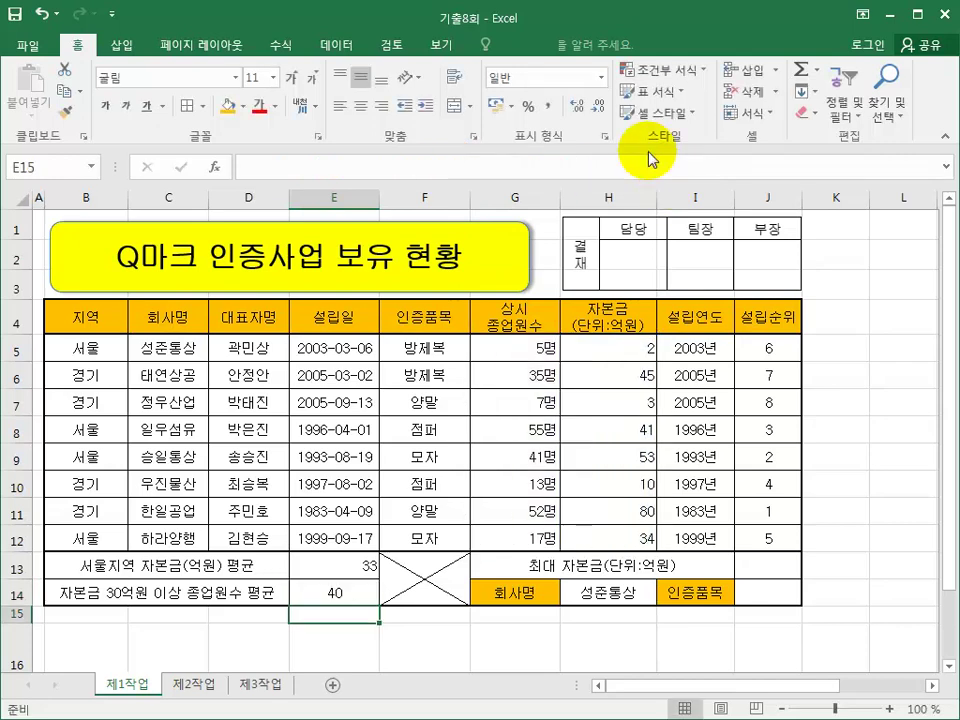
{"action": "left_click", "coordinate": [360, 592]}
{"action": "left_click", "coordinate": [379, 106]}
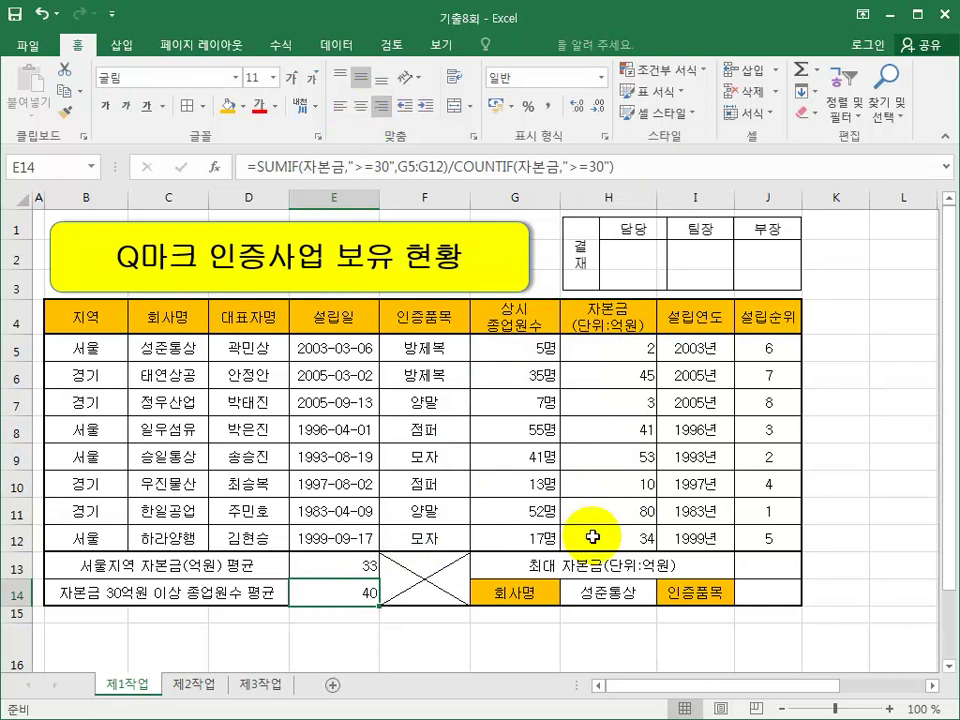
- Enter the formula =MAX(자본금) in J13 for the maximum capital and right-align the cell
{"action": "left_click", "coordinate": [764, 569]}
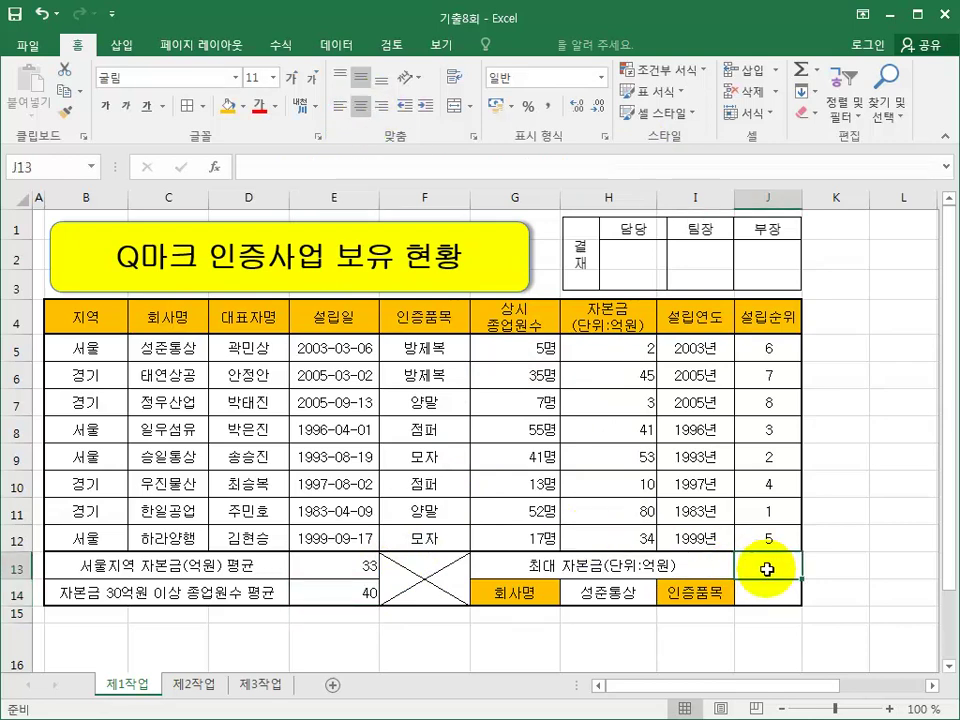
{"action": "left_click", "coordinate": [818, 74]}
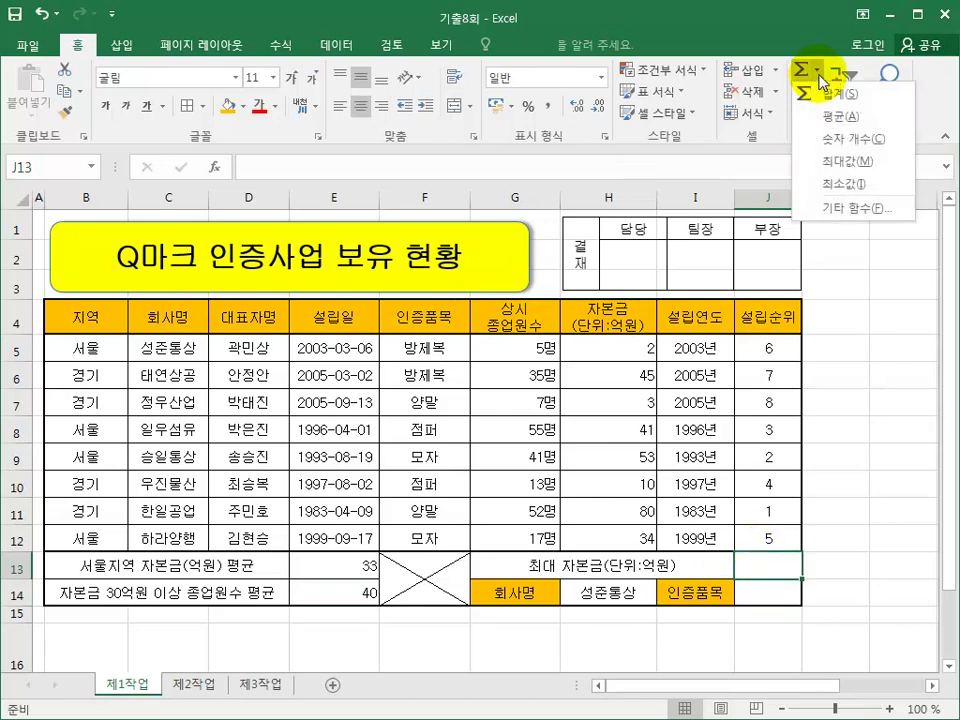
{"action": "left_click", "coordinate": [845, 170]}
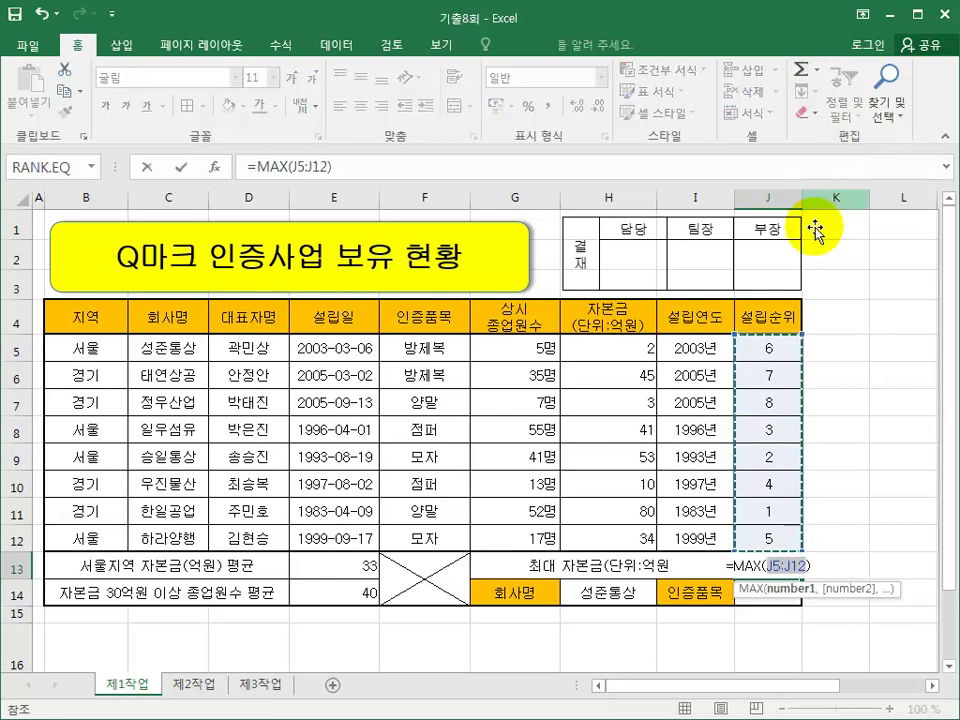
{"action": "left_click_drag", "start_coordinate": [620, 348], "coordinate": [620, 536]}
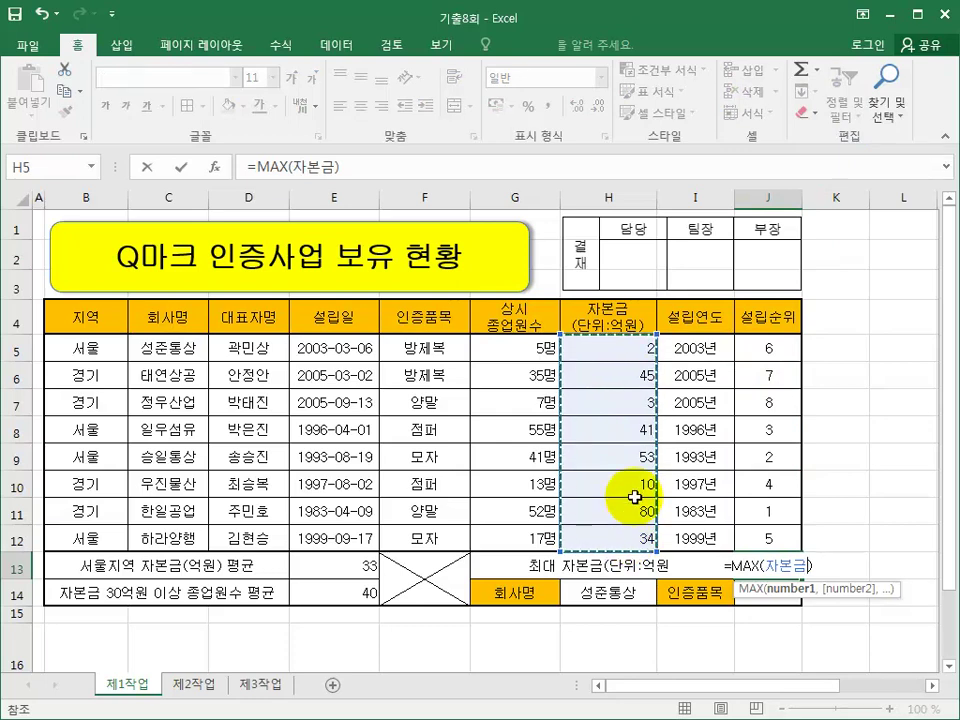
{"action": "key", "text": "Return"}
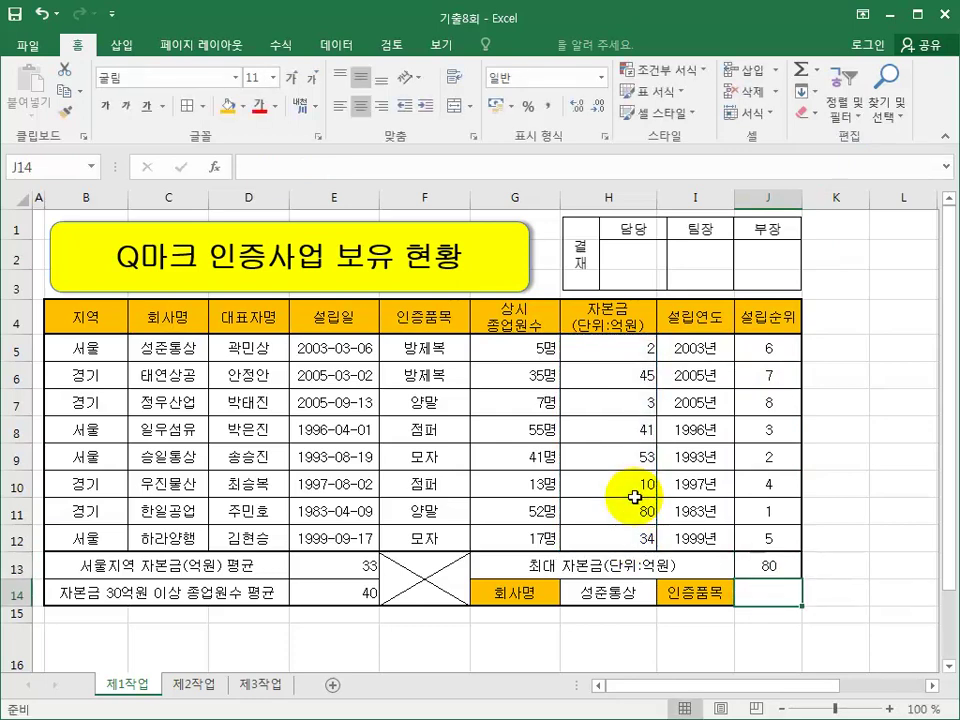
{"action": "left_click", "coordinate": [766, 565]}
{"action": "left_click", "coordinate": [372, 114]}
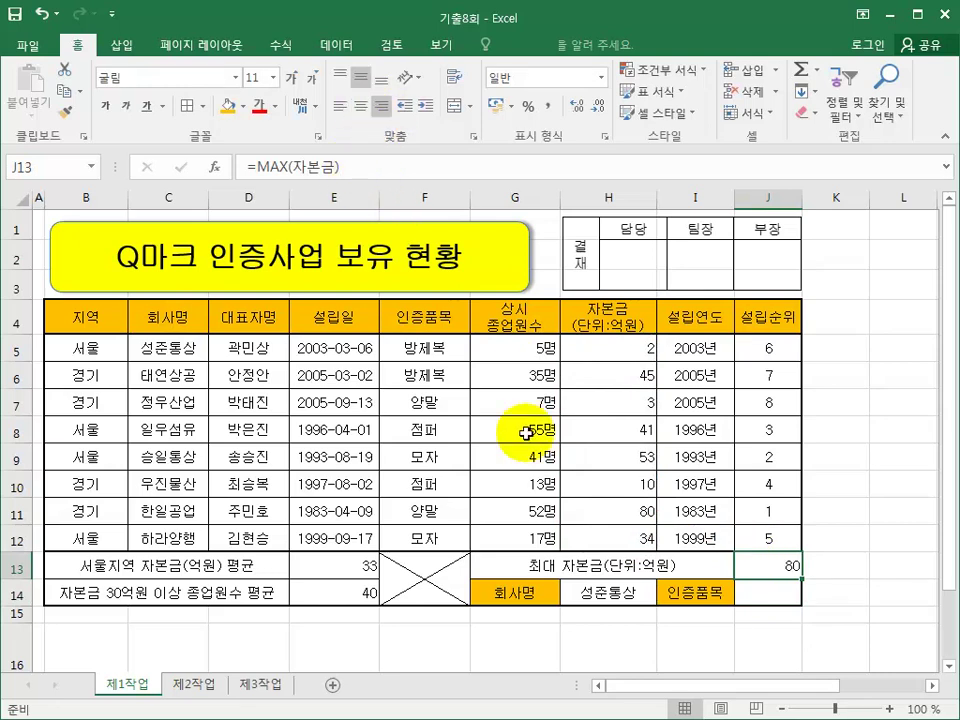
- Enter the formula =VLOOKUP(H14,C5:F12,4,FALSE) in J14 to look up the 인증품목 of the company in H14
{"action": "left_click", "coordinate": [760, 594]}
{"action": "left_click_drag", "start_coordinate": [446, 347], "coordinate": [446, 539]}
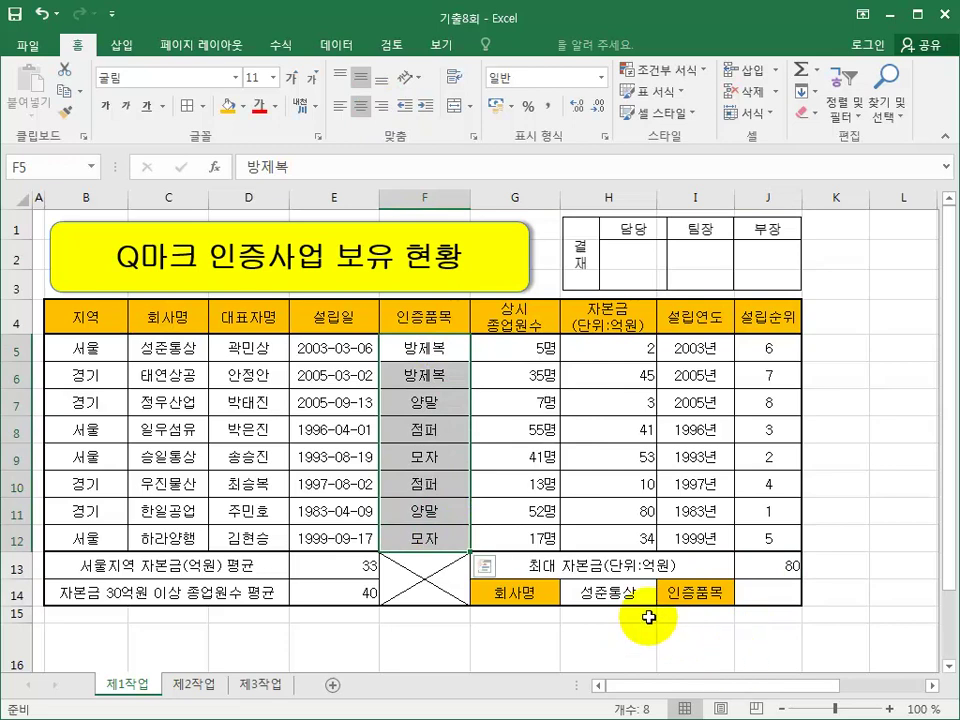
{"action": "left_click", "coordinate": [624, 596]}
{"action": "left_click", "coordinate": [772, 597]}
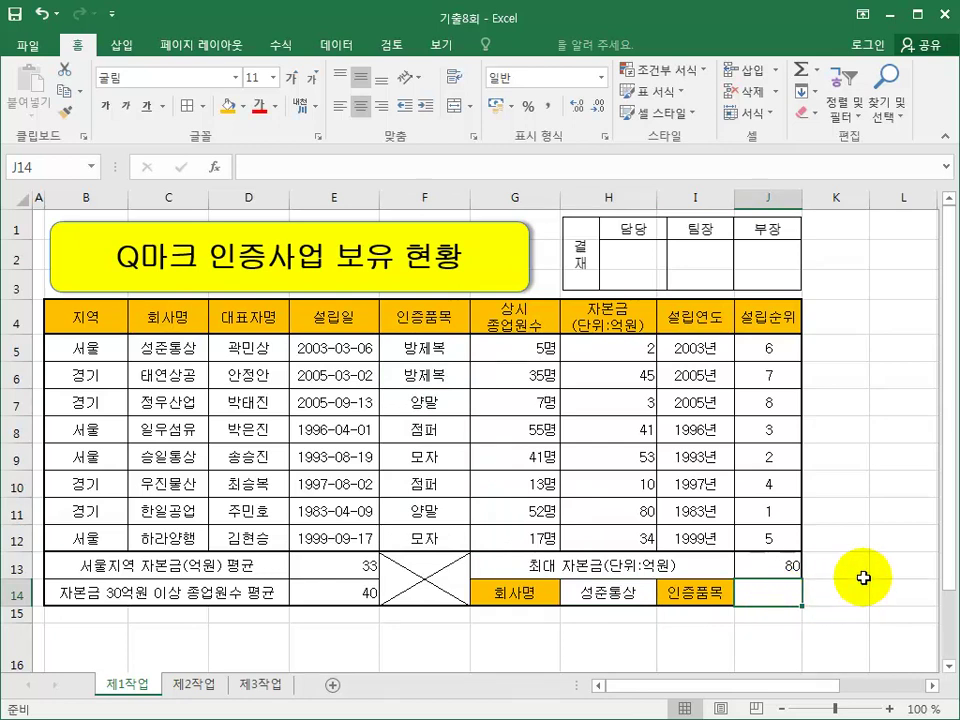
{"action": "type", "text": "=v"}
{"action": "type", "text": "l"}
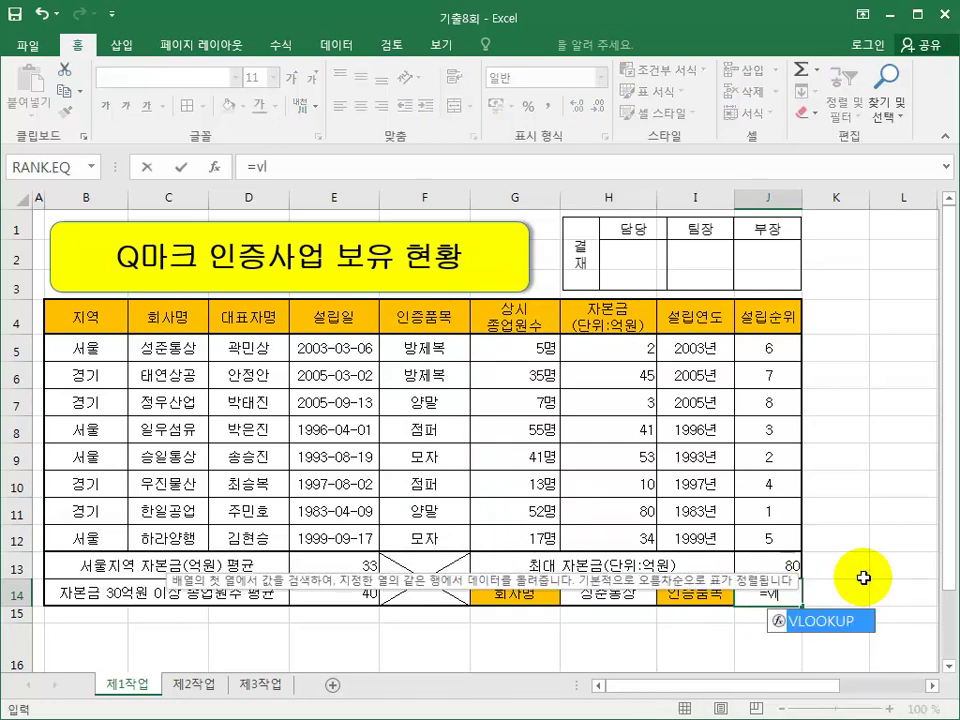
{"action": "double_click", "coordinate": [815, 622]}
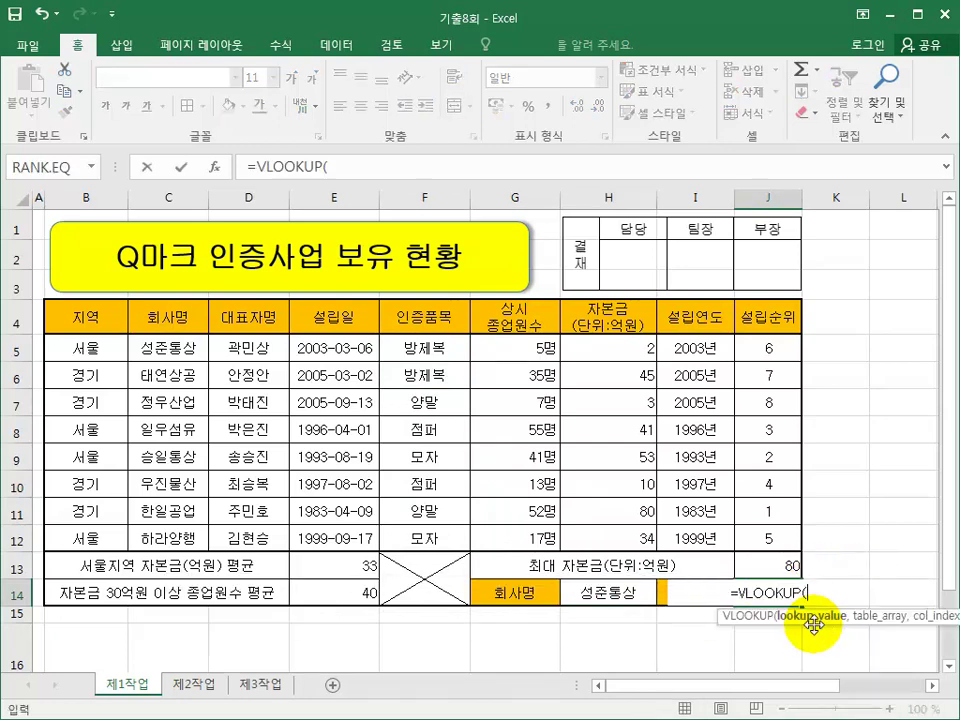
{"action": "left_click", "coordinate": [600, 597]}
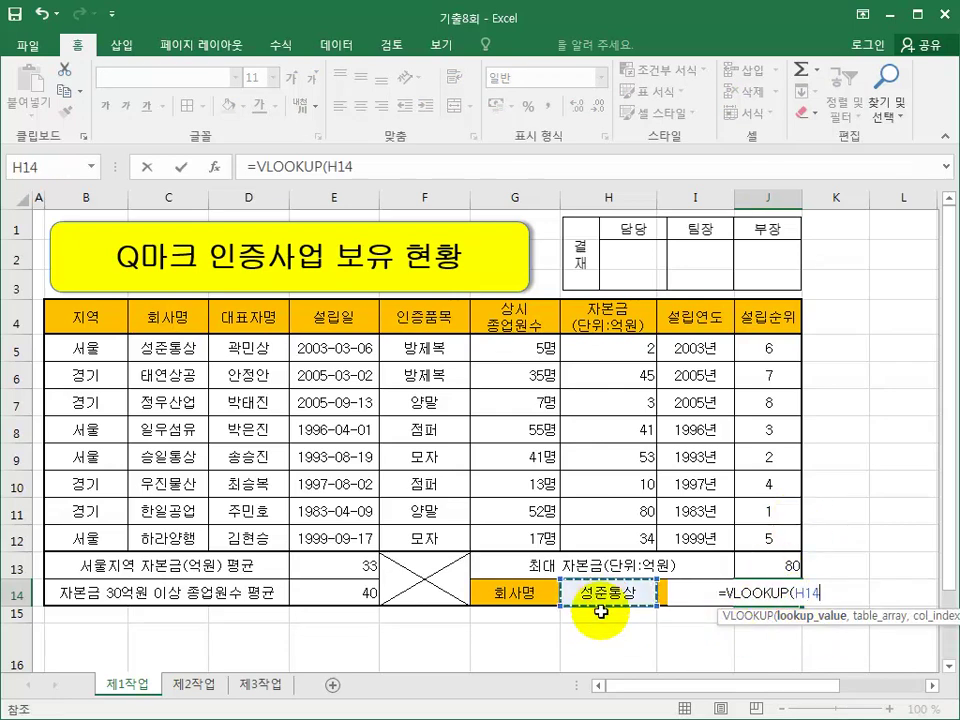
{"action": "type", "text": ","}
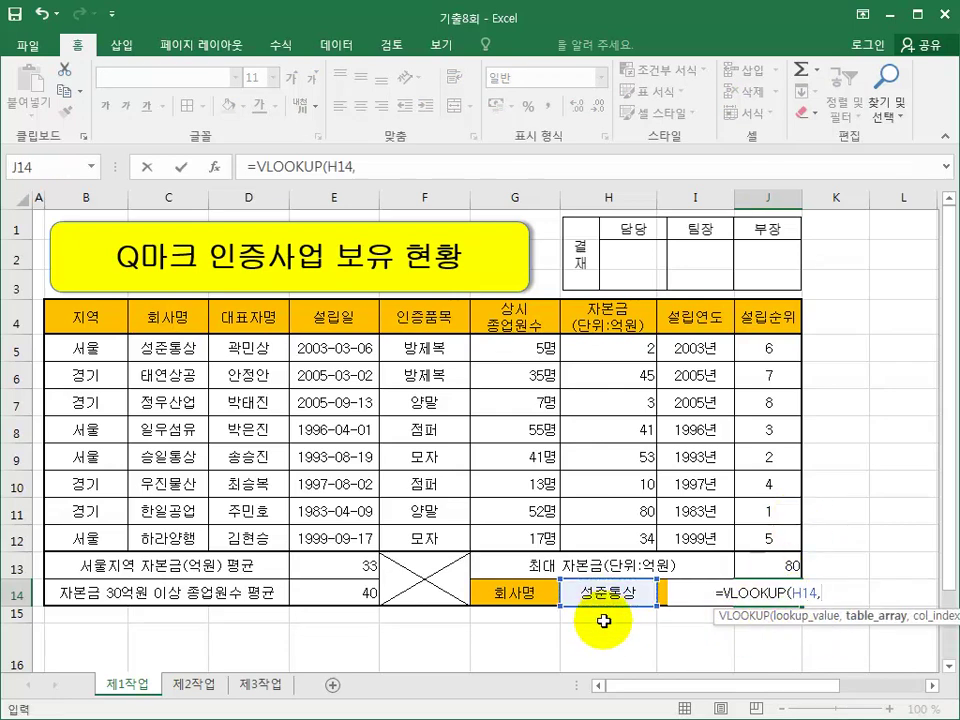
{"action": "left_click_drag", "start_coordinate": [200, 347], "coordinate": [440, 540]}
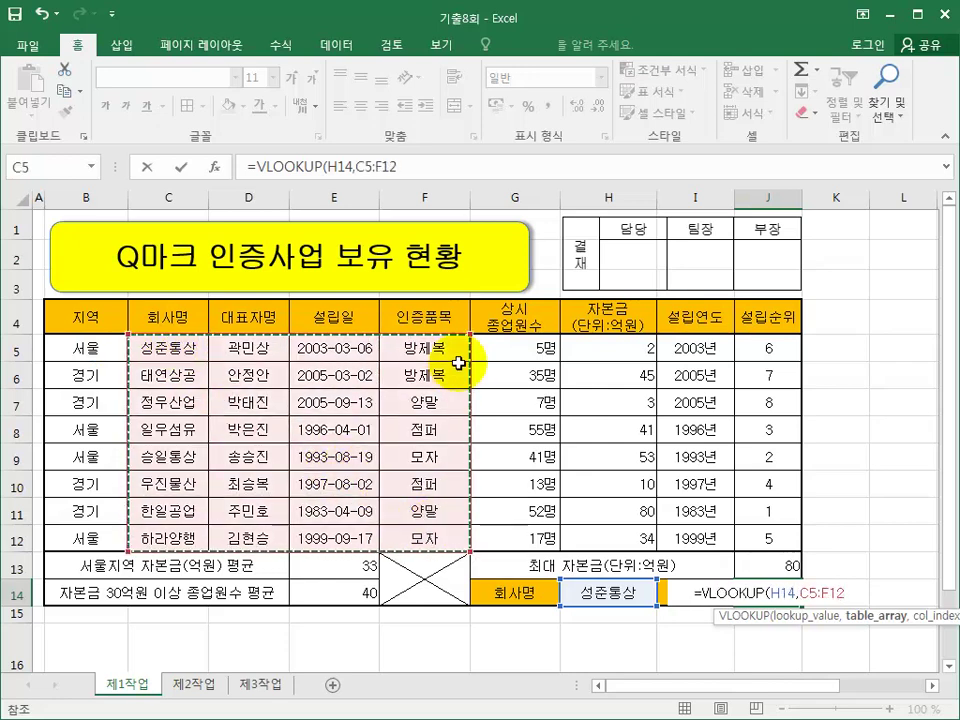
{"action": "type", "text": ","}
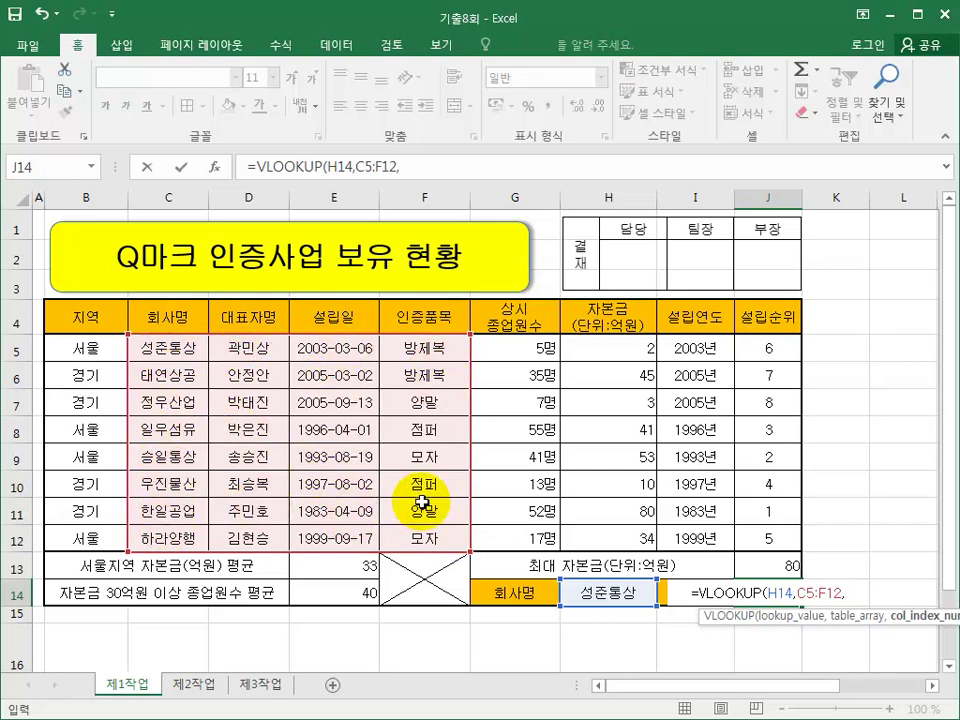
{"action": "type", "text": "4,"}
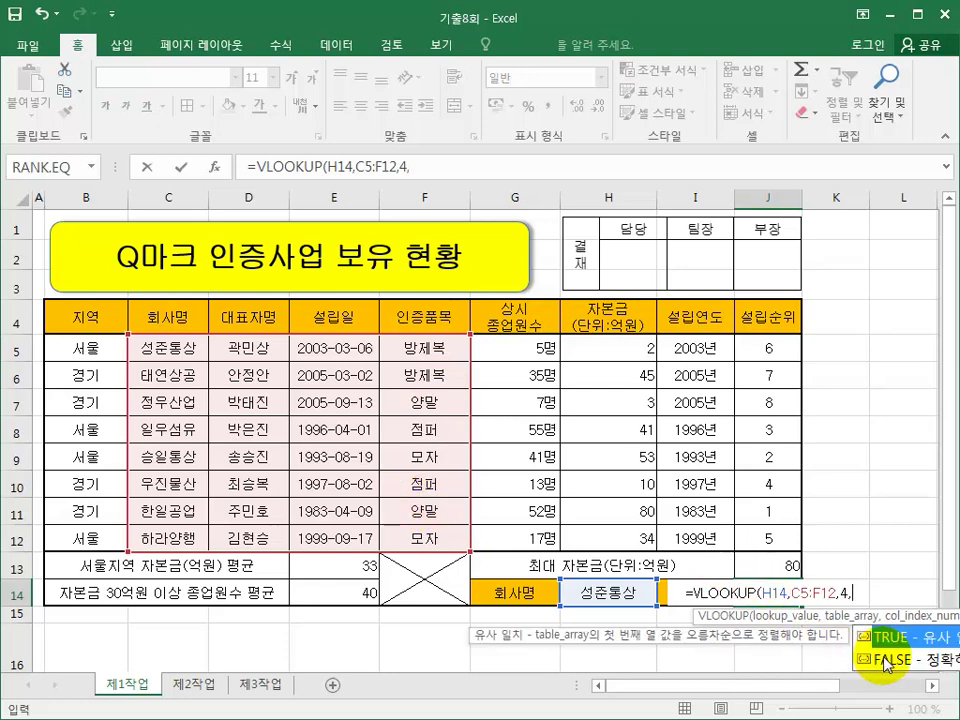
{"action": "double_click", "coordinate": [884, 660]}
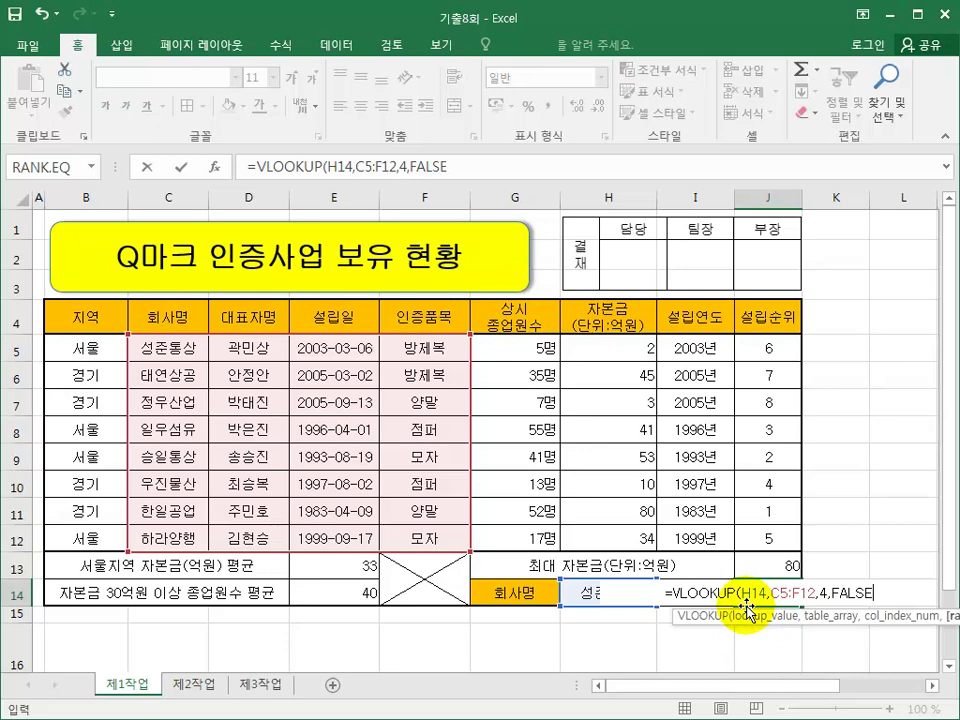
{"action": "type", "text": ")"}
{"action": "key", "text": "Return"}
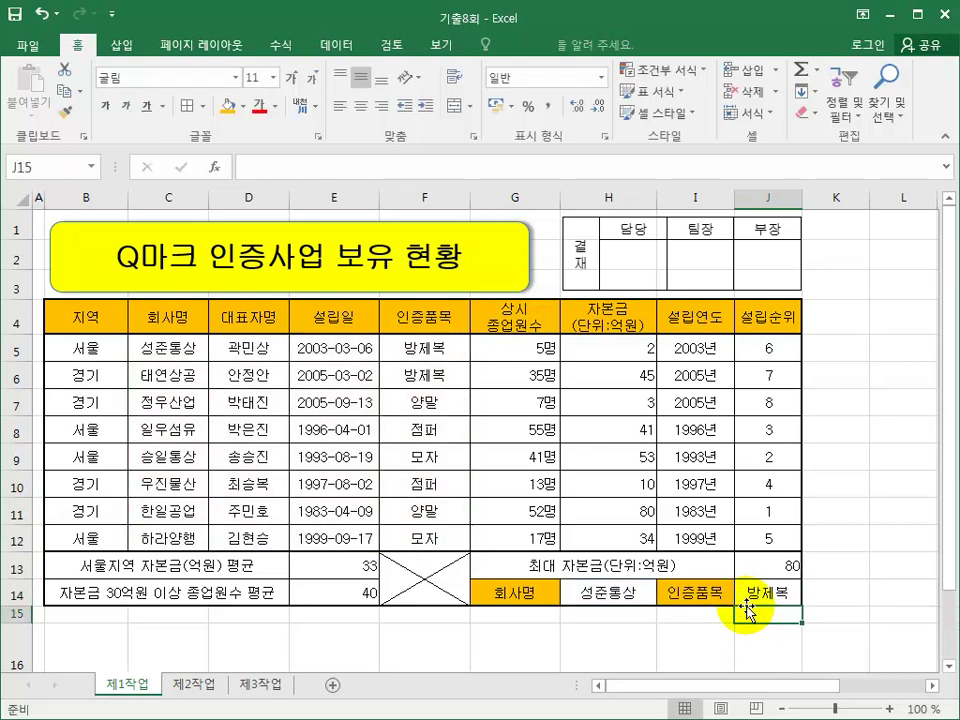
{"action": "left_click", "coordinate": [748, 594]}
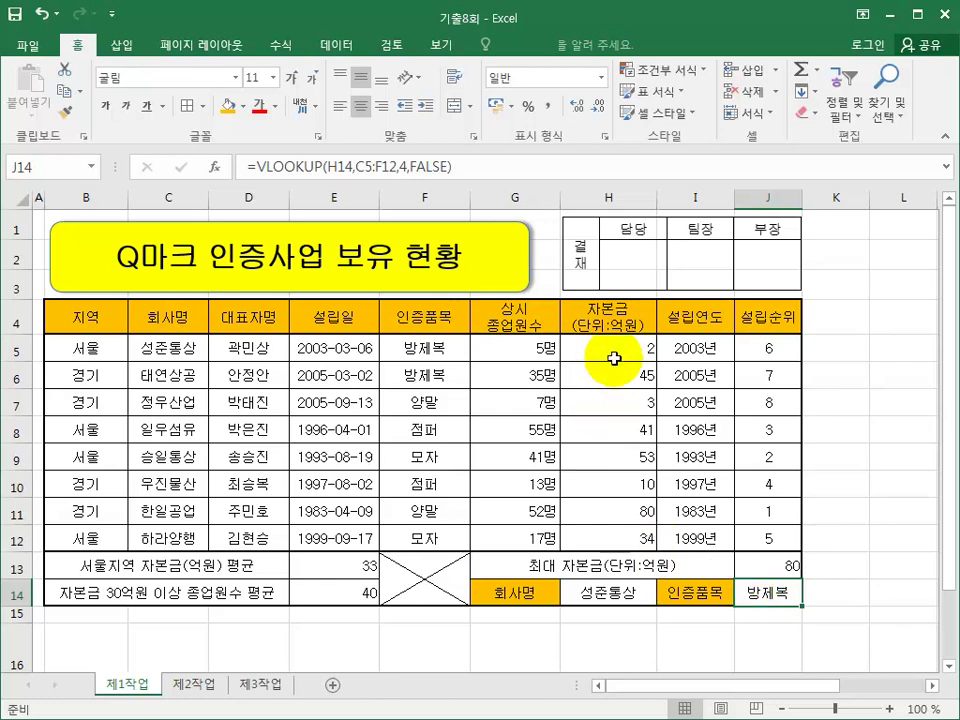
- Apply solid-fill red data bars as conditional formatting to the 자본금 values in H5:H12
{"action": "left_click_drag", "start_coordinate": [613, 350], "coordinate": [602, 541]}
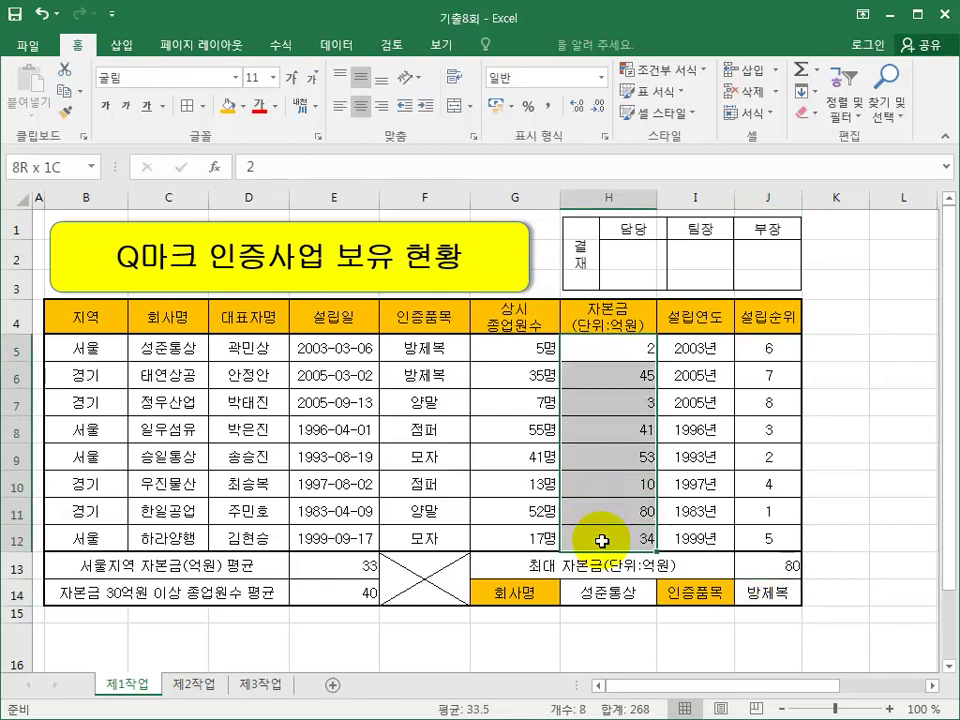
{"action": "left_click", "coordinate": [684, 75]}
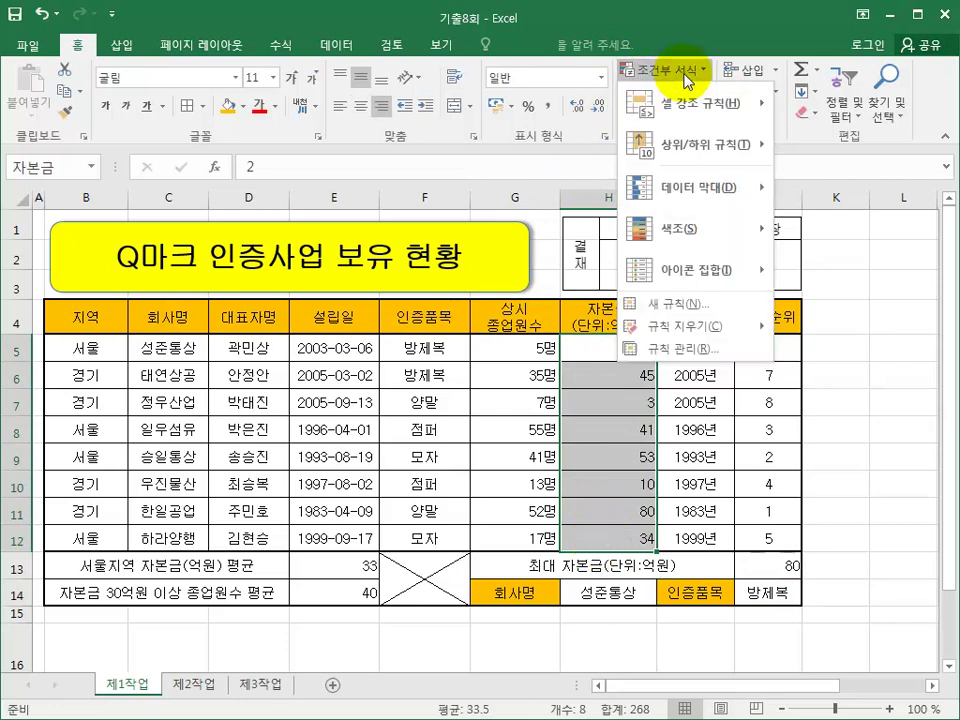
{"action": "mouse_move", "coordinate": [692, 187]}
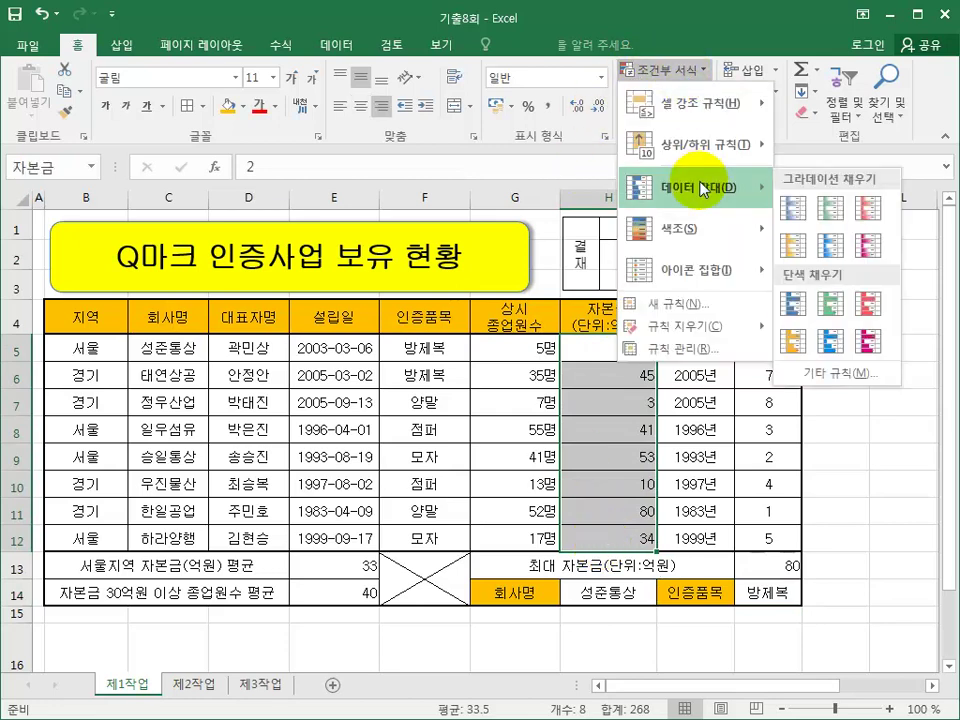
{"action": "left_click", "coordinate": [862, 310]}
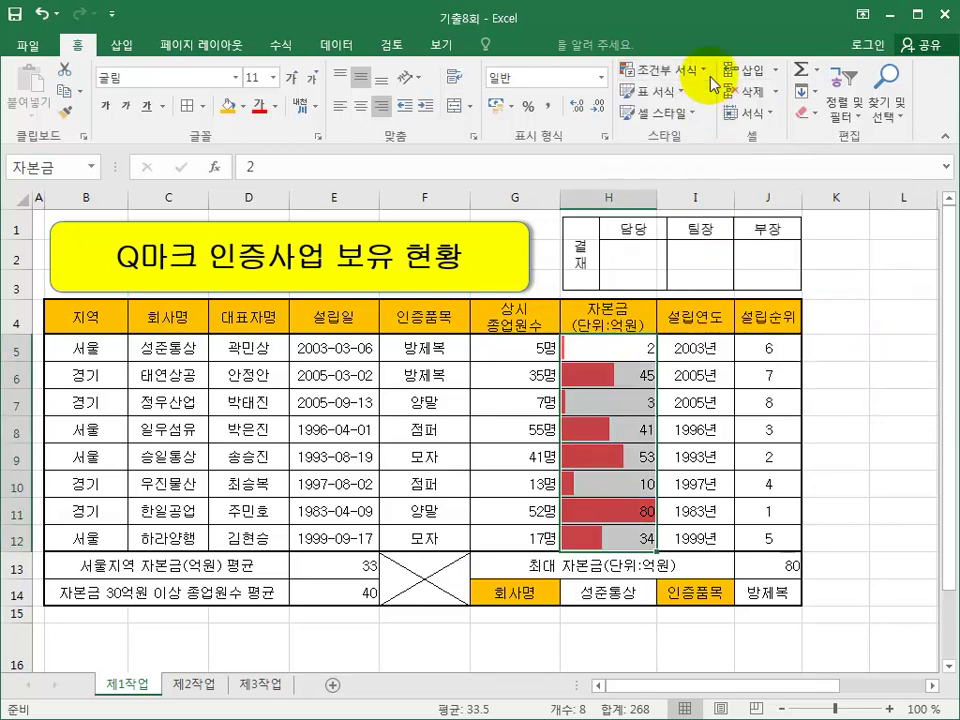
- Edit the data bar rule for H5:H12 to use 최소값 and 최대값 as its bounds and the standard red bar color
{"action": "left_click", "coordinate": [660, 70]}
{"action": "left_click", "coordinate": [698, 350]}
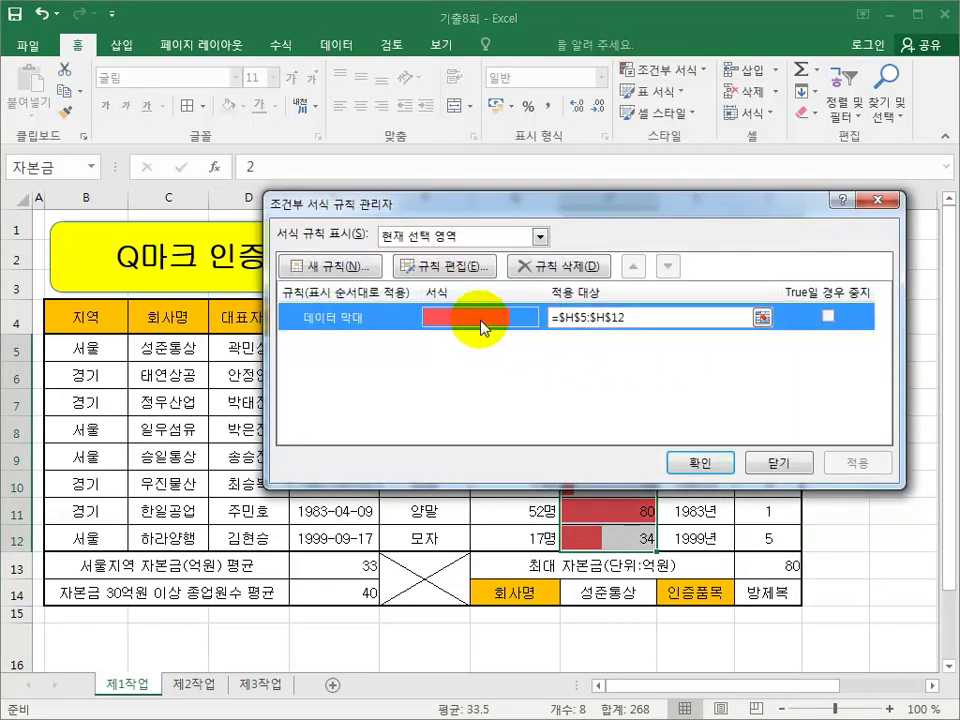
{"action": "left_click", "coordinate": [430, 268]}
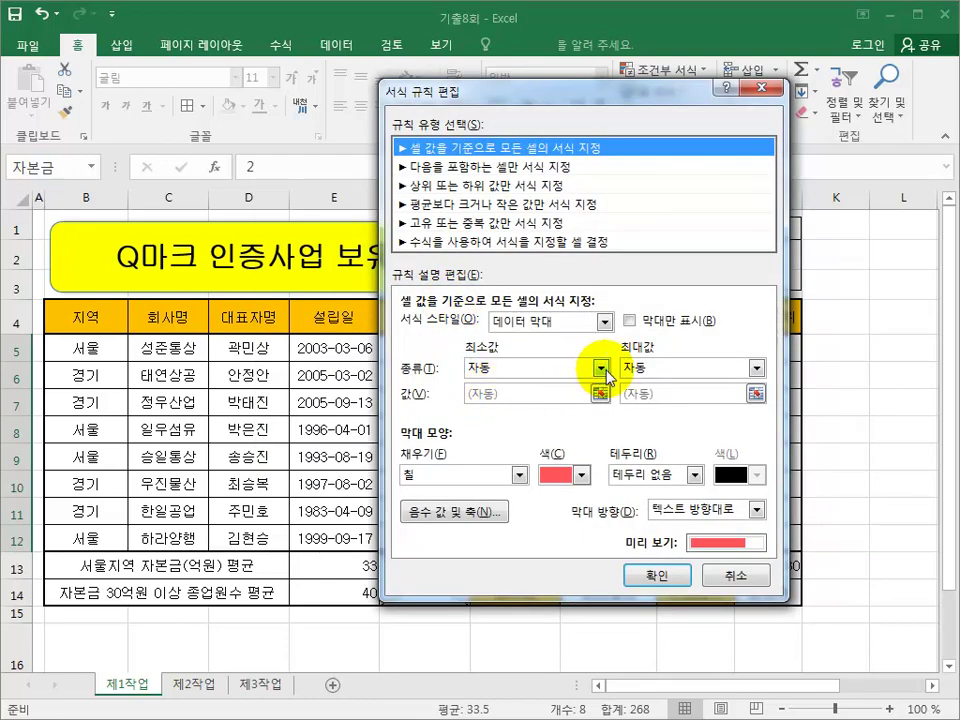
{"action": "left_click", "coordinate": [602, 368]}
{"action": "left_click", "coordinate": [602, 389]}
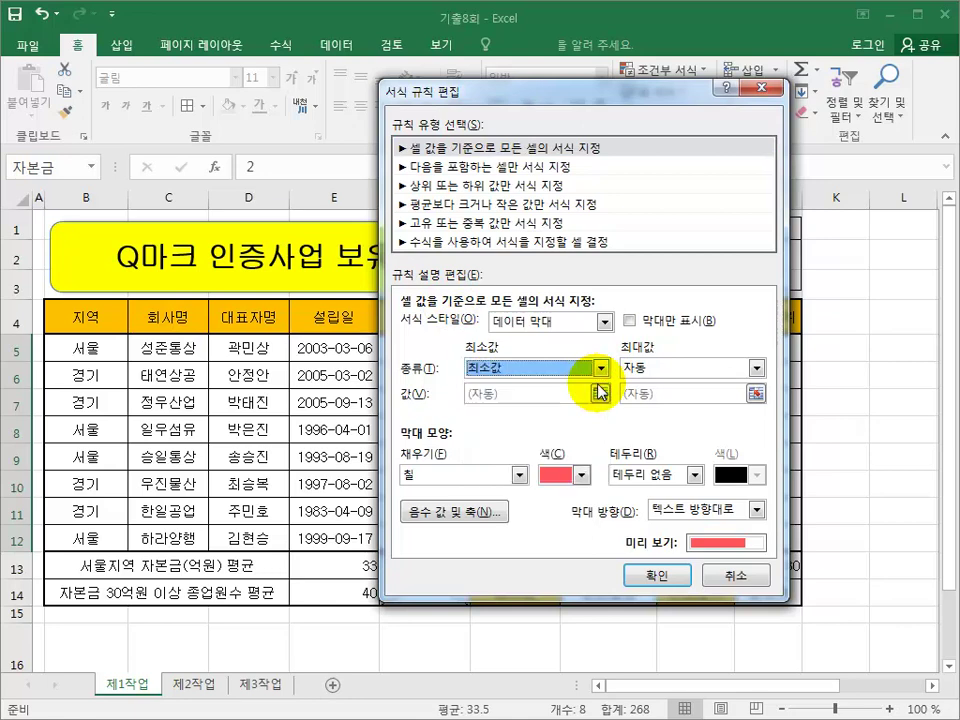
{"action": "left_click", "coordinate": [699, 368]}
{"action": "left_click", "coordinate": [704, 389]}
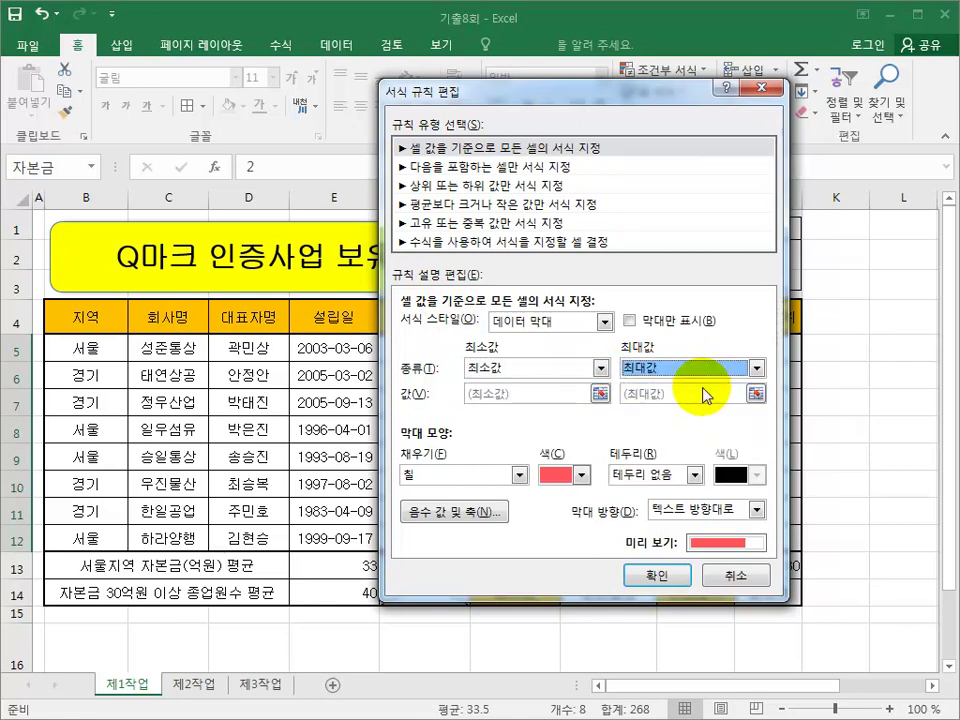
{"action": "left_click", "coordinate": [580, 475]}
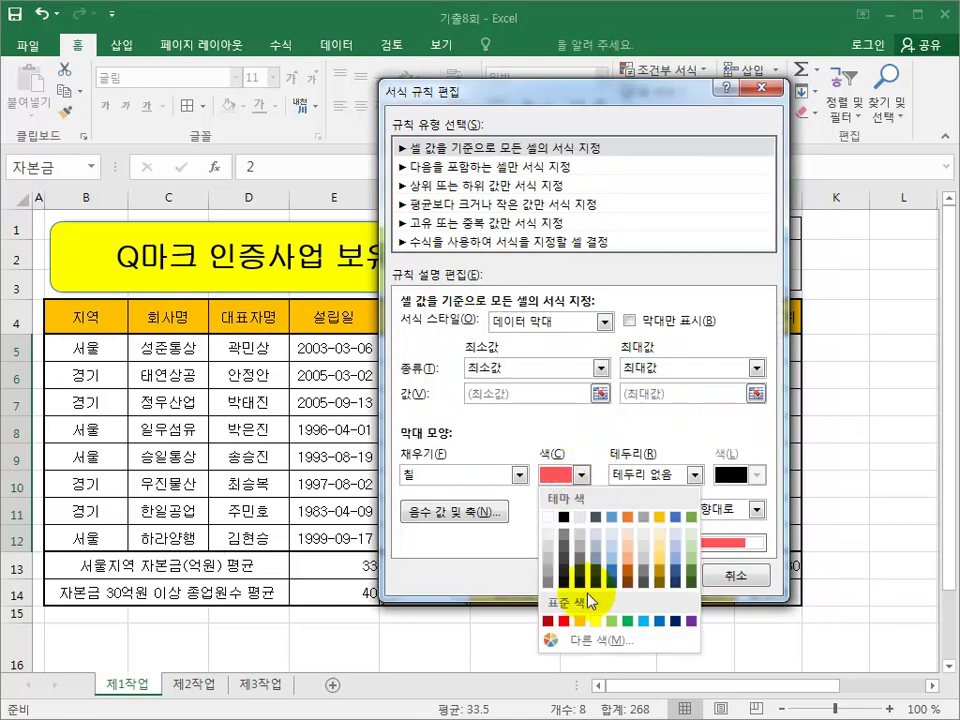
{"action": "left_click", "coordinate": [564, 621]}
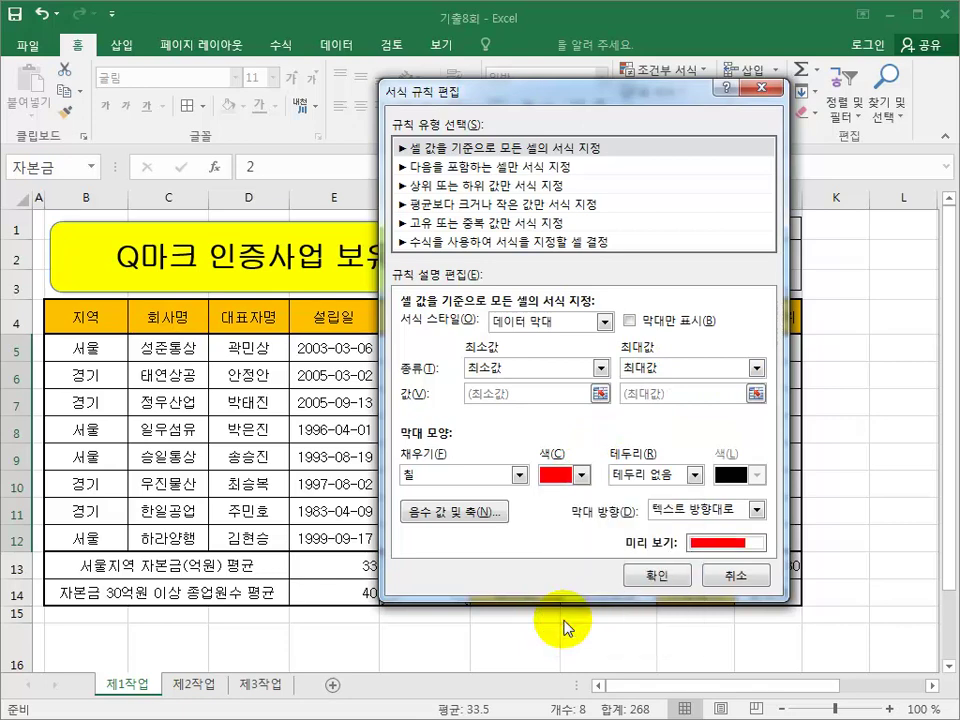
{"action": "left_click", "coordinate": [648, 578]}
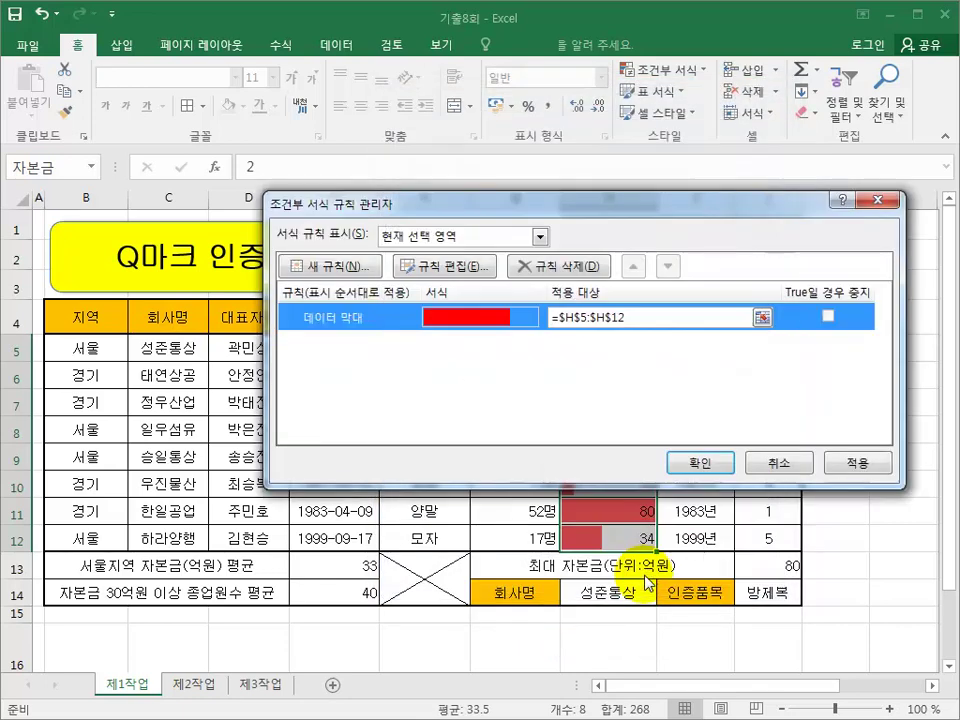
{"action": "left_click", "coordinate": [688, 468]}
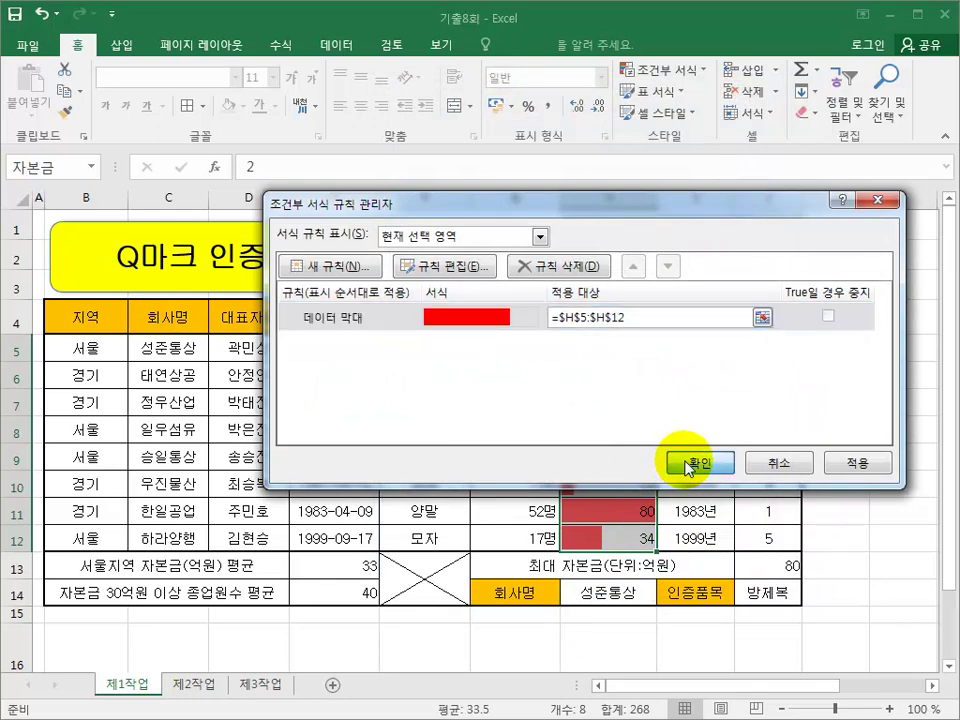
{"action": "left_click", "coordinate": [875, 452]}
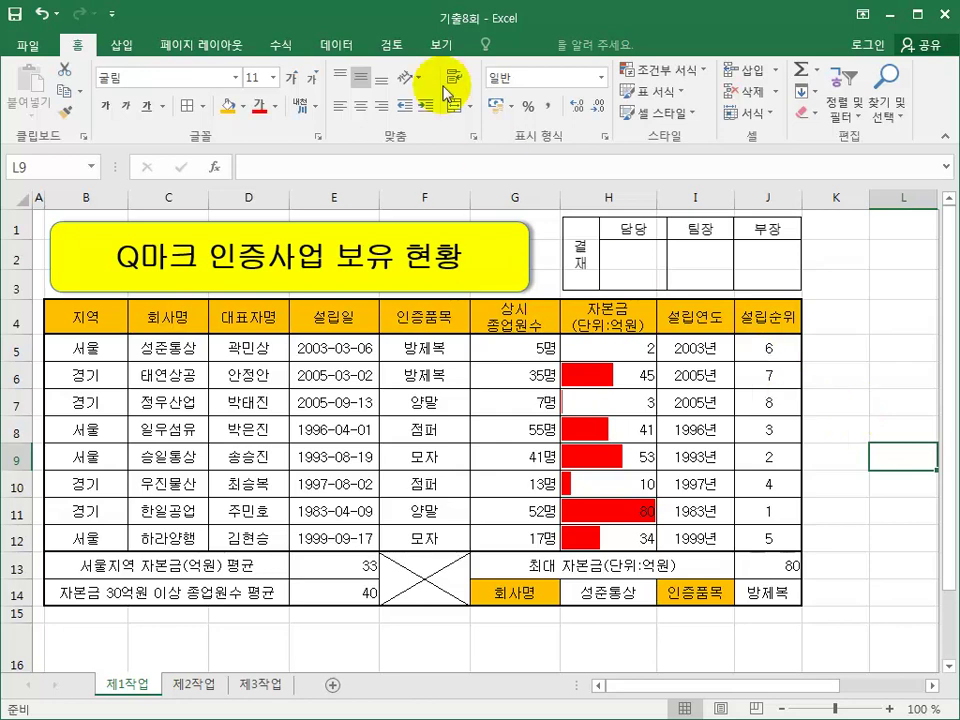
- Copy the table range B4:H12 from the 제1작업 sheet and paste it at B2 of the 제2작업 sheet
{"action": "left_click_drag", "start_coordinate": [81, 320], "coordinate": [605, 535]}
{"action": "key", "text": "ctrl+c"}
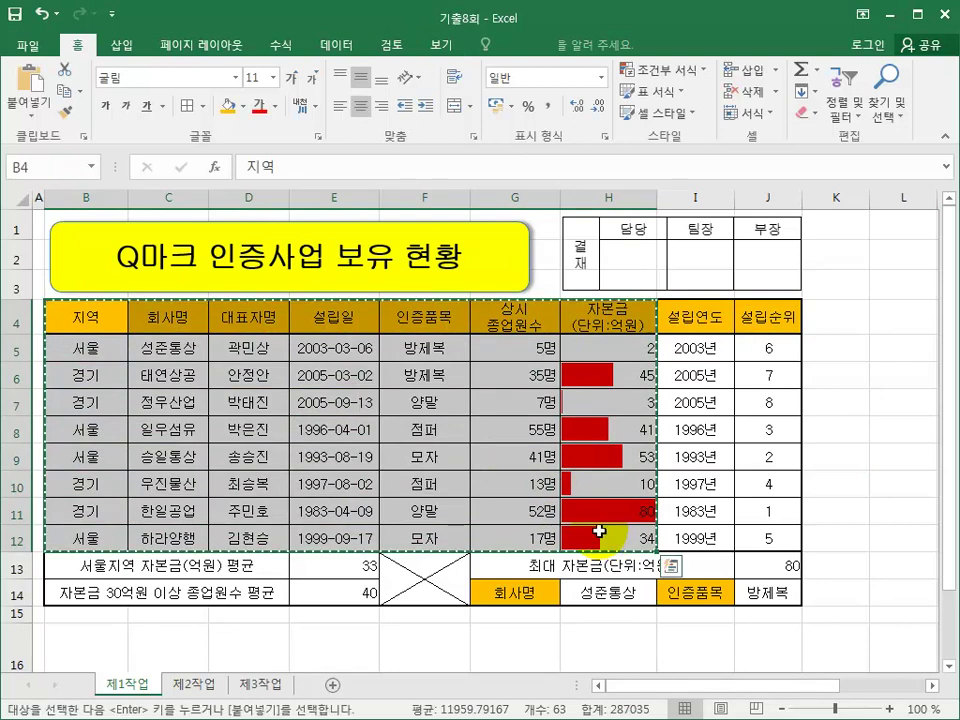
{"action": "left_click", "coordinate": [190, 683]}
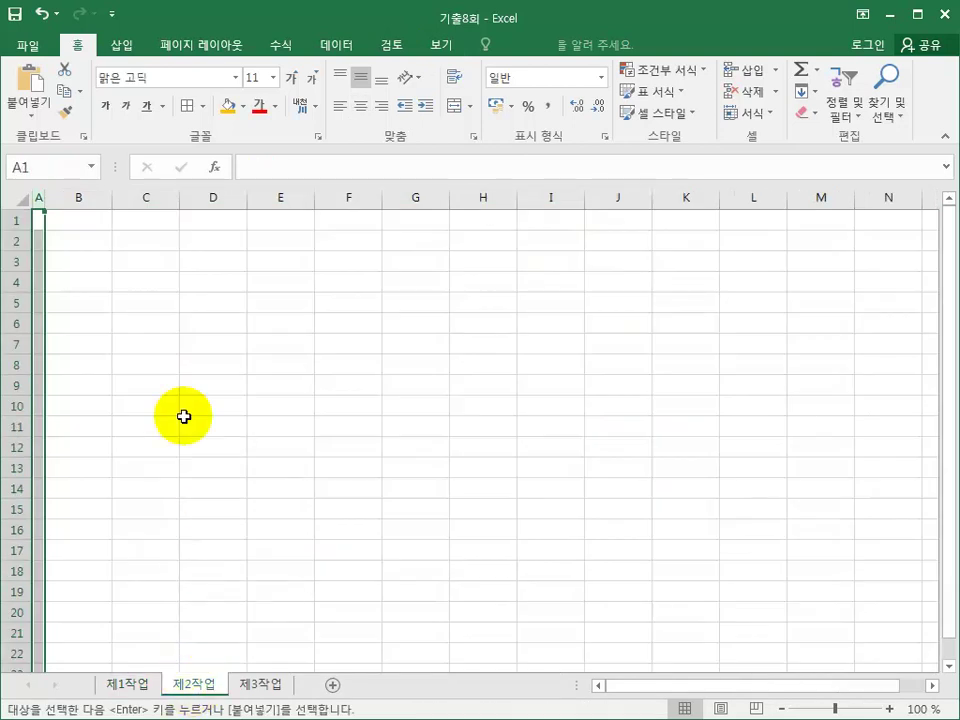
{"action": "left_click", "coordinate": [79, 242]}
{"action": "right_click", "coordinate": [79, 242]}
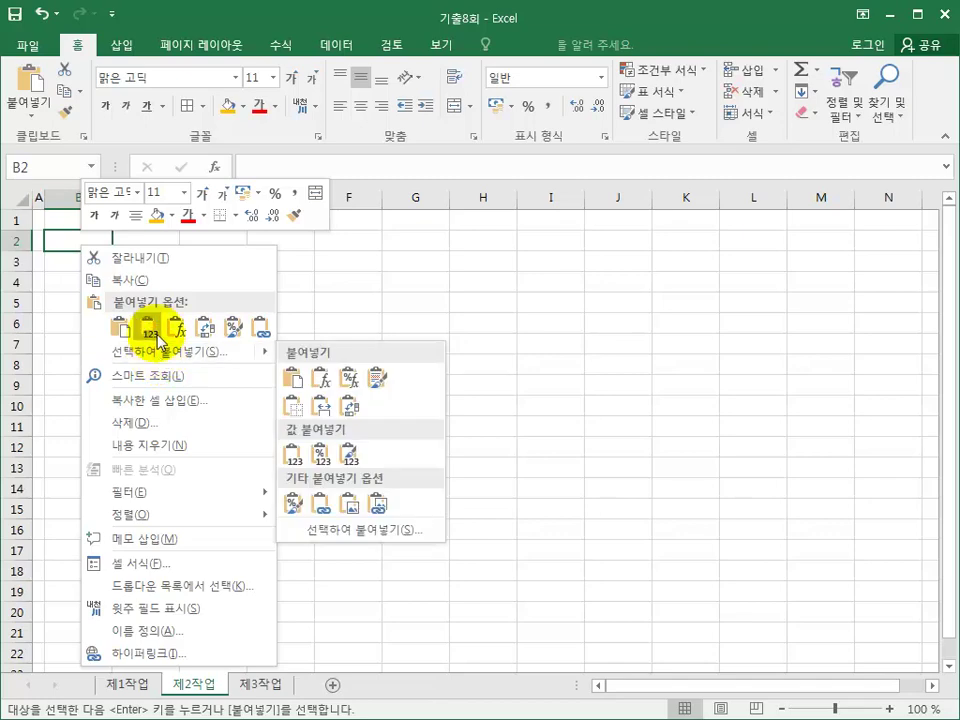
{"action": "left_click", "coordinate": [75, 242]}
{"action": "key", "text": "ctrl+v"}
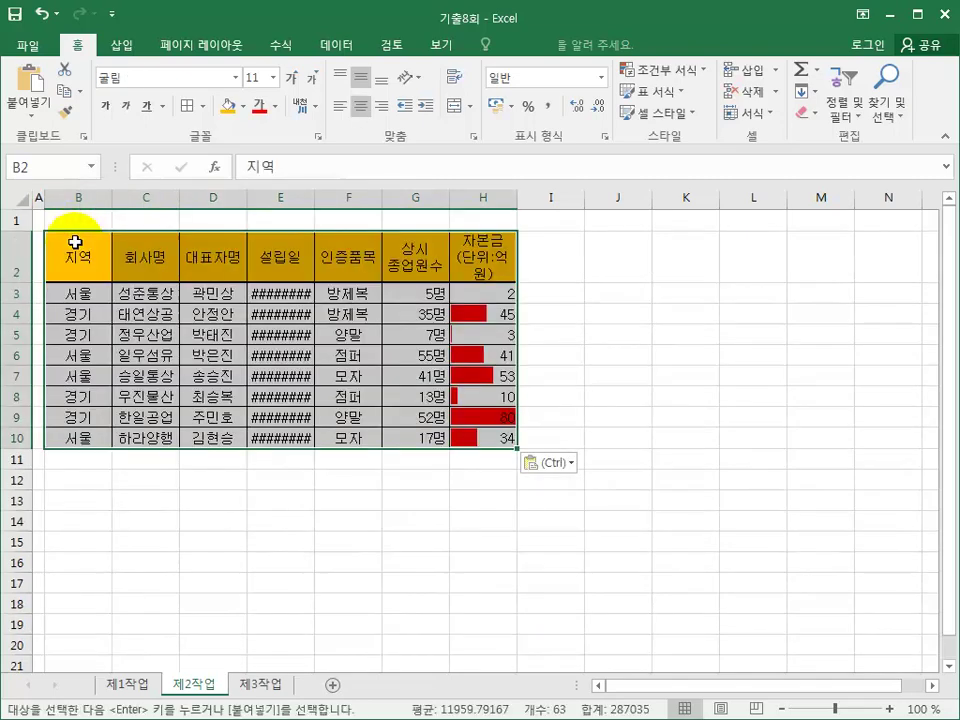
- Paste the source column widths (열 너비) onto the copied table with Paste Special
{"action": "right_click", "coordinate": [187, 262]}
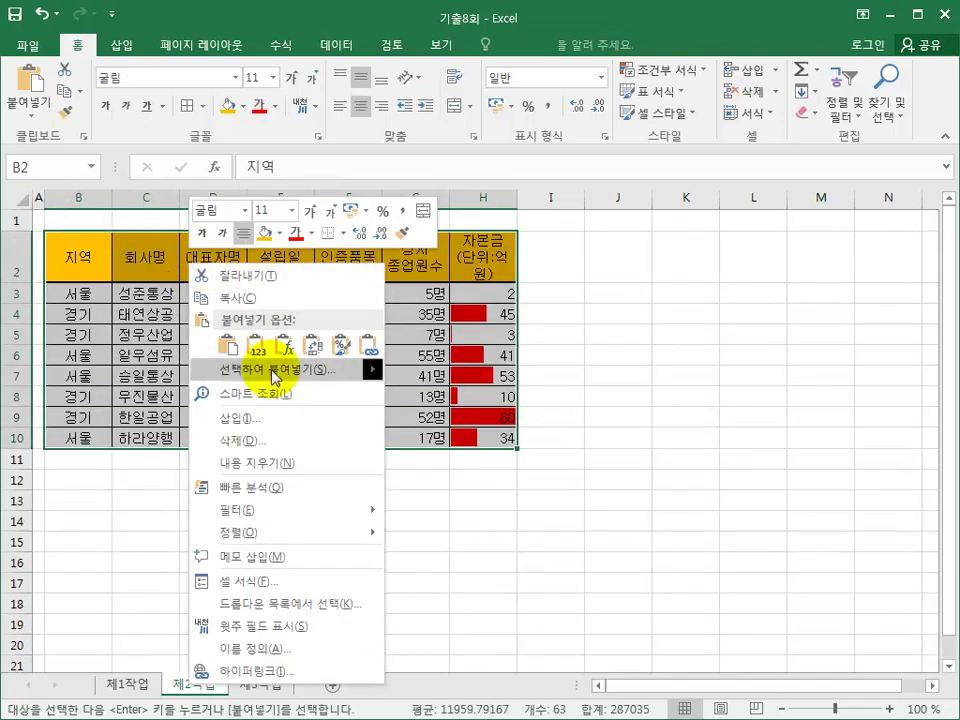
{"action": "left_click", "coordinate": [274, 368]}
{"action": "left_click", "coordinate": [316, 292]}
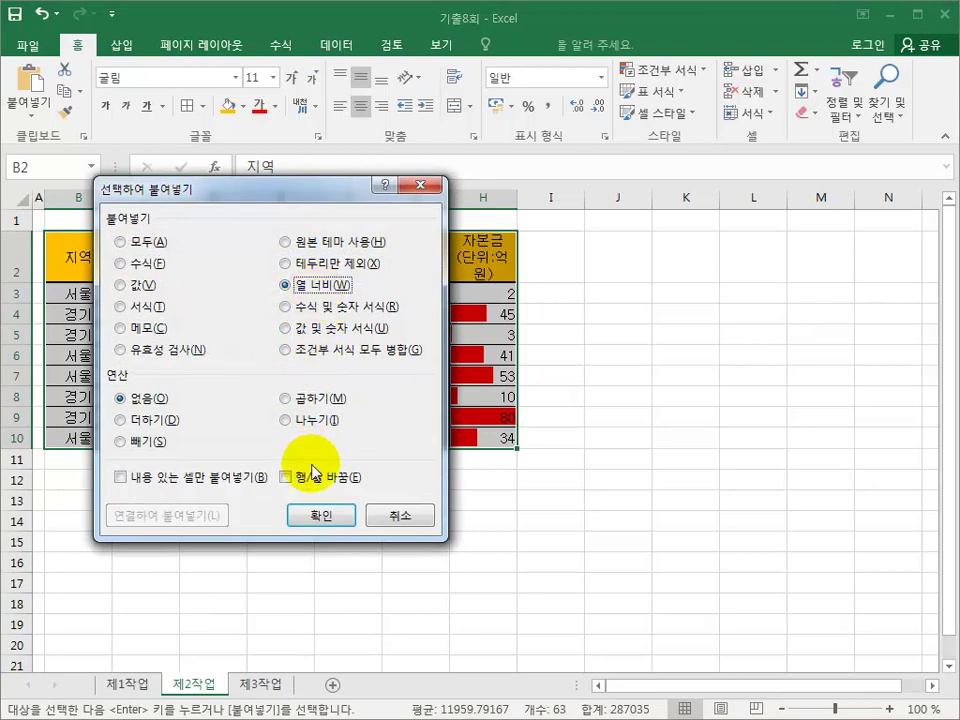
{"action": "left_click", "coordinate": [318, 515]}
{"action": "left_click", "coordinate": [456, 508]}
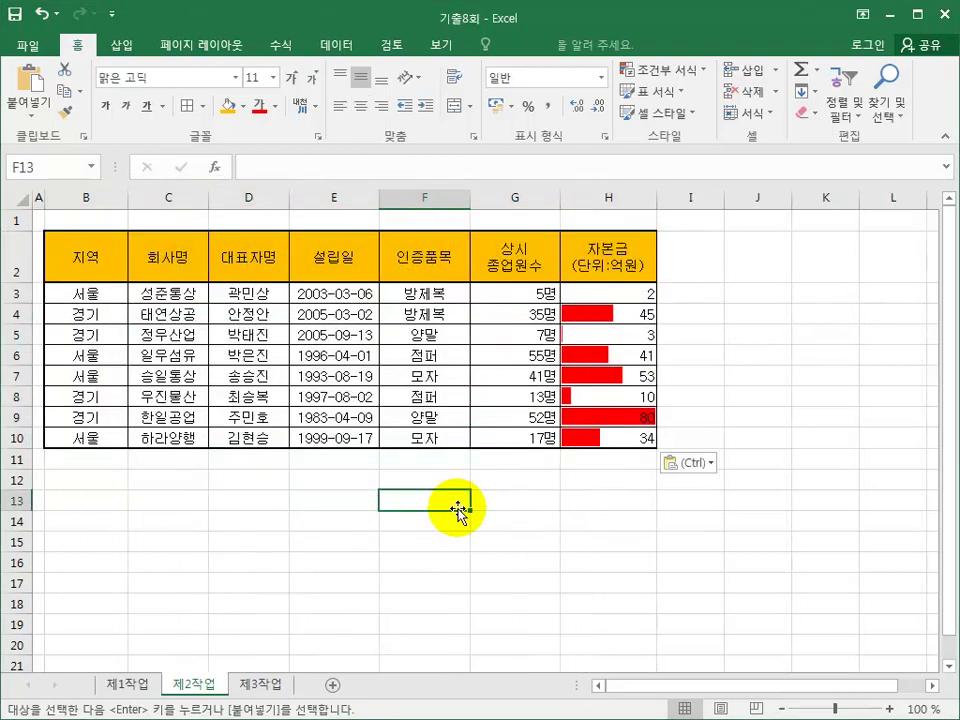
- Merge and center B11:G11 below the table and enter the label 서울 지역의 자본금 평균(단위:억원)
{"action": "left_click_drag", "start_coordinate": [100, 462], "coordinate": [503, 451]}
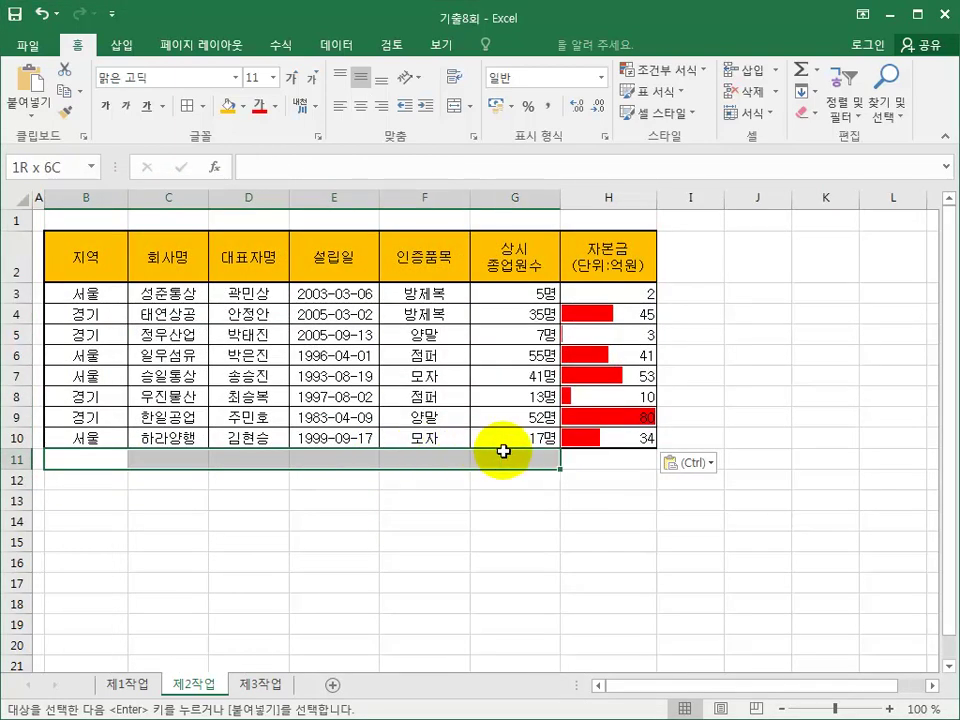
{"action": "left_click", "coordinate": [450, 106]}
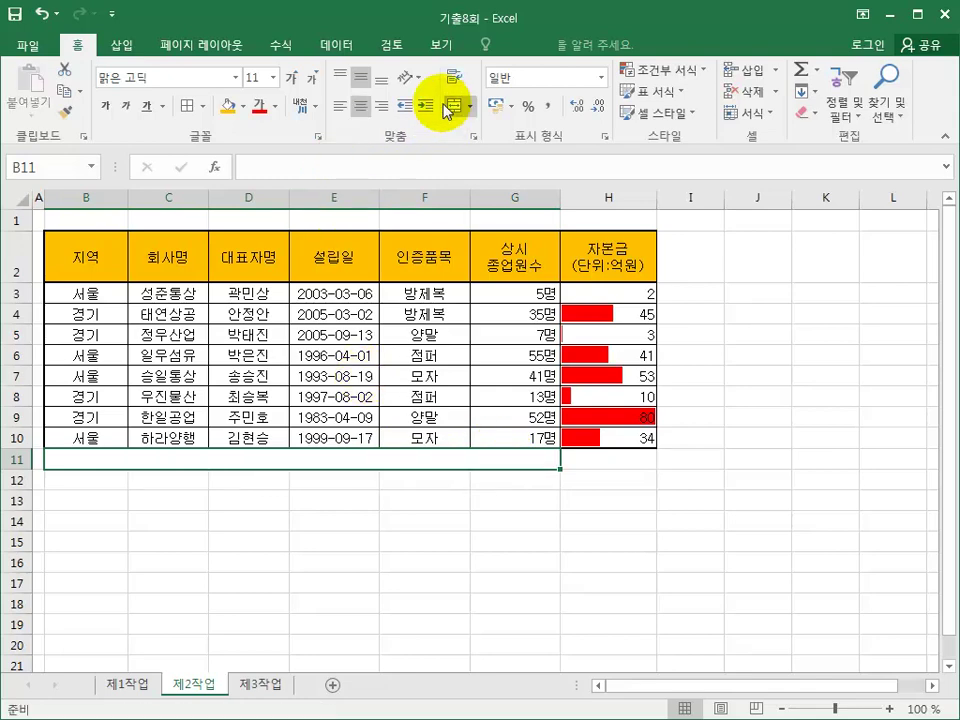
{"action": "type", "text": "tjd"}
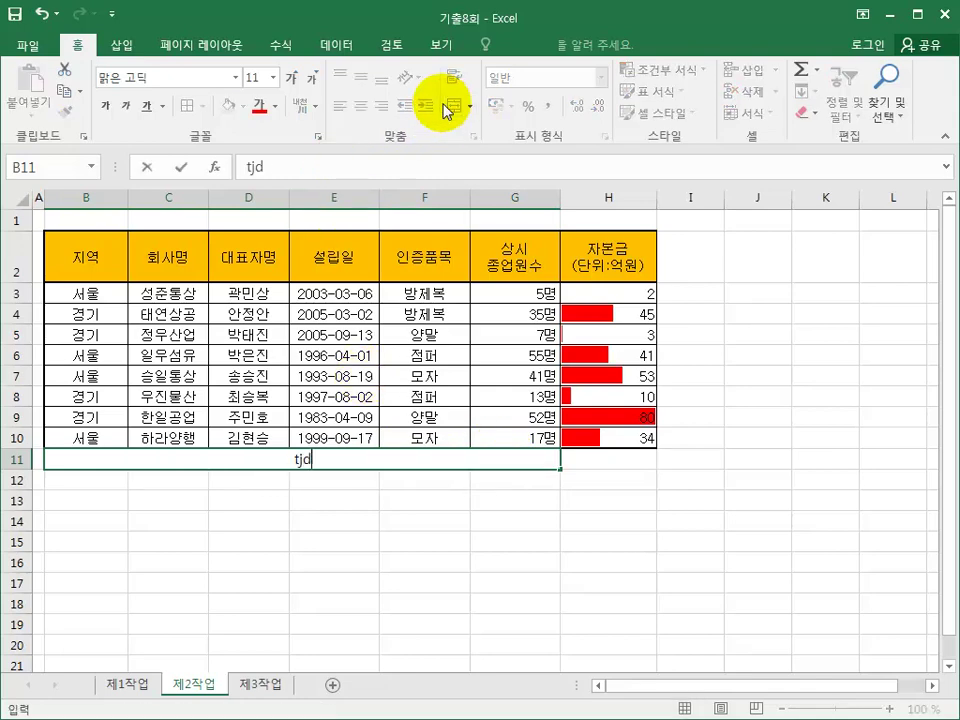
{"action": "type", "text": "nf wldurdml wk"}
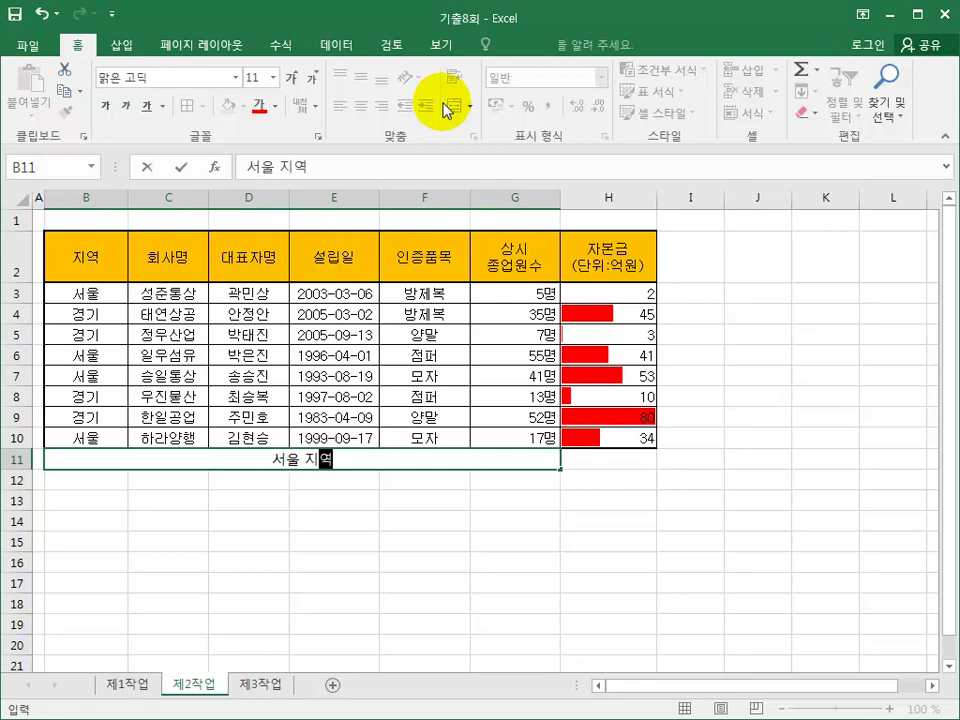
{"action": "type", "text": "qhsrma vudrbs(ek"}
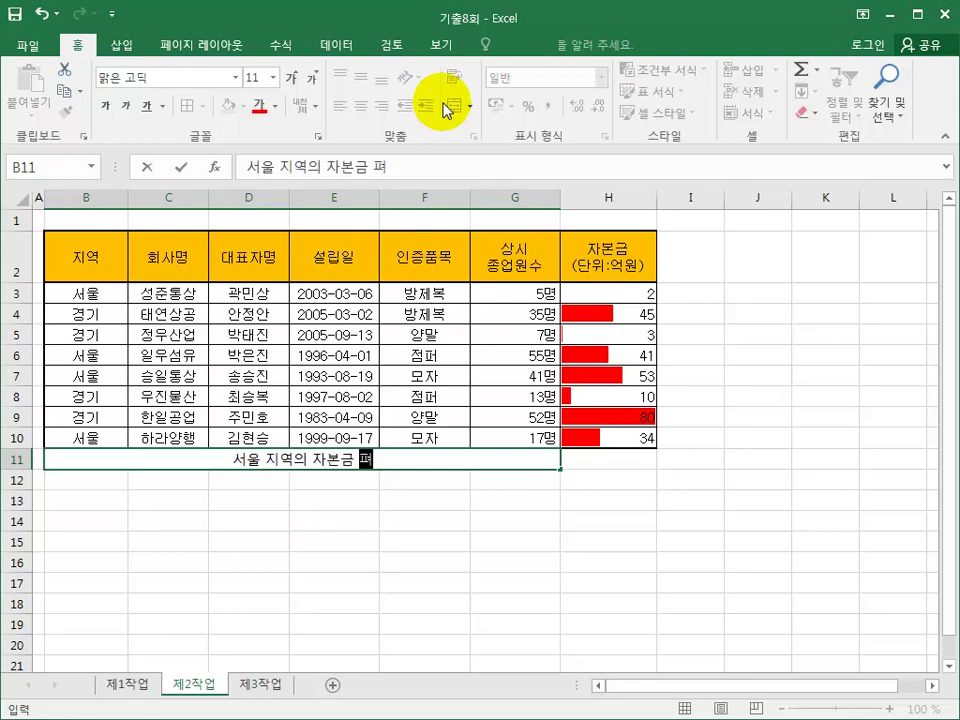
{"action": "type", "text": "sdnl"}
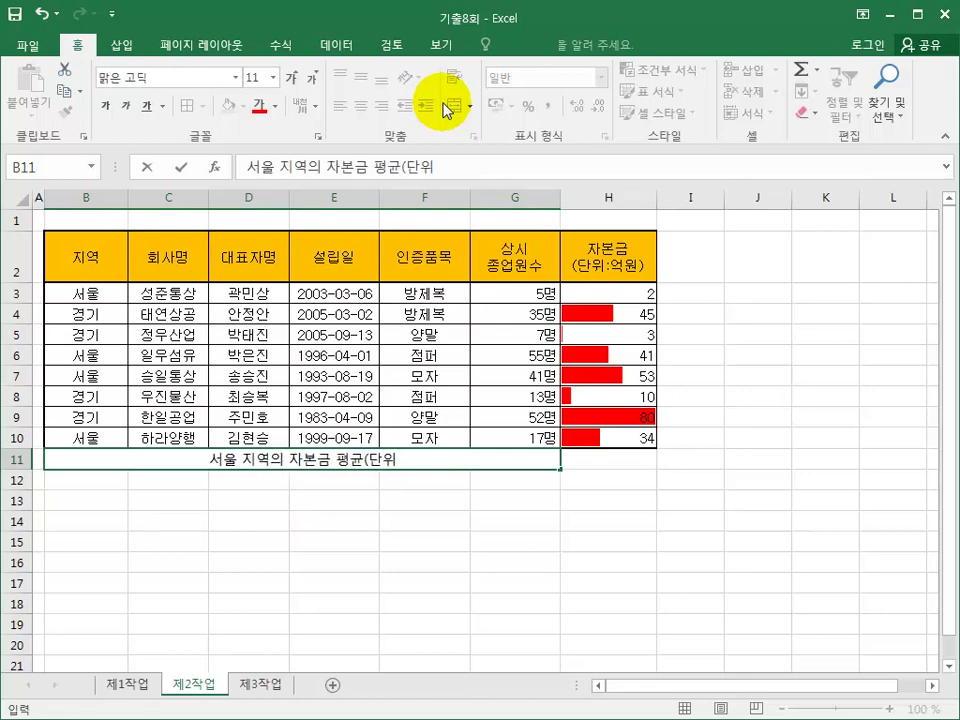
{"action": "type", "text": ":djrdnjs)"}
{"action": "key", "text": "Return"}
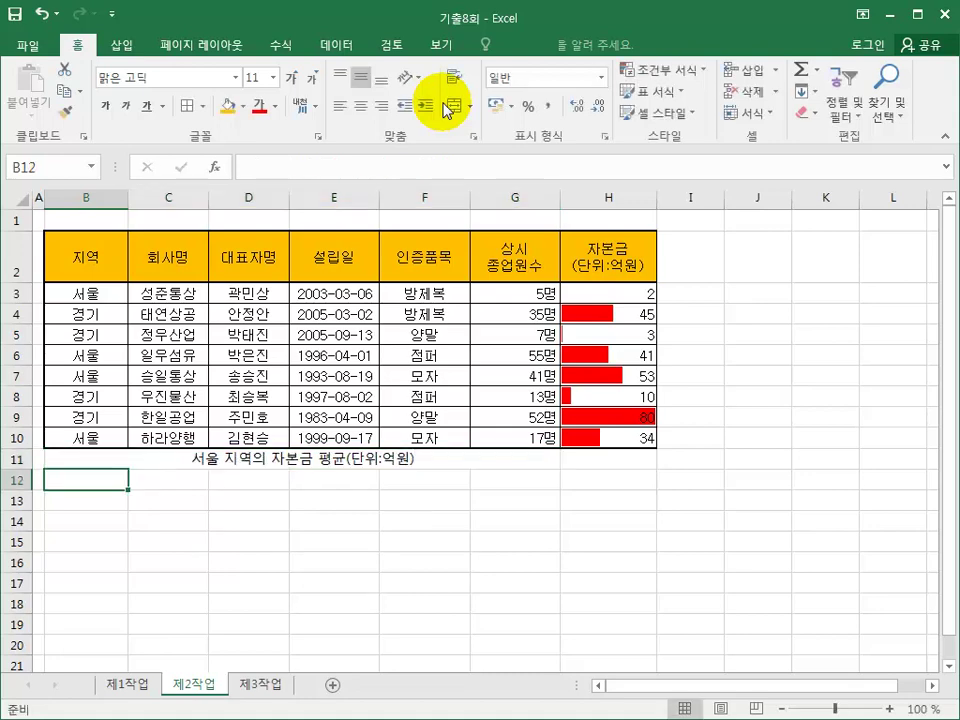
- Enter =DAVERAGE(B2:H10,H2,B2:B3) in H11 to average the 자본금 of the 서울 region
{"action": "left_click", "coordinate": [618, 466]}
{"action": "left_click_drag", "start_coordinate": [56, 270], "coordinate": [82, 292]}
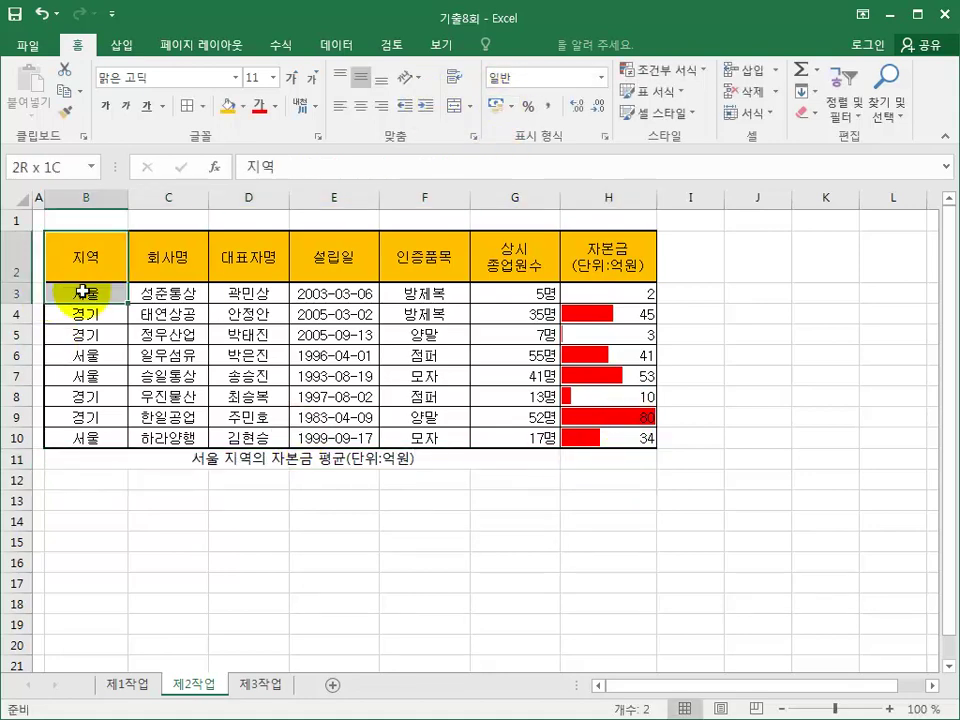
{"action": "left_click_drag", "start_coordinate": [591, 293], "coordinate": [589, 440]}
{"action": "left_click", "coordinate": [587, 458]}
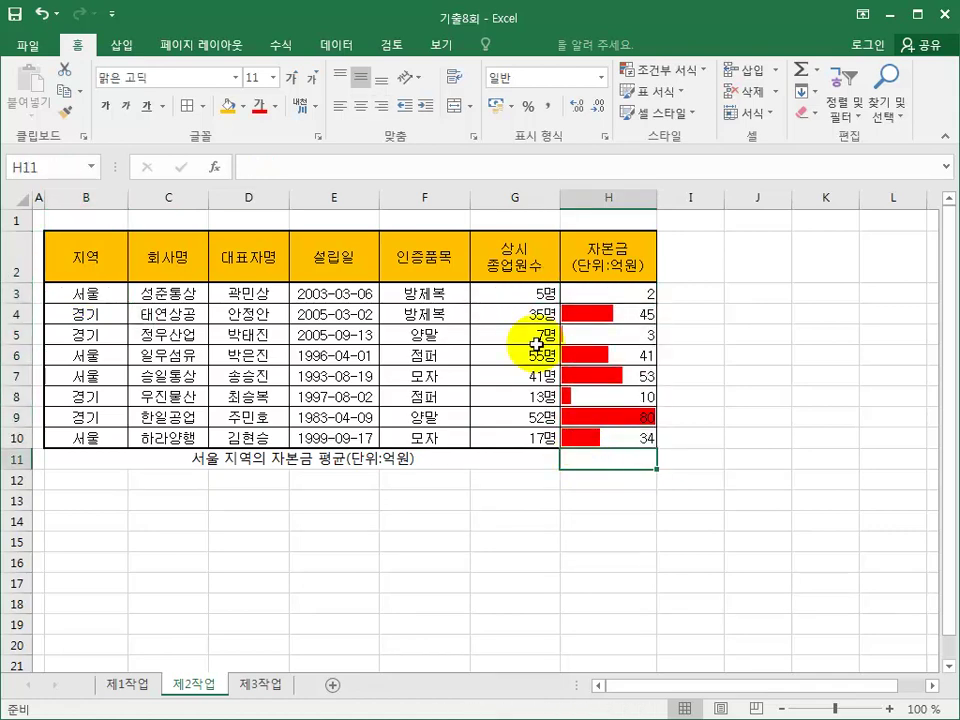
{"action": "type", "text": "=d"}
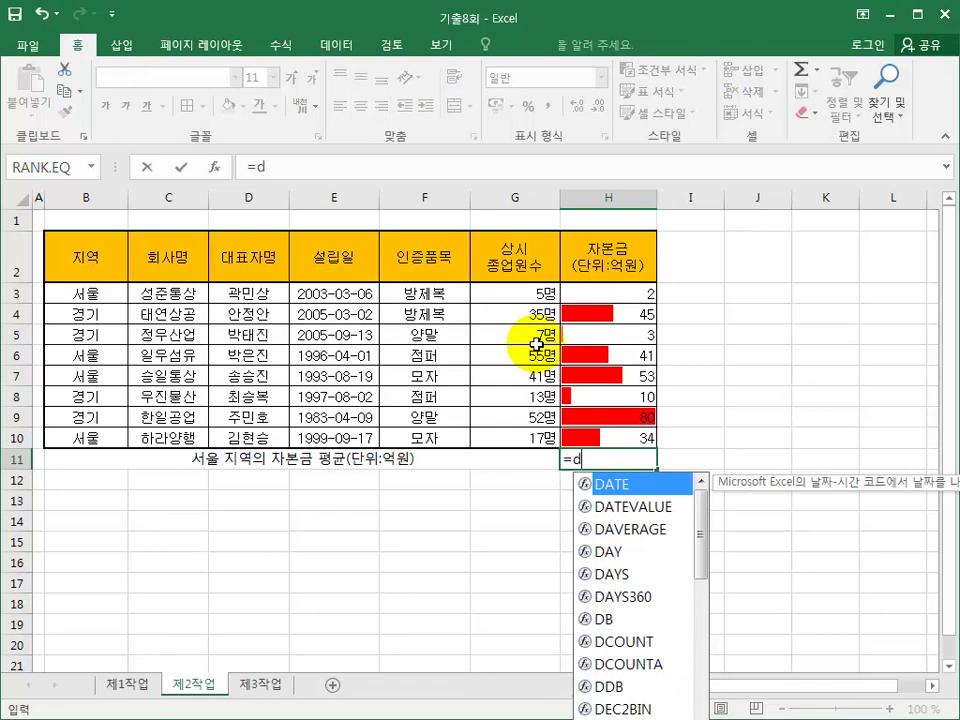
{"action": "double_click", "coordinate": [634, 529]}
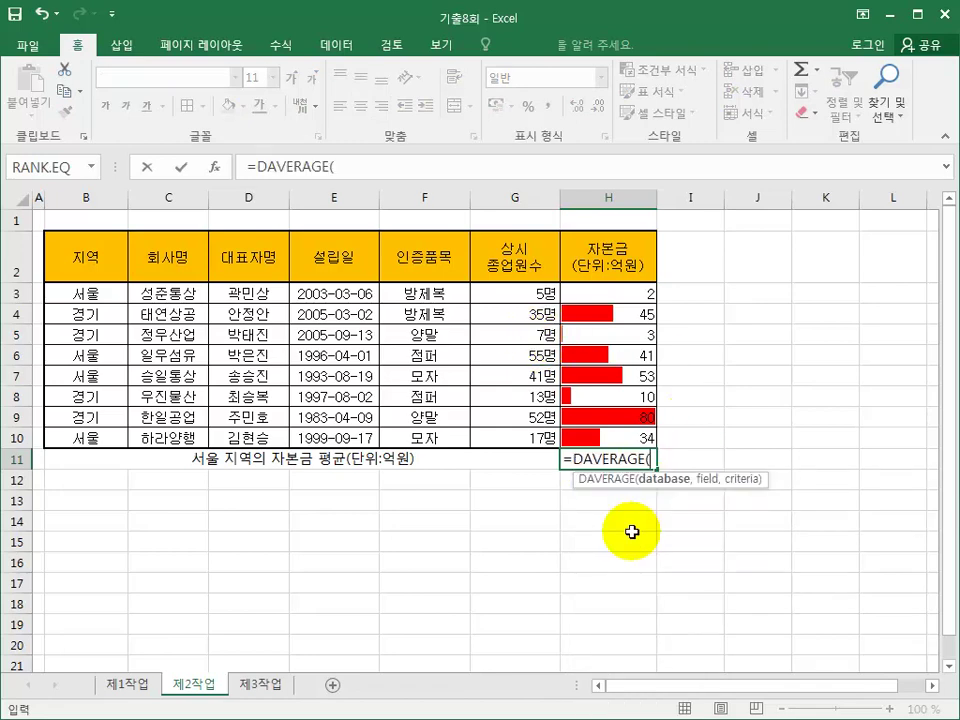
{"action": "left_click_drag", "start_coordinate": [81, 240], "coordinate": [598, 438]}
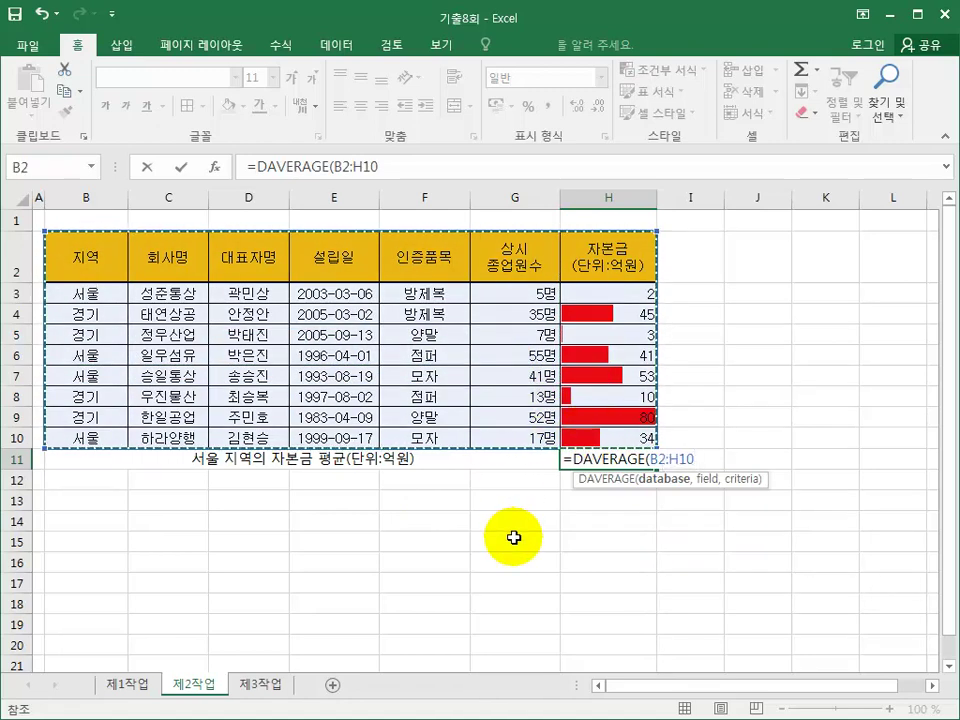
{"action": "type", "text": ","}
{"action": "left_click", "coordinate": [627, 265]}
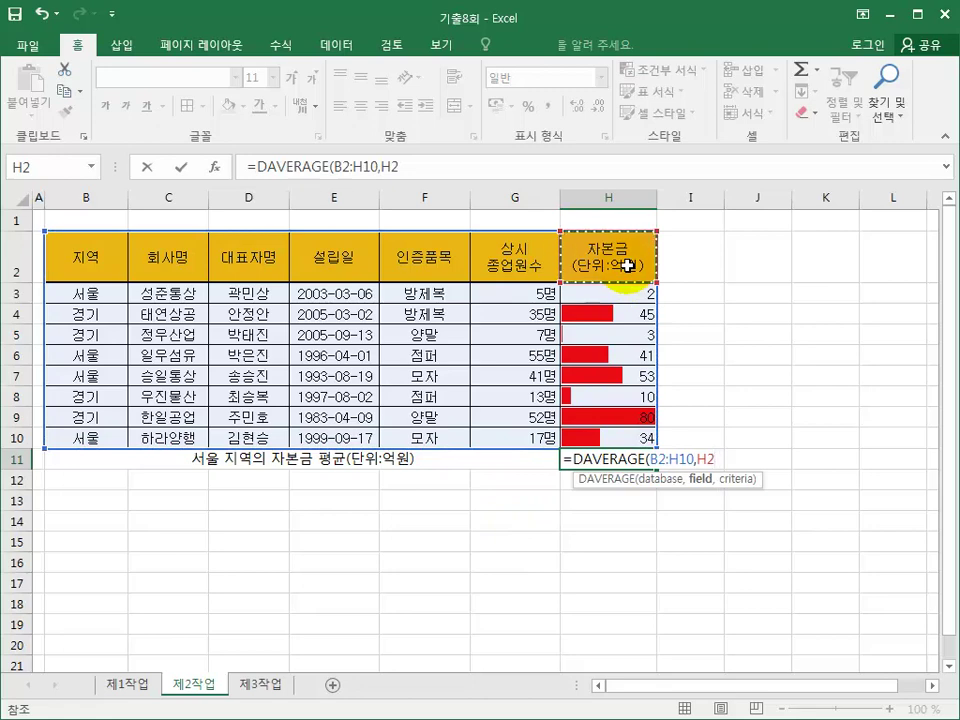
{"action": "type", "text": ","}
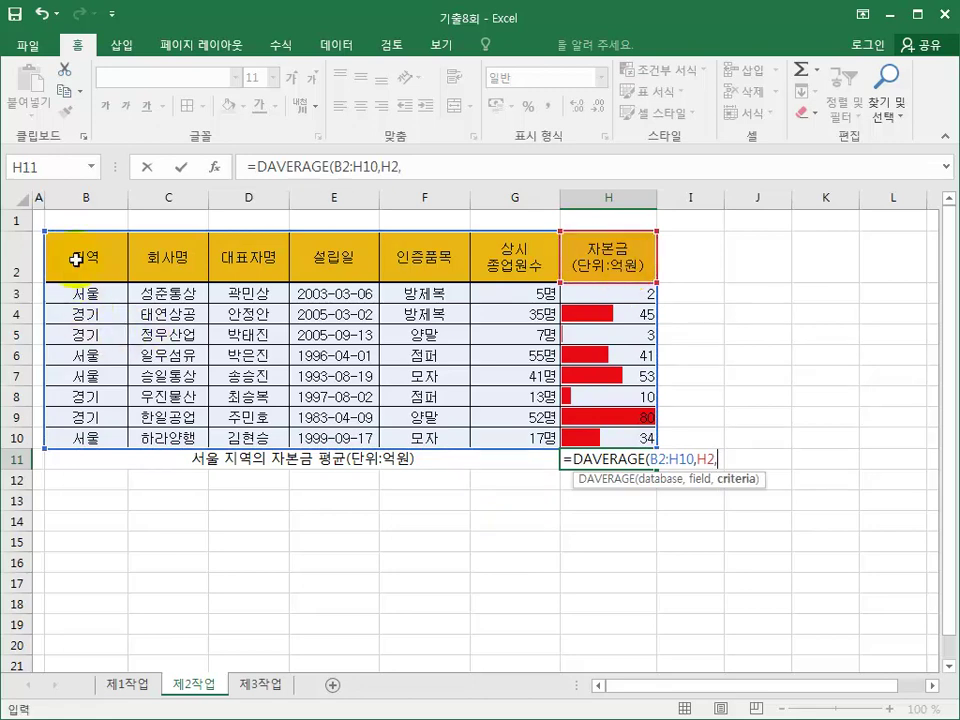
{"action": "left_click_drag", "start_coordinate": [77, 257], "coordinate": [80, 298]}
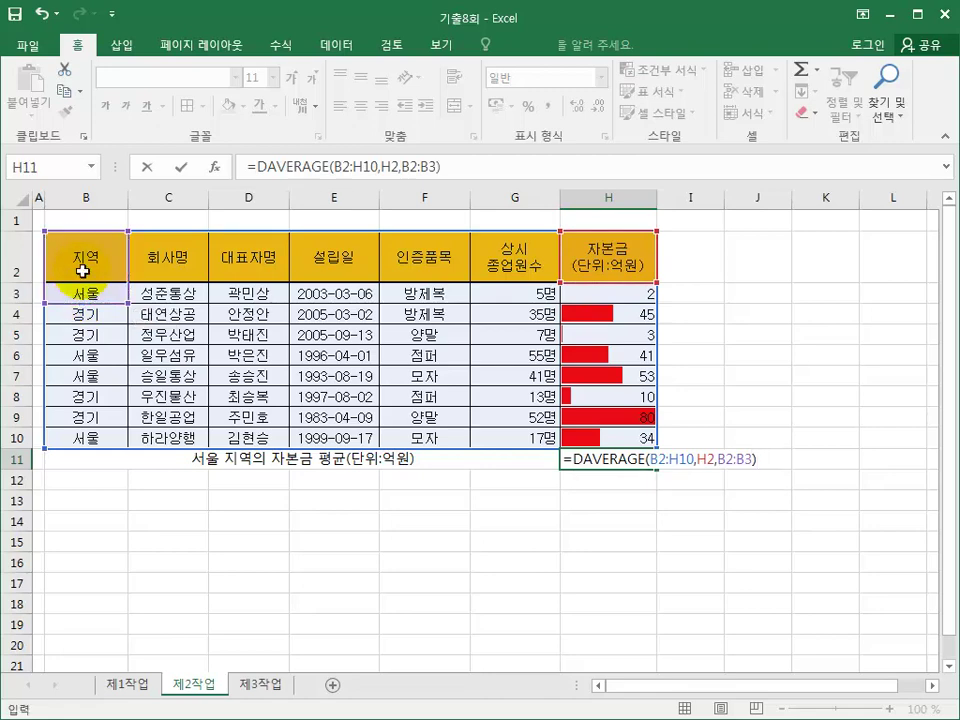
{"action": "key", "text": "Return"}
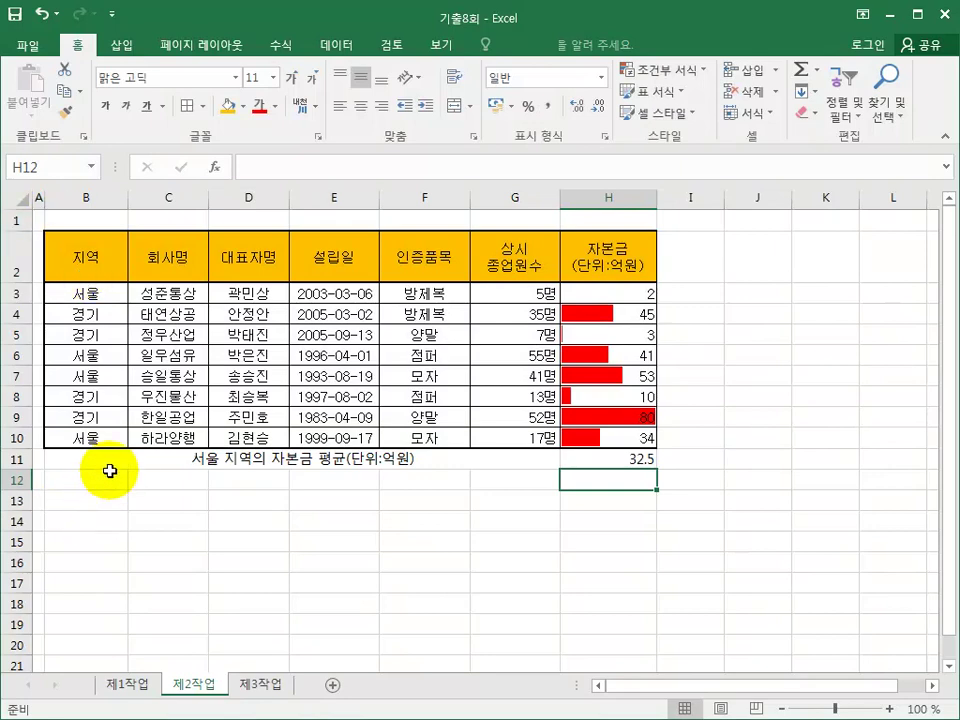
- Apply all borders to B11:H11 and auto-fit the height of header row 2
{"action": "left_click_drag", "start_coordinate": [107, 465], "coordinate": [604, 467]}
{"action": "left_click", "coordinate": [187, 106]}
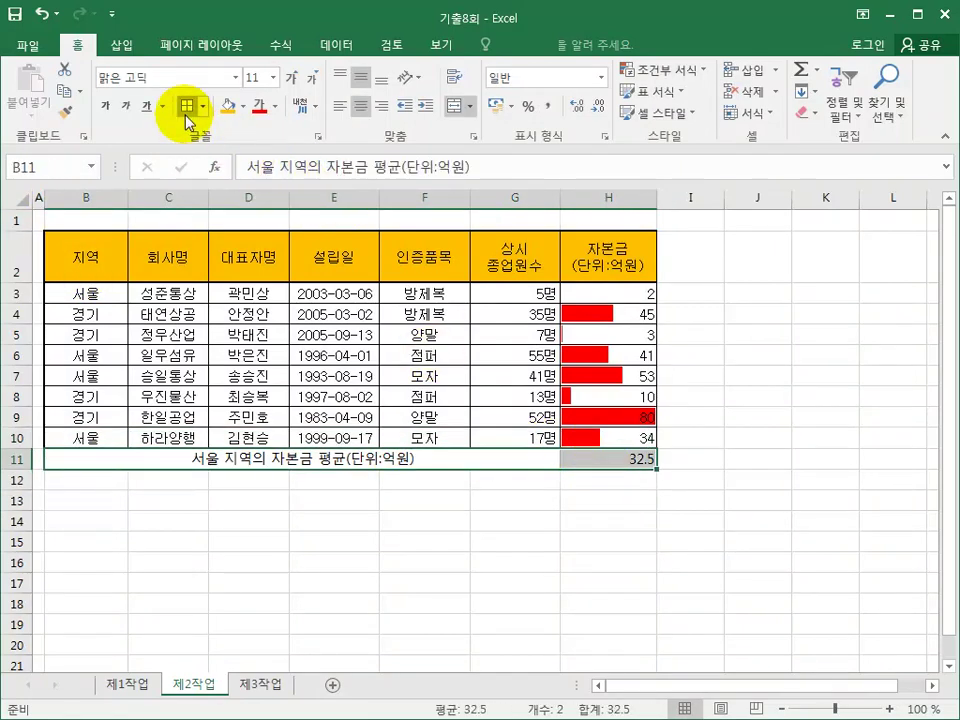
{"action": "left_click", "coordinate": [746, 377]}
{"action": "double_click", "coordinate": [24, 281]}
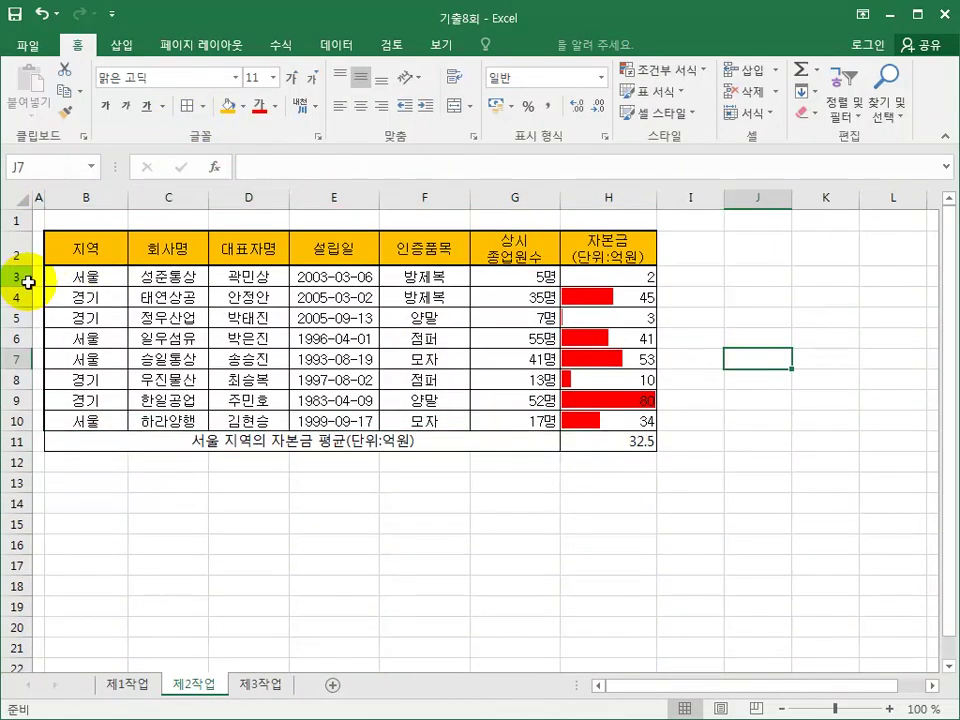
{"action": "left_click", "coordinate": [490, 484]}
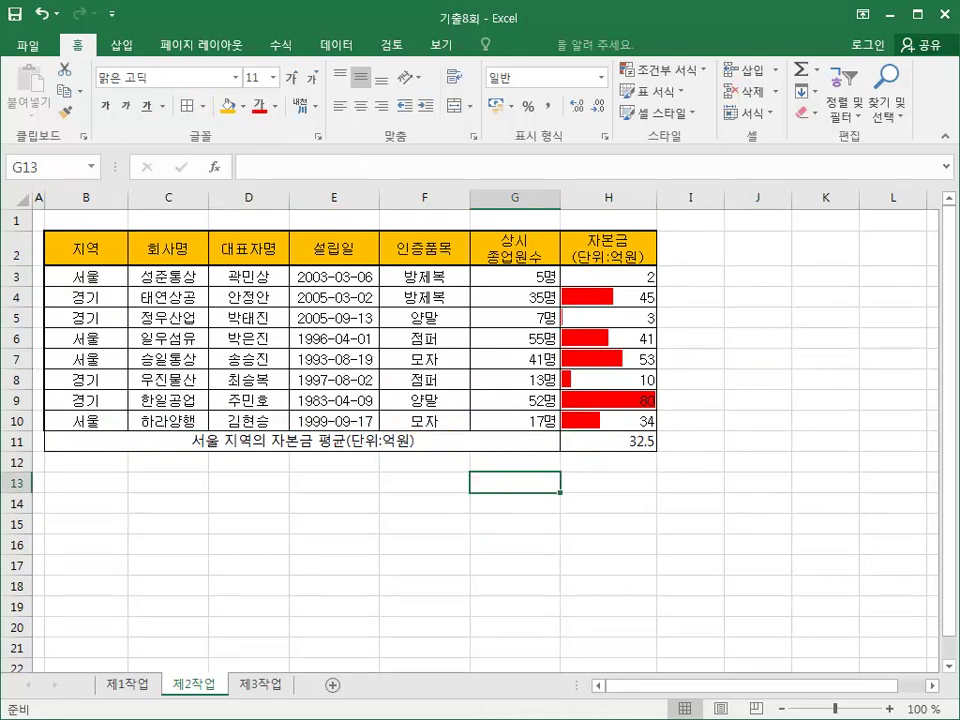
- Run Goal Seek (목표값 찾기) to bring H11 to 40 by changing cell H3, and keep the solution
{"action": "left_click", "coordinate": [597, 447]}
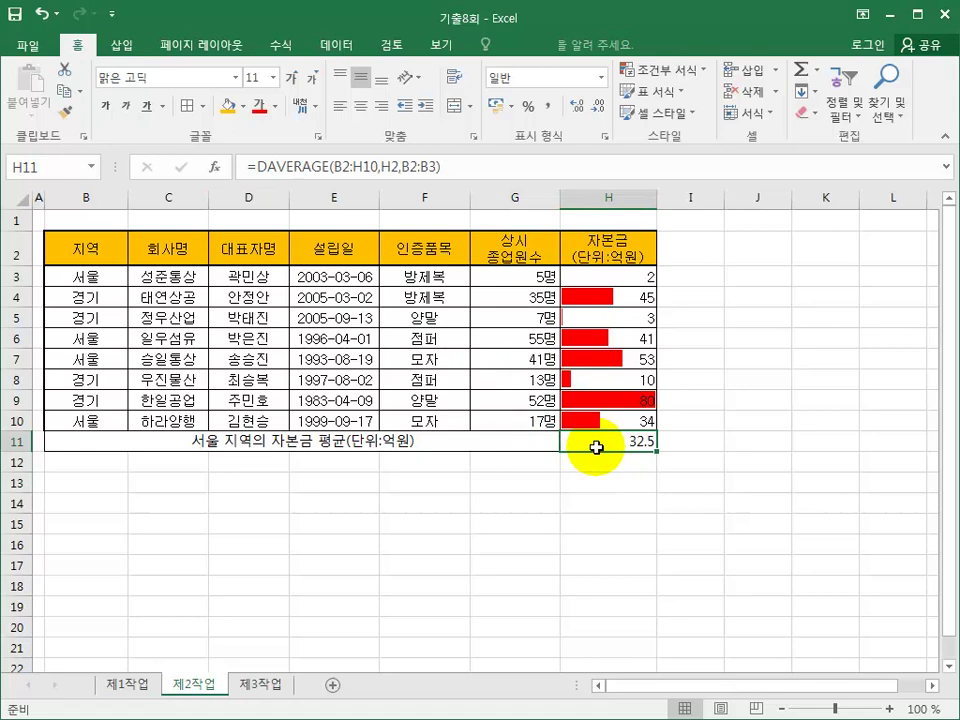
{"action": "left_click", "coordinate": [330, 45]}
{"action": "left_click", "coordinate": [711, 128]}
{"action": "left_click", "coordinate": [718, 160]}
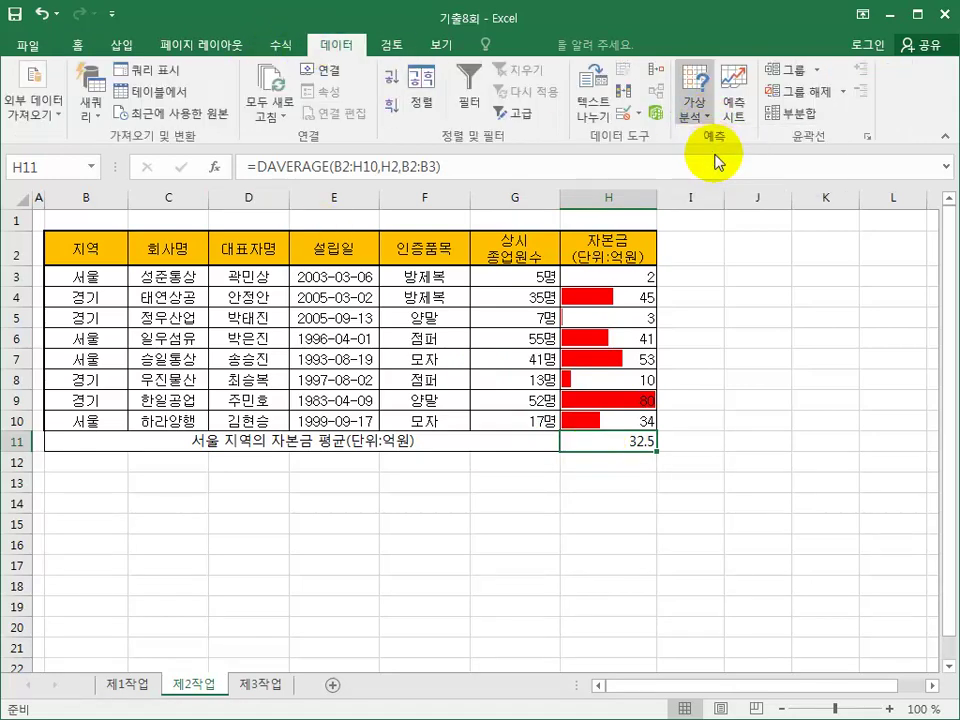
{"action": "left_click", "coordinate": [663, 291]}
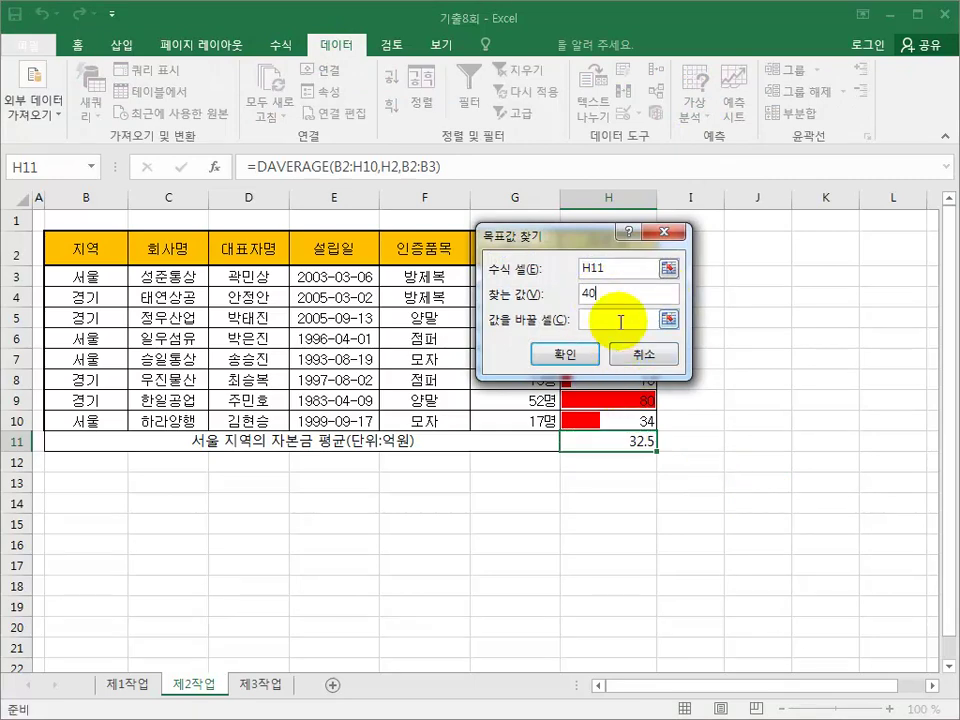
{"action": "left_click_drag", "start_coordinate": [525, 244], "coordinate": [339, 500]}
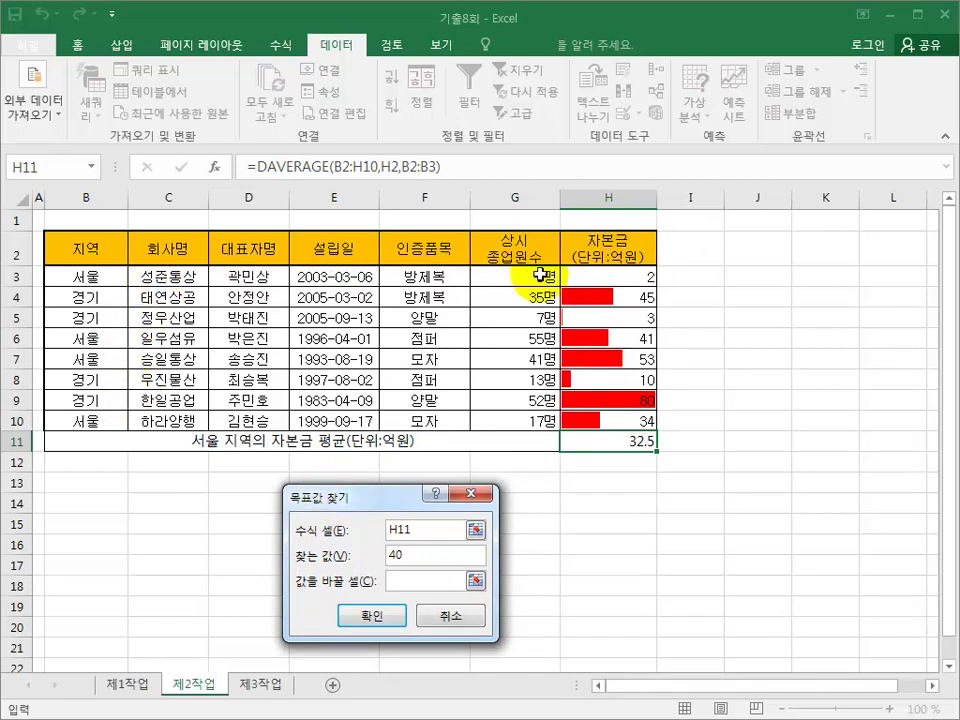
{"action": "left_click", "coordinate": [601, 277]}
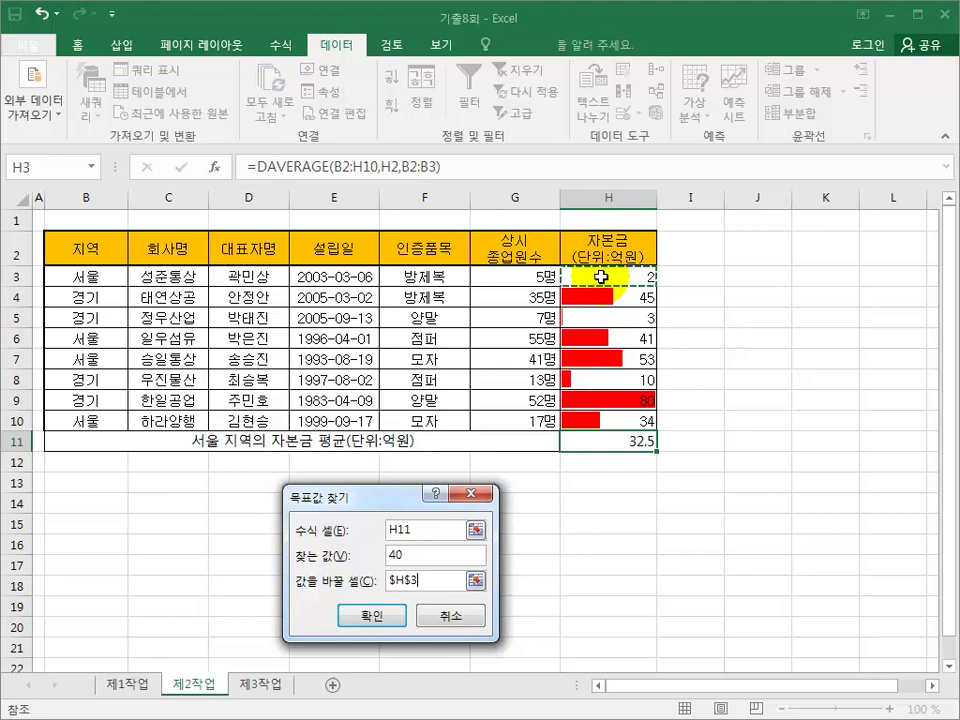
{"action": "left_click", "coordinate": [369, 618]}
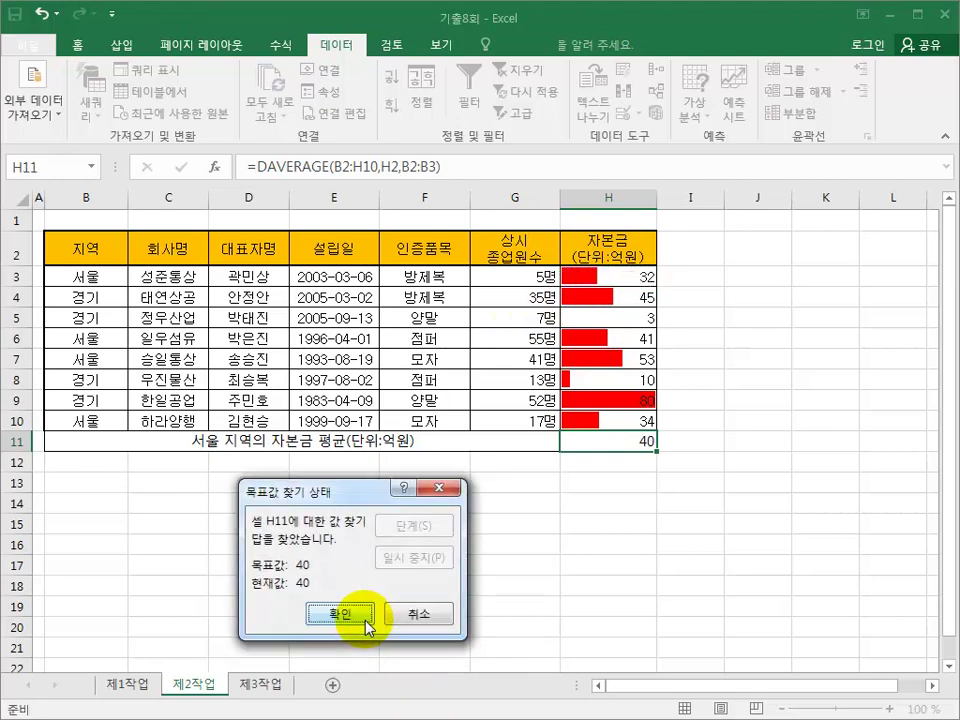
{"action": "left_click", "coordinate": [366, 621]}
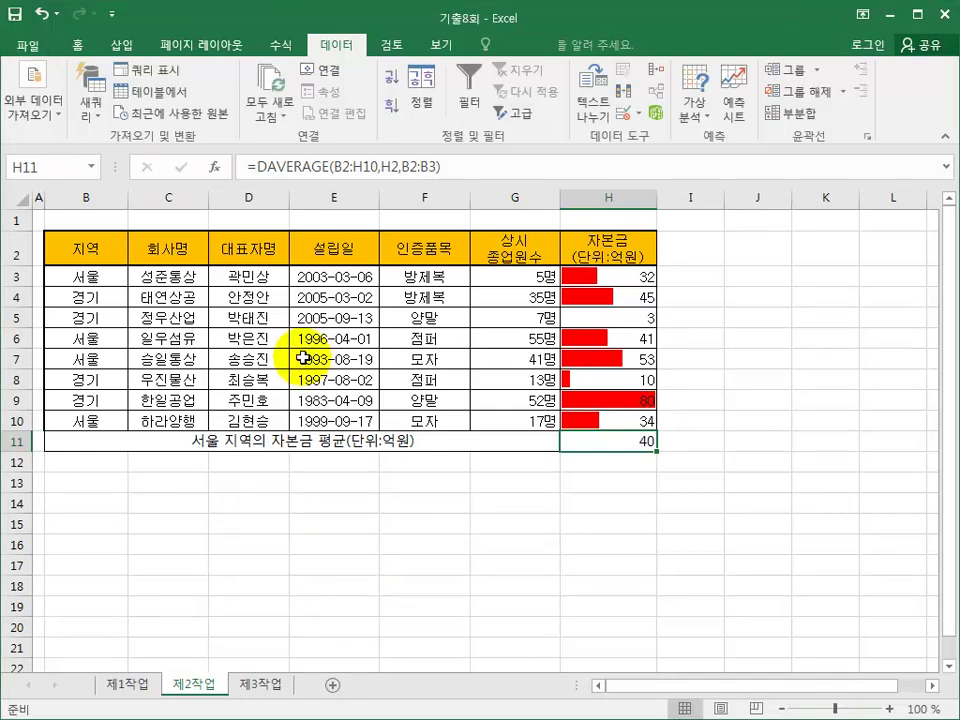
- Copy the 인증품목 header and 방제복 from F2:F3 to B14:B15, and the 상시 종업원수 header from G2 to C14
{"action": "left_click", "coordinate": [407, 256]}
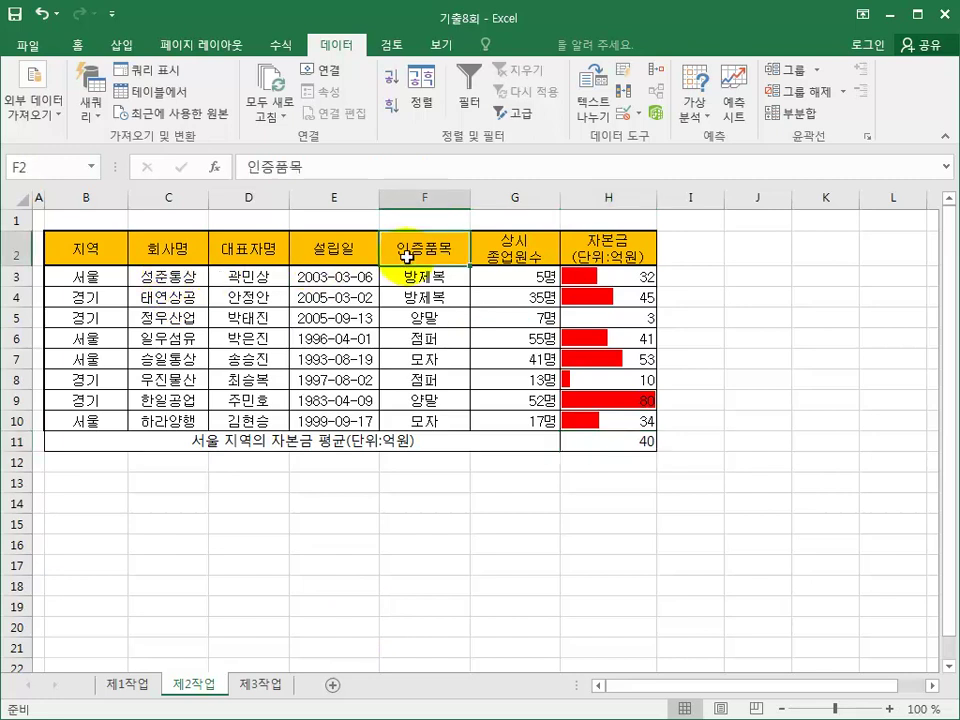
{"action": "left_click", "coordinate": [418, 281], "text": "ctrl"}
{"action": "key", "text": "ctrl+c"}
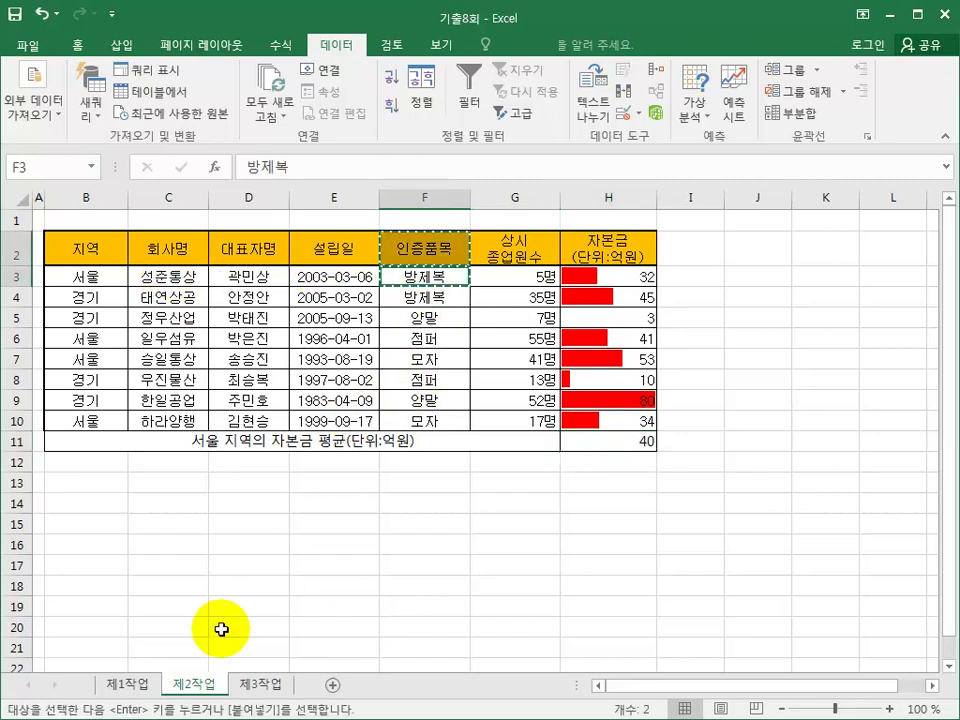
{"action": "left_click", "coordinate": [81, 506]}
{"action": "key", "text": "ctrl+v"}
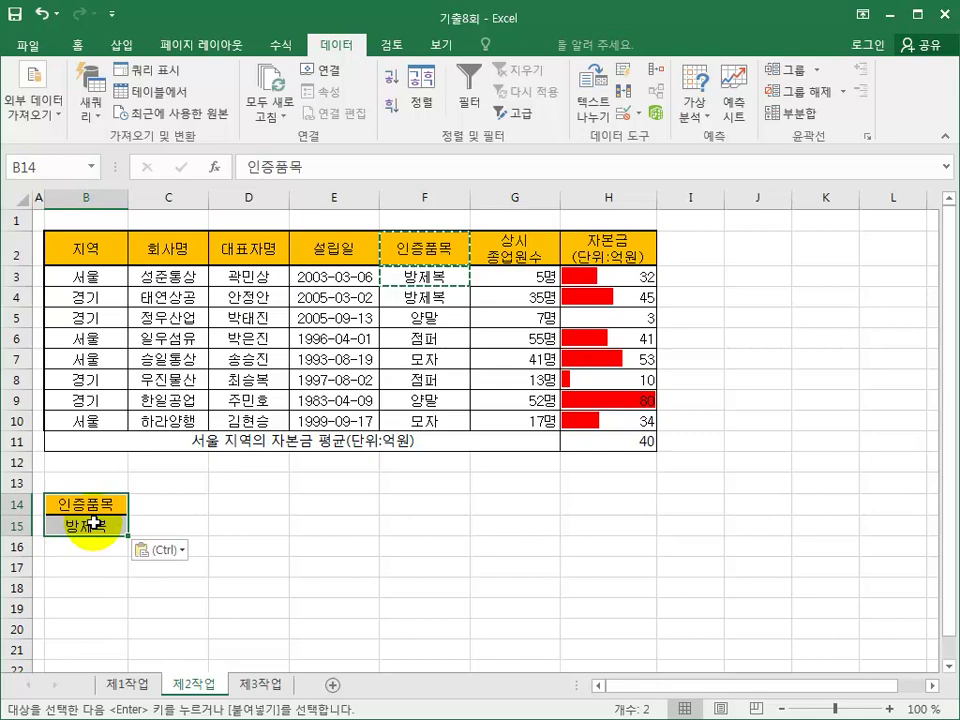
{"action": "left_click", "coordinate": [499, 250]}
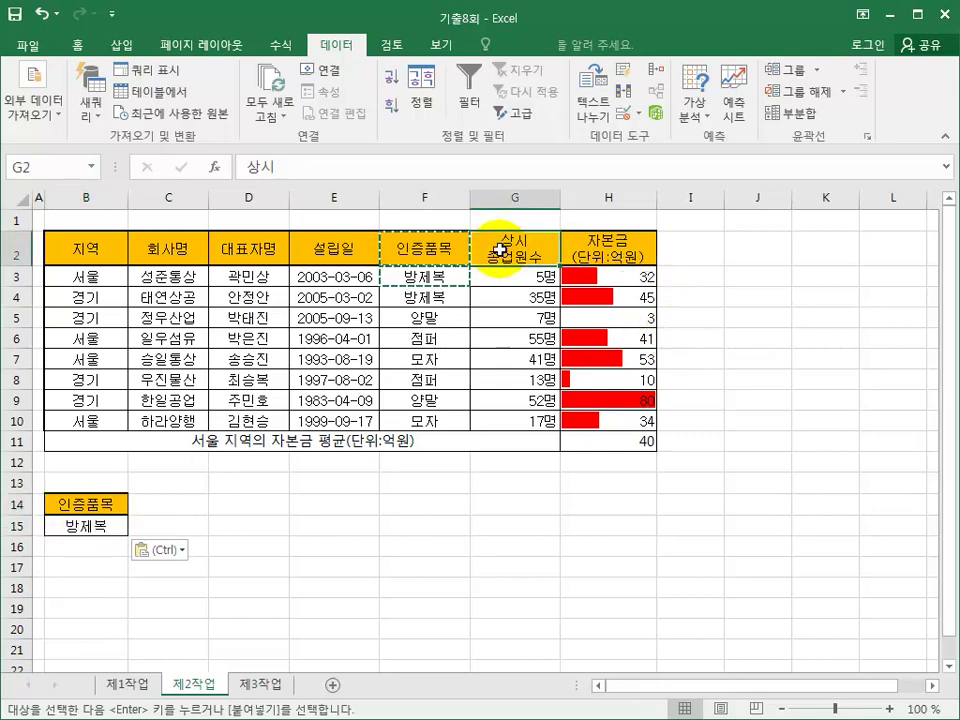
{"action": "key", "text": "ctrl+c"}
{"action": "left_click", "coordinate": [197, 506]}
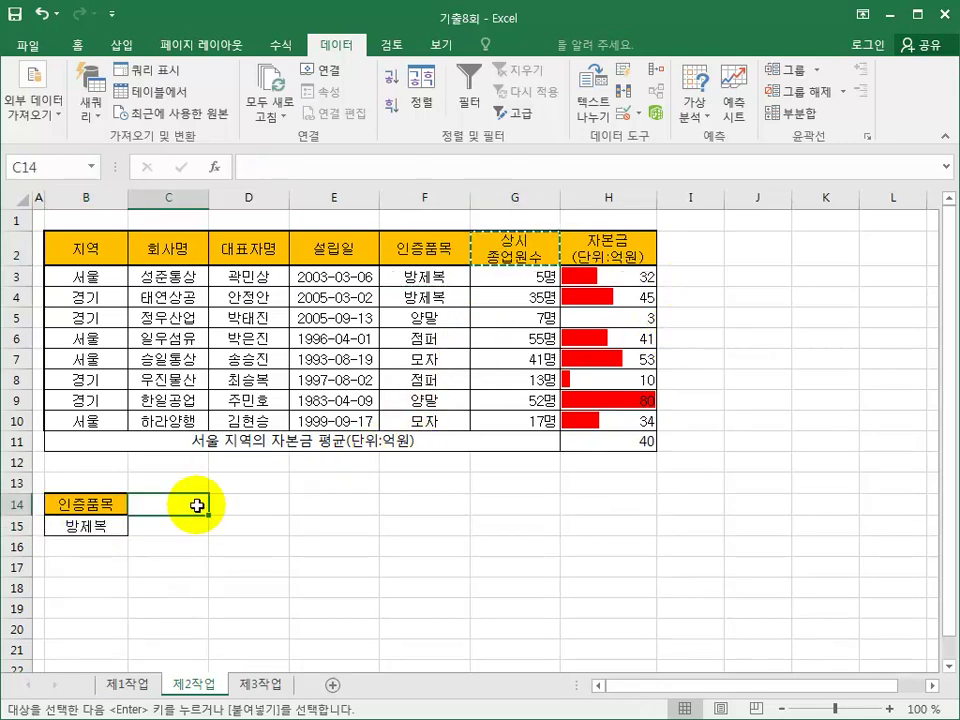
{"action": "key", "text": "ctrl+v"}
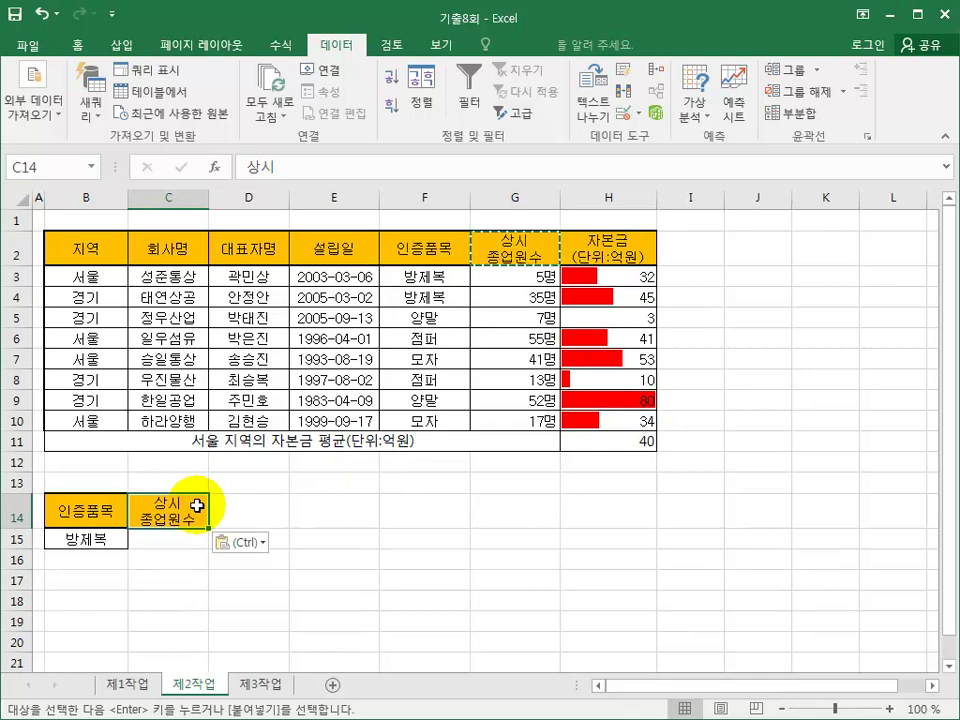
- Enter the condition <=10 for 상시 종업원수 in C16, one row below the 방제복 condition
{"action": "left_click", "coordinate": [185, 556]}
{"action": "left_click", "coordinate": [120, 535]}
{"action": "left_click", "coordinate": [161, 560]}
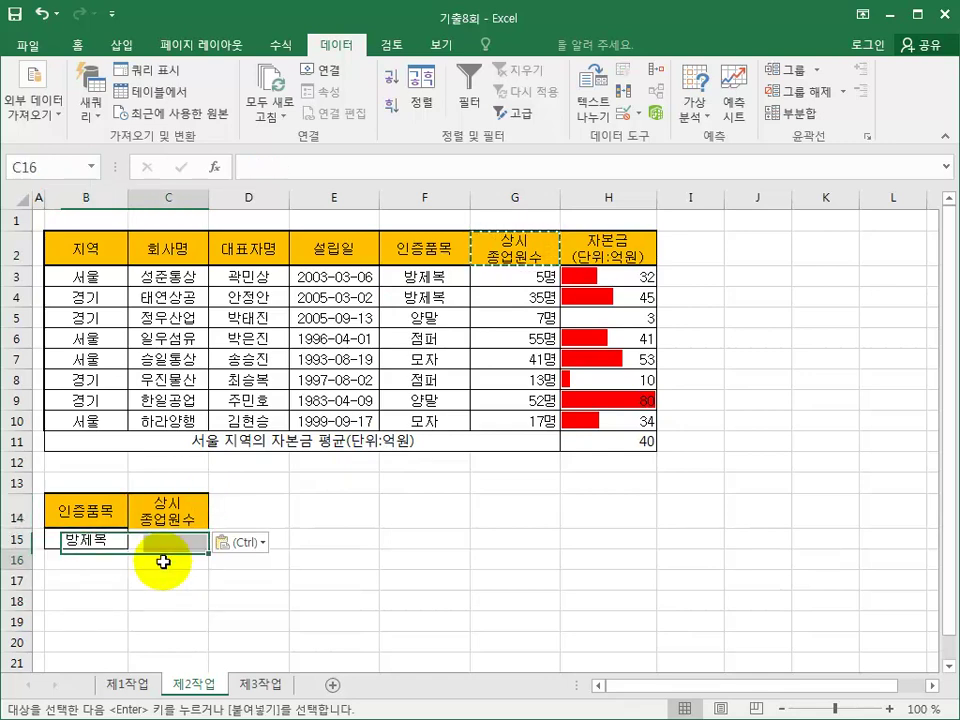
{"action": "type", "text": "<="}
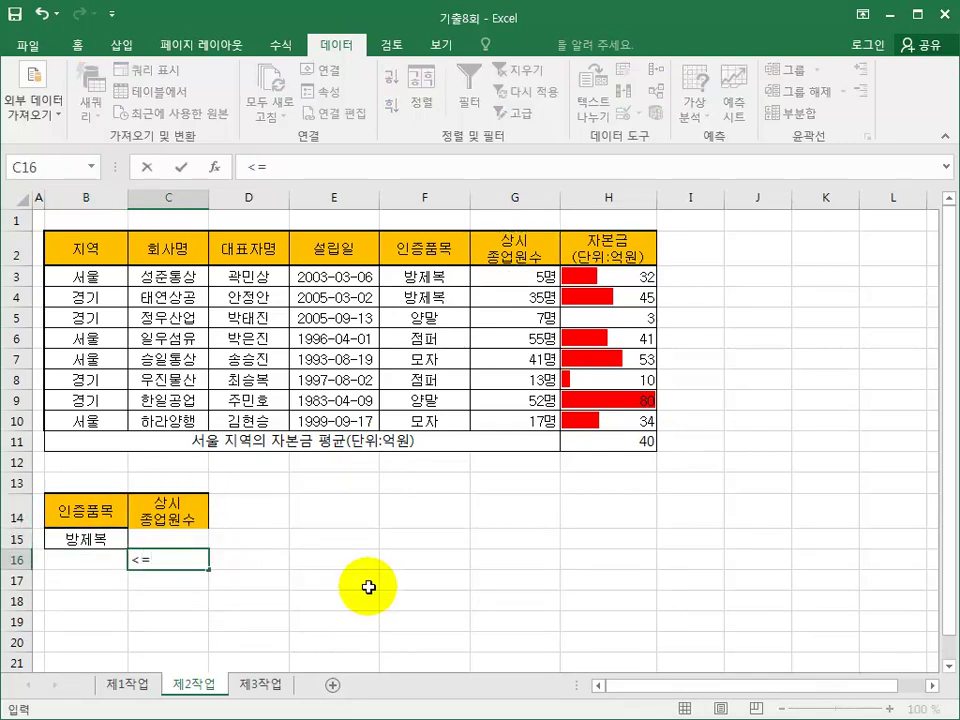
{"action": "type", "text": "10"}
{"action": "key", "text": "Return"}
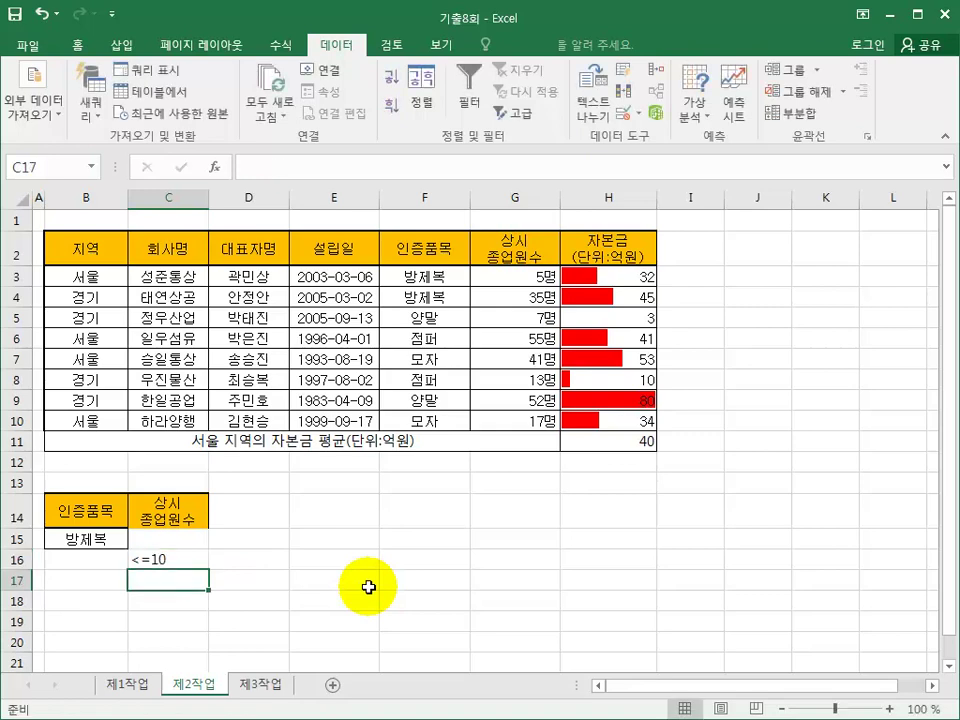
- Start an advanced filter (고급 필터) on table B2:H10 with B14:C16 as the criteria range
{"action": "left_click_drag", "start_coordinate": [81, 246], "coordinate": [594, 425]}
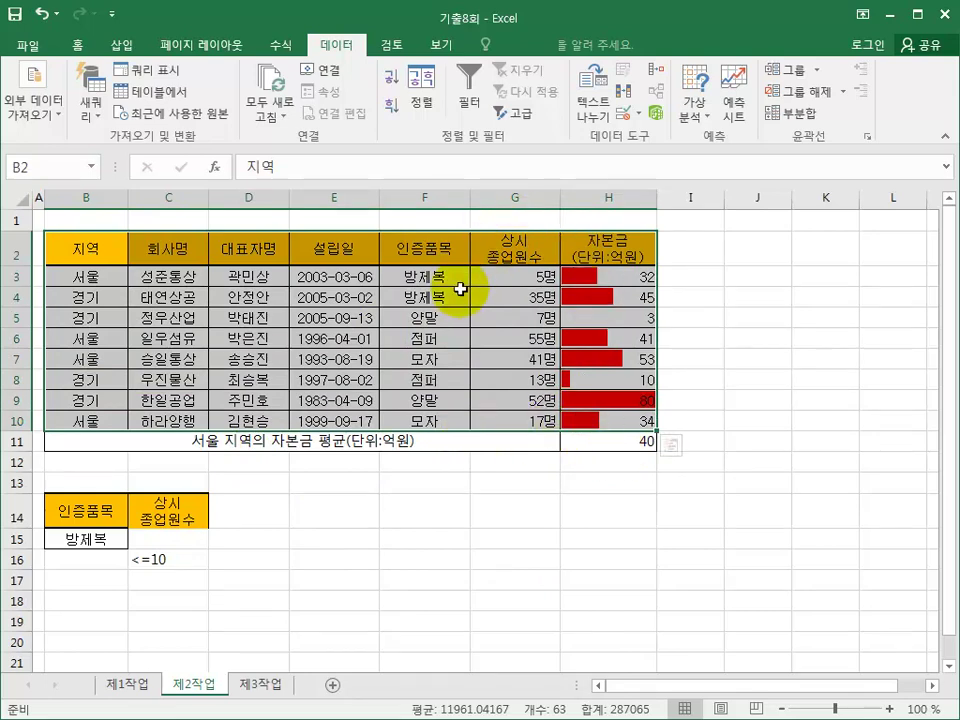
{"action": "left_click", "coordinate": [510, 113]}
{"action": "left_click_drag", "start_coordinate": [374, 446], "coordinate": [810, 247]}
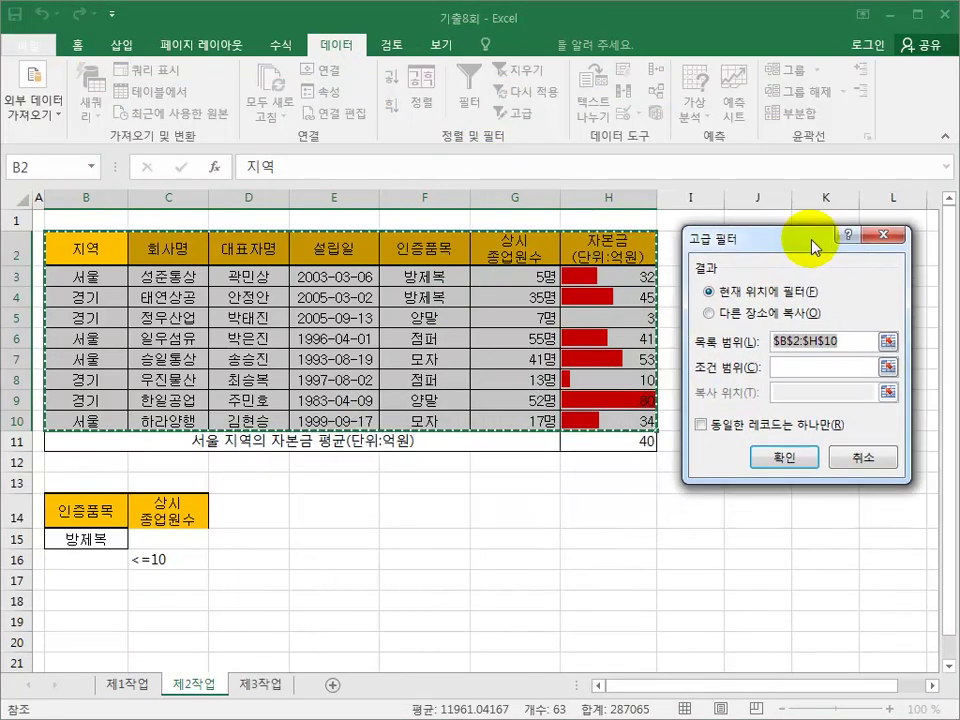
{"action": "left_click", "coordinate": [797, 368]}
{"action": "left_click_drag", "start_coordinate": [84, 510], "coordinate": [195, 560]}
- Set the filter to copy its results to another location starting at B19, and run it
{"action": "left_click", "coordinate": [789, 318]}
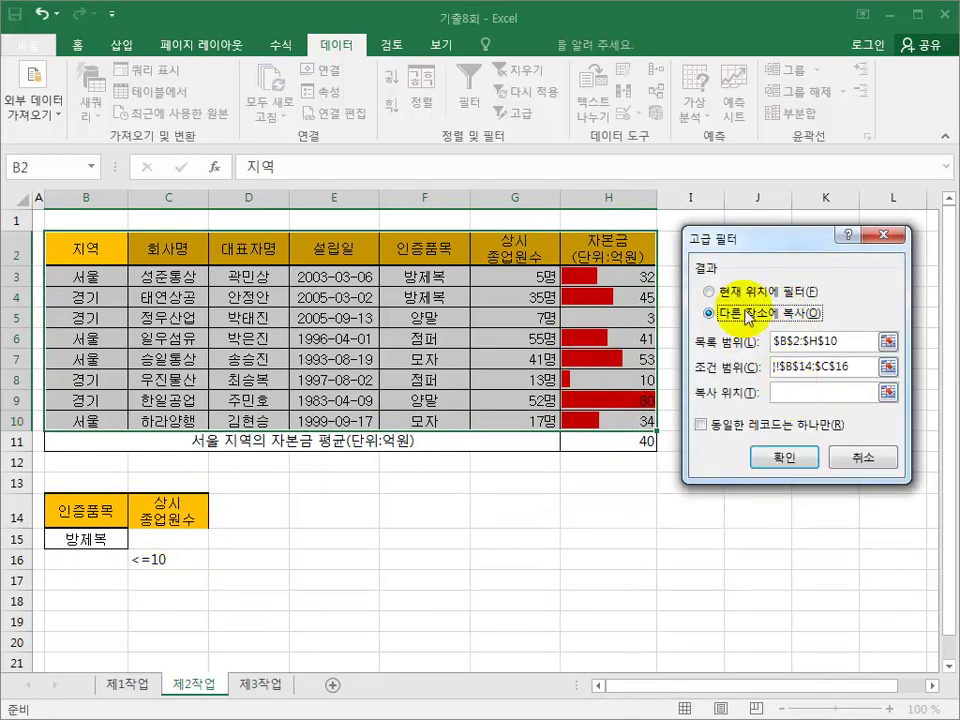
{"action": "left_click", "coordinate": [786, 390]}
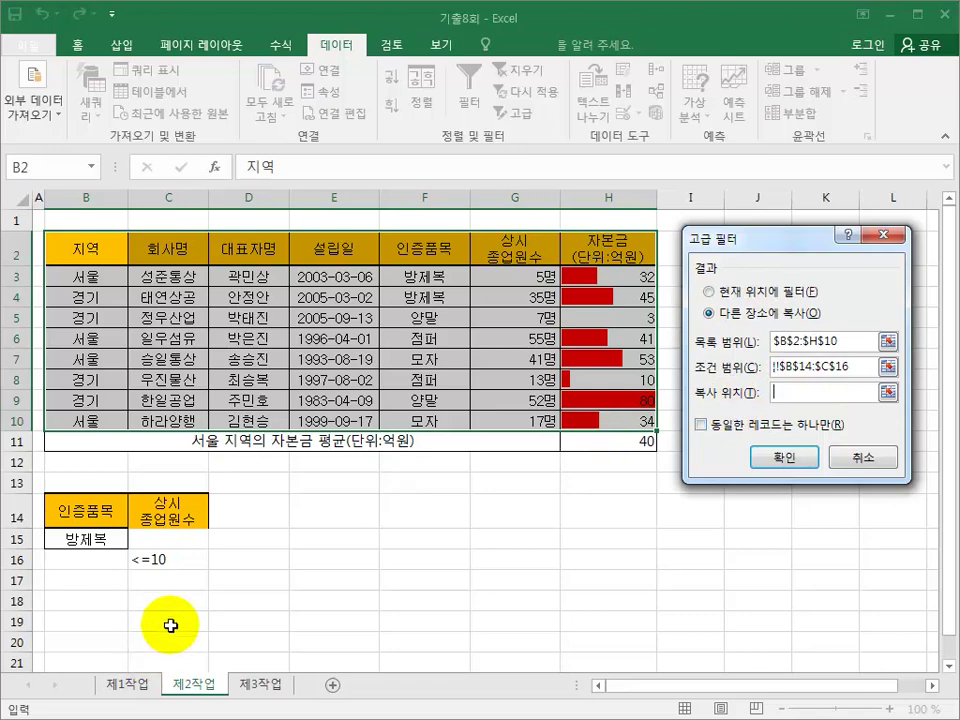
{"action": "left_click", "coordinate": [92, 622]}
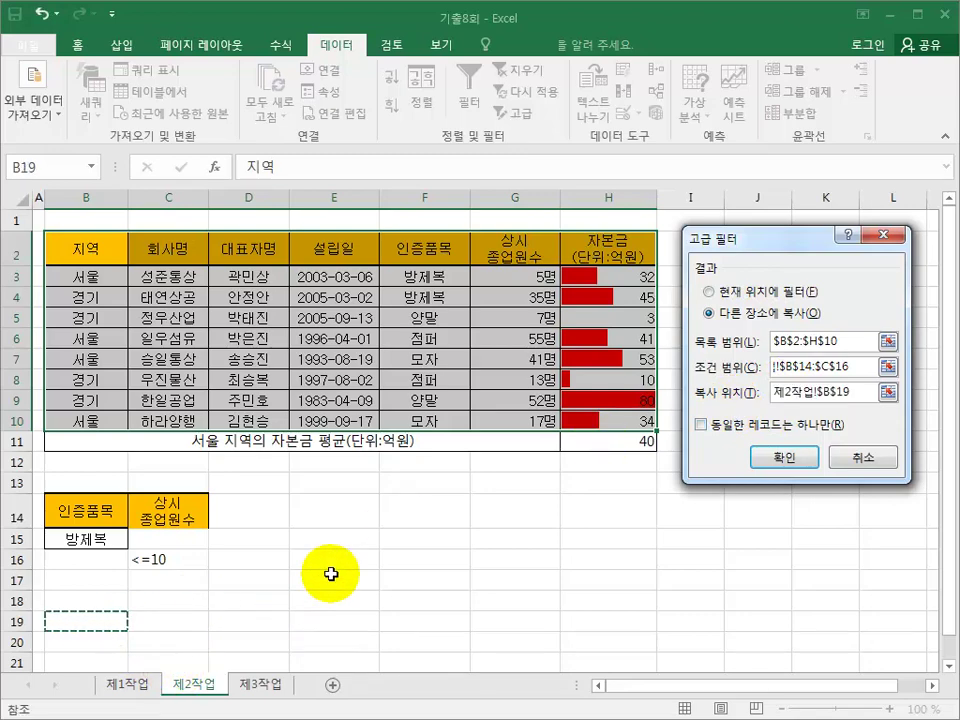
{"action": "scroll", "coordinate": [330, 573], "scroll_direction": "down", "scroll_amount": 2}
{"action": "left_click", "coordinate": [776, 459]}
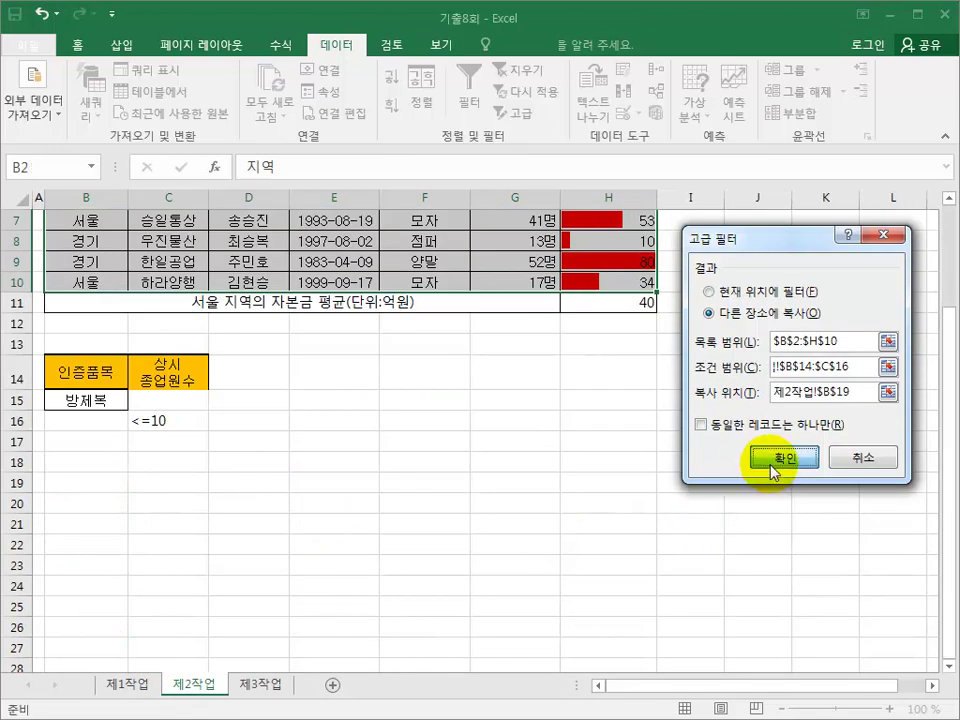
{"action": "scroll", "coordinate": [760, 464], "scroll_direction": "down", "scroll_amount": 2}
{"action": "scroll", "coordinate": [745, 464], "scroll_direction": "up", "scroll_amount": 2}
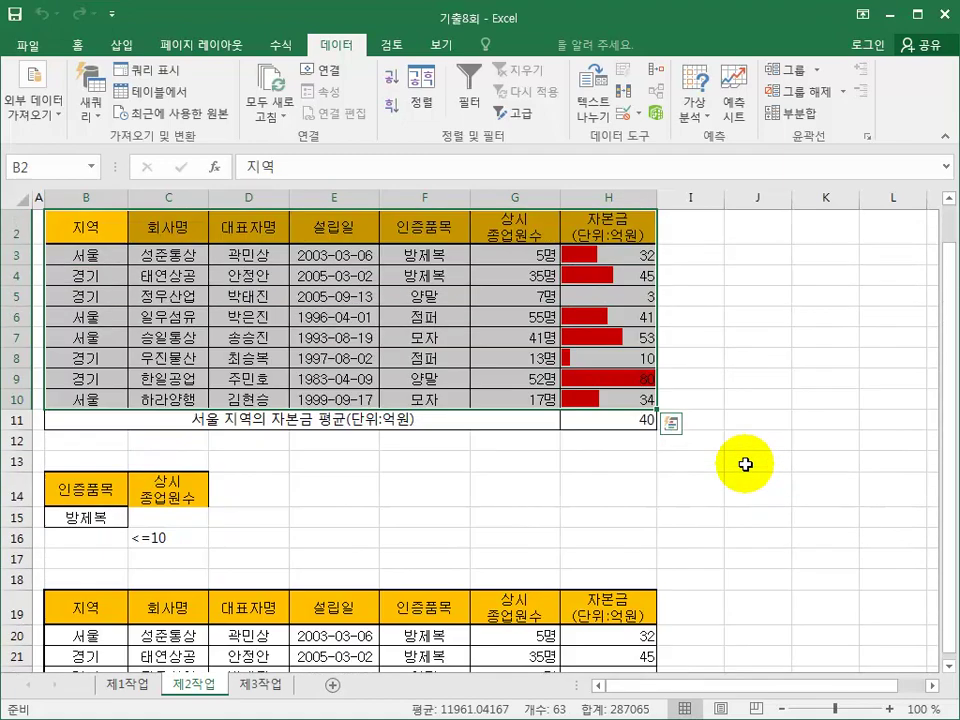
{"action": "scroll", "coordinate": [745, 464], "scroll_direction": "up", "scroll_amount": 1}
{"action": "left_click", "coordinate": [750, 465]}
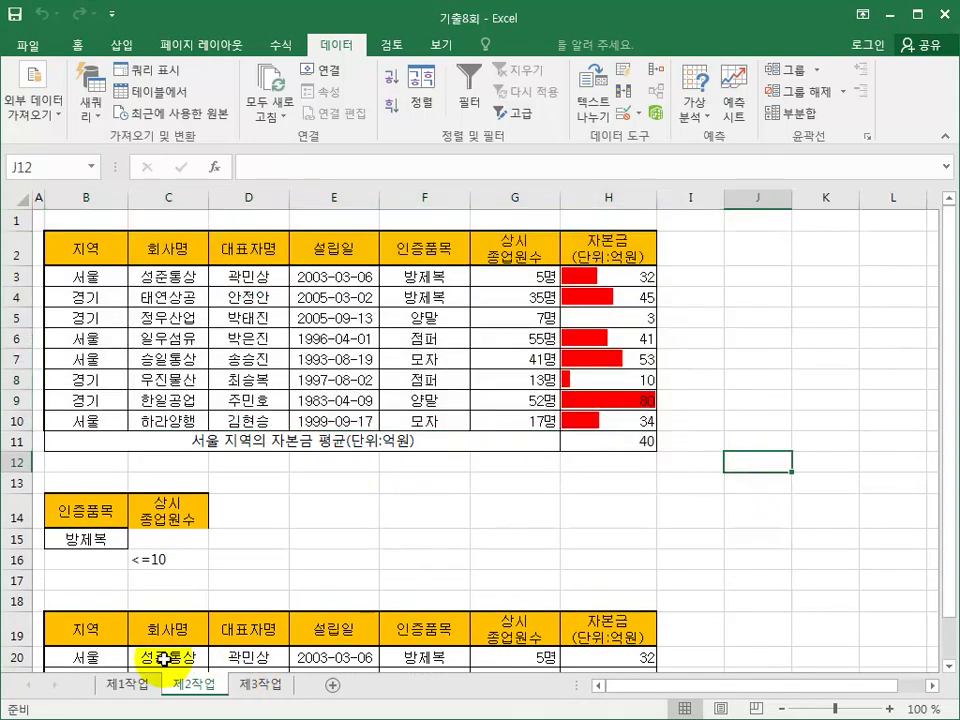
- Copy the company table B4:H12 from 제1작업 and paste it at B2 on 제3작업
{"action": "left_click", "coordinate": [145, 690]}
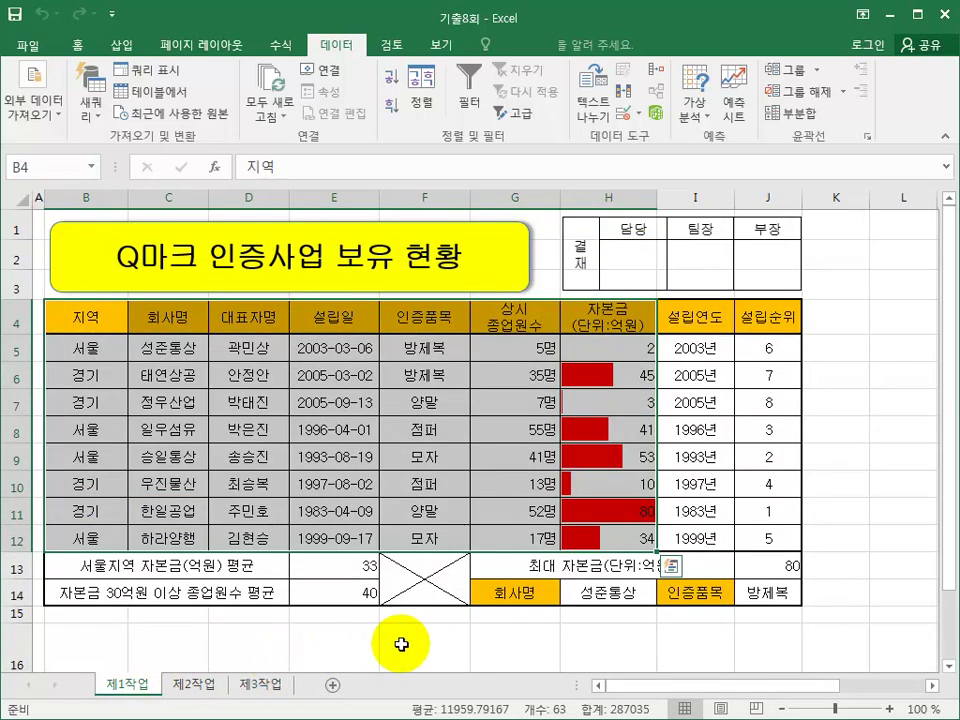
{"action": "key", "text": "ctrl+c"}
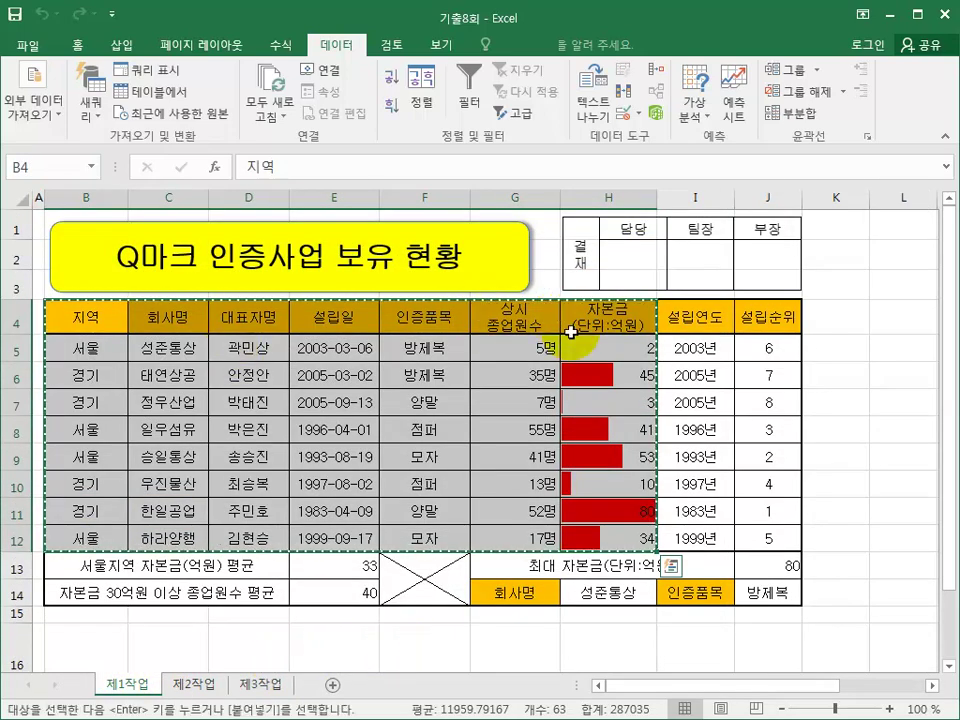
{"action": "left_click", "coordinate": [252, 683]}
{"action": "left_click", "coordinate": [80, 247]}
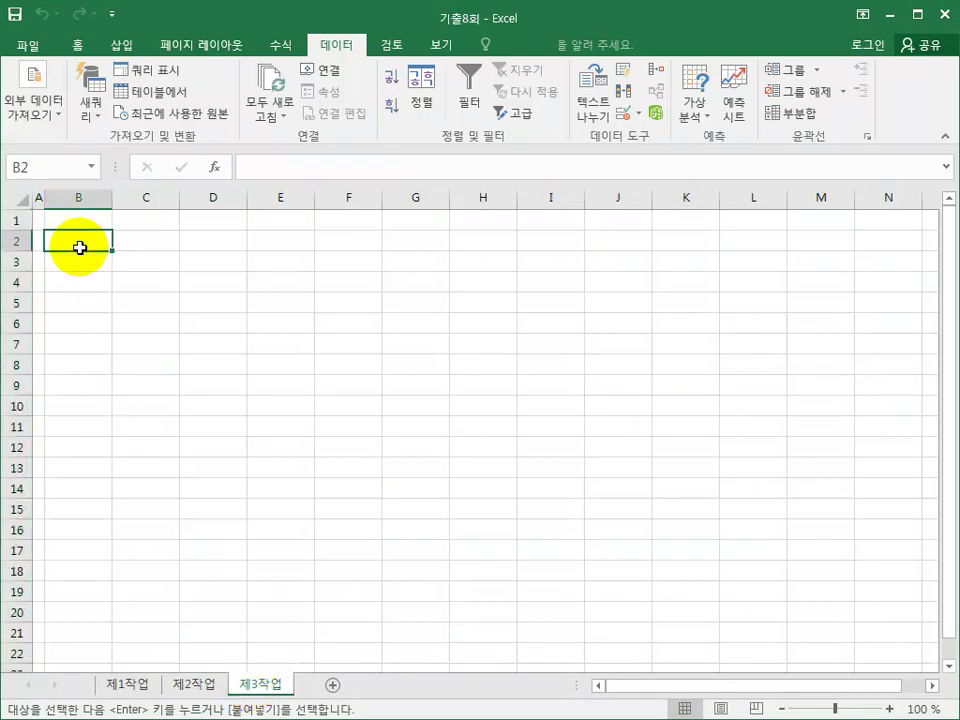
{"action": "key", "text": "ctrl+v"}
- Paste the source column widths (열 너비) onto the copied table on 제3작업
{"action": "right_click", "coordinate": [294, 271]}
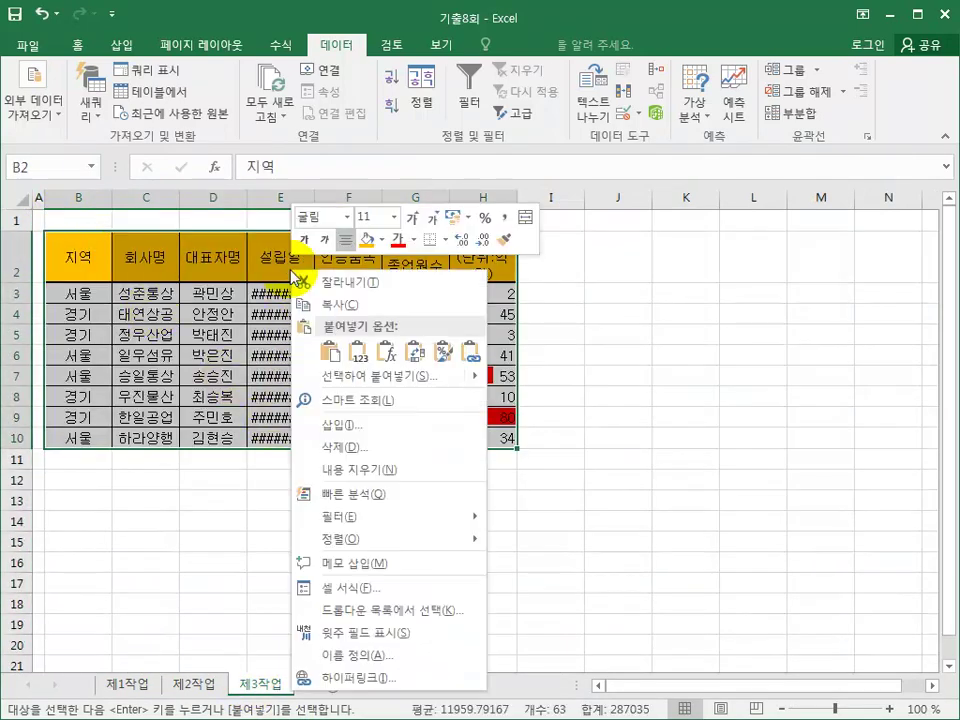
{"action": "left_click", "coordinate": [327, 380]}
{"action": "left_click", "coordinate": [375, 302]}
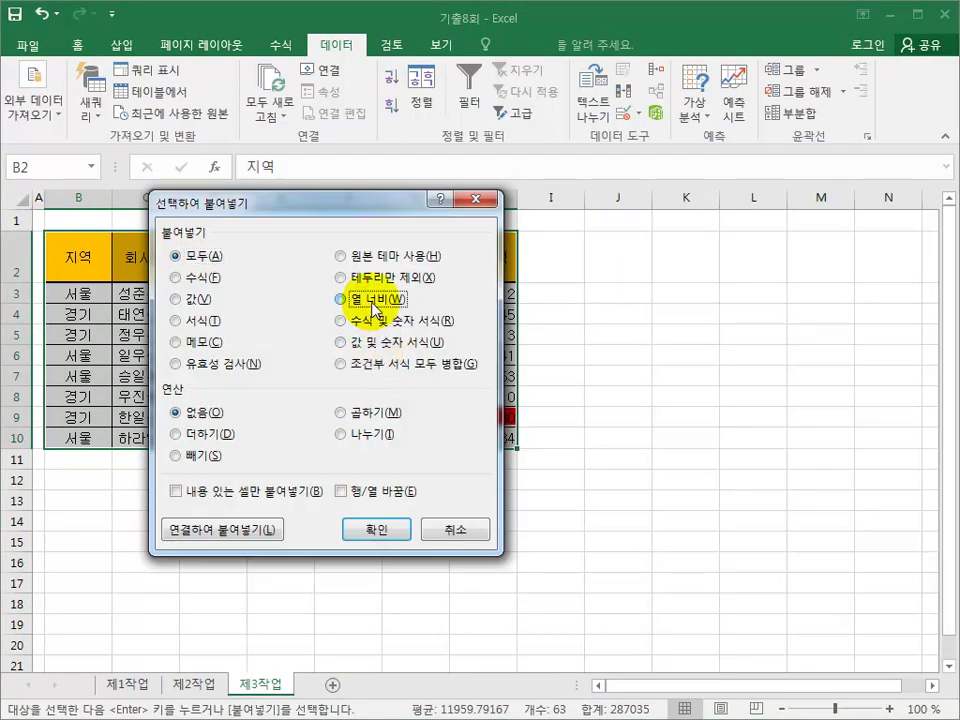
{"action": "left_click", "coordinate": [375, 530]}
{"action": "left_click", "coordinate": [843, 545]}
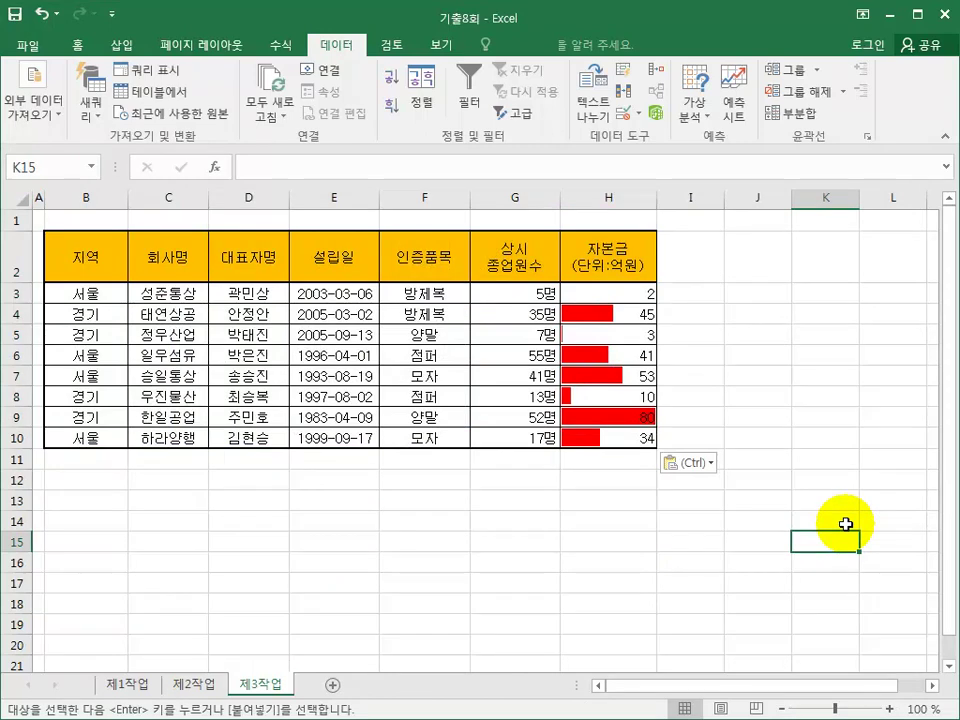
- Sort the table by 인증품목 in descending order and add subtotals (부분합) per 인증품목 using 개수 of 회사명 only
{"action": "left_click", "coordinate": [451, 260]}
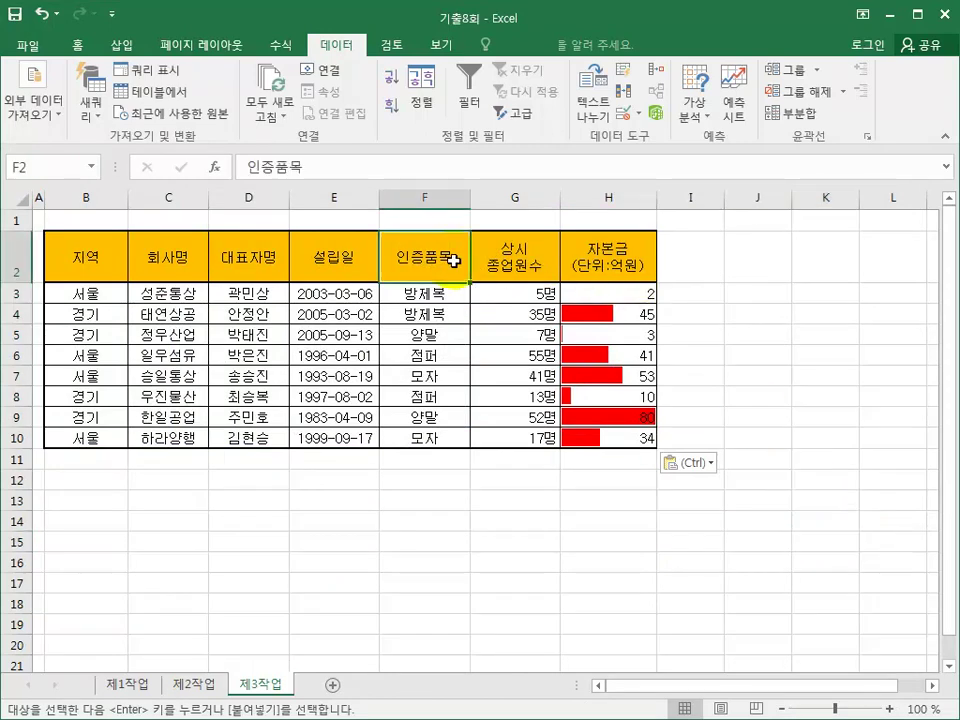
{"action": "left_click", "coordinate": [393, 104]}
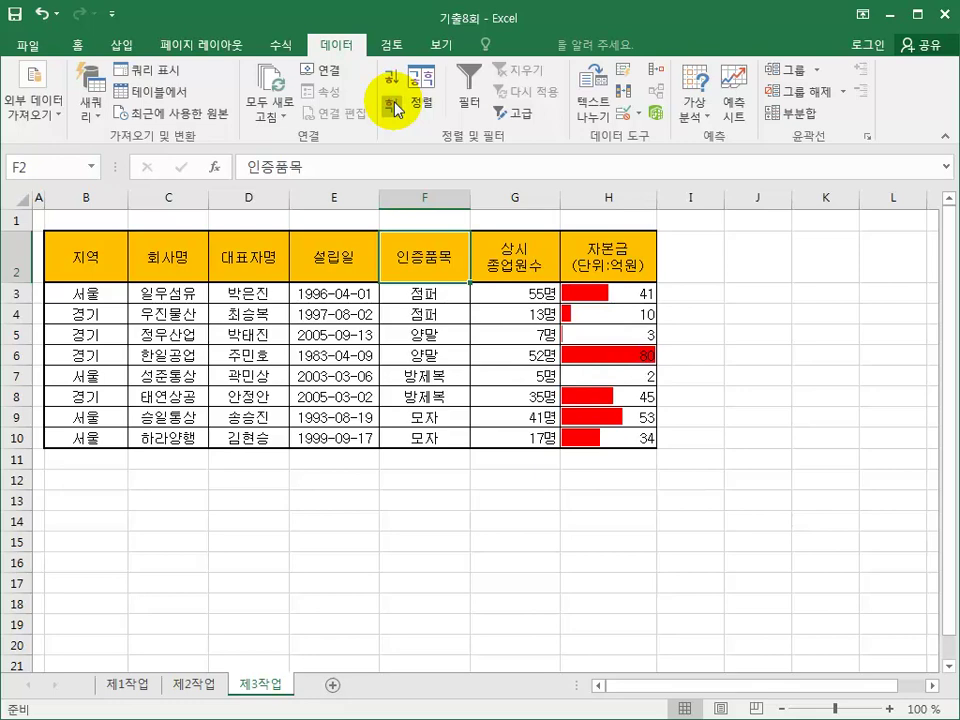
{"action": "left_click", "coordinate": [790, 113]}
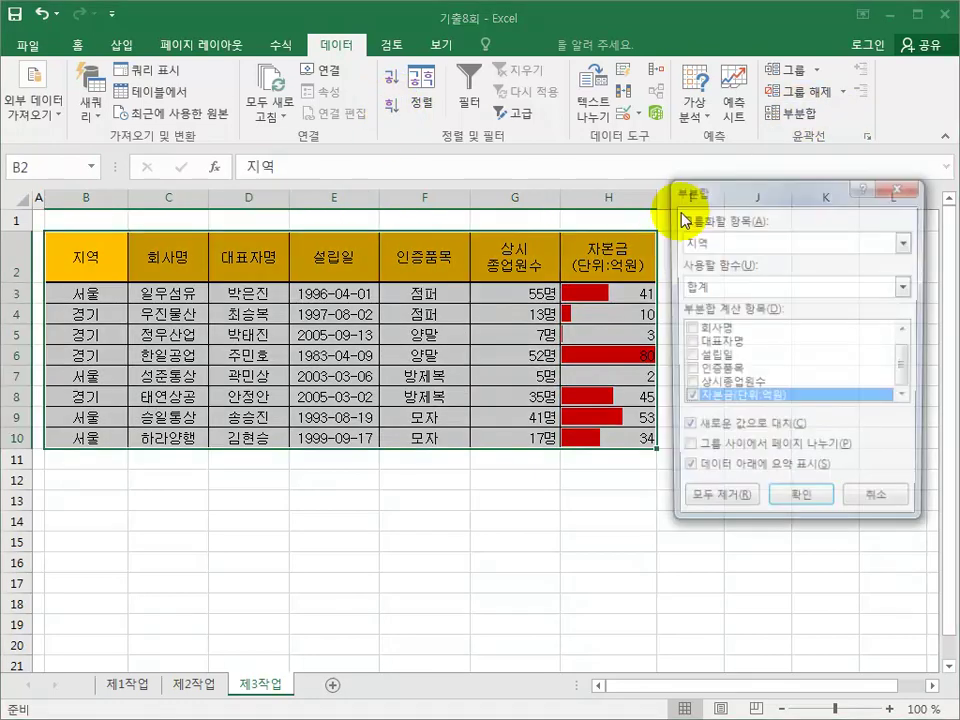
{"action": "left_click_drag", "start_coordinate": [735, 193], "coordinate": [555, 236]}
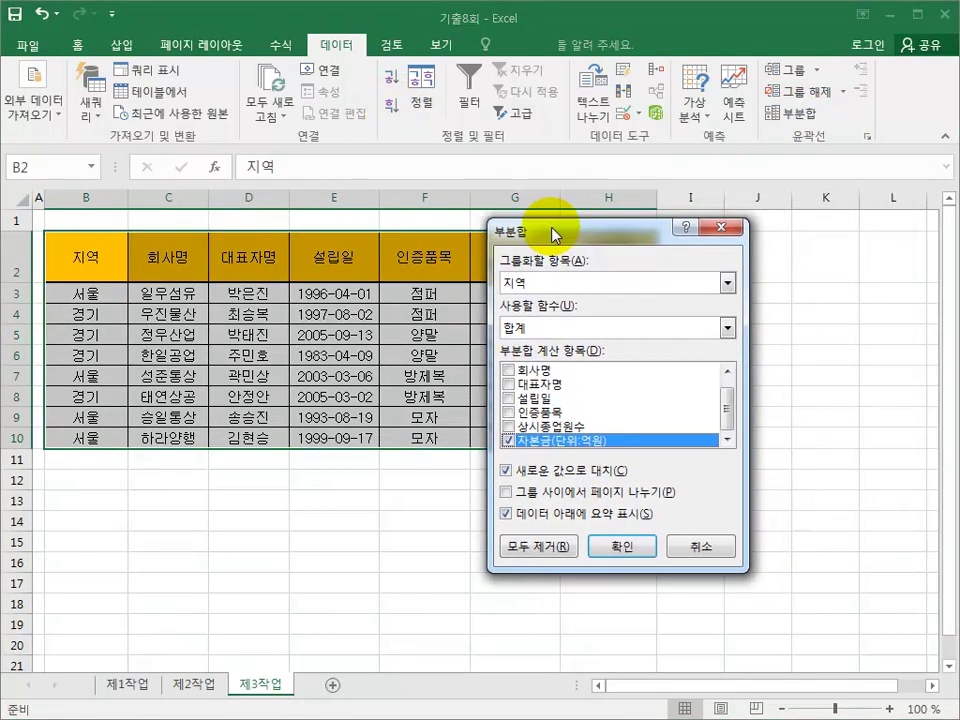
{"action": "left_click", "coordinate": [560, 287]}
{"action": "left_click", "coordinate": [565, 357]}
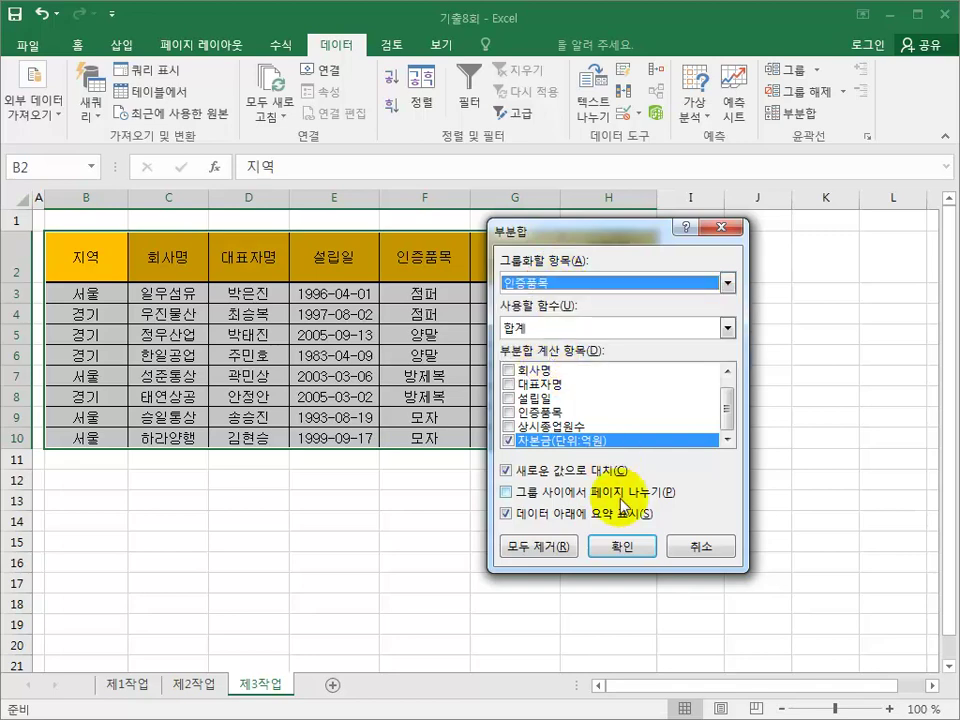
{"action": "left_click", "coordinate": [560, 328]}
{"action": "left_click", "coordinate": [536, 358]}
{"action": "left_click", "coordinate": [510, 372]}
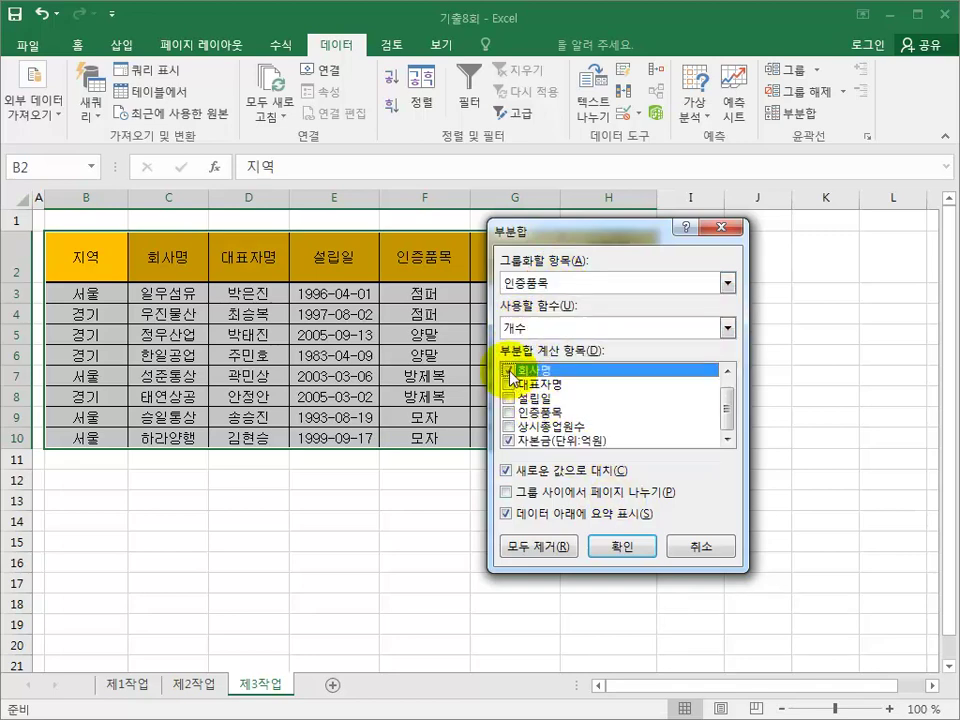
{"action": "left_click", "coordinate": [509, 441]}
{"action": "left_click", "coordinate": [600, 547]}
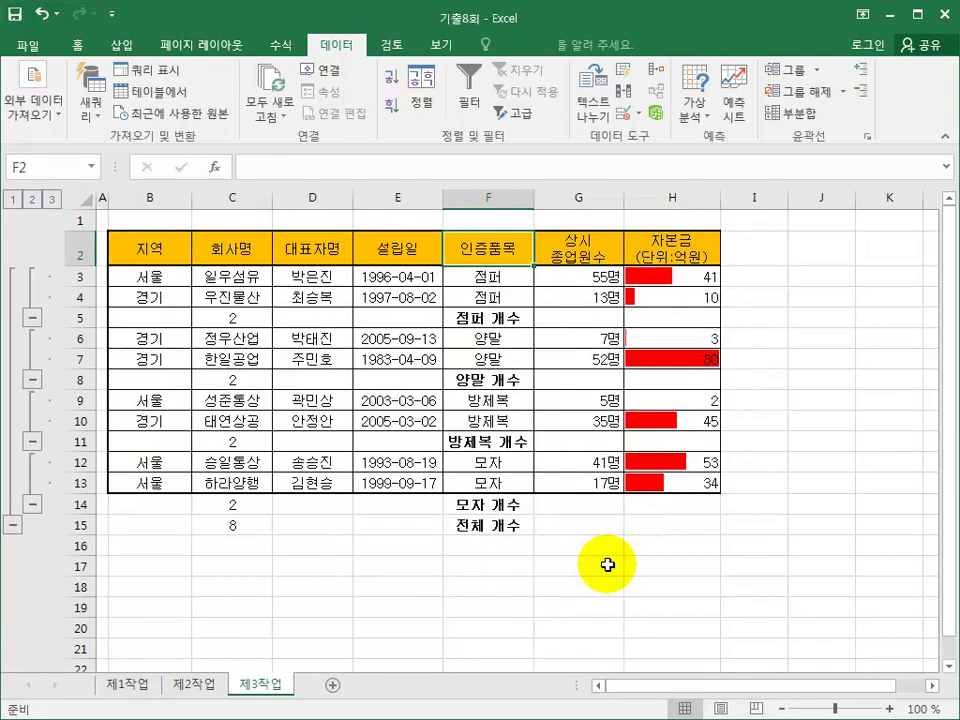
- Add a second subtotal per 인증품목 using 최대값 of 자본금(단위:억원) only, without replacing the existing count subtotals
{"action": "left_click", "coordinate": [790, 115]}
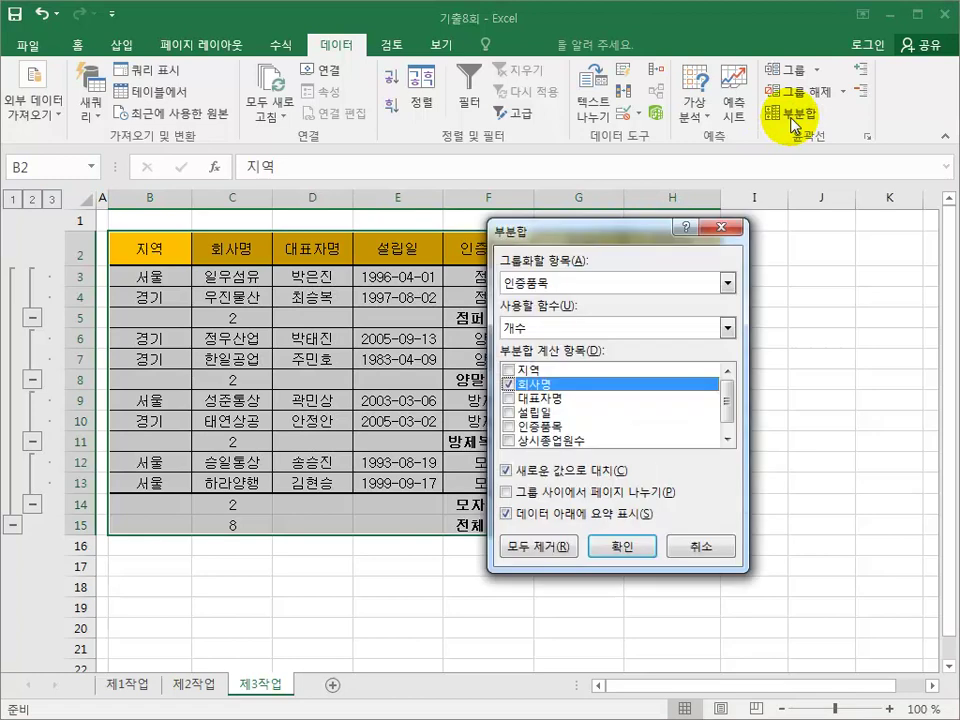
{"action": "left_click", "coordinate": [617, 328]}
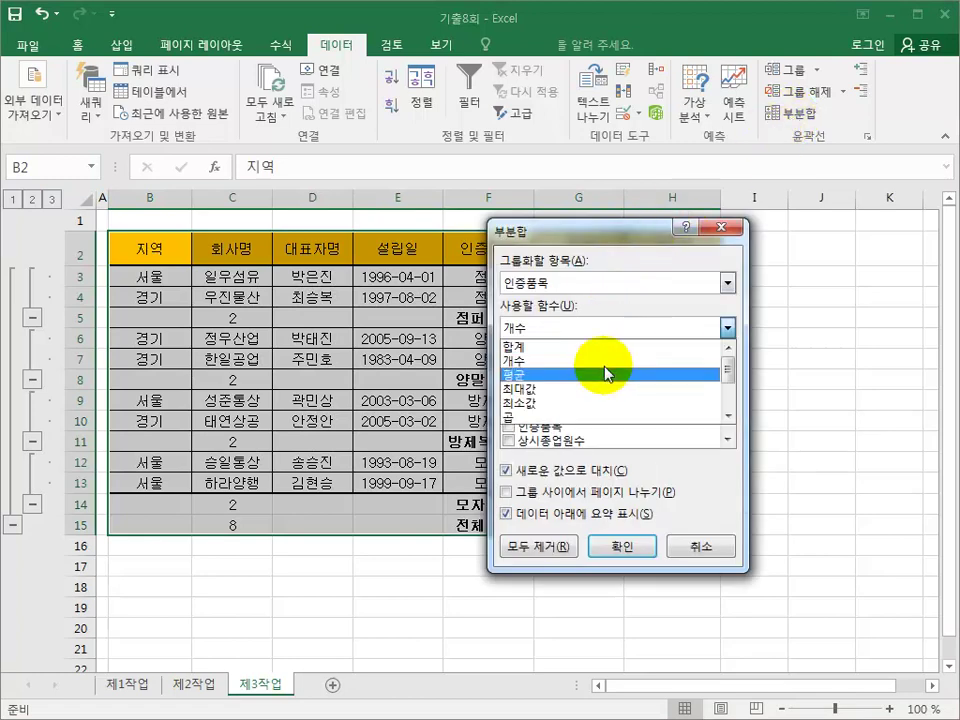
{"action": "left_click", "coordinate": [601, 387]}
{"action": "left_click", "coordinate": [509, 385]}
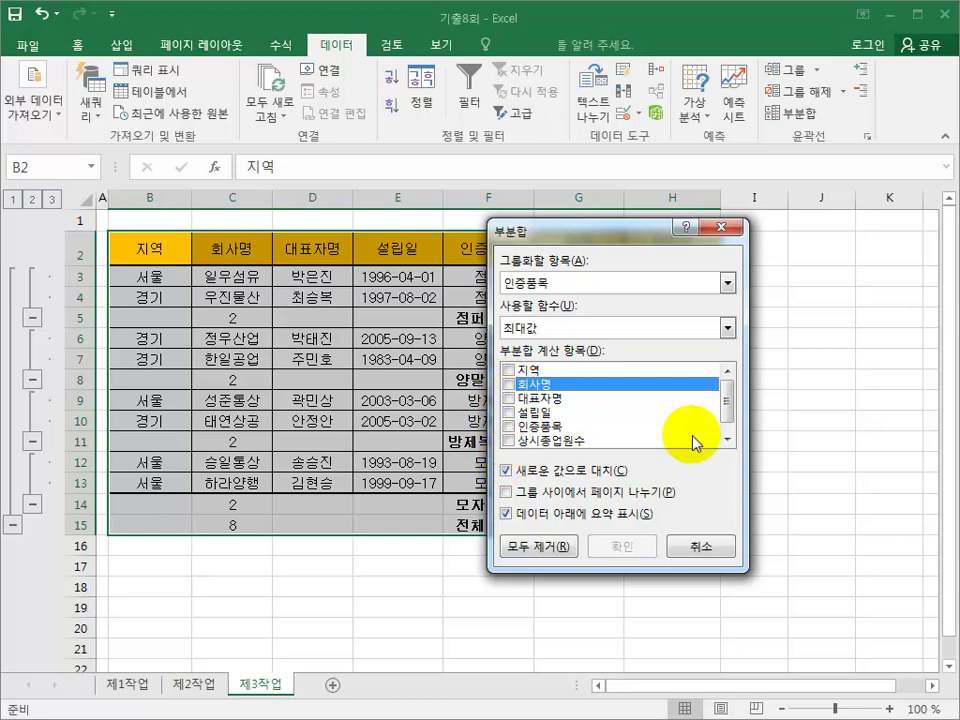
{"action": "scroll", "coordinate": [728, 405], "scroll_direction": "down", "scroll_amount": 1}
{"action": "left_click", "coordinate": [510, 440]}
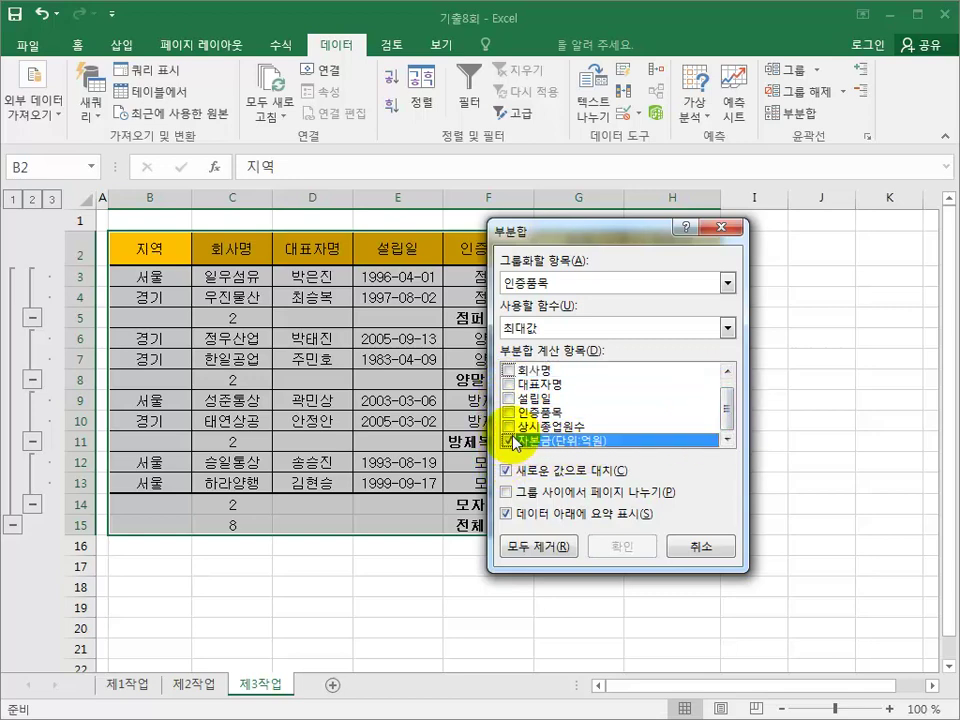
{"action": "left_click", "coordinate": [508, 470]}
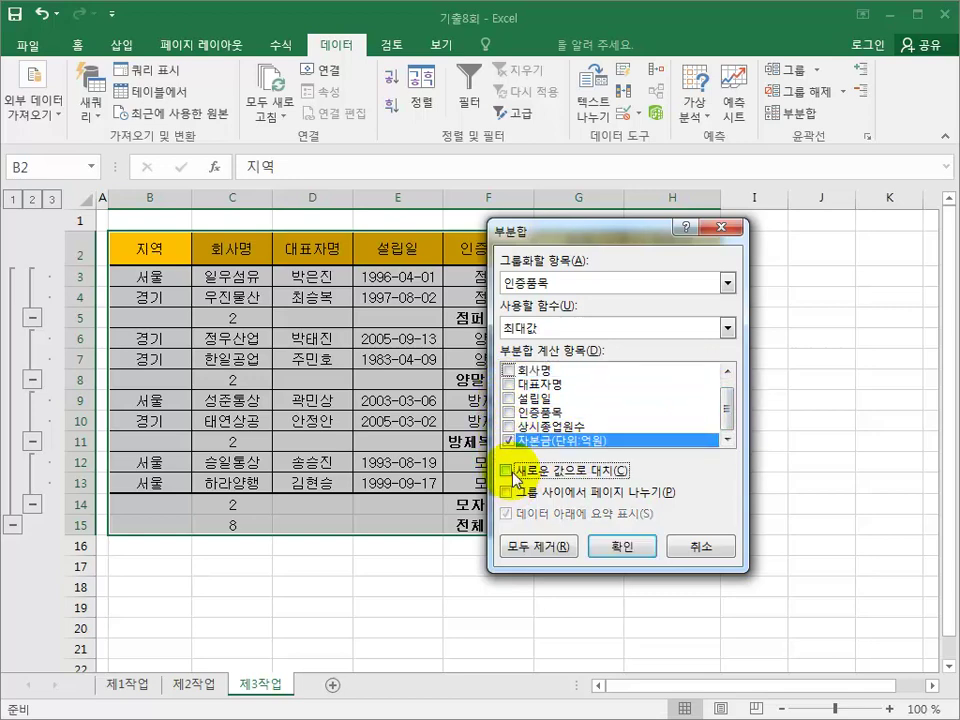
{"action": "left_click", "coordinate": [621, 553]}
{"action": "left_click", "coordinate": [776, 427]}
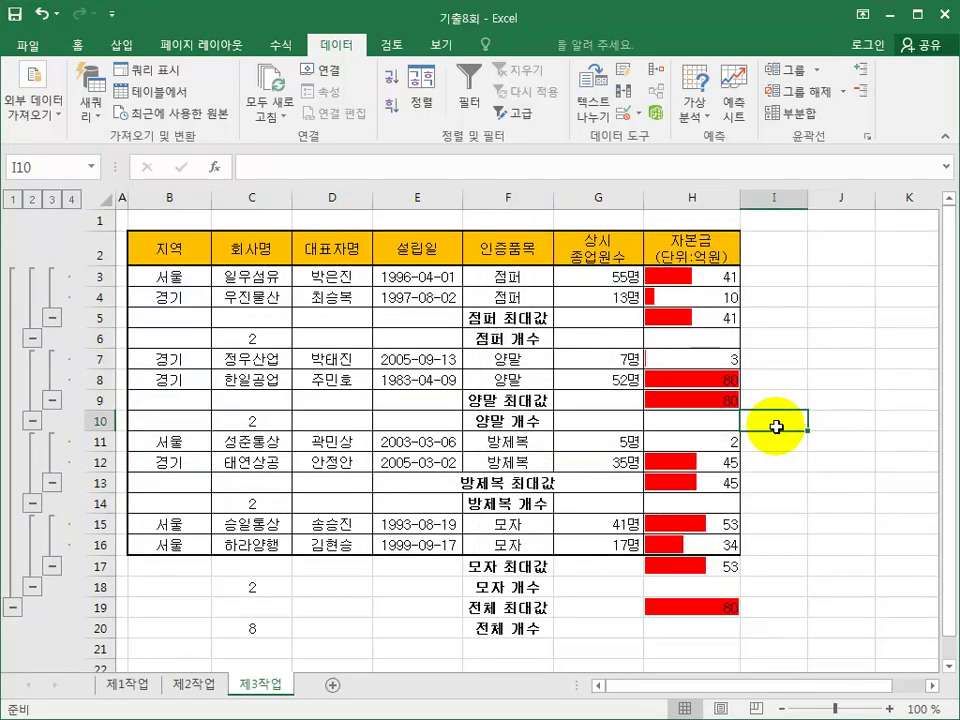
- Clear the outline (윤곽 지우기) from the subtotalled table on 제3작업
{"action": "left_click", "coordinate": [671, 240]}
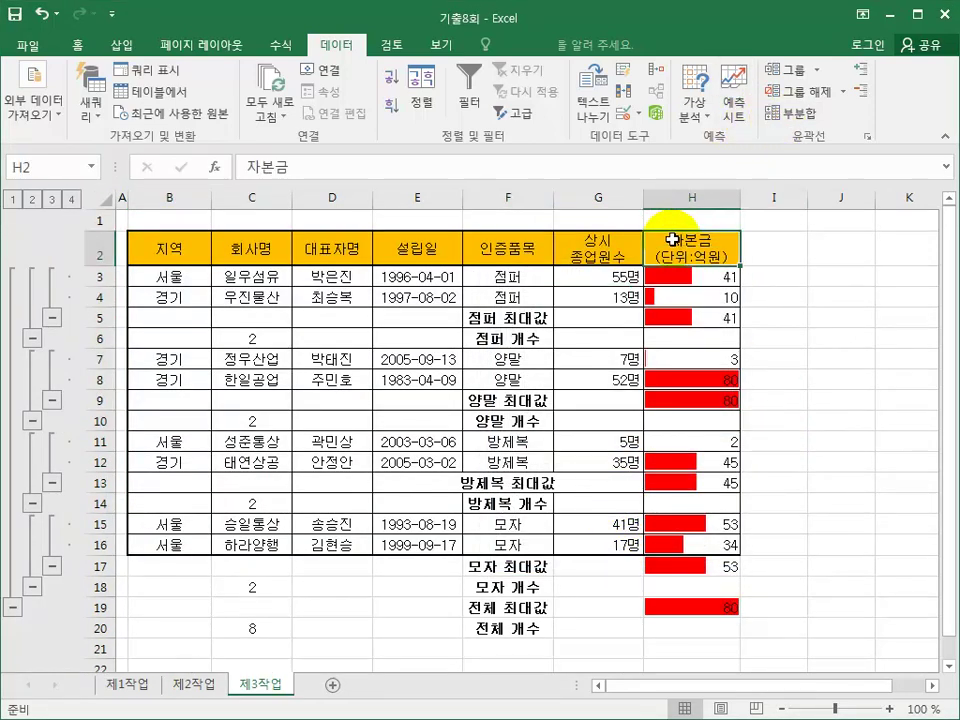
{"action": "left_click", "coordinate": [842, 92]}
{"action": "left_click", "coordinate": [853, 136]}
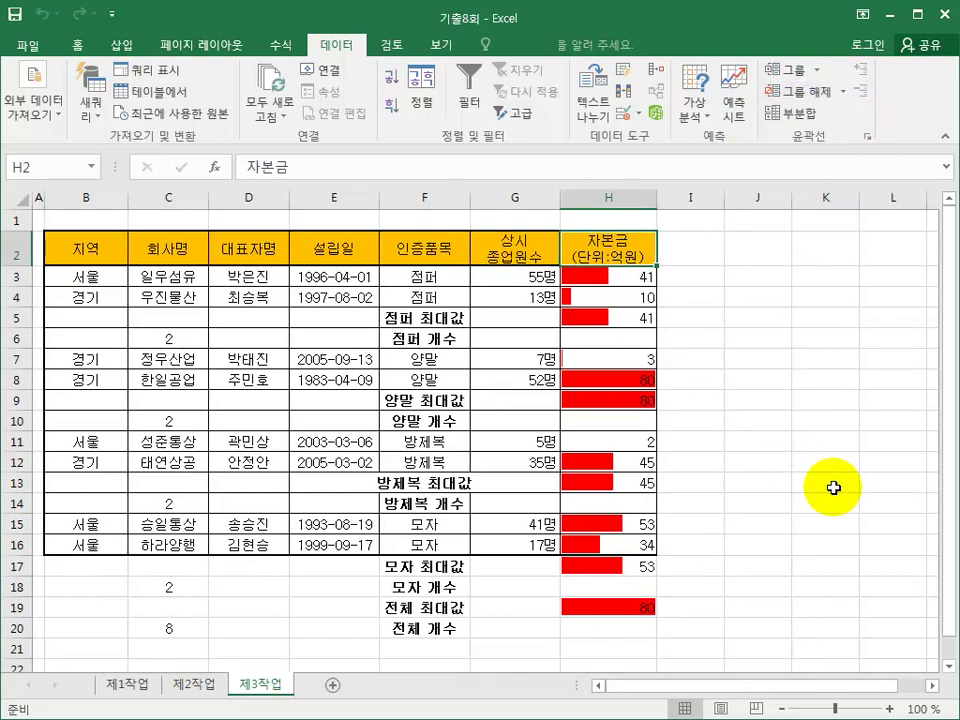
{"action": "left_click", "coordinate": [833, 488]}
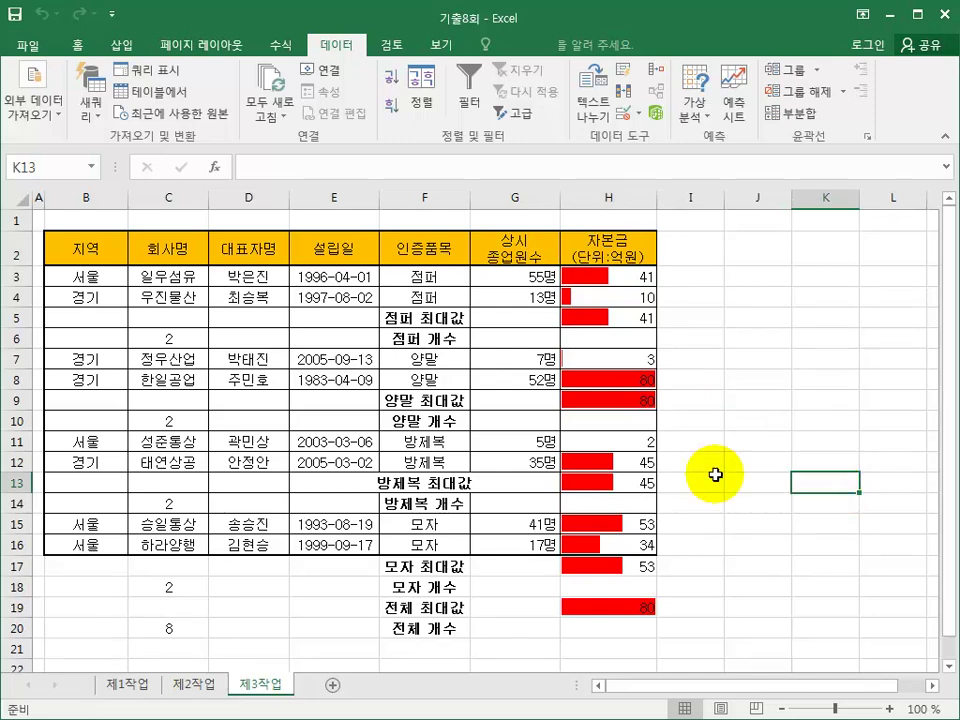
- Switch to 제1작업 and review the 지역, 회사명, 자본금 and 상시 종업원수 columns in rows 4 to 12
{"action": "left_click", "coordinate": [135, 688]}
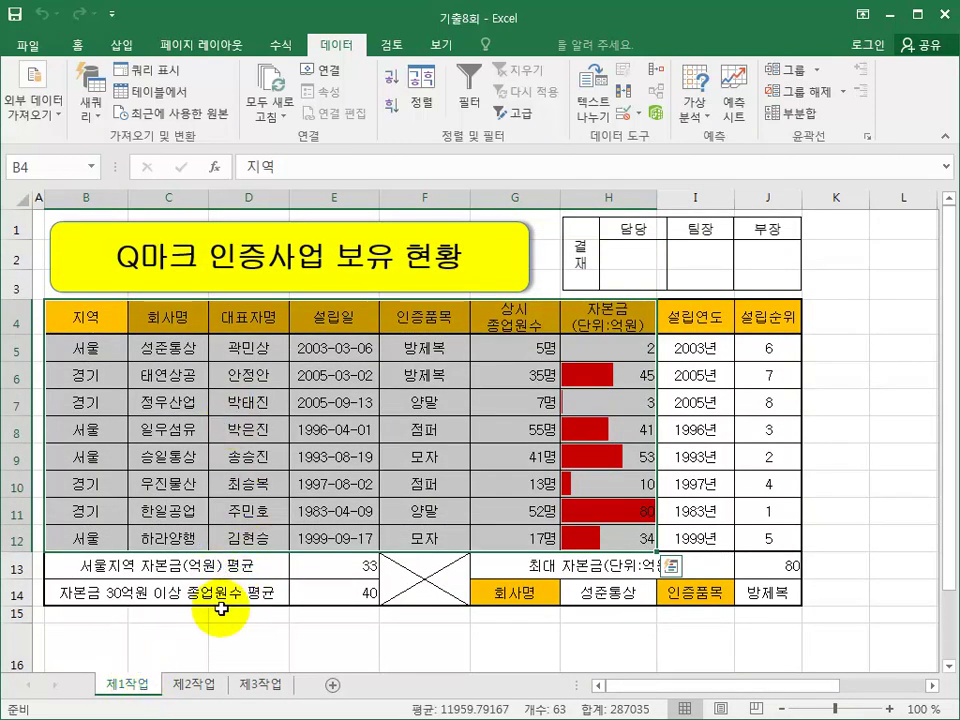
{"action": "left_click_drag", "start_coordinate": [81, 317], "coordinate": [104, 540]}
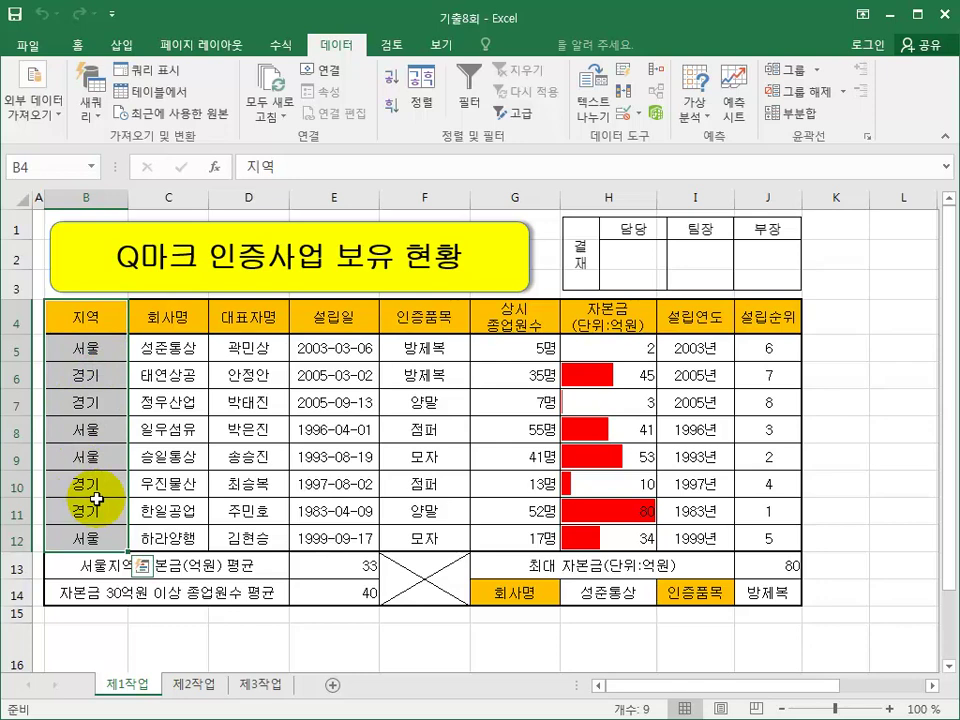
{"action": "left_click_drag", "start_coordinate": [188, 318], "coordinate": [190, 528]}
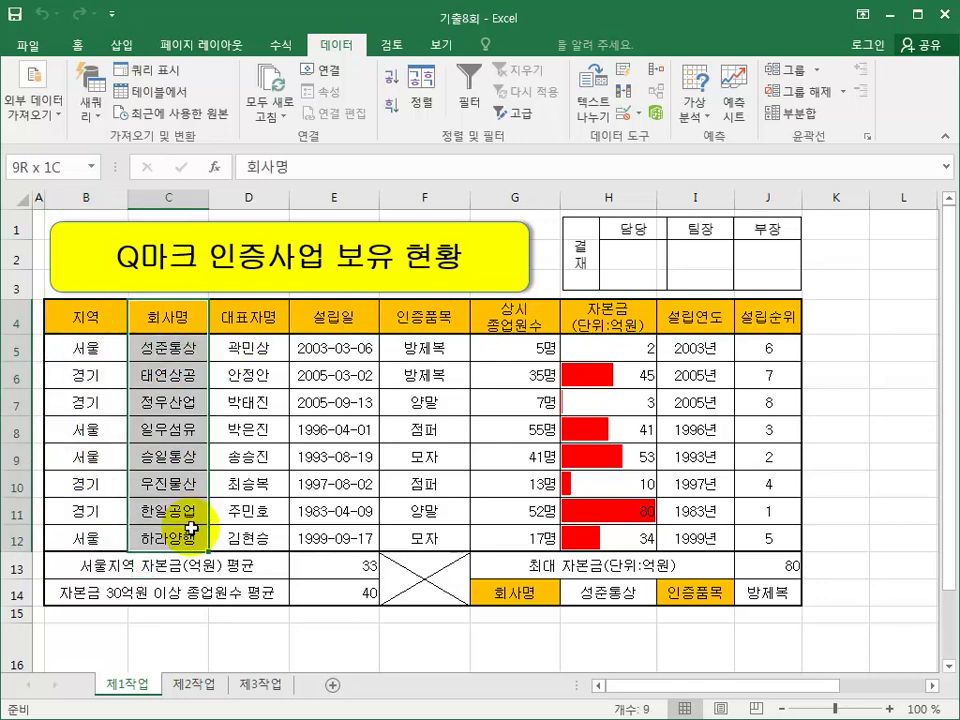
{"action": "left_click_drag", "start_coordinate": [592, 324], "coordinate": [615, 546]}
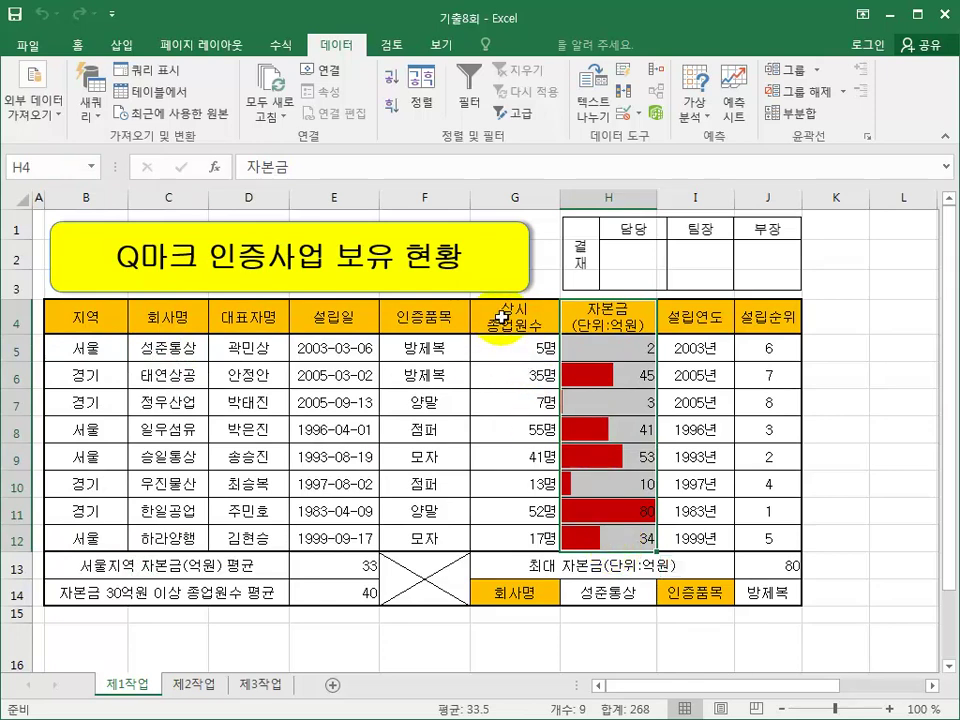
{"action": "left_click_drag", "start_coordinate": [499, 315], "coordinate": [512, 538]}
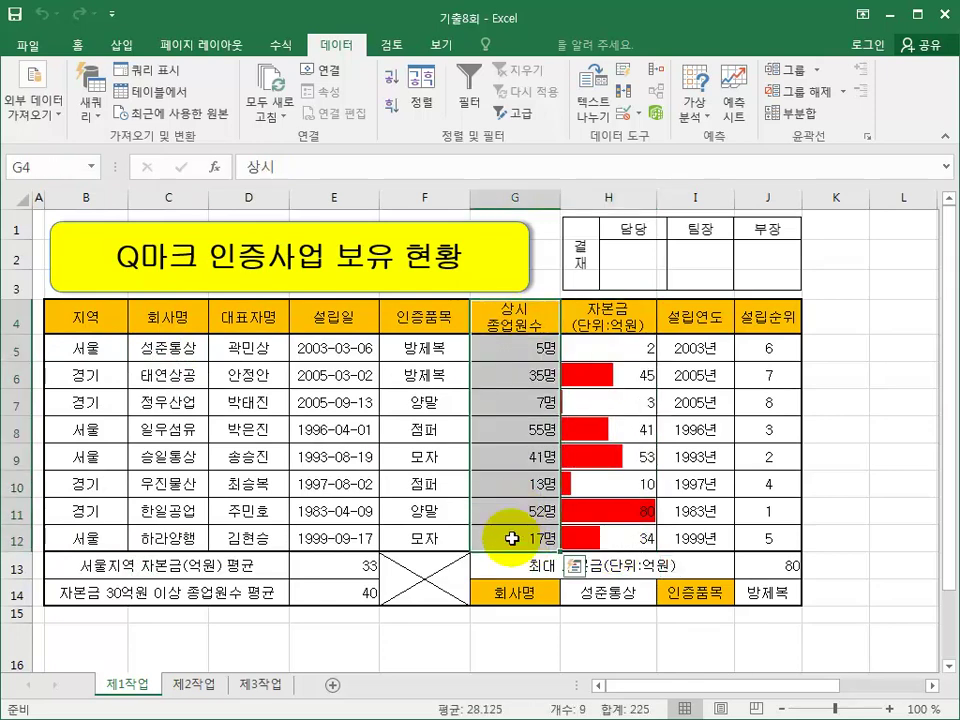
- Insert a clustered column chart from the 회사명, 상시 종업원수 and 자본금 headers and values of the four 경기 companies
{"action": "left_click", "coordinate": [179, 318]}
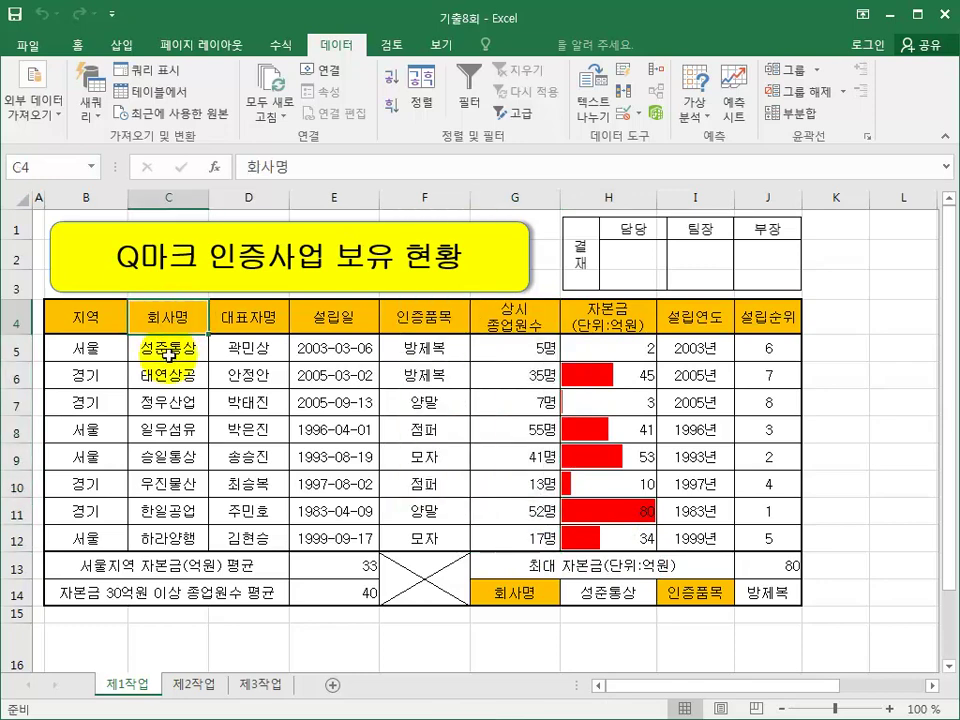
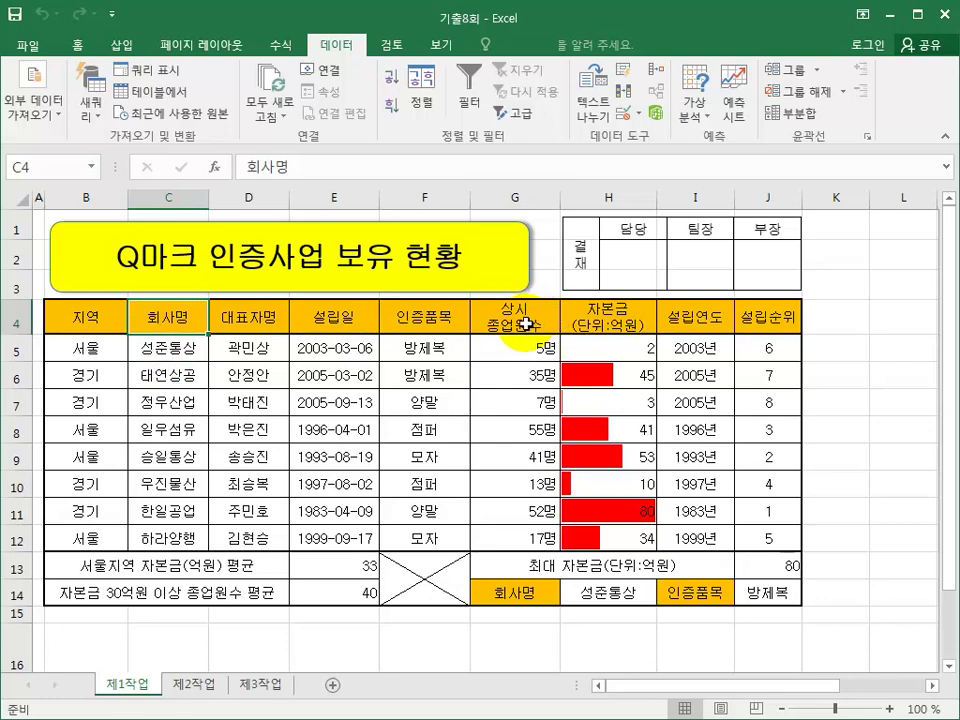
{"action": "left_click_drag", "start_coordinate": [525, 324], "coordinate": [594, 325]}
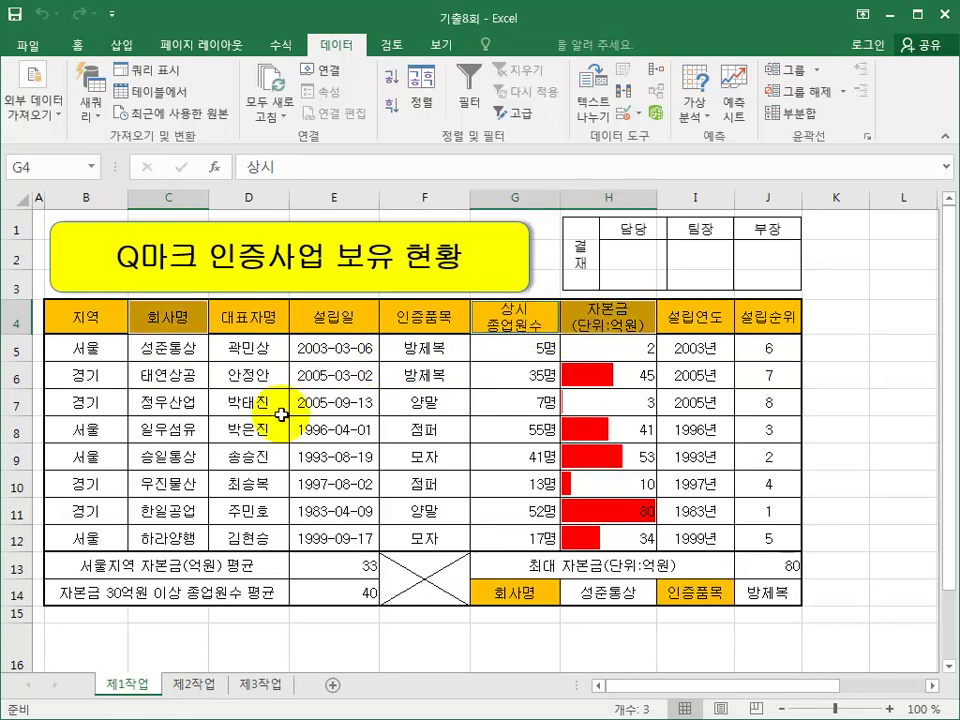
{"action": "left_click_drag", "start_coordinate": [168, 375], "coordinate": [180, 400]}
{"action": "left_click_drag", "start_coordinate": [551, 383], "coordinate": [615, 396]}
{"action": "left_click_drag", "start_coordinate": [165, 487], "coordinate": [166, 518]}
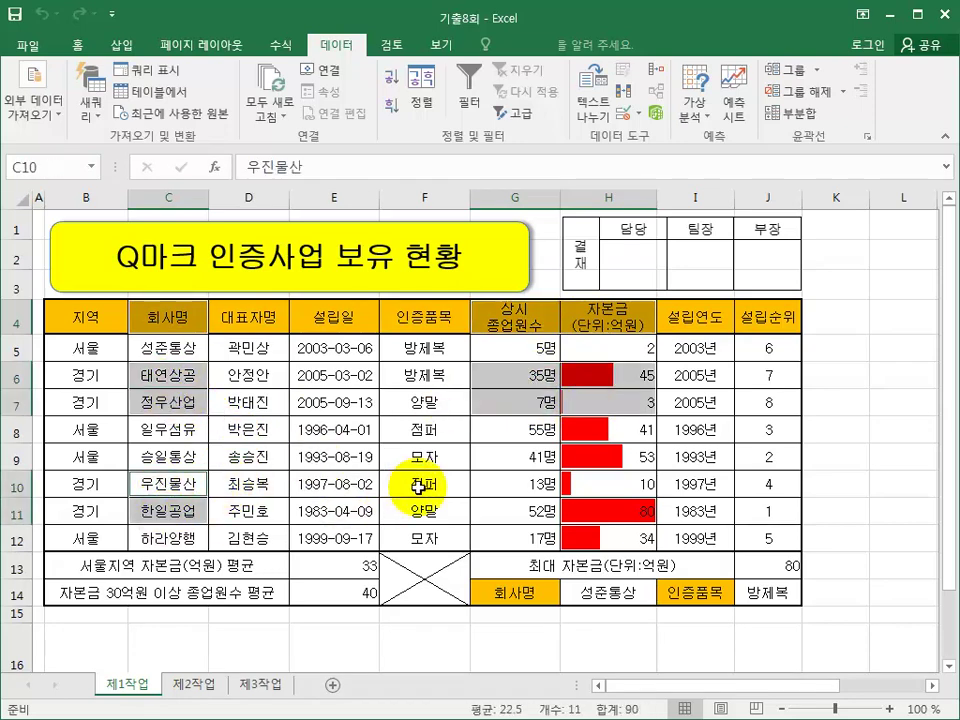
{"action": "left_click_drag", "start_coordinate": [510, 484], "coordinate": [584, 515]}
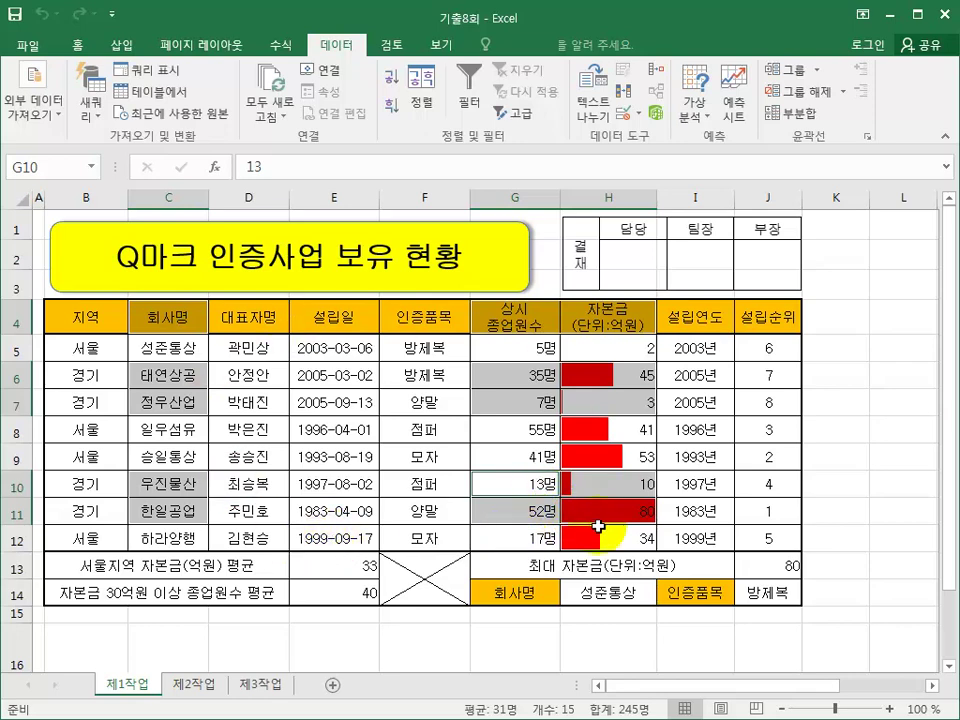
{"action": "left_click", "coordinate": [128, 50]}
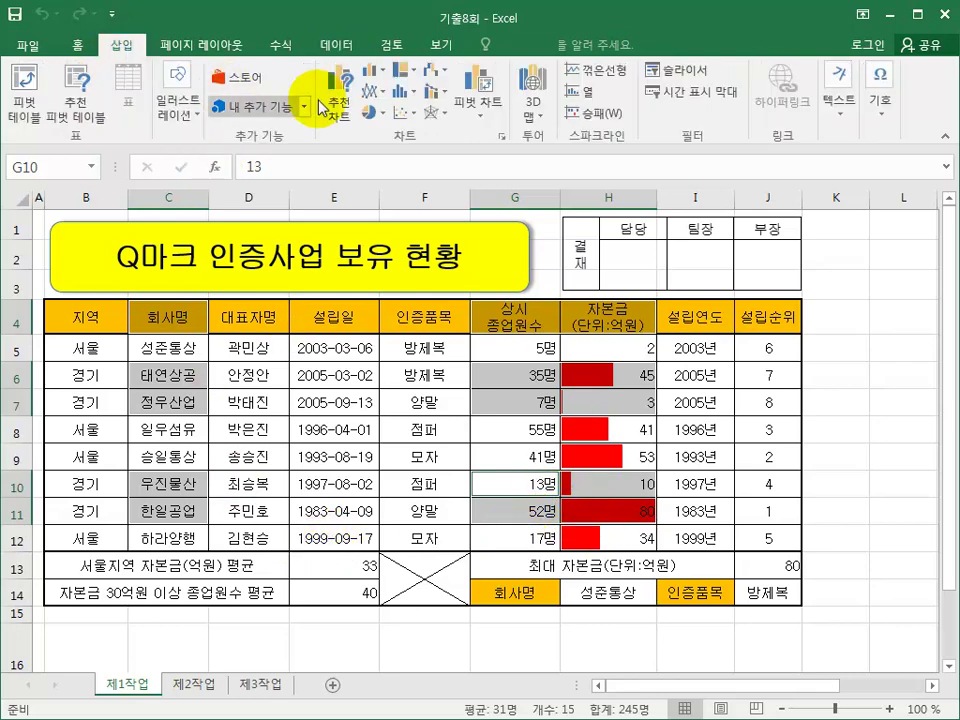
{"action": "left_click", "coordinate": [373, 70]}
{"action": "left_click", "coordinate": [383, 122]}
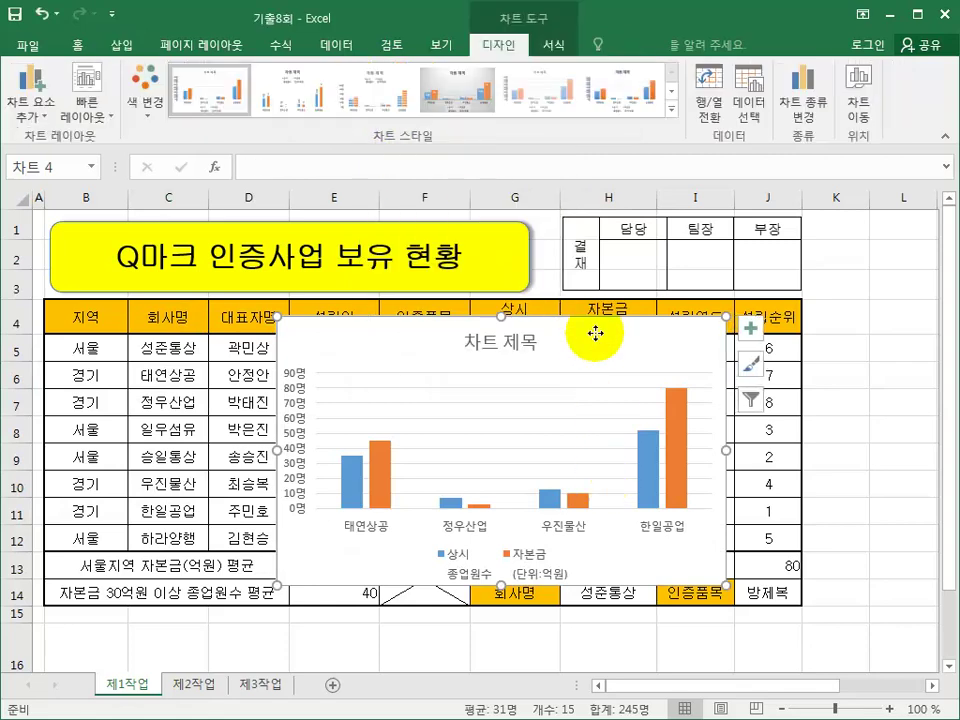
- Move the chart to a new sheet named 제4작업 and place that sheet after 제3작업
{"action": "right_click", "coordinate": [597, 340]}
{"action": "left_click", "coordinate": [665, 560]}
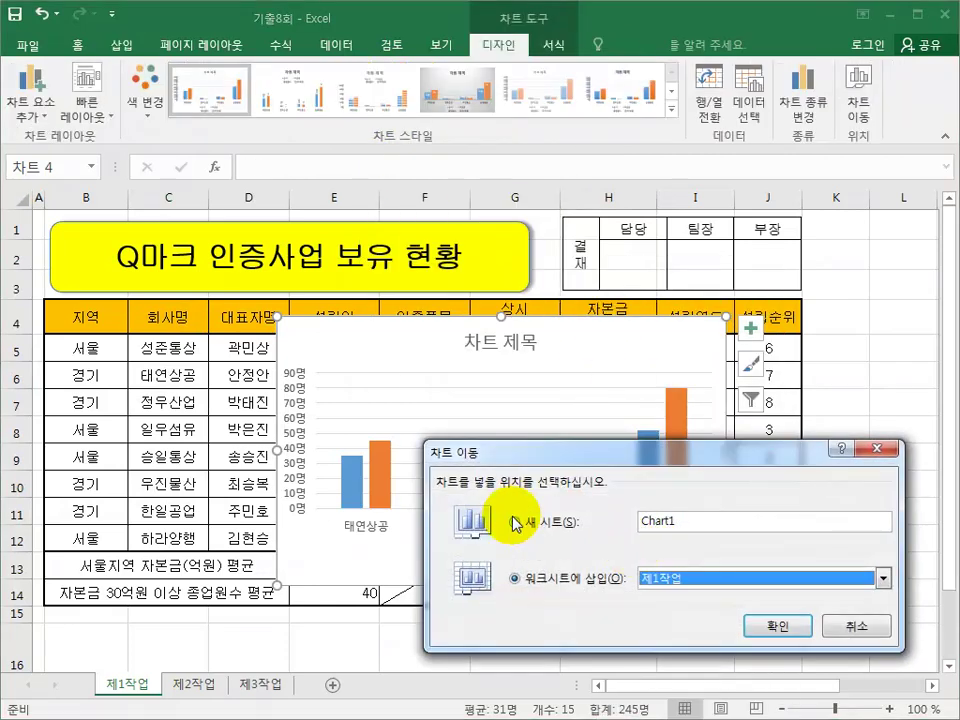
{"action": "left_click", "coordinate": [515, 521]}
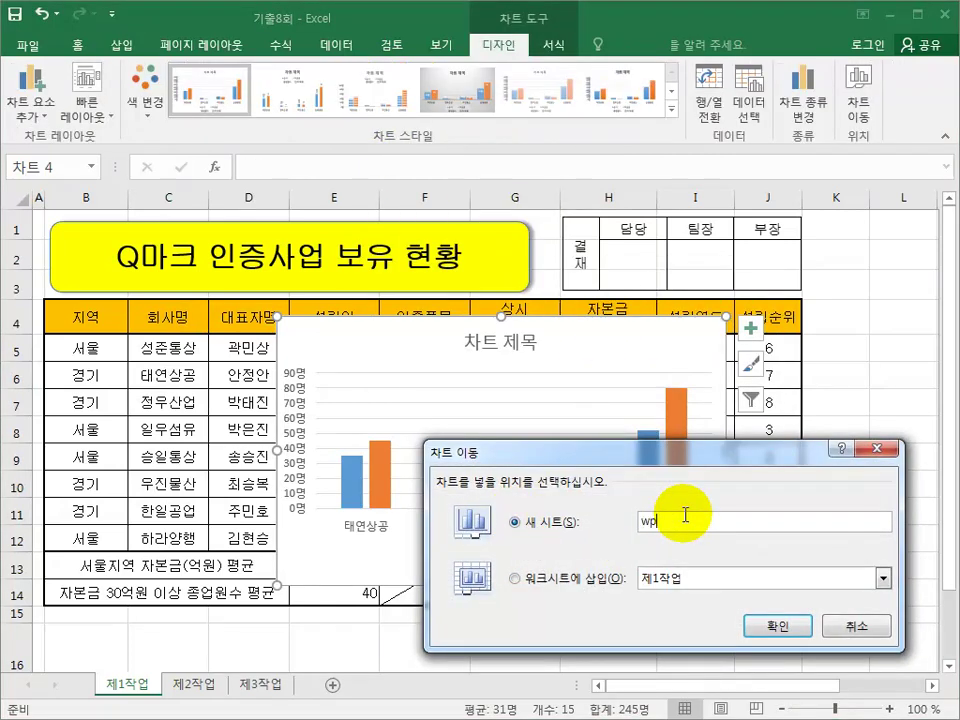
{"action": "type", "text": "제4작업"}
{"action": "key", "text": "Return"}
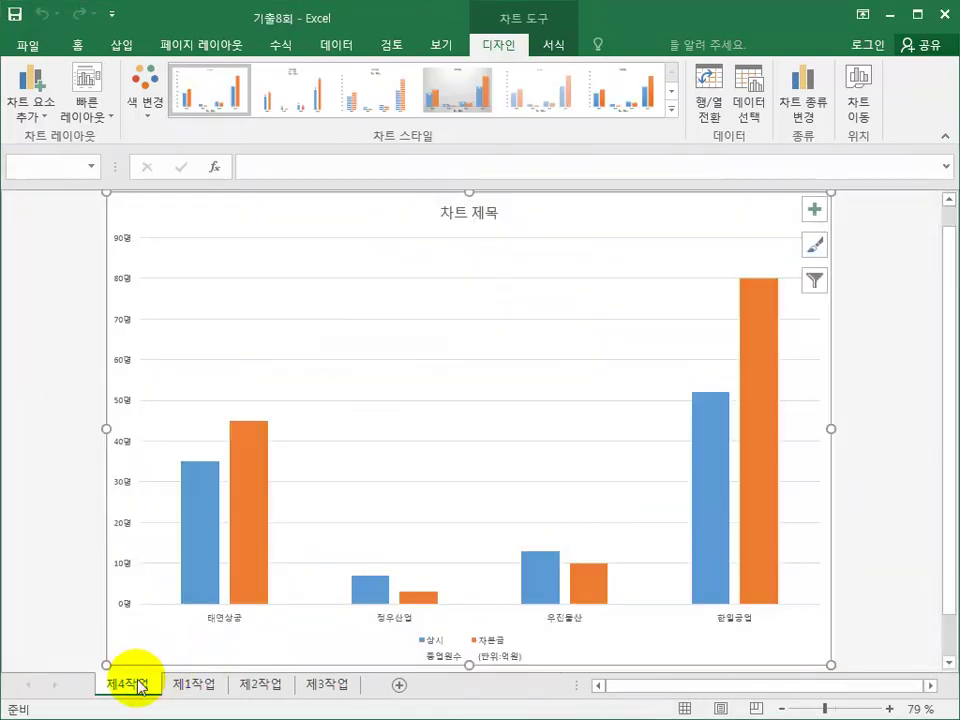
{"action": "left_click_drag", "start_coordinate": [137, 690], "coordinate": [372, 688]}
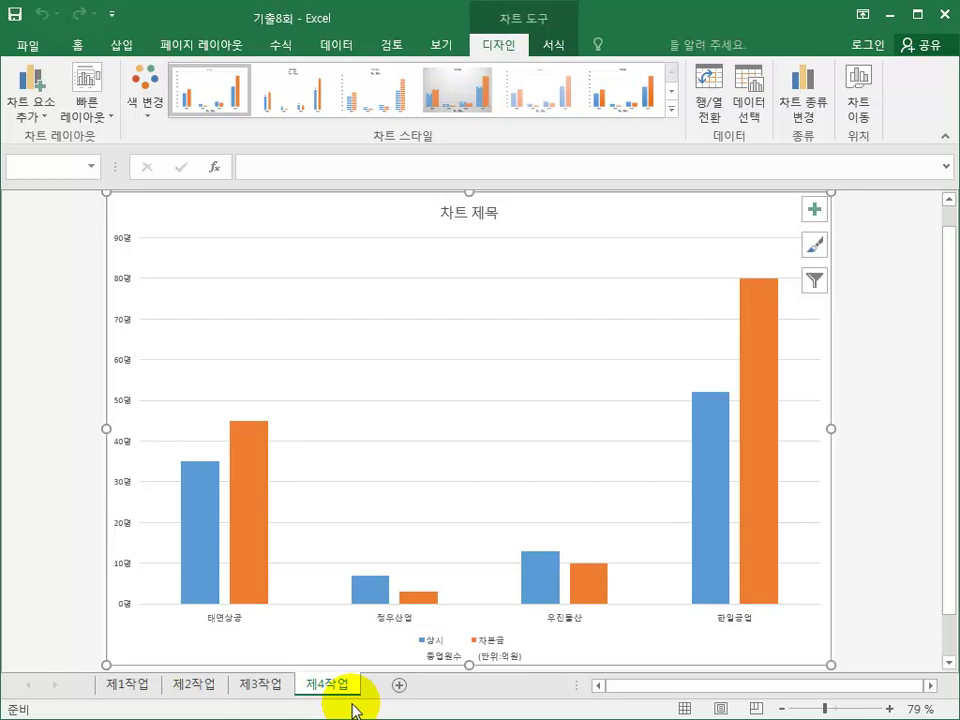
- Apply the third quick layout and the sixth chart style to the column chart
{"action": "left_click", "coordinate": [96, 118]}
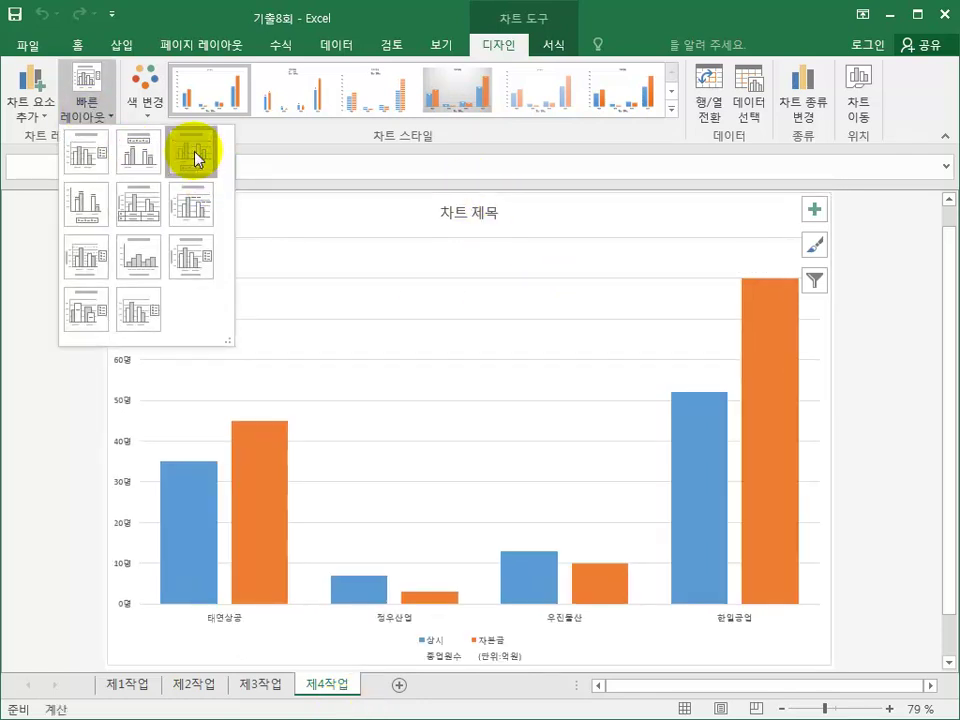
{"action": "left_click", "coordinate": [195, 155]}
{"action": "left_click", "coordinate": [671, 108]}
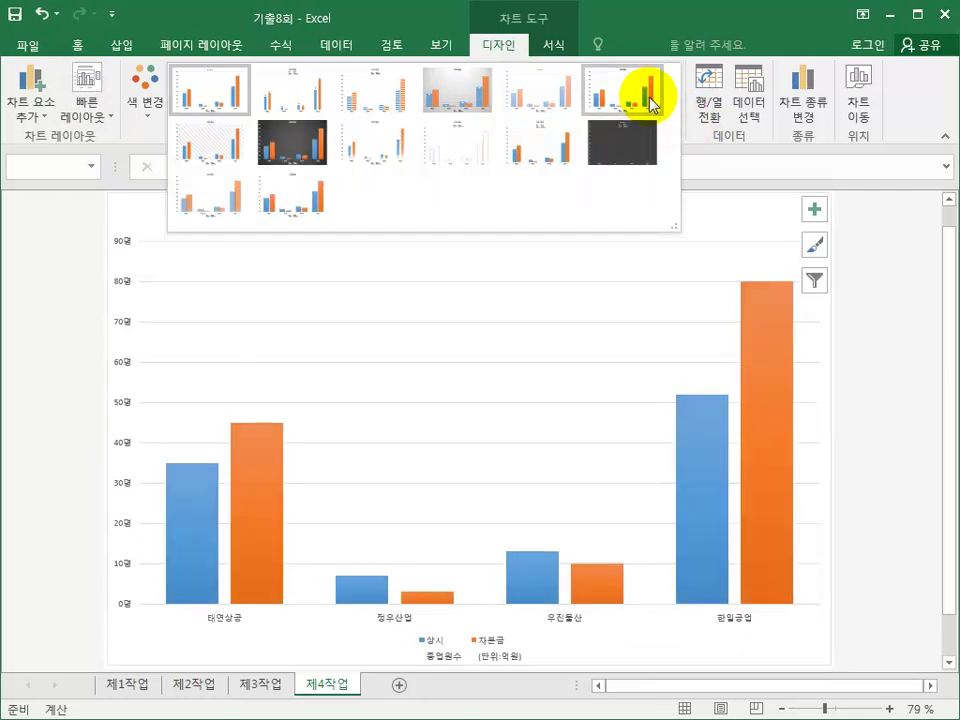
{"action": "left_click", "coordinate": [651, 104]}
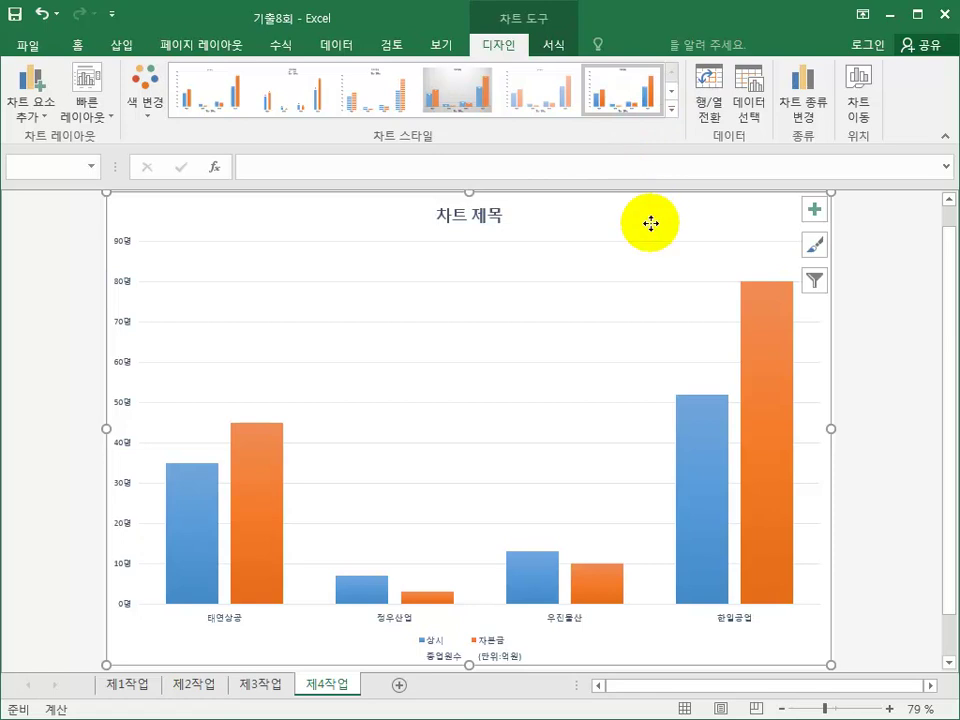
- Set the whole chart's font to 굴림 at size 11
{"action": "left_click", "coordinate": [78, 45]}
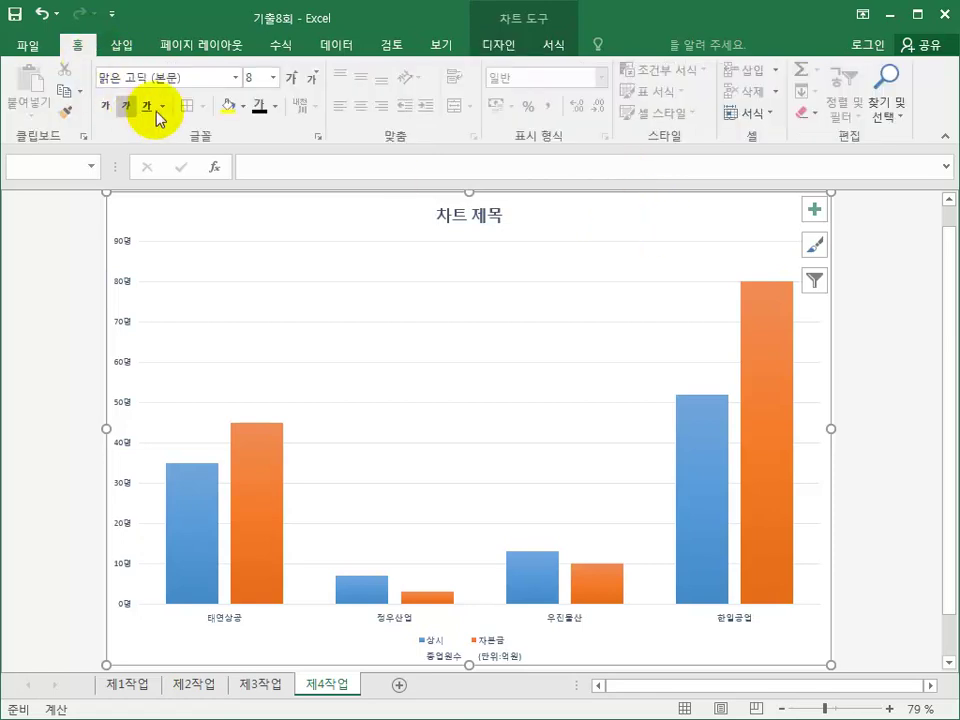
{"action": "left_click", "coordinate": [236, 77]}
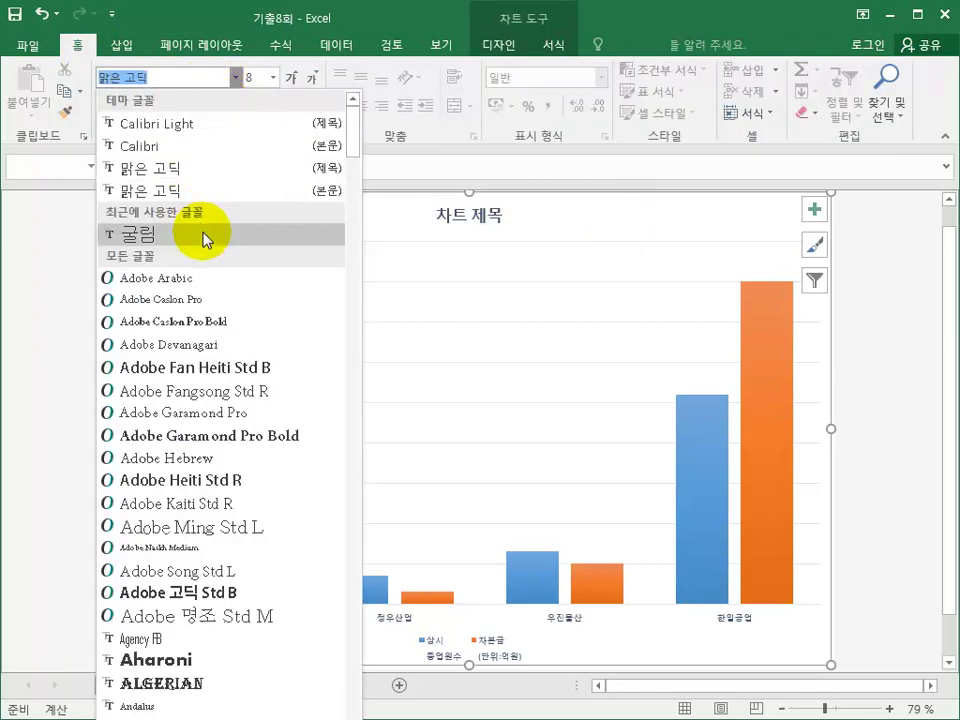
{"action": "left_click", "coordinate": [261, 234]}
{"action": "left_click", "coordinate": [290, 78]}
{"action": "left_click", "coordinate": [290, 78]}
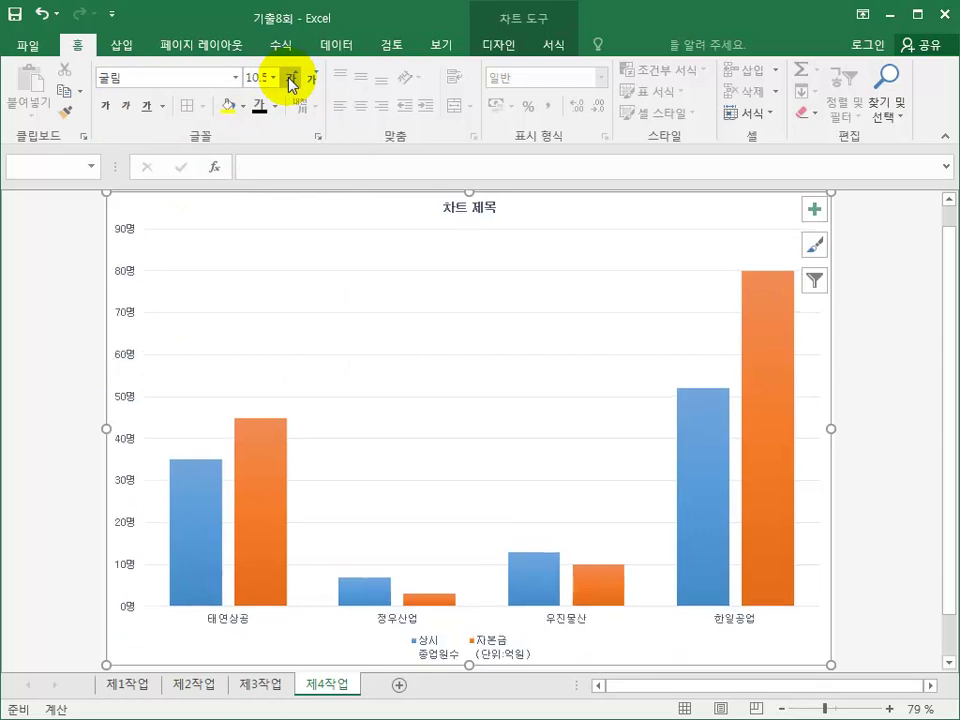
{"action": "left_click", "coordinate": [290, 78]}
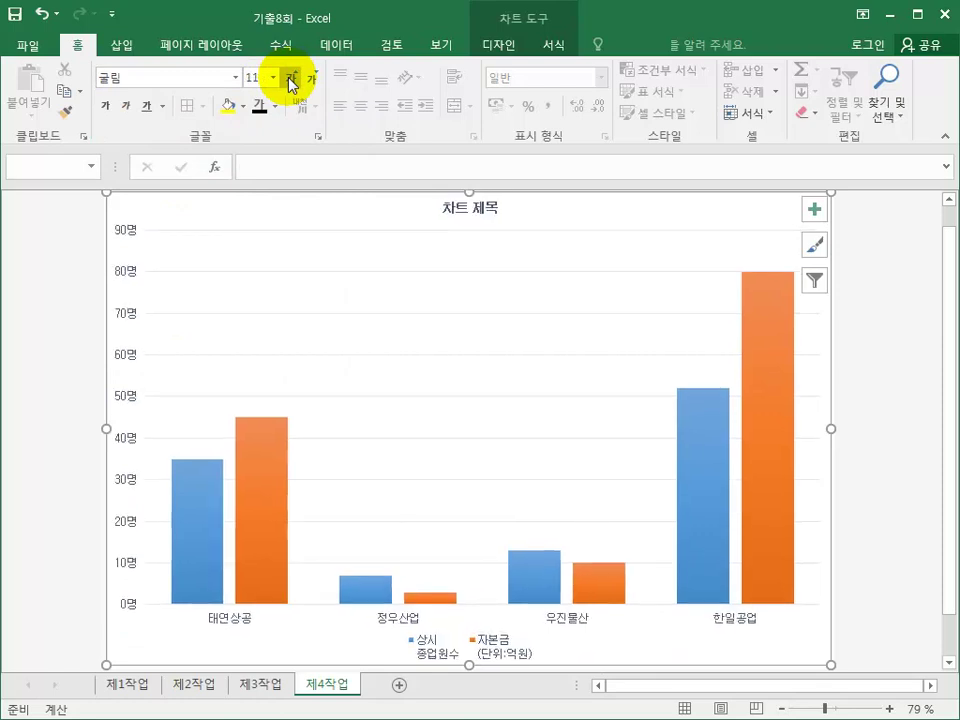
- Fill the chart area (차트 영역) with the light blue tissue-paper texture
{"action": "right_click", "coordinate": [588, 208]}
{"action": "left_click", "coordinate": [628, 185]}
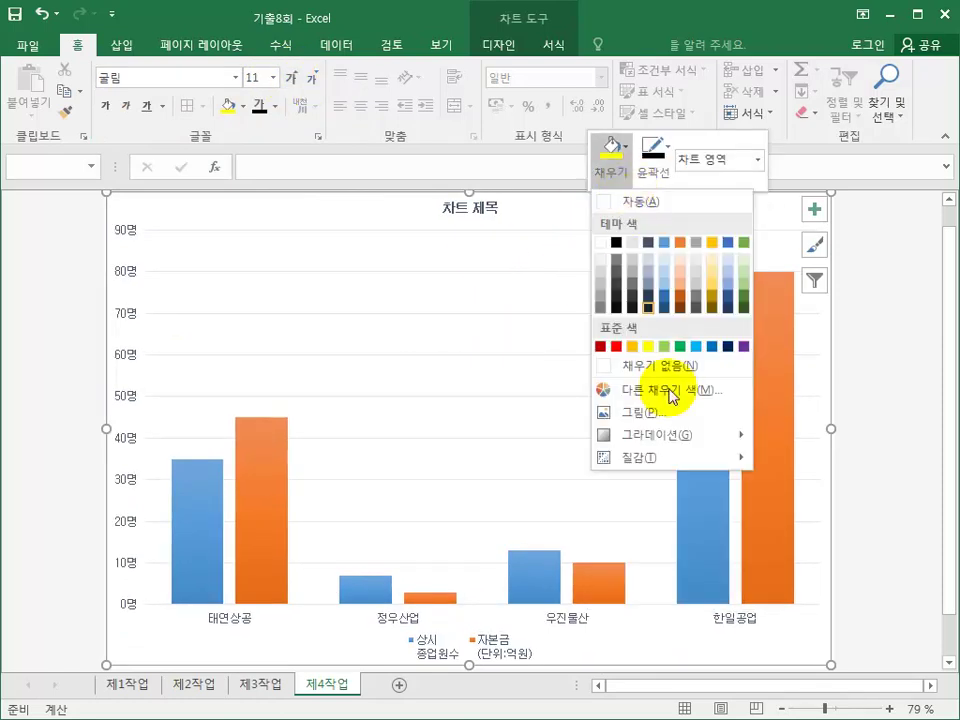
{"action": "mouse_move", "coordinate": [667, 462]}
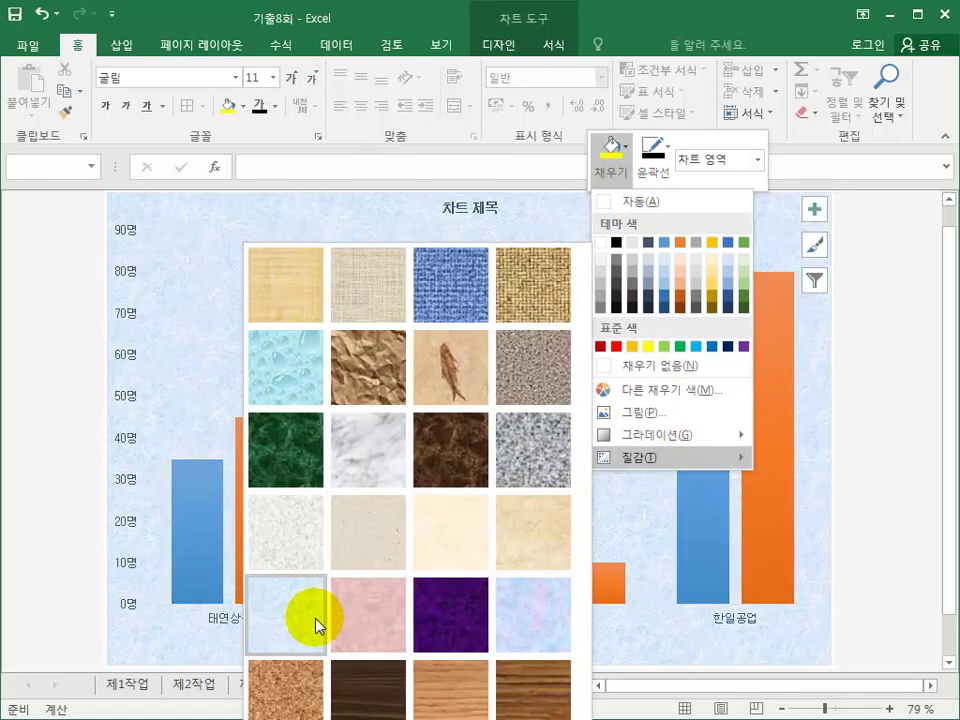
{"action": "left_click", "coordinate": [316, 622]}
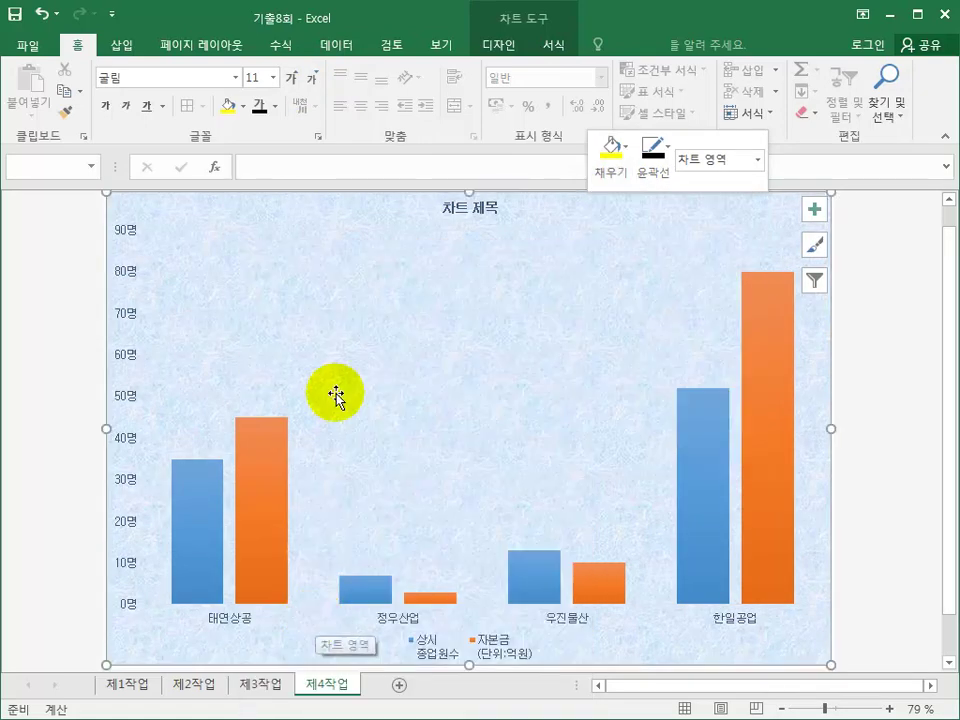
- Fill the plot area (그림 영역) with solid white
{"action": "left_click", "coordinate": [348, 265]}
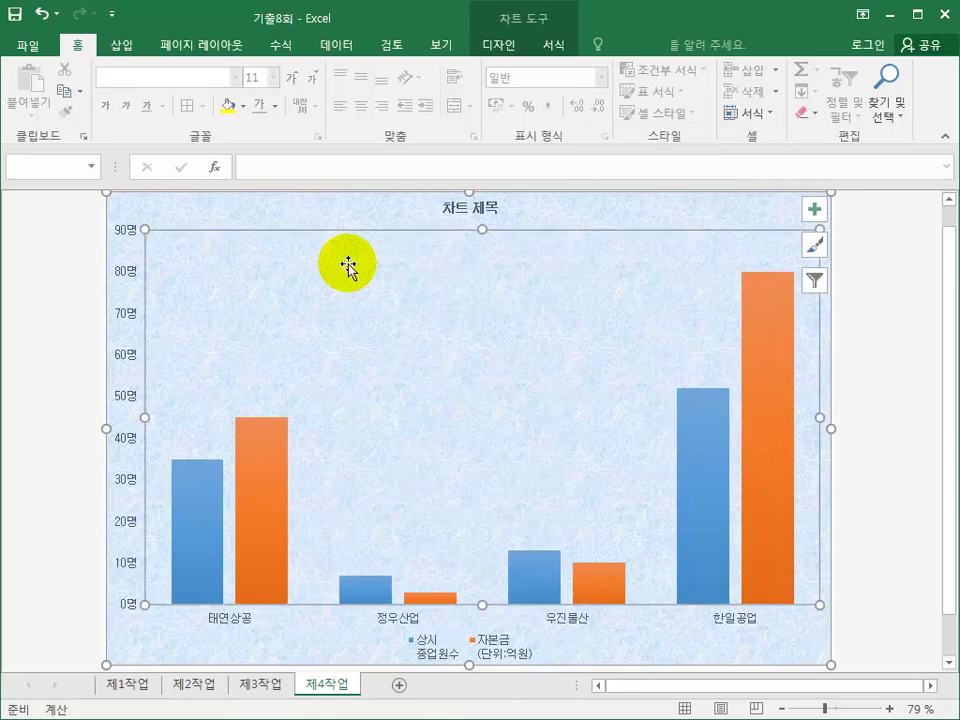
{"action": "right_click", "coordinate": [348, 265]}
{"action": "left_click", "coordinate": [369, 218]}
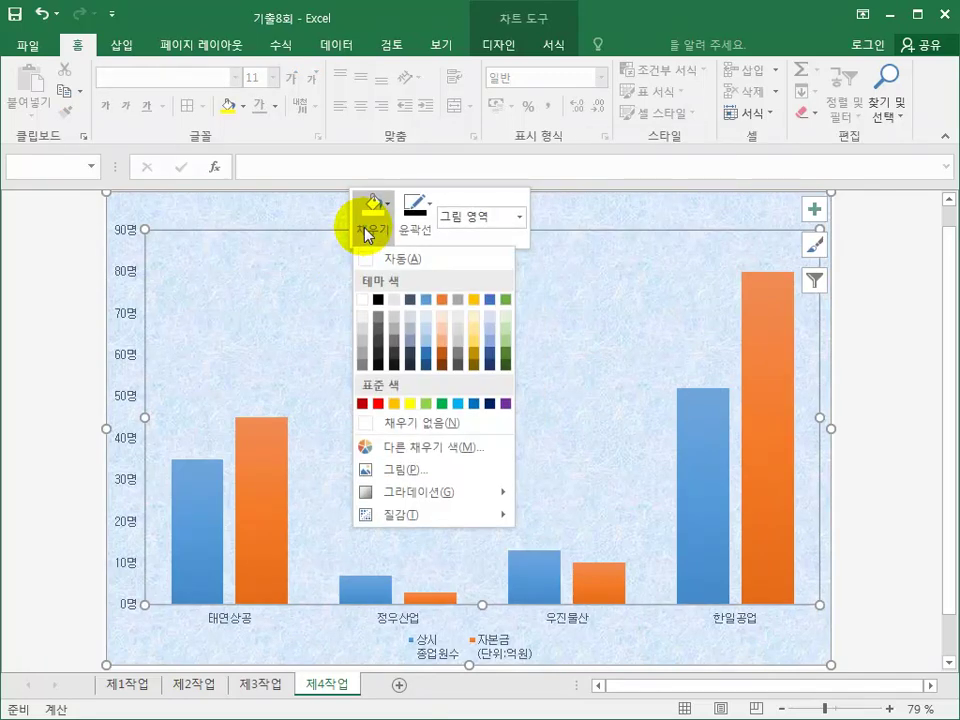
{"action": "left_click", "coordinate": [363, 300]}
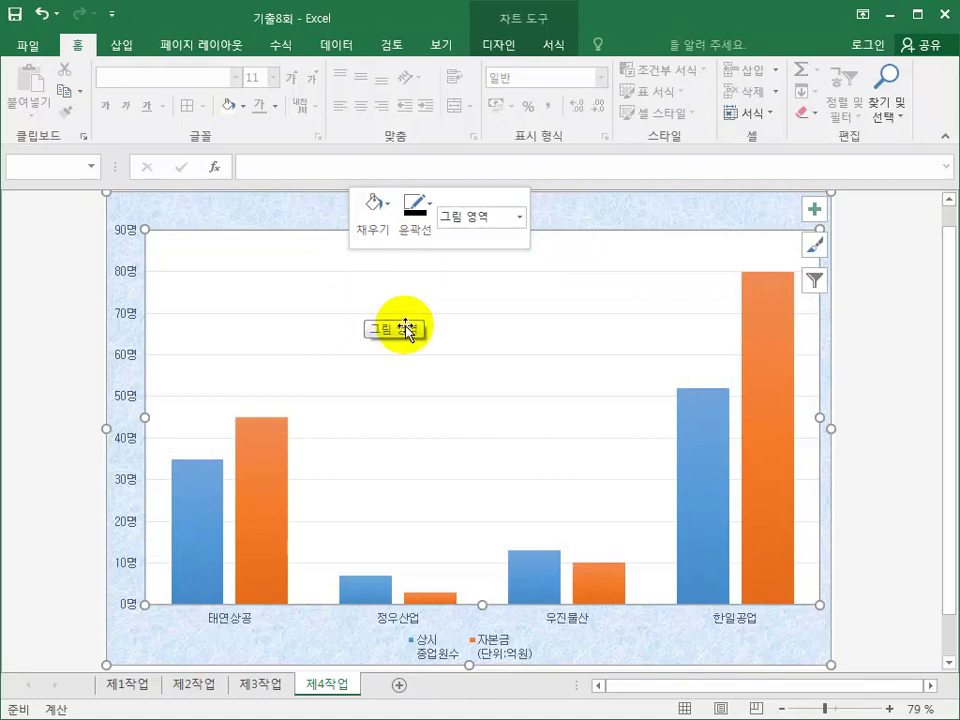
- Replace the chart title with 경기지역 회사 자본금 및 종업원수 비교
{"action": "left_click", "coordinate": [407, 208]}
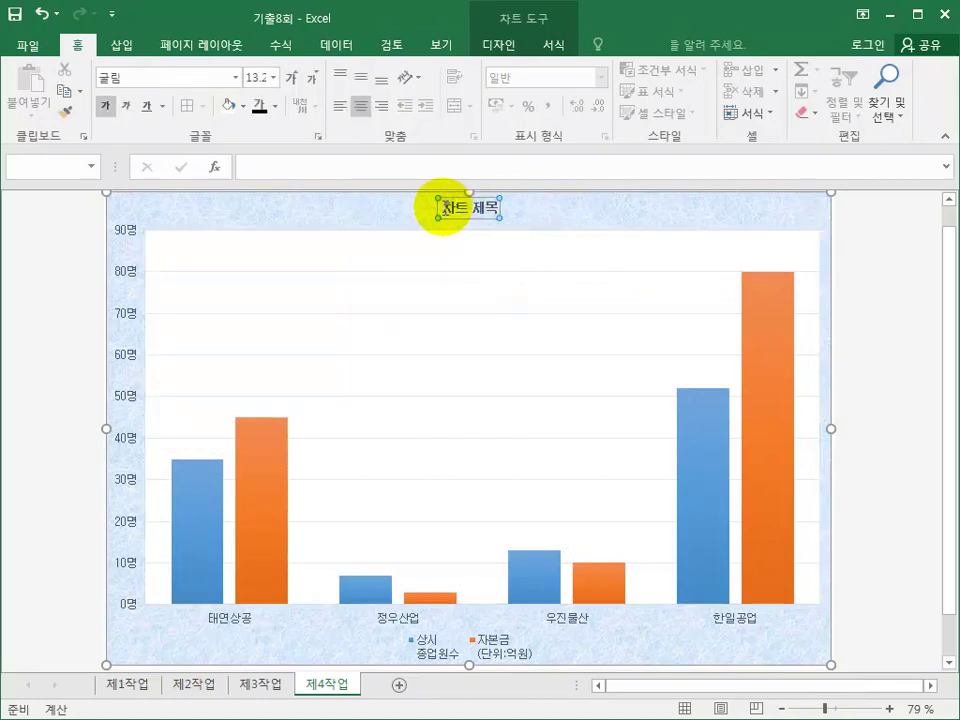
{"action": "left_click_drag", "start_coordinate": [439, 208], "coordinate": [497, 214]}
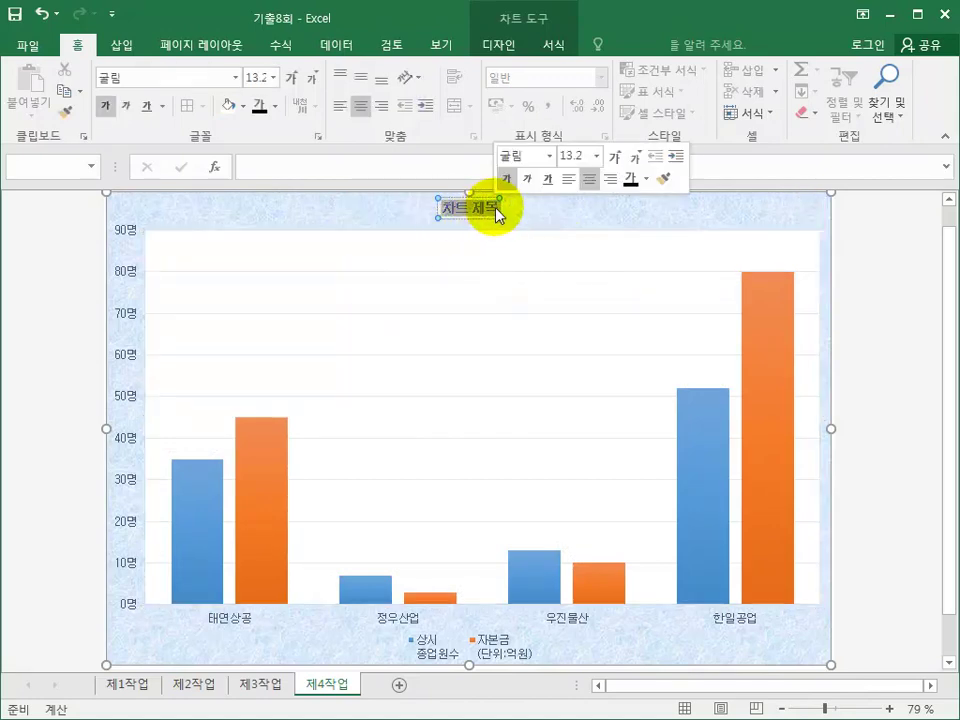
{"action": "type", "text": "경기"}
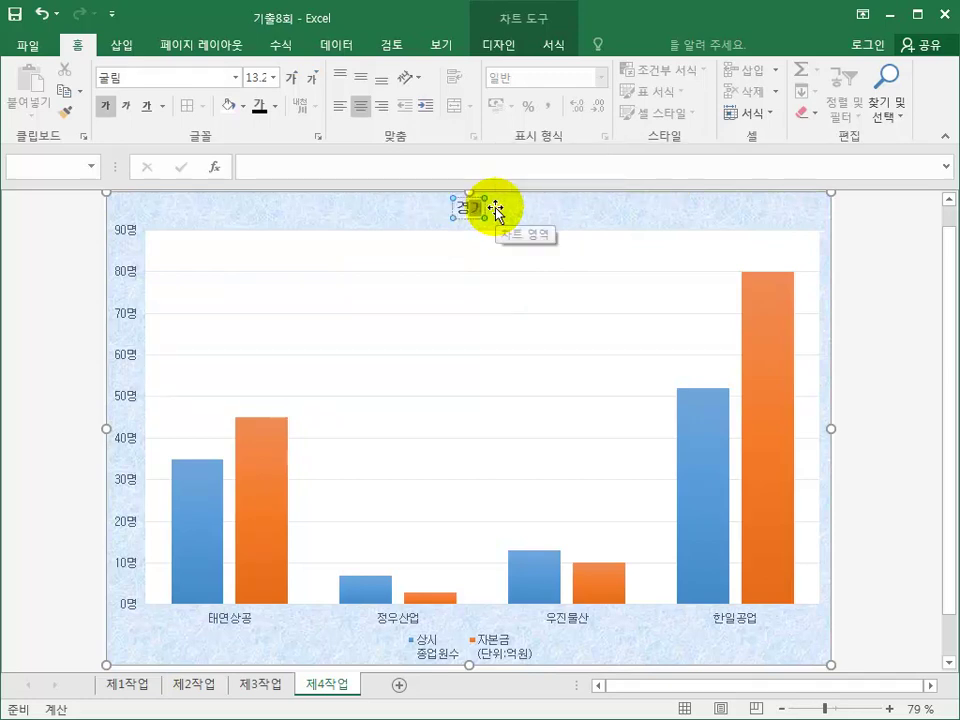
{"action": "type", "text": "지역 회사"}
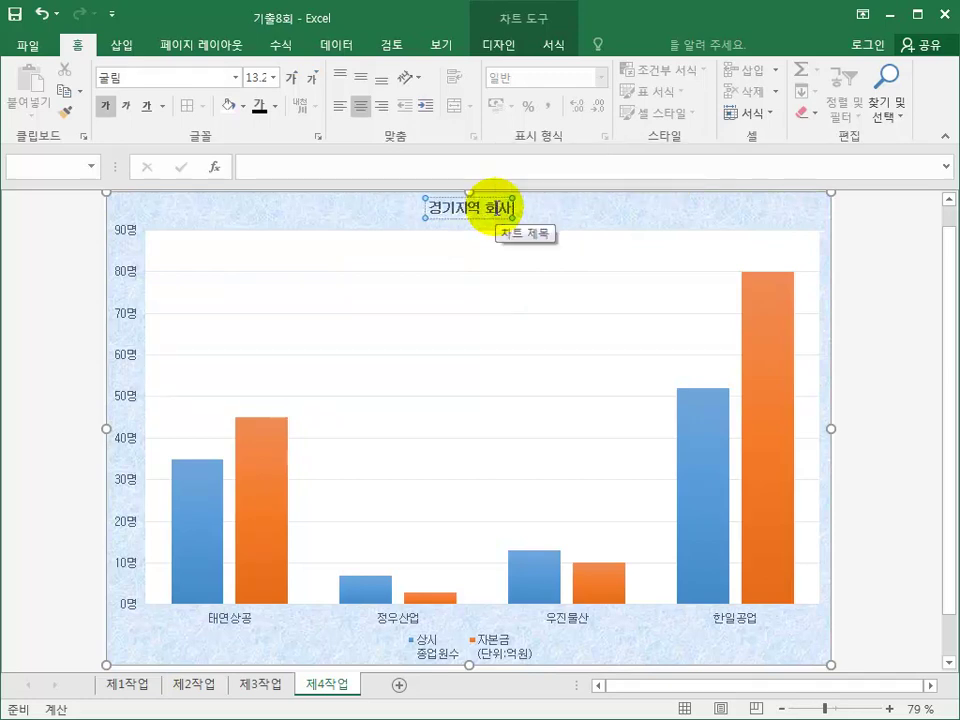
{"action": "type", "text": " 자본금 지"}
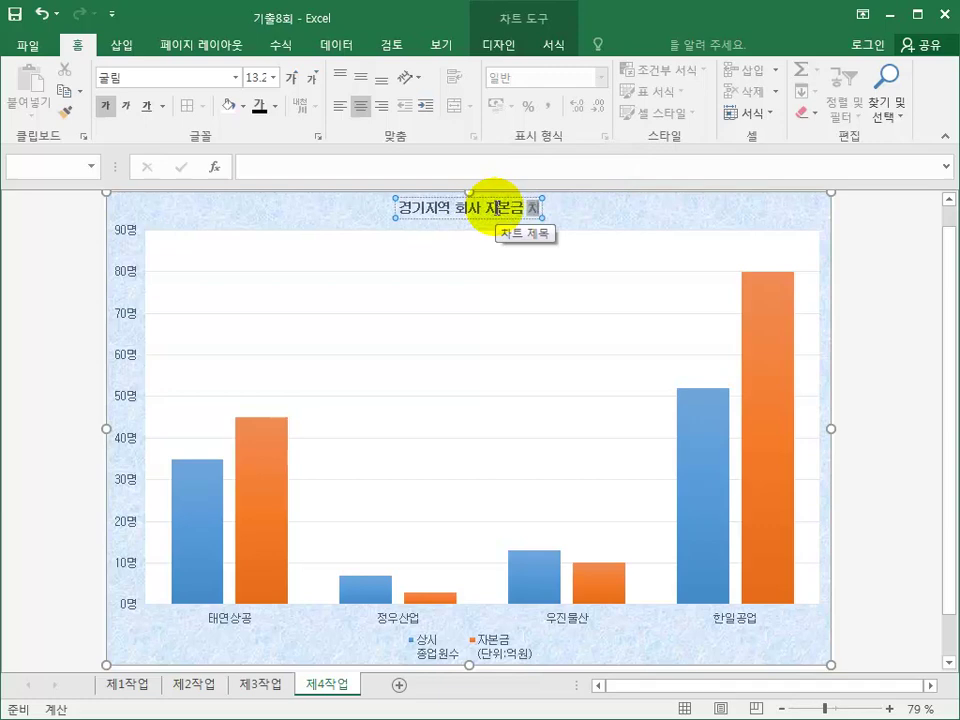
{"action": "key", "text": "BackSpace"}
{"action": "key", "text": "BackSpace"}
{"action": "type", "text": "미"}
{"action": "type", "text": " 종업"}
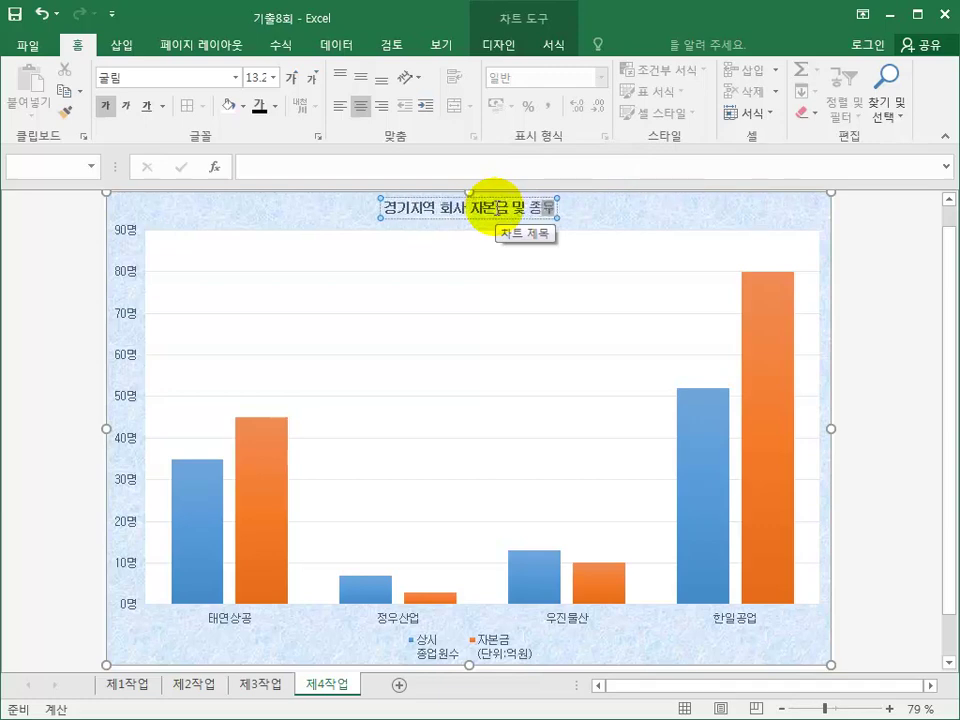
{"action": "type", "text": "ㅇ"}
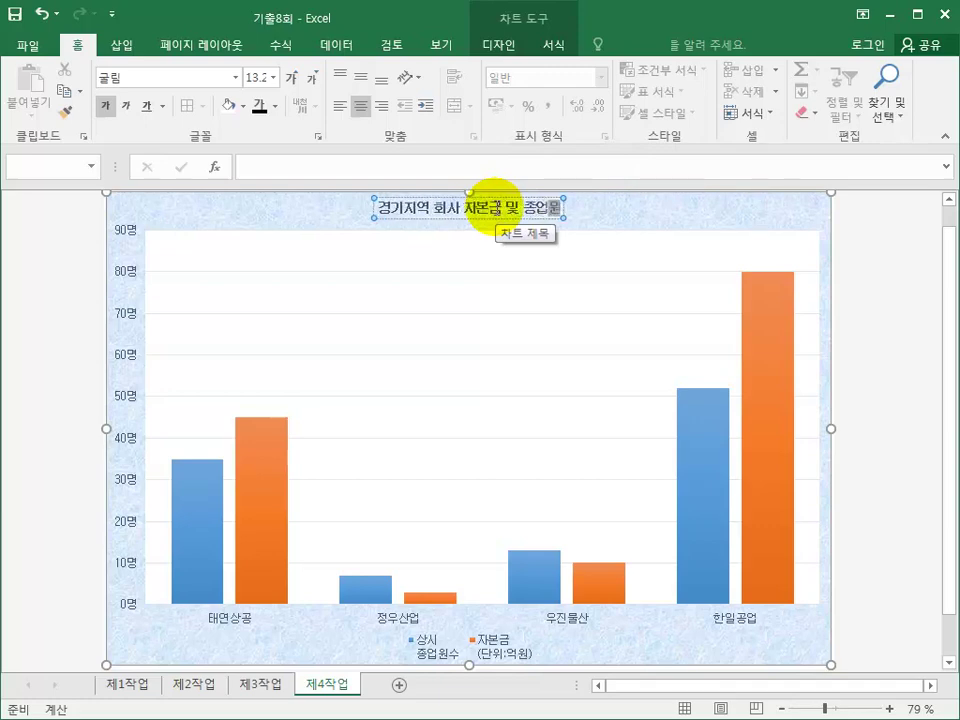
{"action": "type", "text": "원수 비교"}
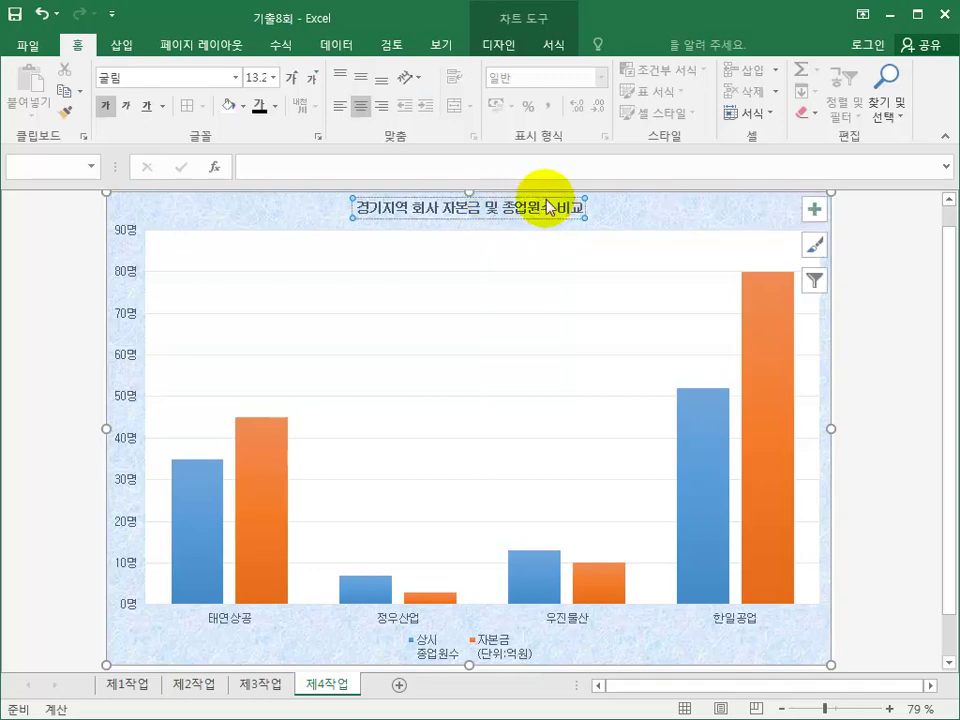
- Set the chart title's font size to 20 and give the title a white fill
{"action": "left_click", "coordinate": [272, 77]}
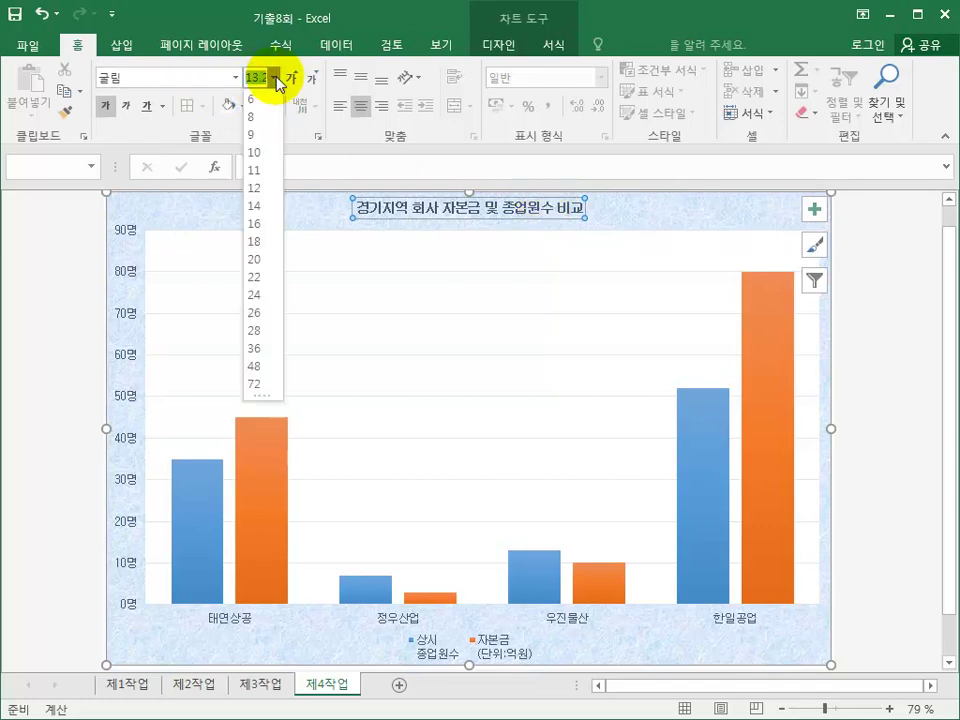
{"action": "left_click", "coordinate": [261, 259]}
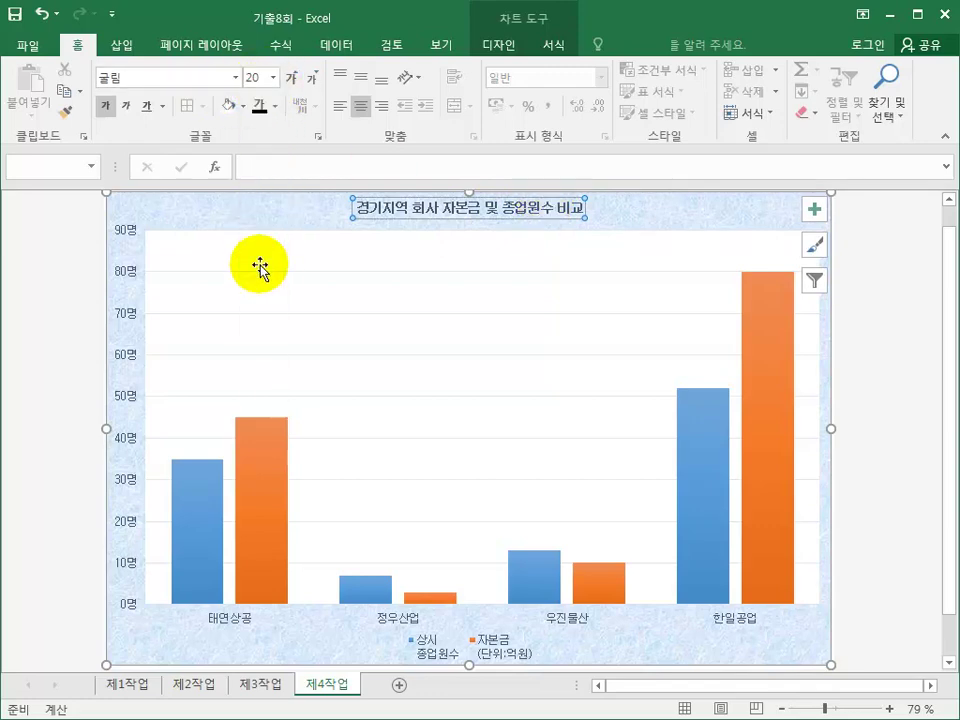
{"action": "left_click", "coordinate": [243, 106]}
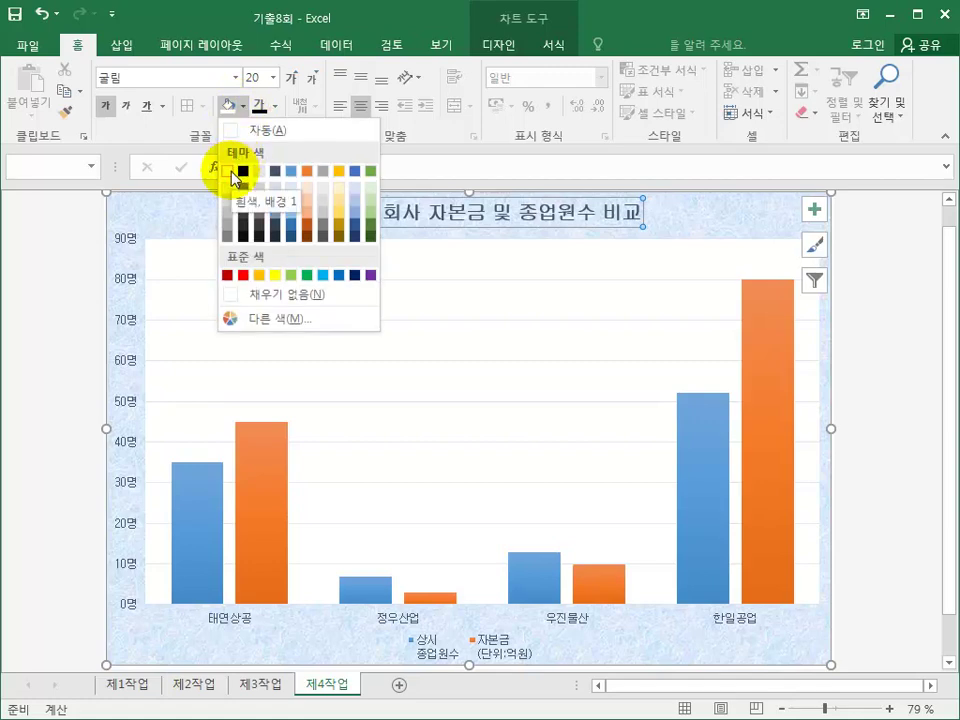
{"action": "left_click", "coordinate": [230, 172]}
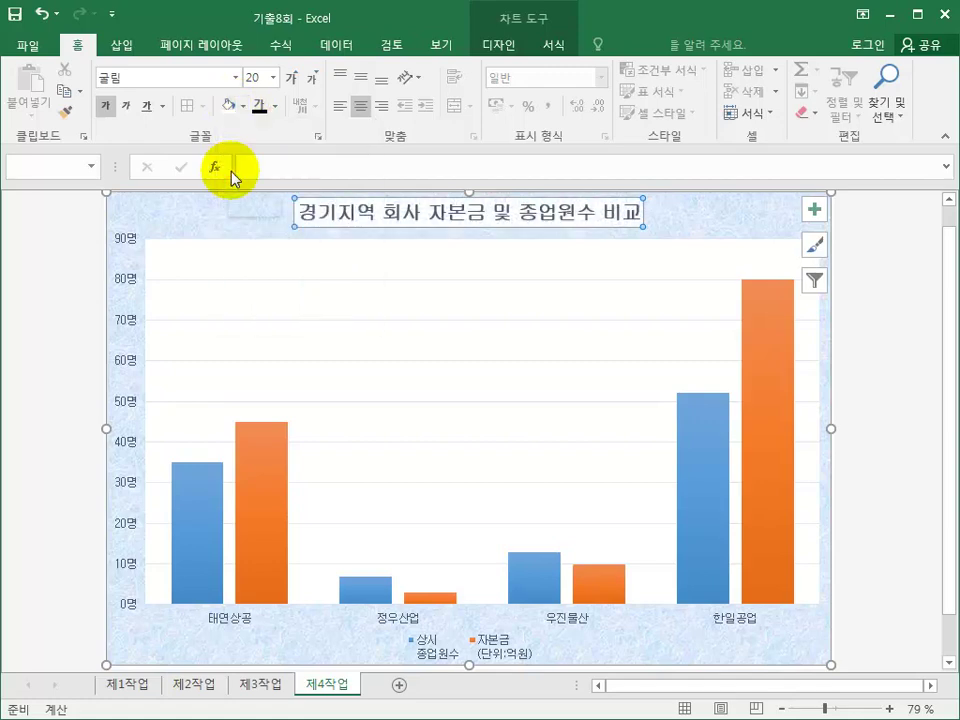
- Add a black outline around the chart title
{"action": "right_click", "coordinate": [424, 217]}
{"action": "left_click", "coordinate": [533, 186]}
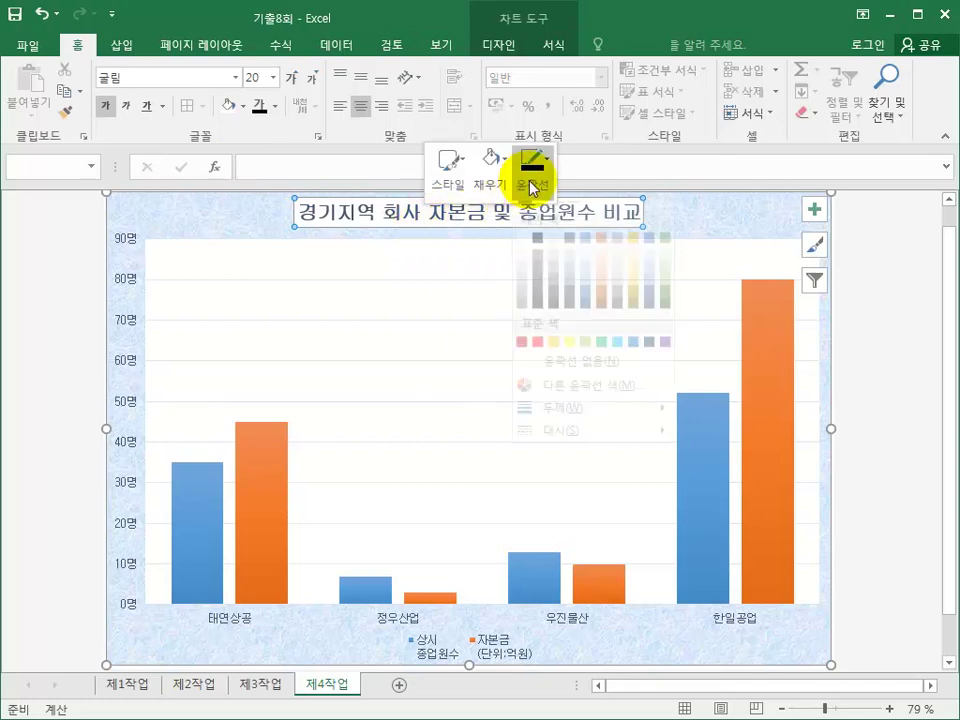
{"action": "left_click", "coordinate": [535, 214]}
{"action": "left_click", "coordinate": [697, 230]}
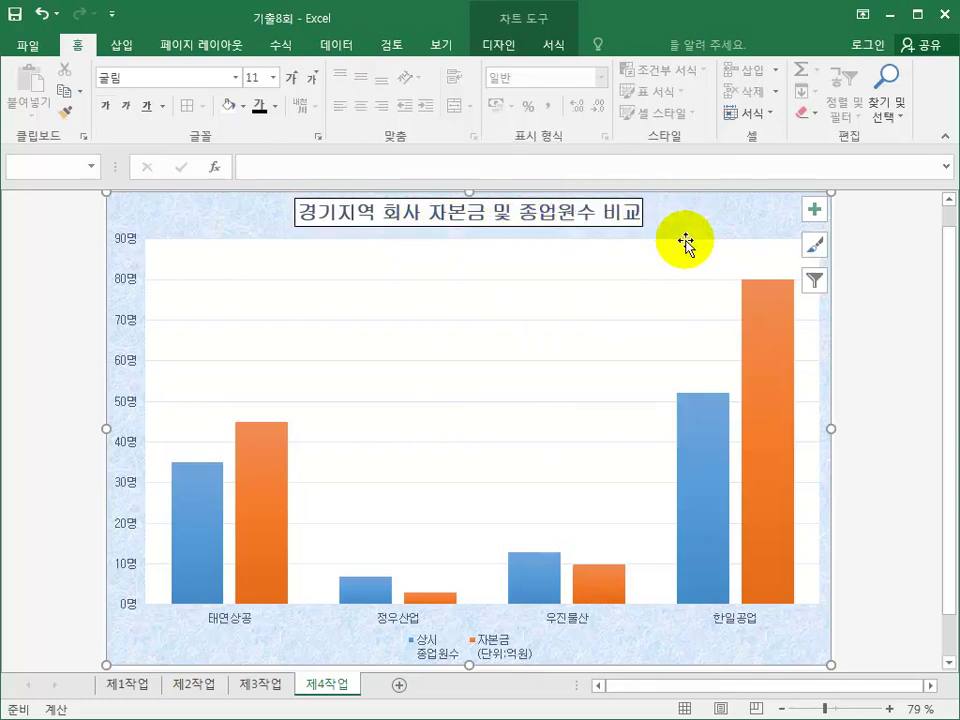
- Change the 상시종업원수 series to a line with markers (표식이 있는 꺾은선형) plotted on the secondary axis
{"action": "left_click", "coordinate": [213, 539]}
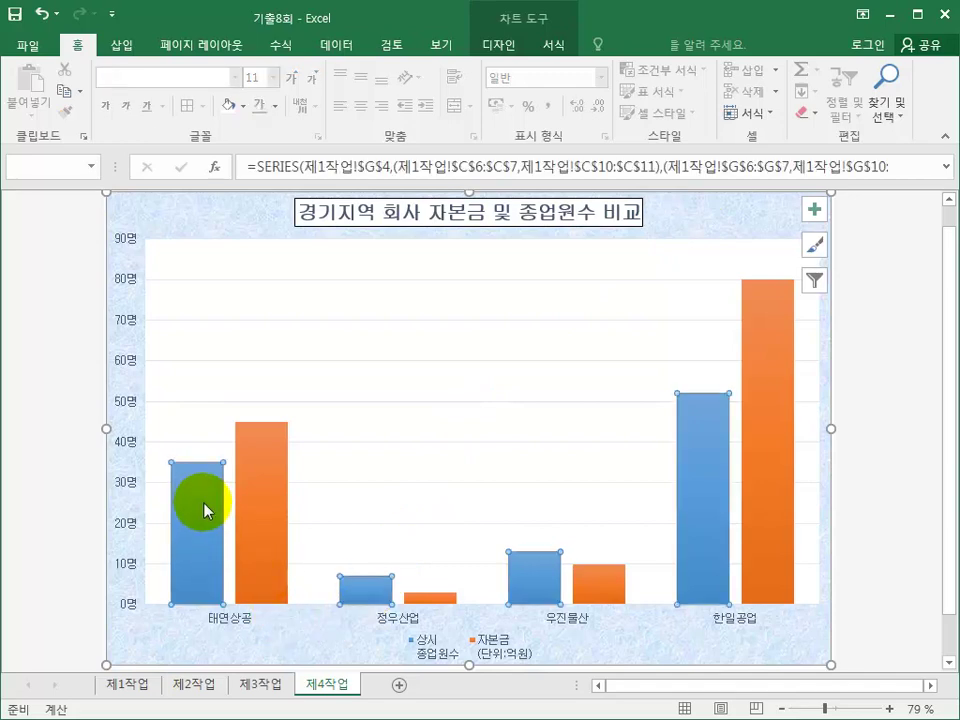
{"action": "right_click", "coordinate": [204, 480]}
{"action": "left_click", "coordinate": [278, 510]}
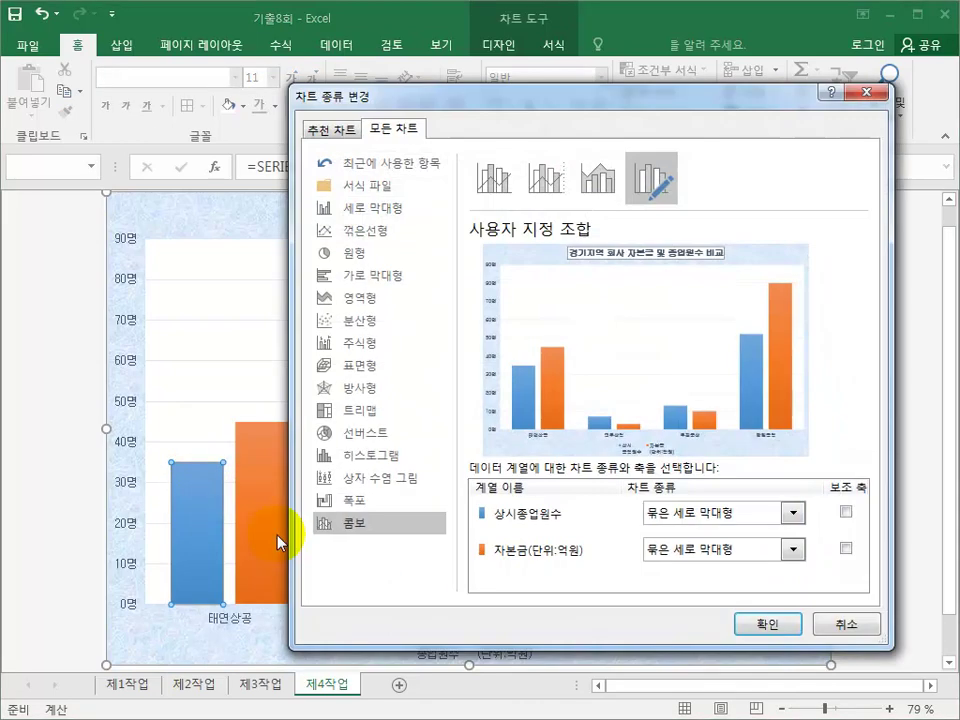
{"action": "left_click", "coordinate": [792, 512]}
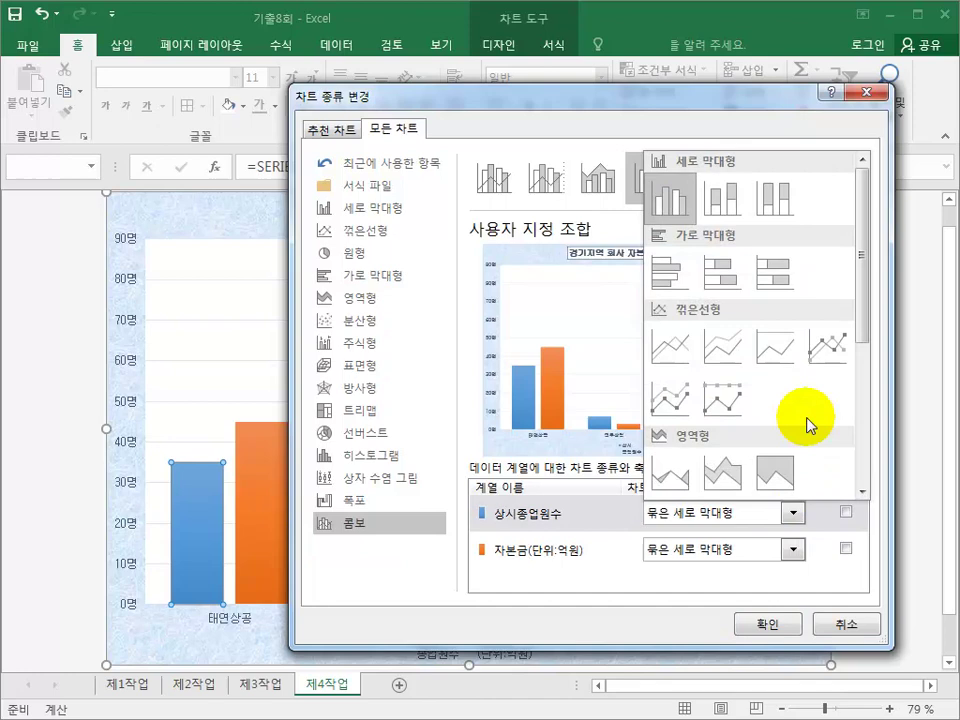
{"action": "left_click", "coordinate": [822, 352]}
{"action": "left_click", "coordinate": [846, 513]}
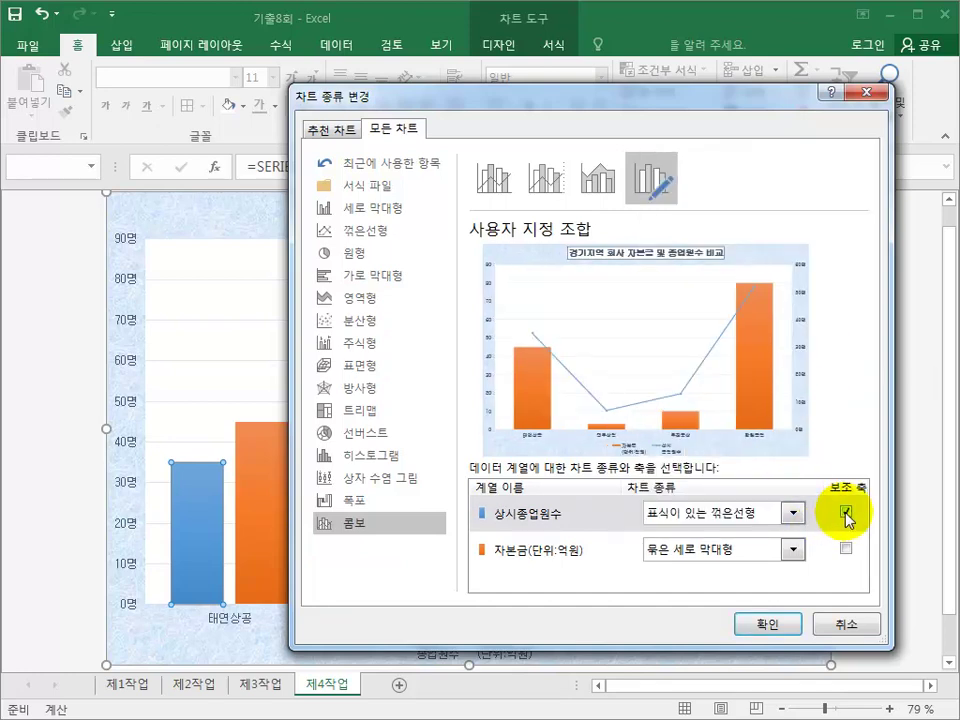
{"action": "left_click", "coordinate": [774, 625]}
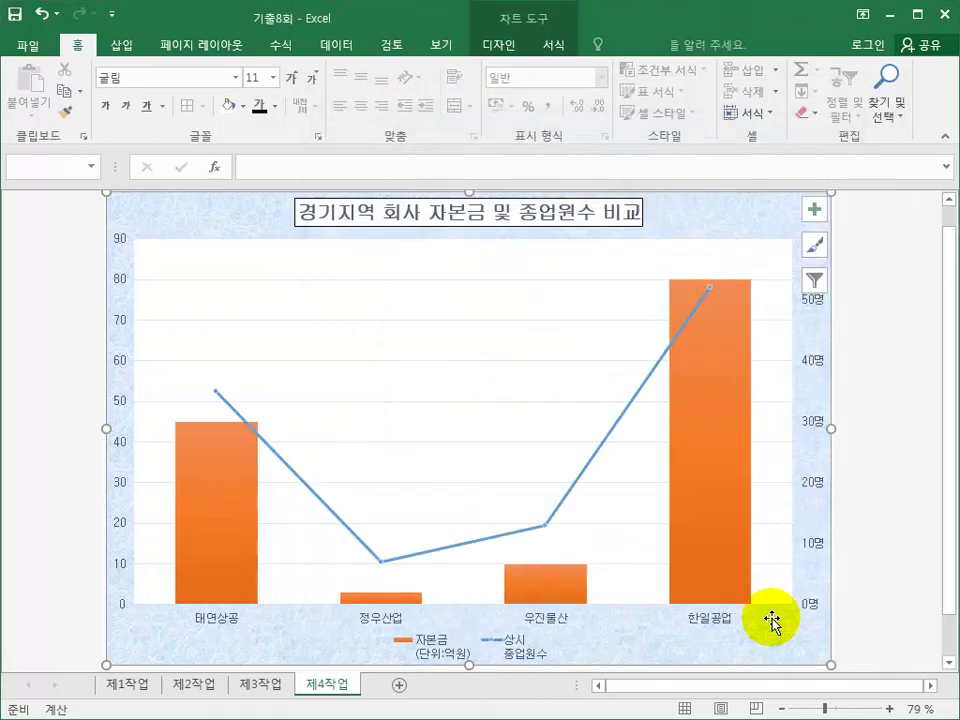
- Give the 상시종업원수 line built-in square markers of size 10
{"action": "left_click", "coordinate": [374, 561]}
{"action": "right_click", "coordinate": [374, 561]}
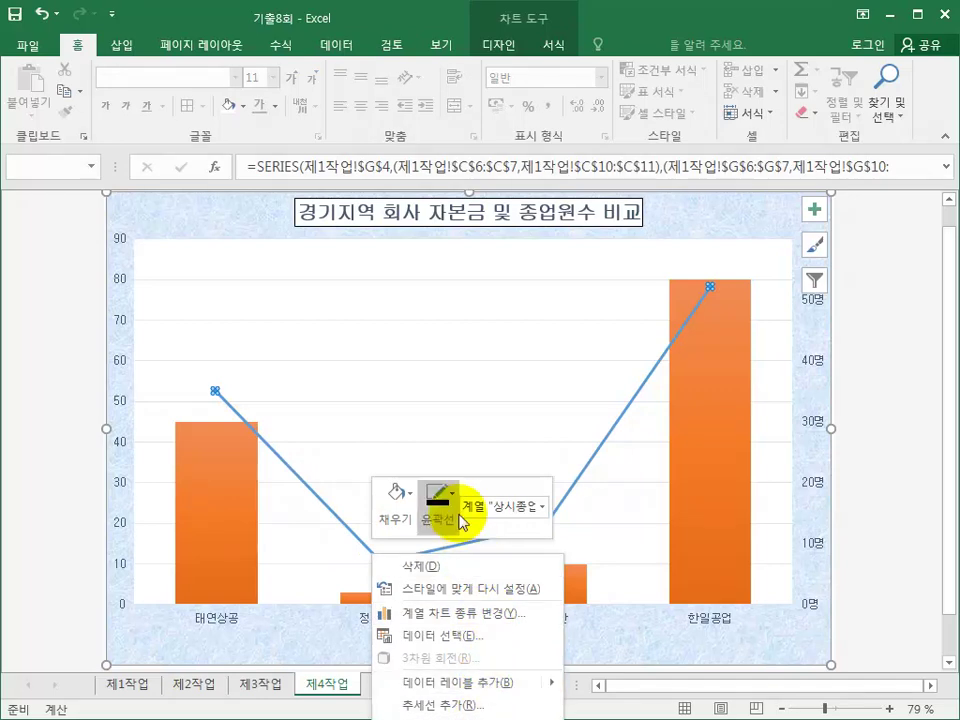
{"action": "left_click", "coordinate": [697, 311]}
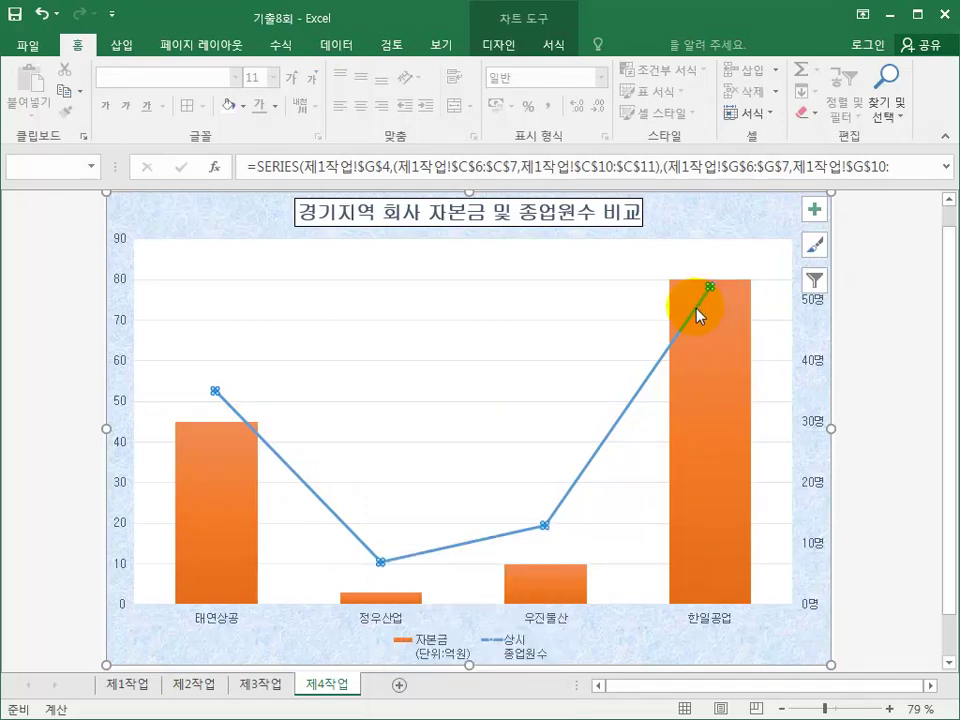
{"action": "right_click", "coordinate": [697, 311]}
{"action": "left_click", "coordinate": [737, 480]}
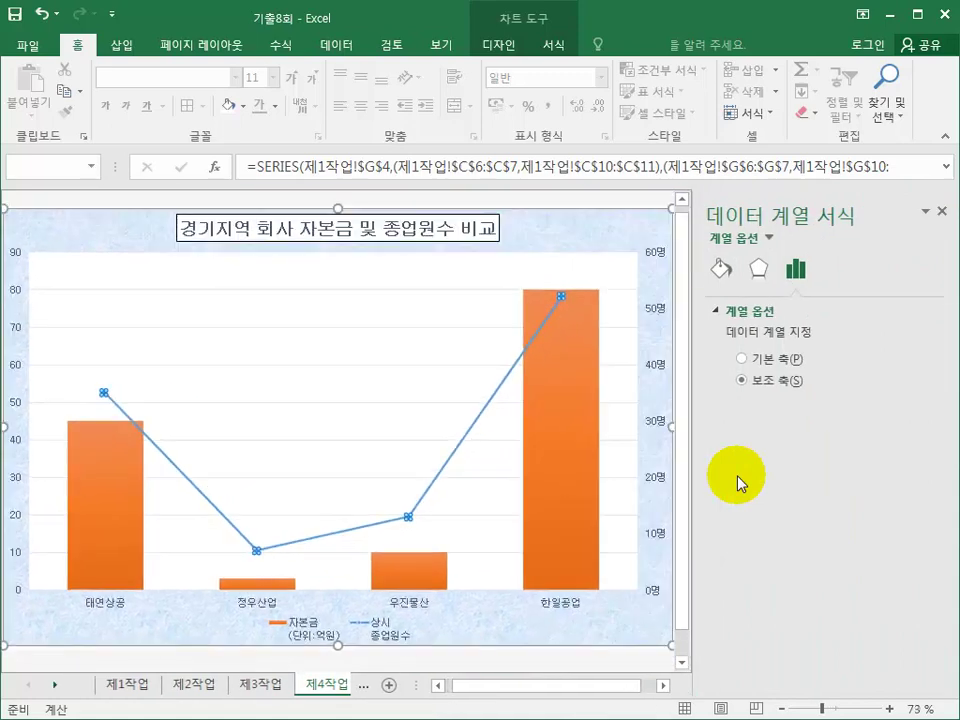
{"action": "left_click", "coordinate": [720, 270]}
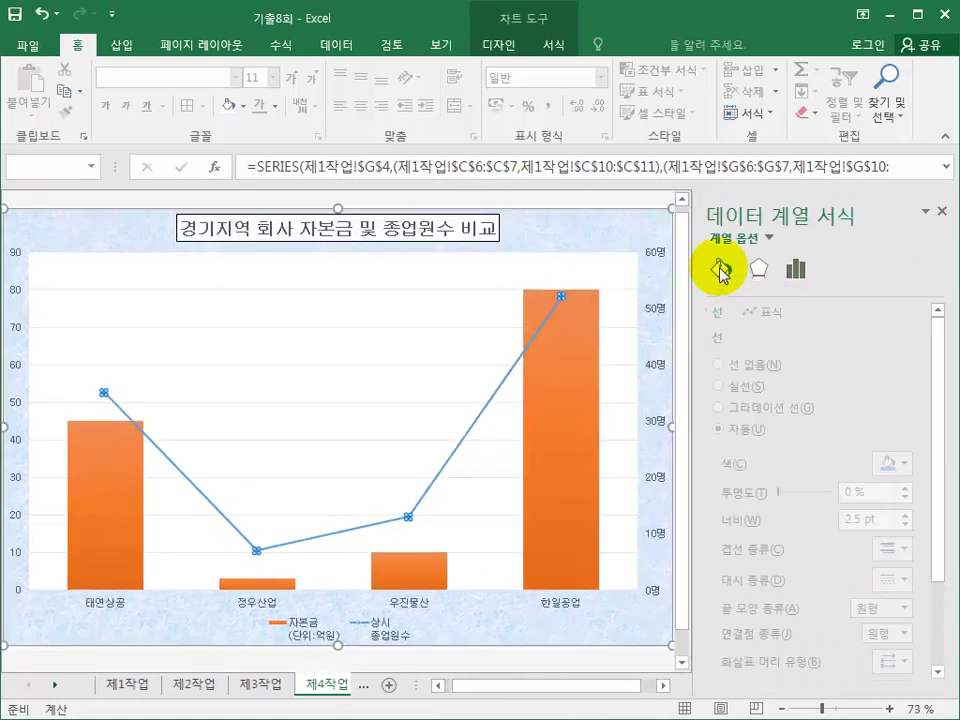
{"action": "left_click", "coordinate": [780, 312]}
{"action": "left_click", "coordinate": [748, 340]}
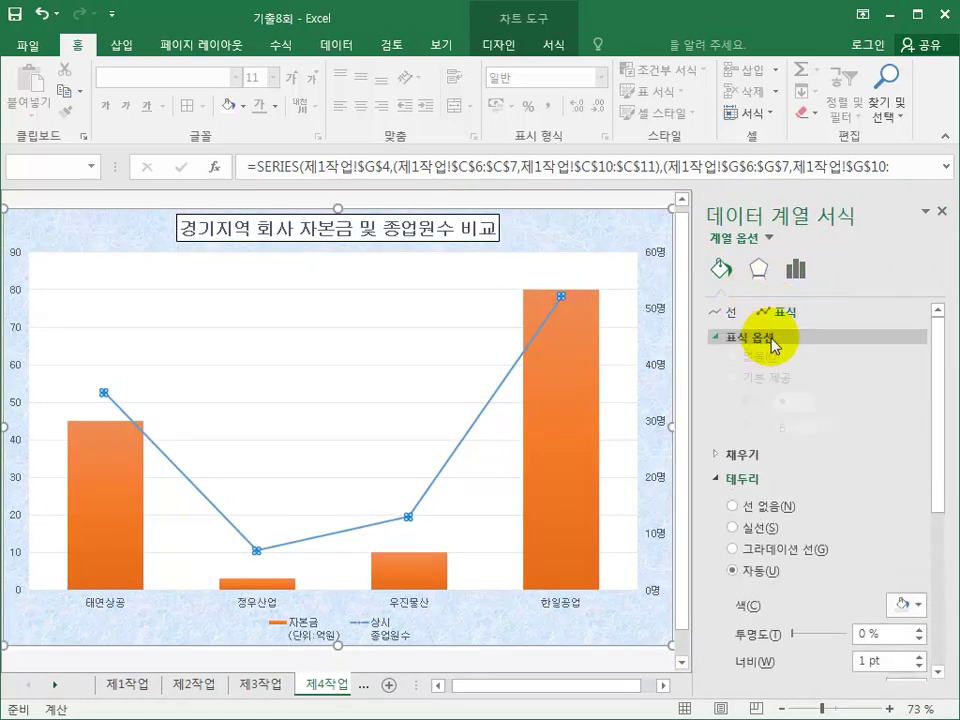
{"action": "left_click", "coordinate": [790, 412]}
{"action": "left_click", "coordinate": [806, 432]}
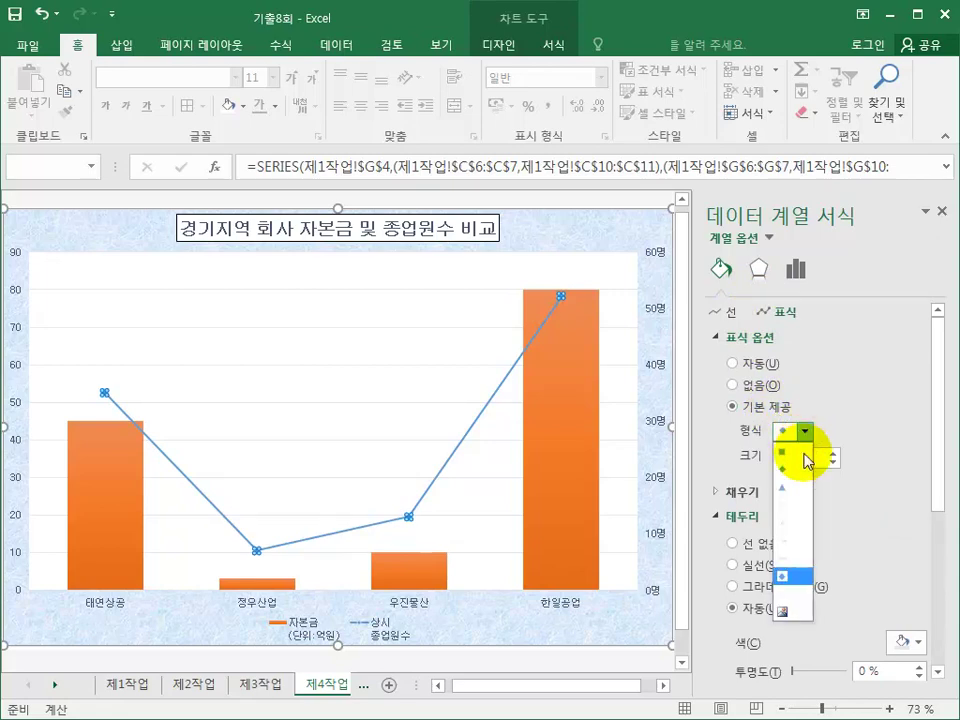
{"action": "left_click", "coordinate": [798, 455]}
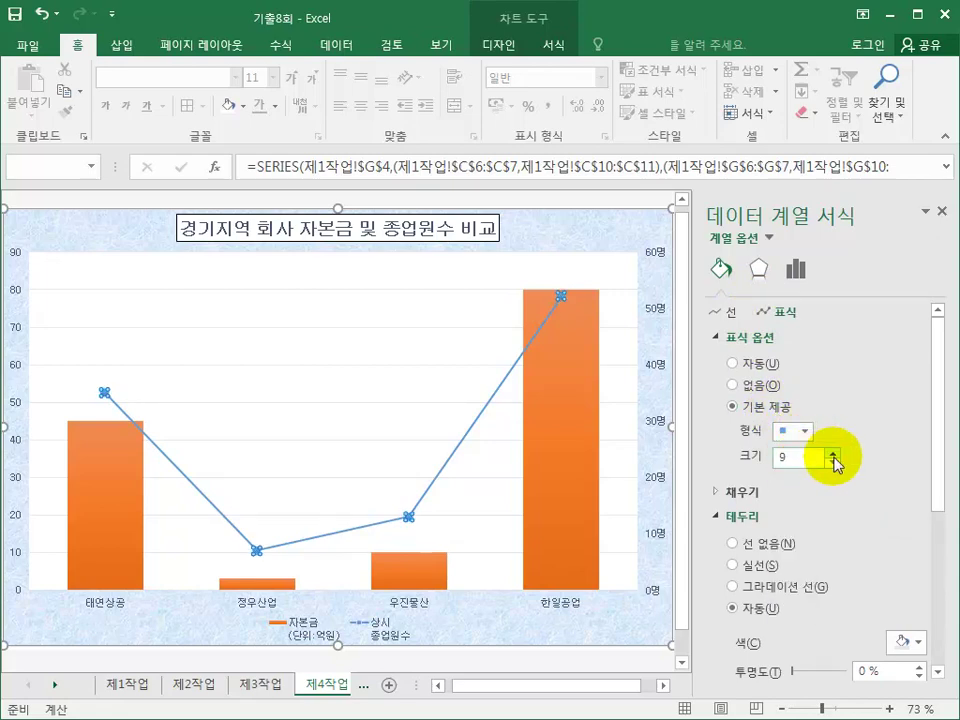
{"action": "left_click", "coordinate": [834, 456]}
{"action": "left_click", "coordinate": [855, 493]}
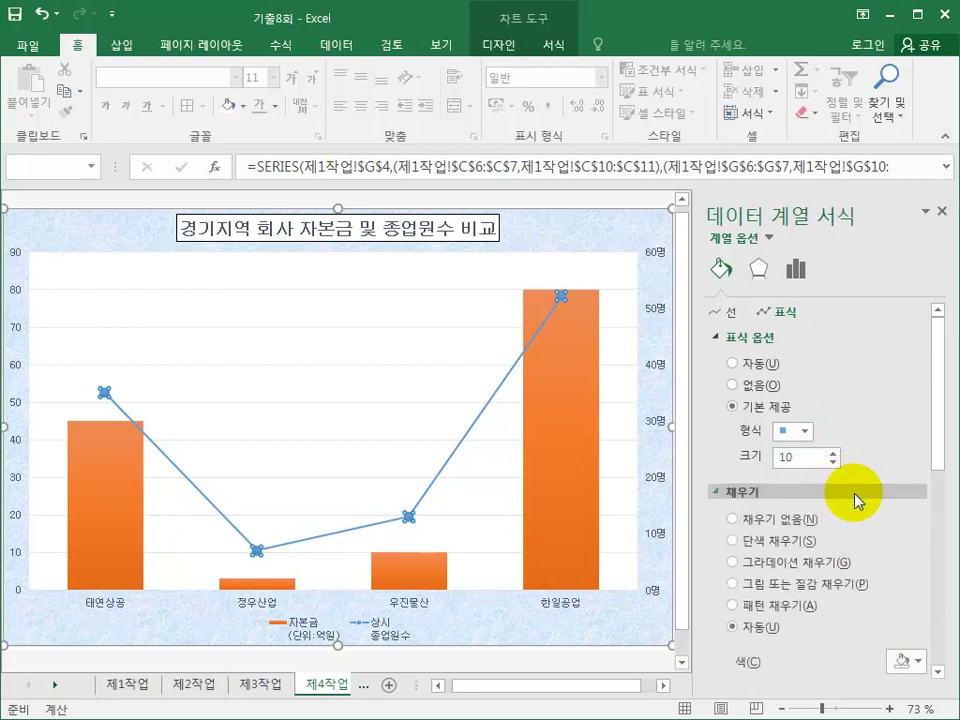
- Add a data label to only the 정우산업 column of the 자본금 series
{"action": "left_click", "coordinate": [265, 588]}
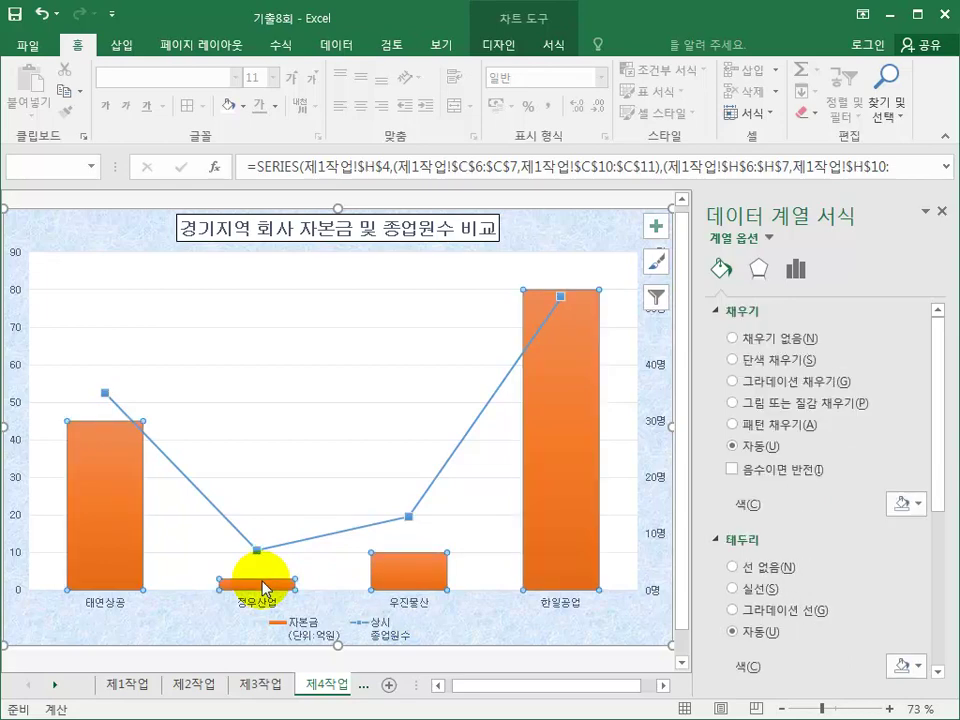
{"action": "left_click", "coordinate": [265, 586]}
{"action": "right_click", "coordinate": [263, 584]}
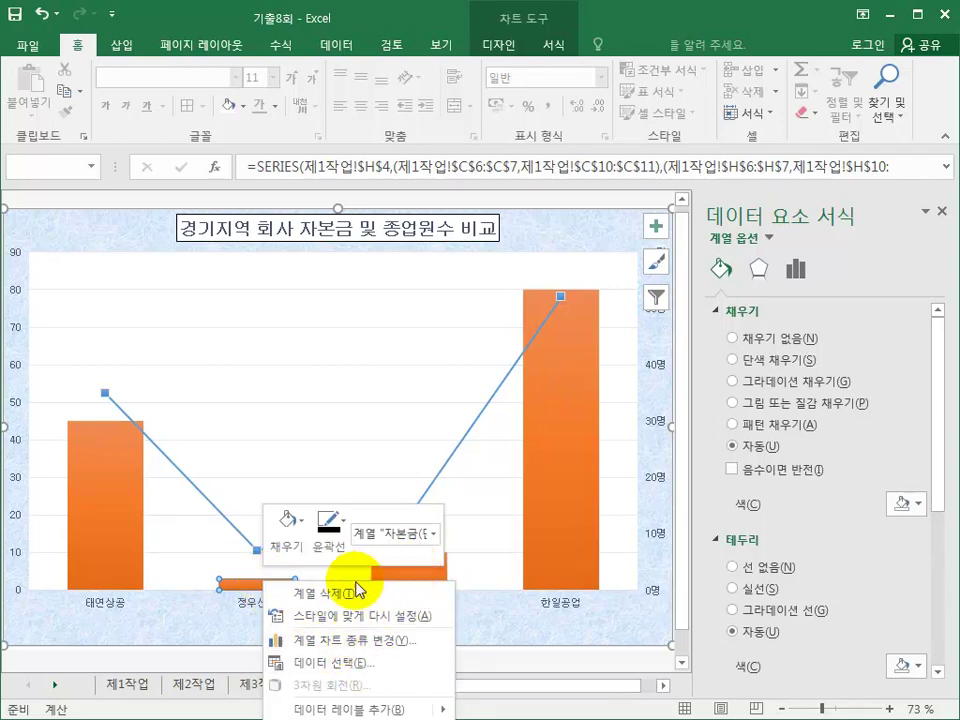
{"action": "left_click", "coordinate": [343, 709]}
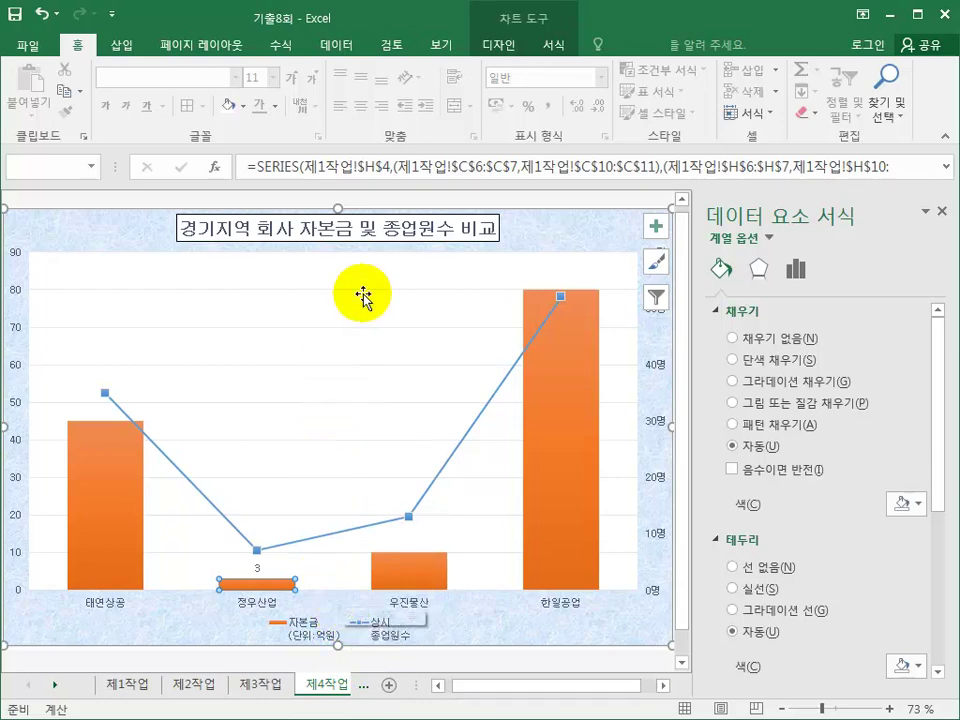
- Change the chart's major horizontal gridlines to a dashed line style
{"action": "left_click", "coordinate": [501, 291]}
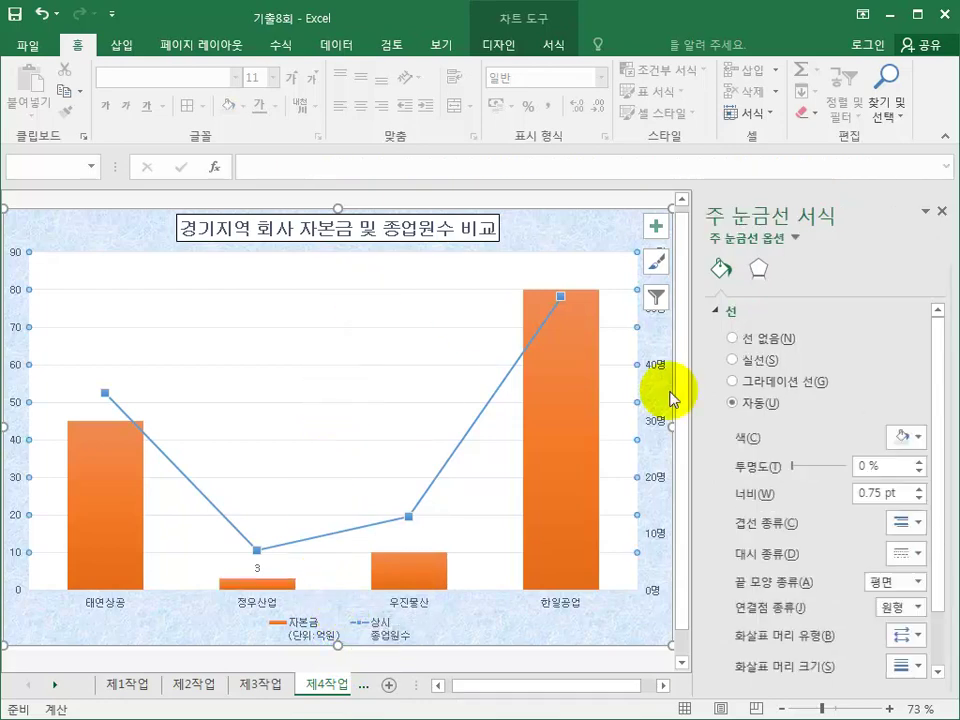
{"action": "left_click", "coordinate": [918, 556]}
{"action": "left_click", "coordinate": [911, 628]}
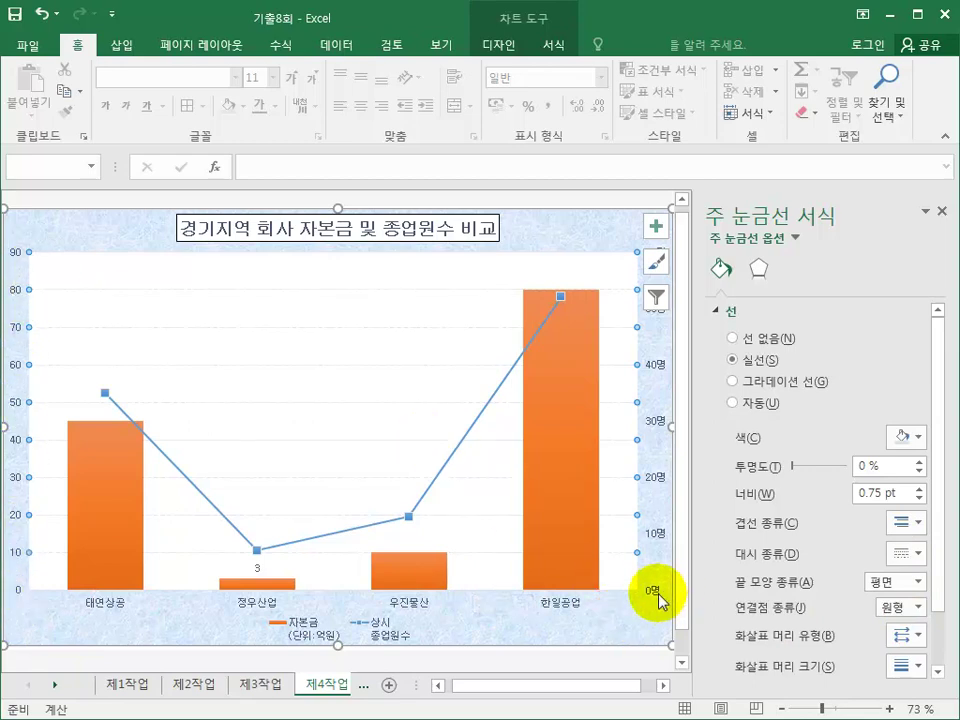
{"action": "left_click", "coordinate": [598, 240]}
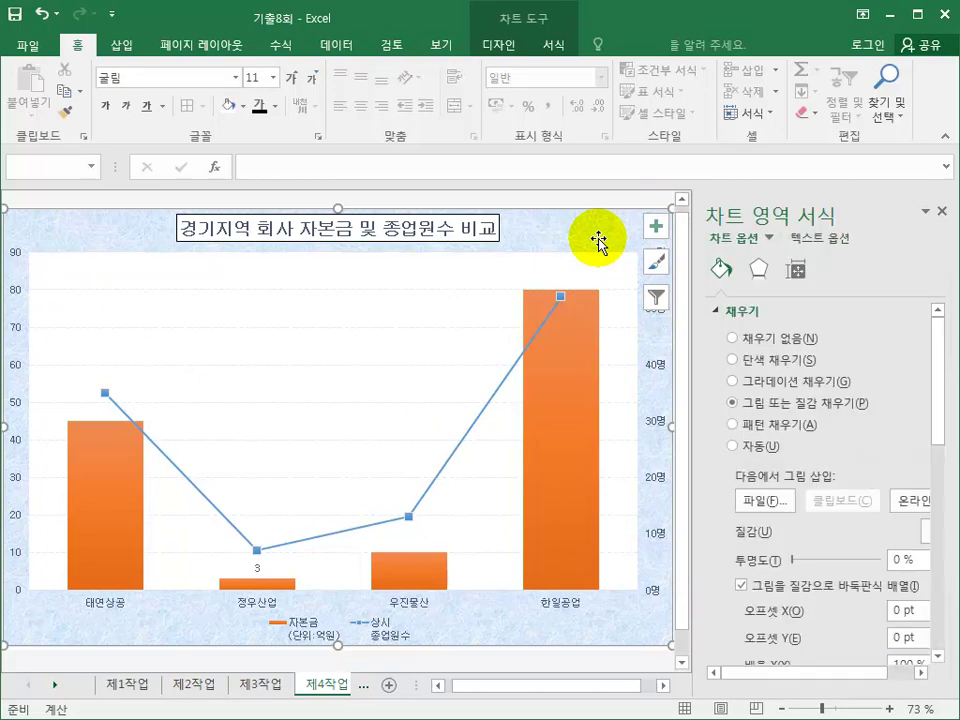
- Rename the 상시종업원수 series in the chart's source data as 상시 종업원수 so its legend entry fits one line
{"action": "right_click", "coordinate": [364, 312]}
{"action": "left_click", "coordinate": [461, 418]}
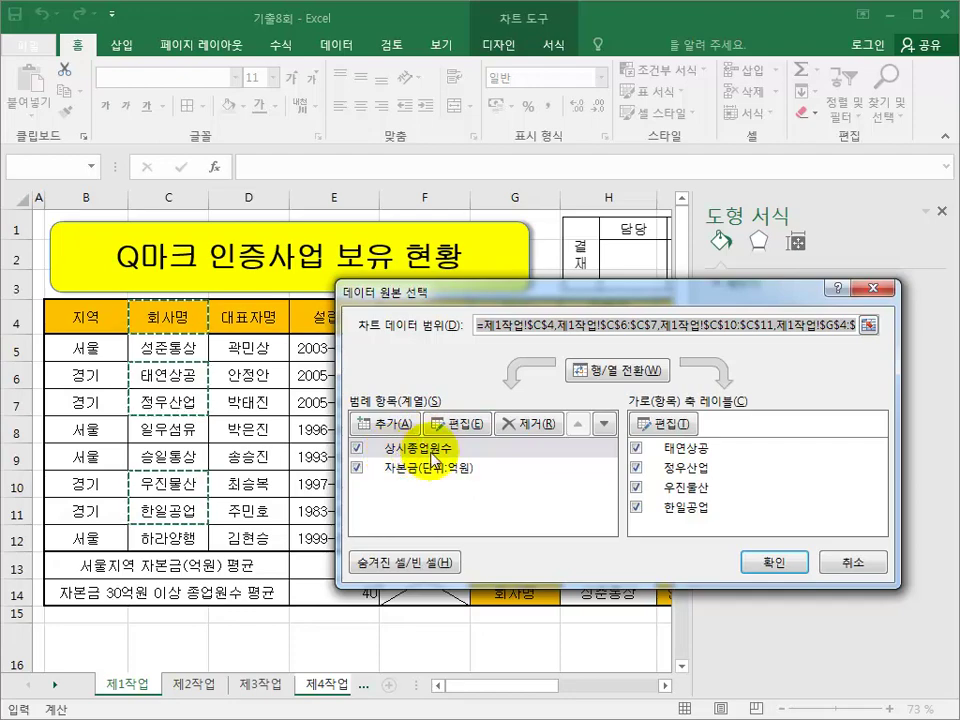
{"action": "left_click", "coordinate": [456, 436]}
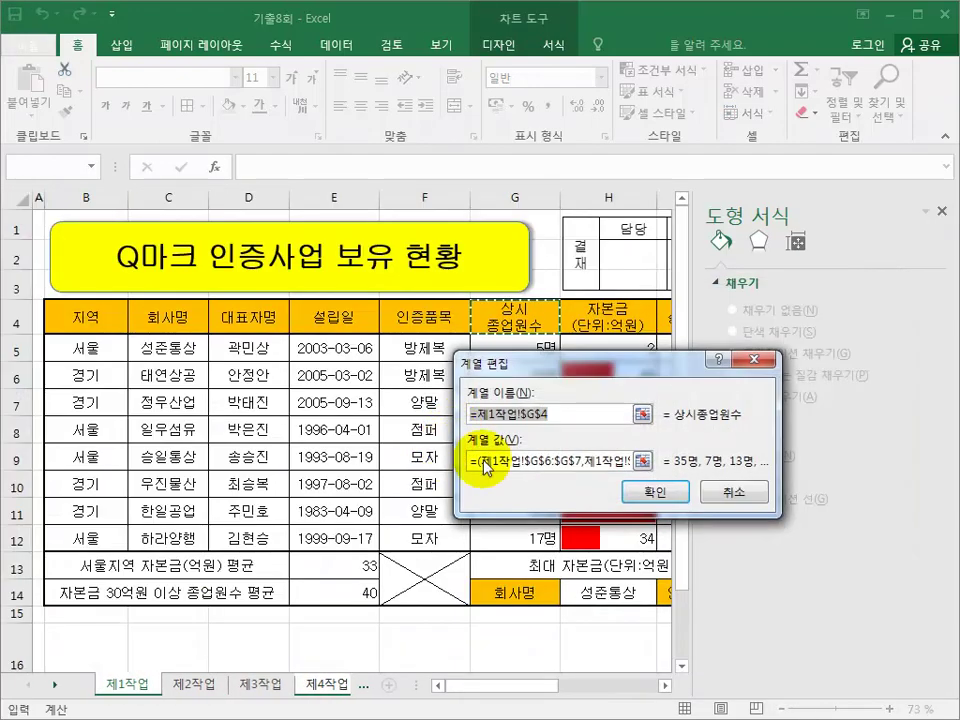
{"action": "type", "text": "상시 종업원수"}
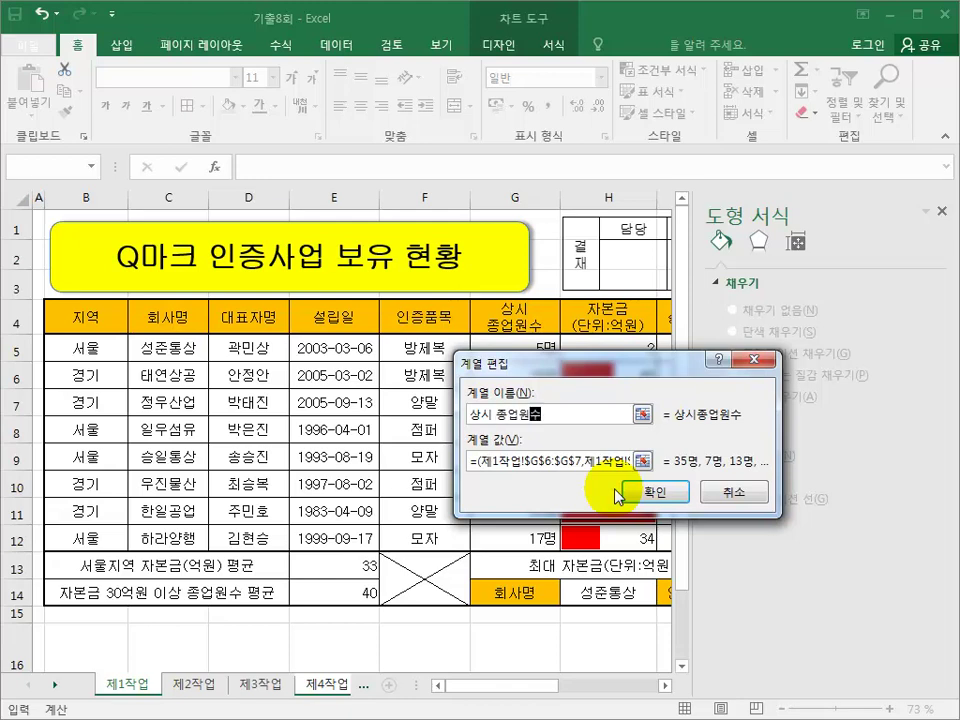
{"action": "left_click", "coordinate": [617, 494]}
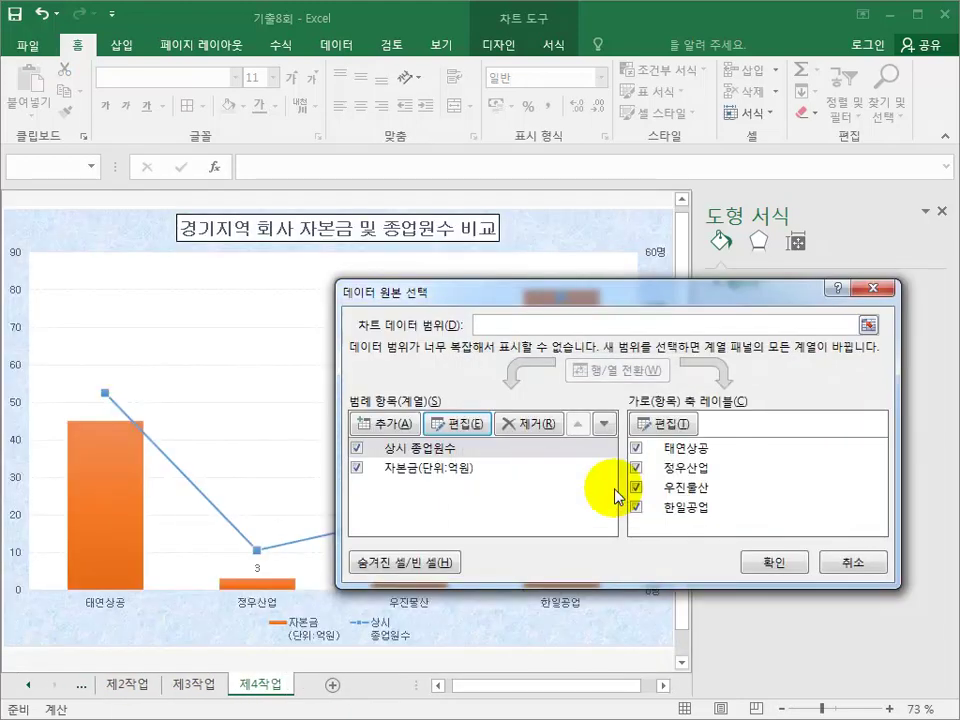
- Replace the capital series' cell-linked name with the text 자본금(단위:억원), apply the data changes and close the formatting pane
{"action": "left_click", "coordinate": [422, 467]}
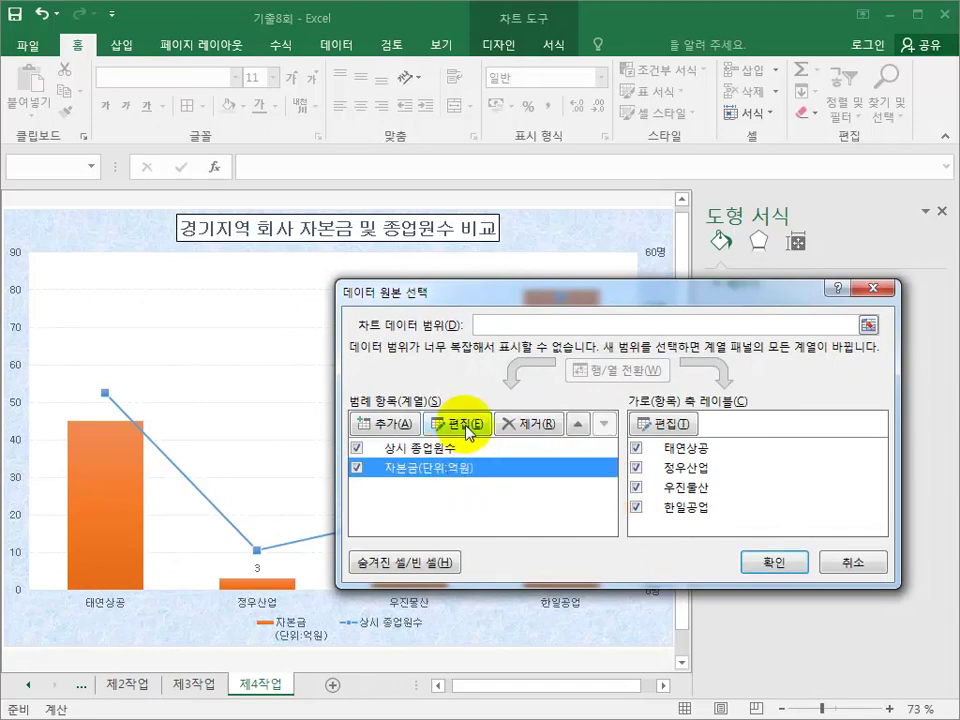
{"action": "left_click", "coordinate": [460, 425]}
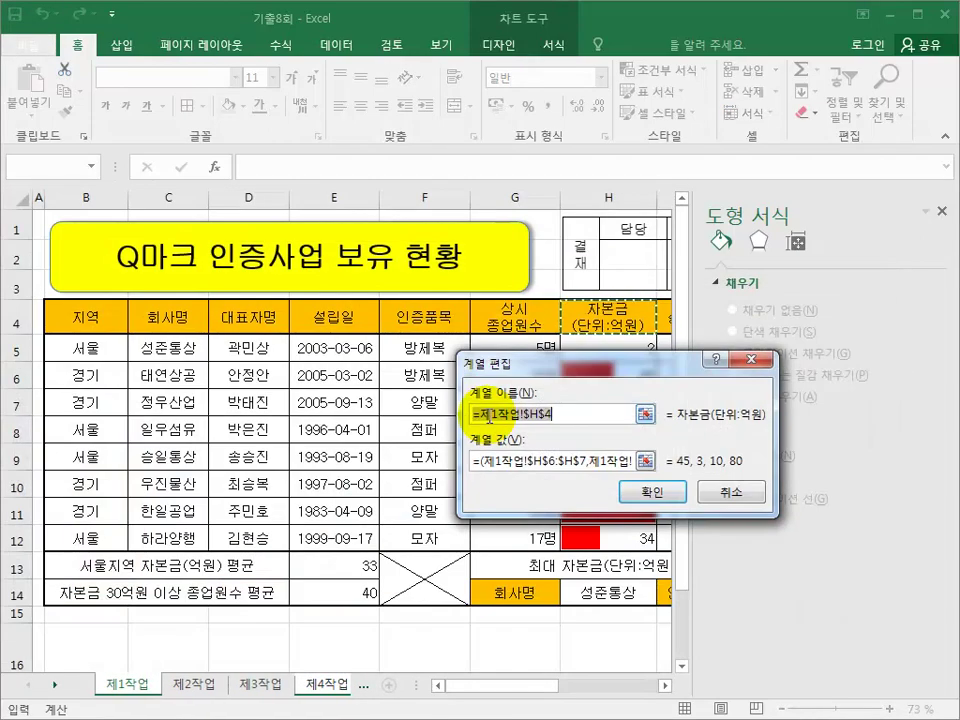
{"action": "type", "text": "ㅈ"}
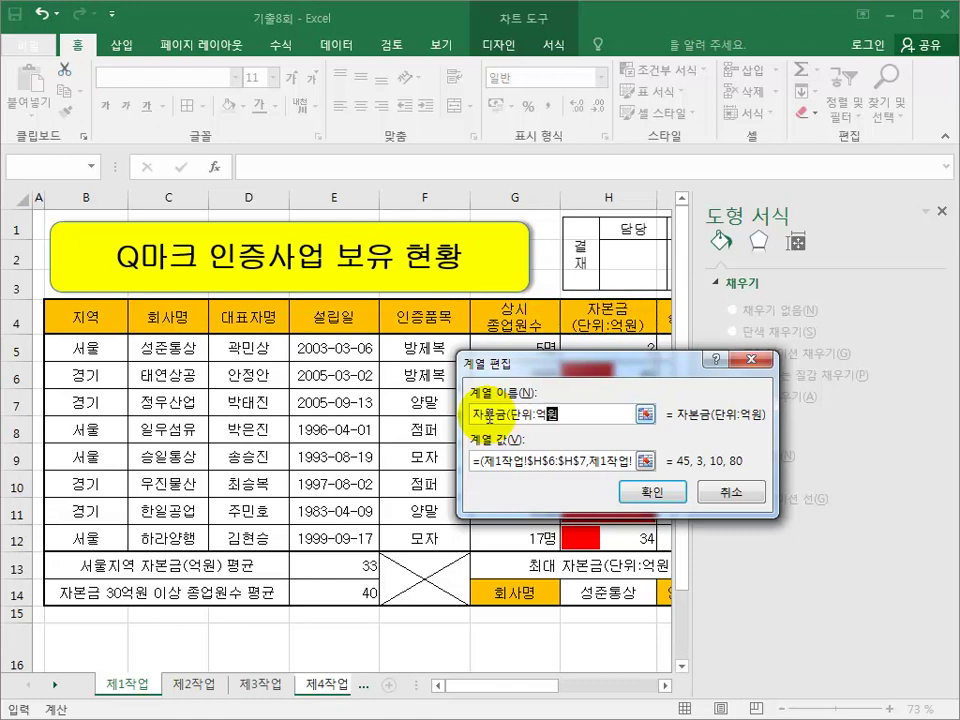
{"action": "key", "text": "Return"}
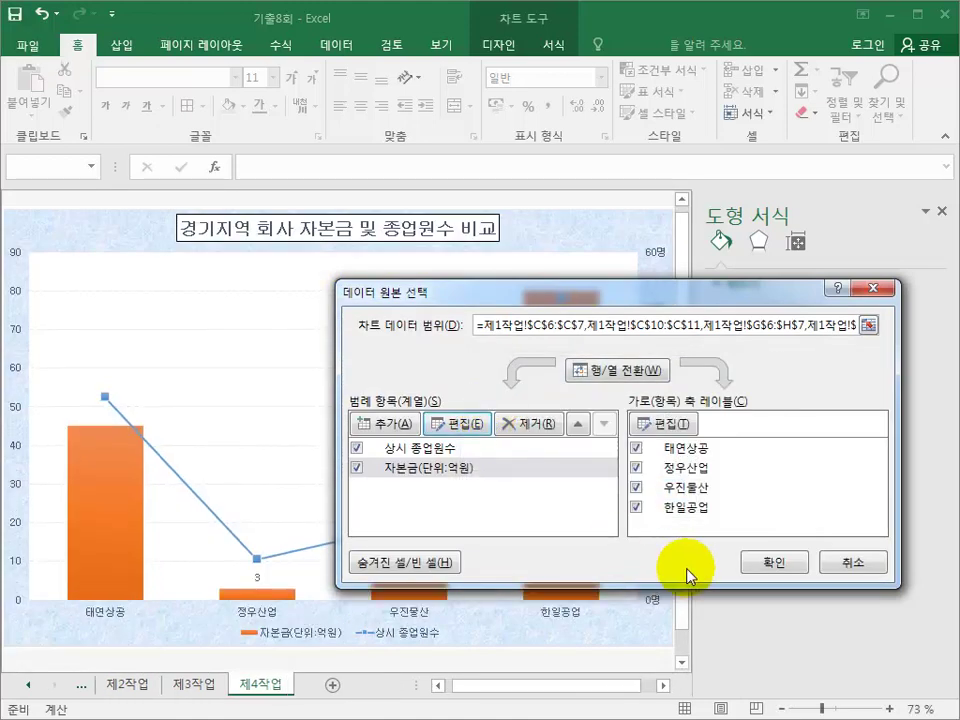
{"action": "left_click", "coordinate": [775, 563]}
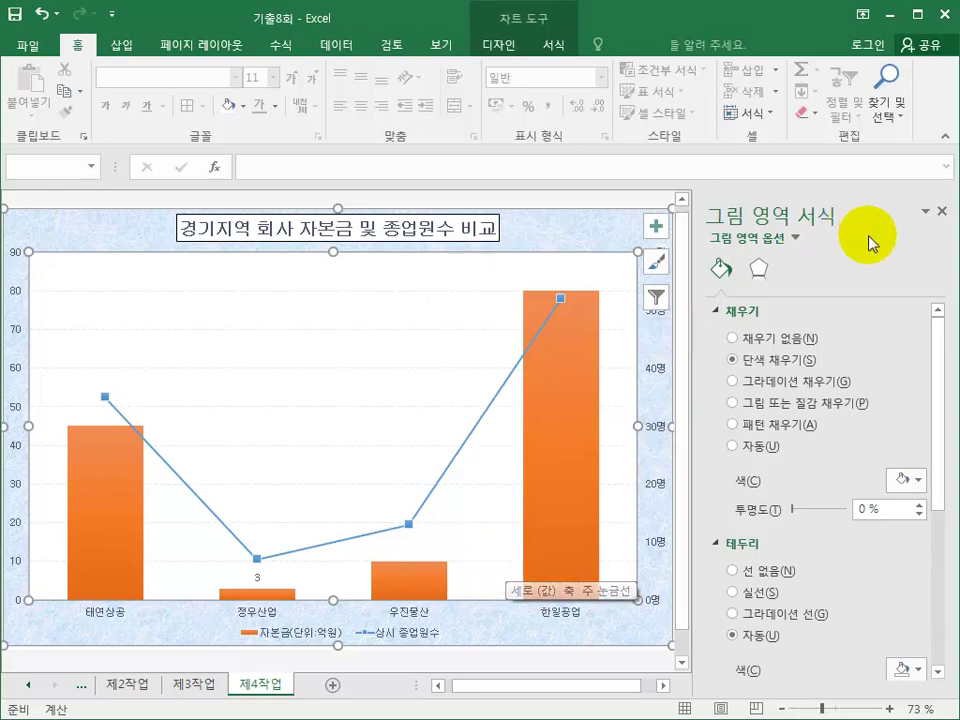
{"action": "left_click", "coordinate": [943, 218]}
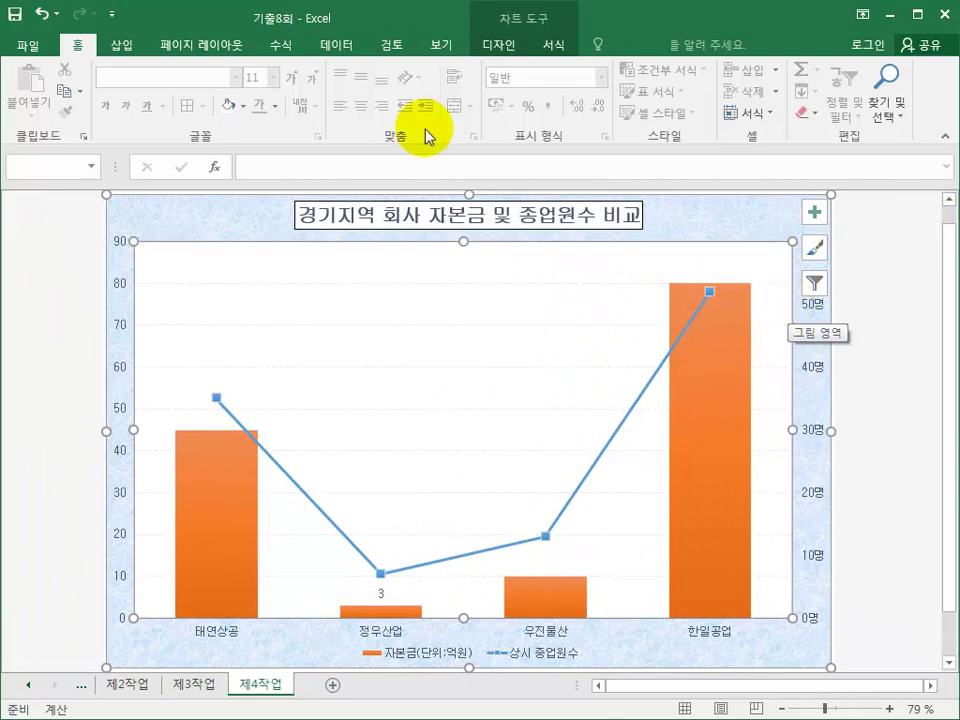
- Draw a cloud callout about 4.76 cm wide and 2.24 cm high above the 정우산업 column, with its tail pointing toward that column
{"action": "left_click", "coordinate": [551, 45]}
{"action": "left_click", "coordinate": [231, 111]}
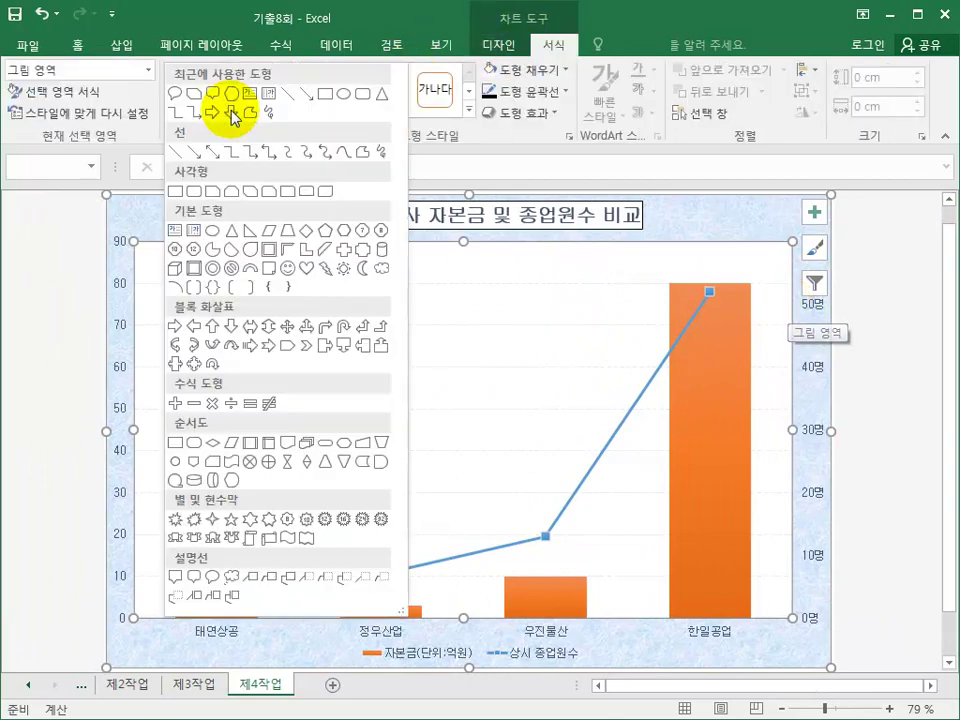
{"action": "left_click", "coordinate": [231, 582]}
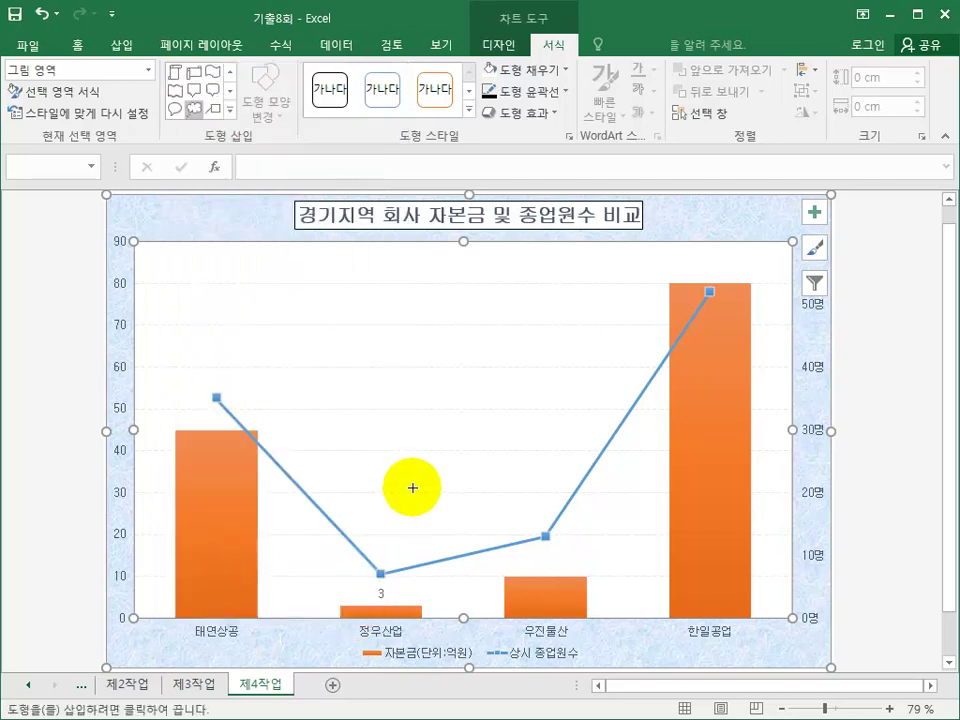
{"action": "mouse_move", "coordinate": [380, 470]}
{"action": "left_mouse_down"}
{"action": "mouse_move", "coordinate": [510, 523]}
{"action": "mouse_move", "coordinate": [514, 534]}
{"action": "left_mouse_up"}
{"action": "left_click_drag", "start_coordinate": [421, 547], "coordinate": [392, 555]}
- Enlarge the cloud callout to about 5.09 cm wide and 2.85 cm high, moving its lower edge up off the line
{"action": "left_click", "coordinate": [371, 465]}
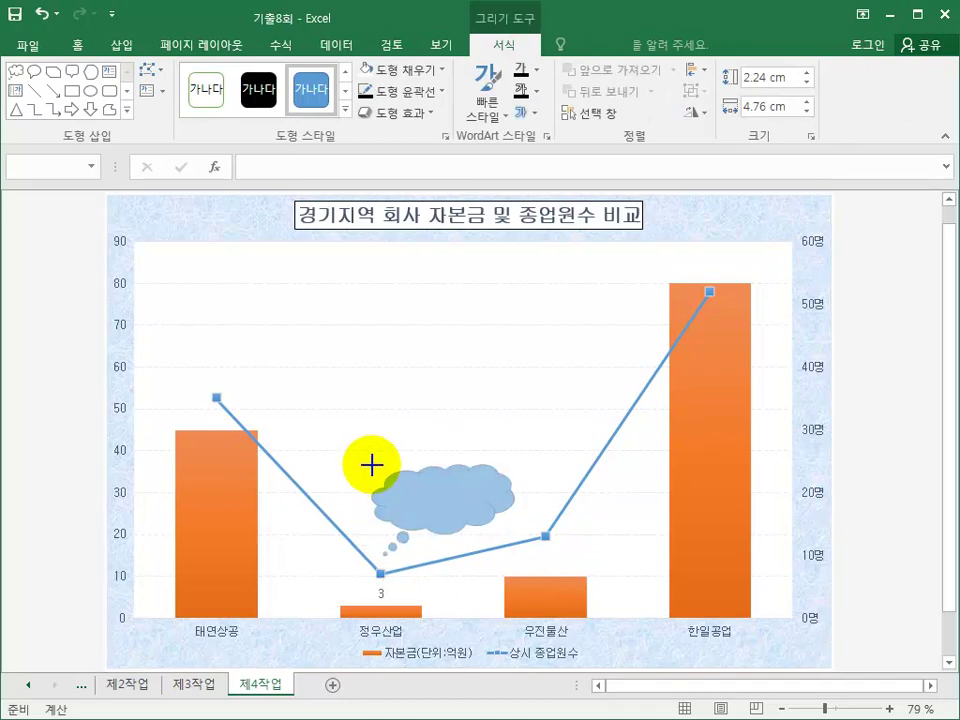
{"action": "left_click", "coordinate": [424, 489]}
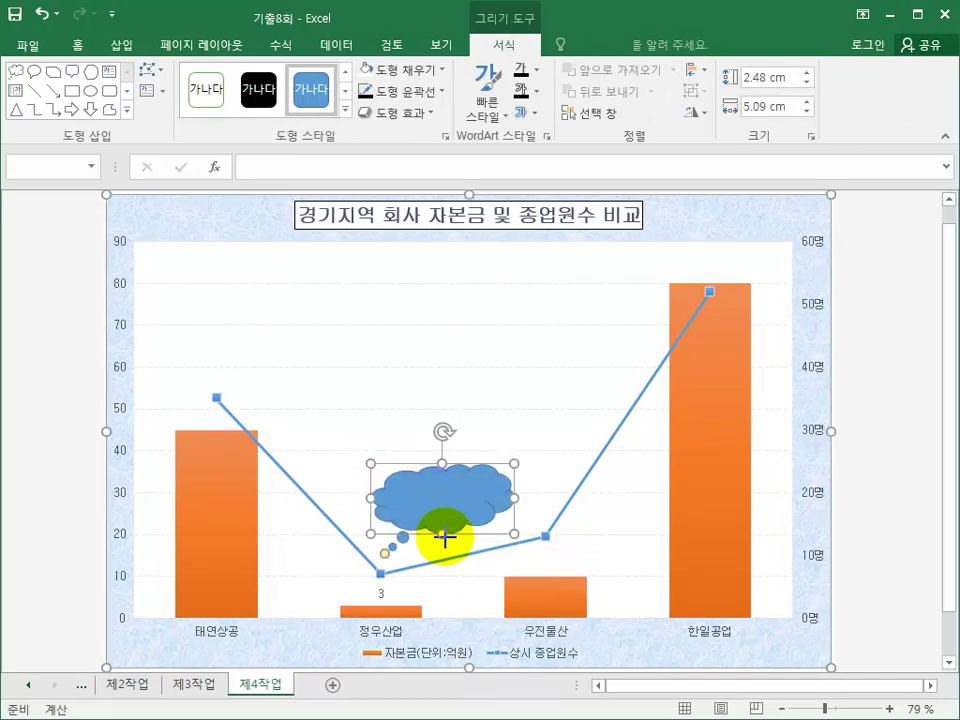
{"action": "left_click_drag", "start_coordinate": [444, 537], "coordinate": [444, 525]}
{"action": "left_click_drag", "start_coordinate": [443, 463], "coordinate": [443, 445]}
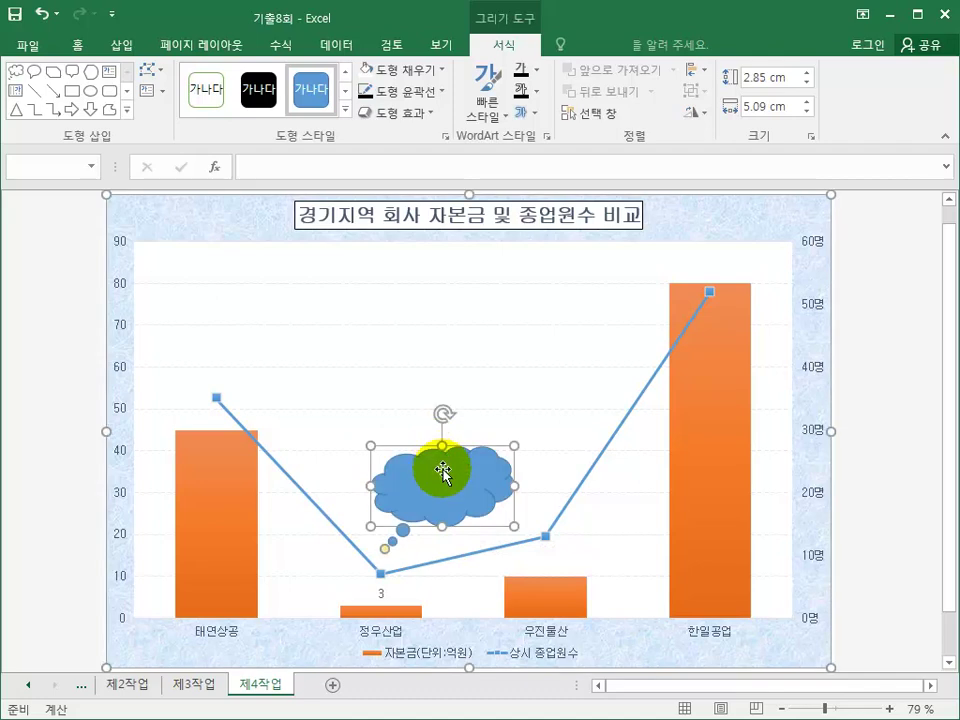